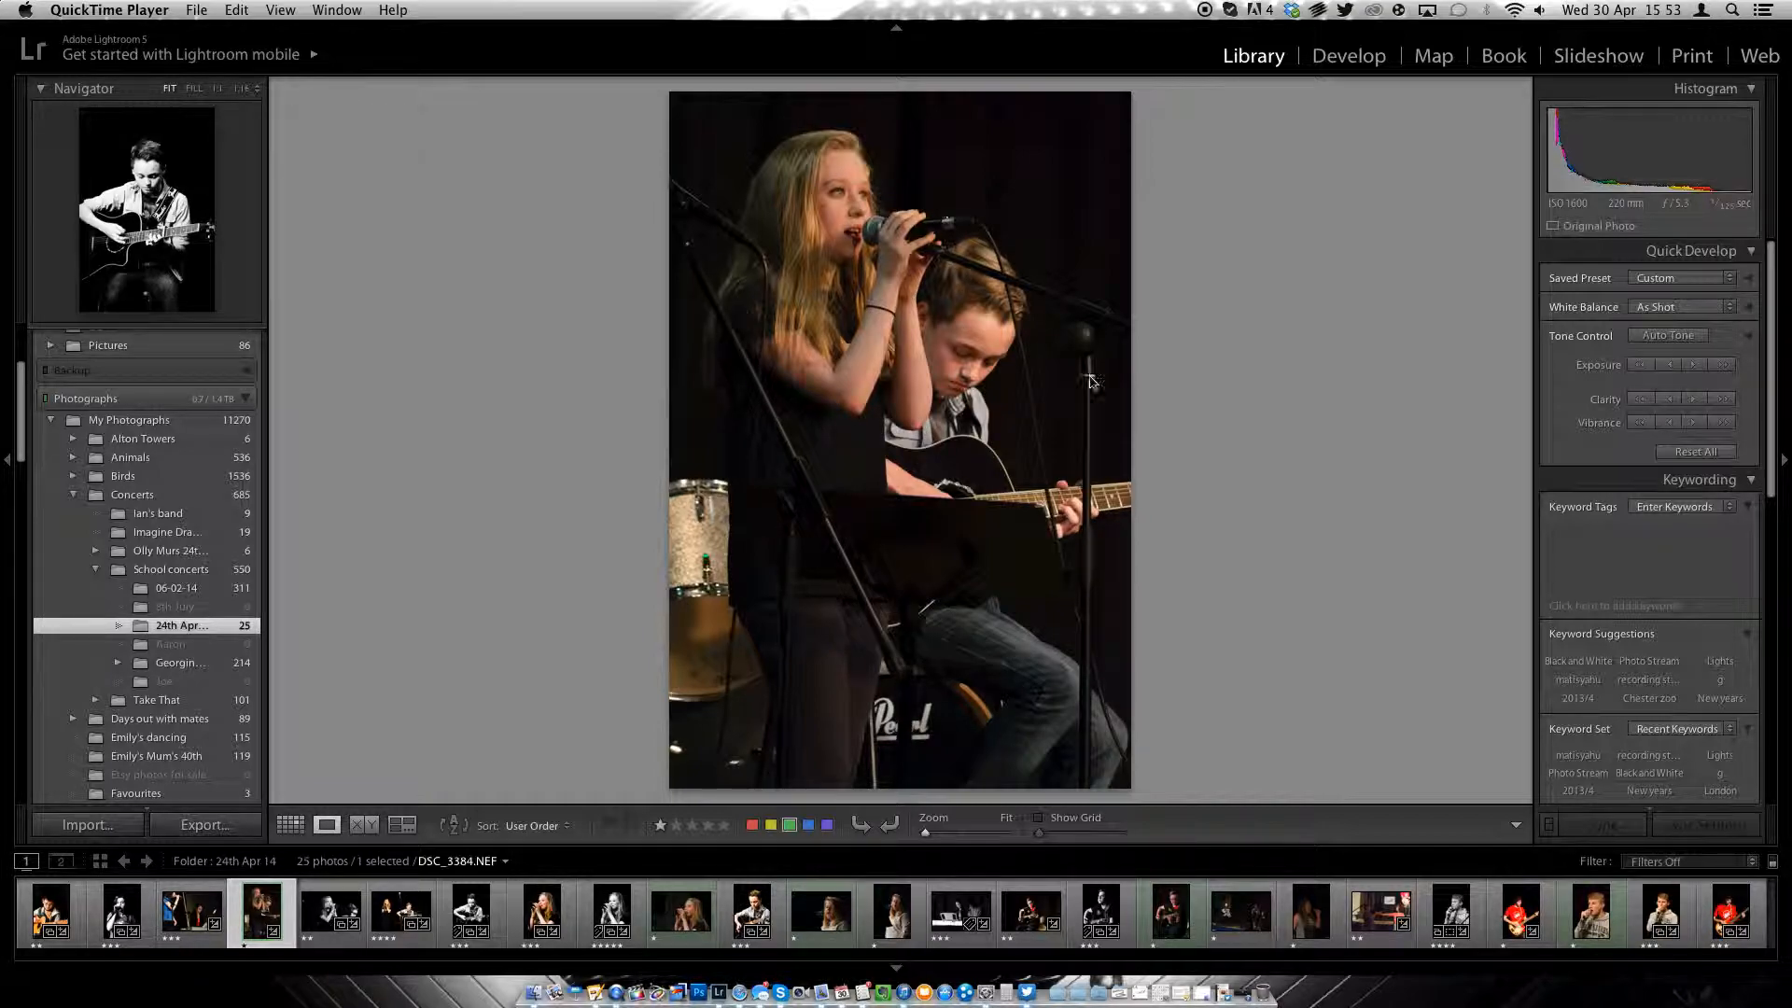
Step: Look over the concert folder's photos in grid view and open DSC_3376.NEF in the Develop module
{"action": "left_click", "coordinate": [1253, 380]}
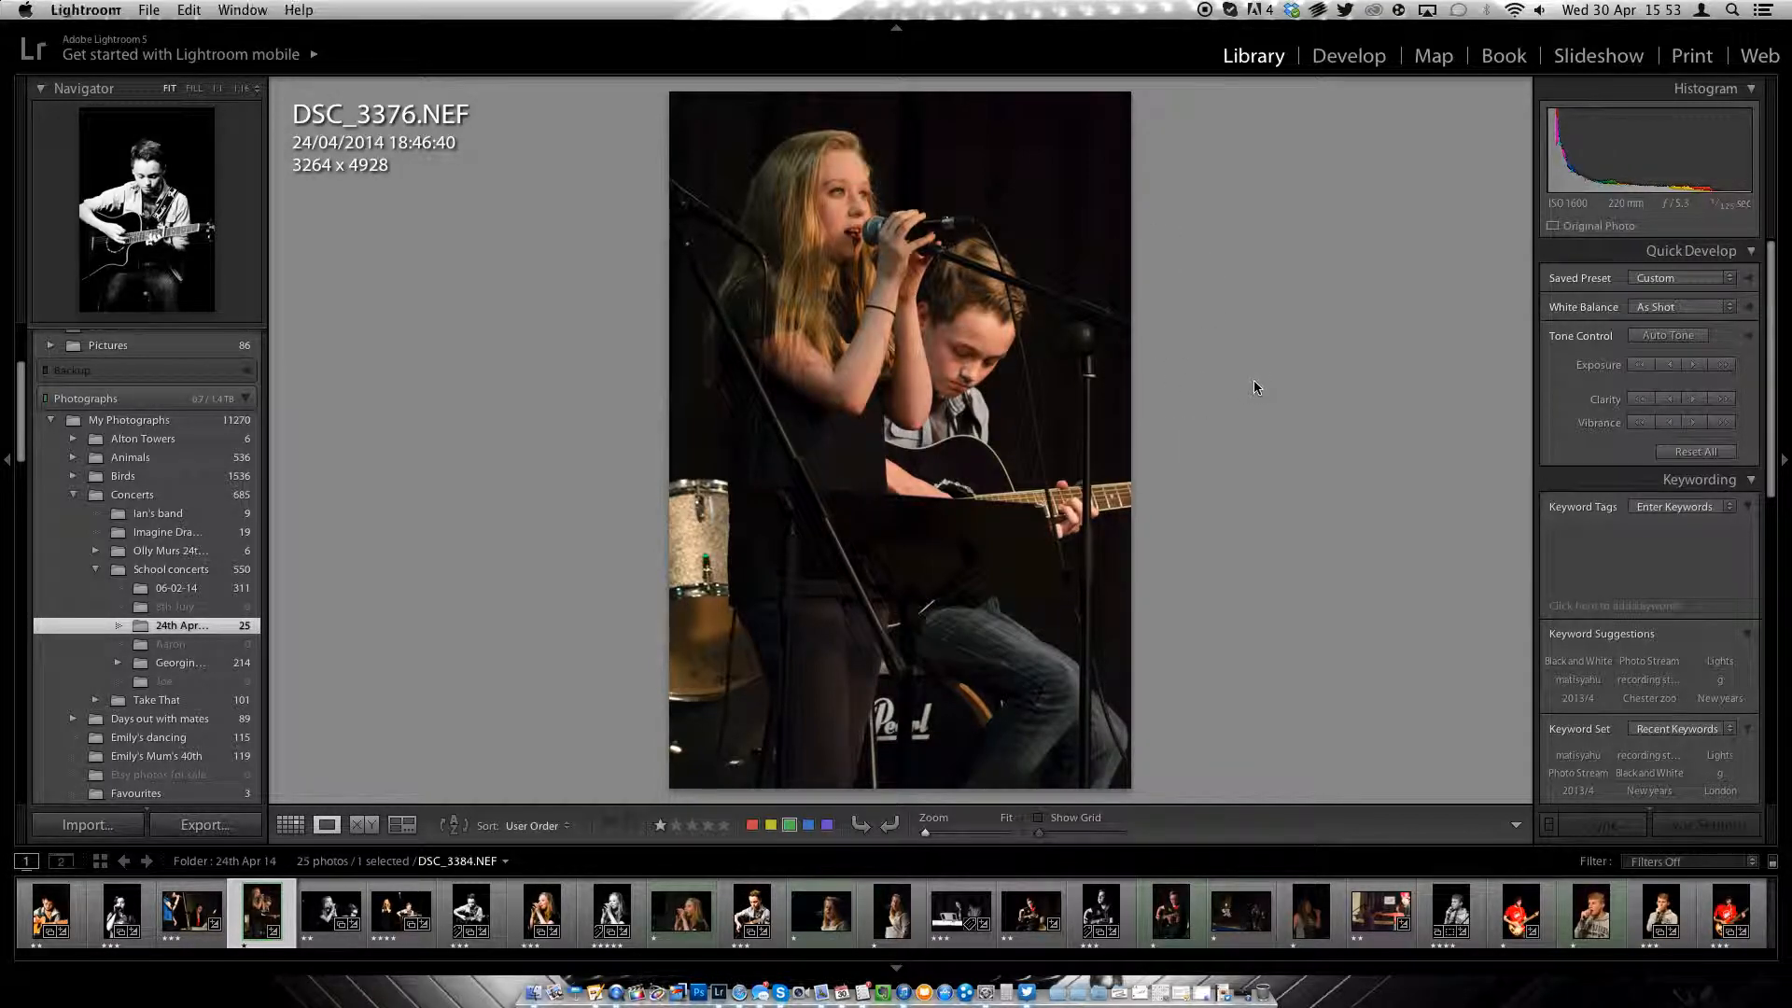
{"action": "key", "text": "g"}
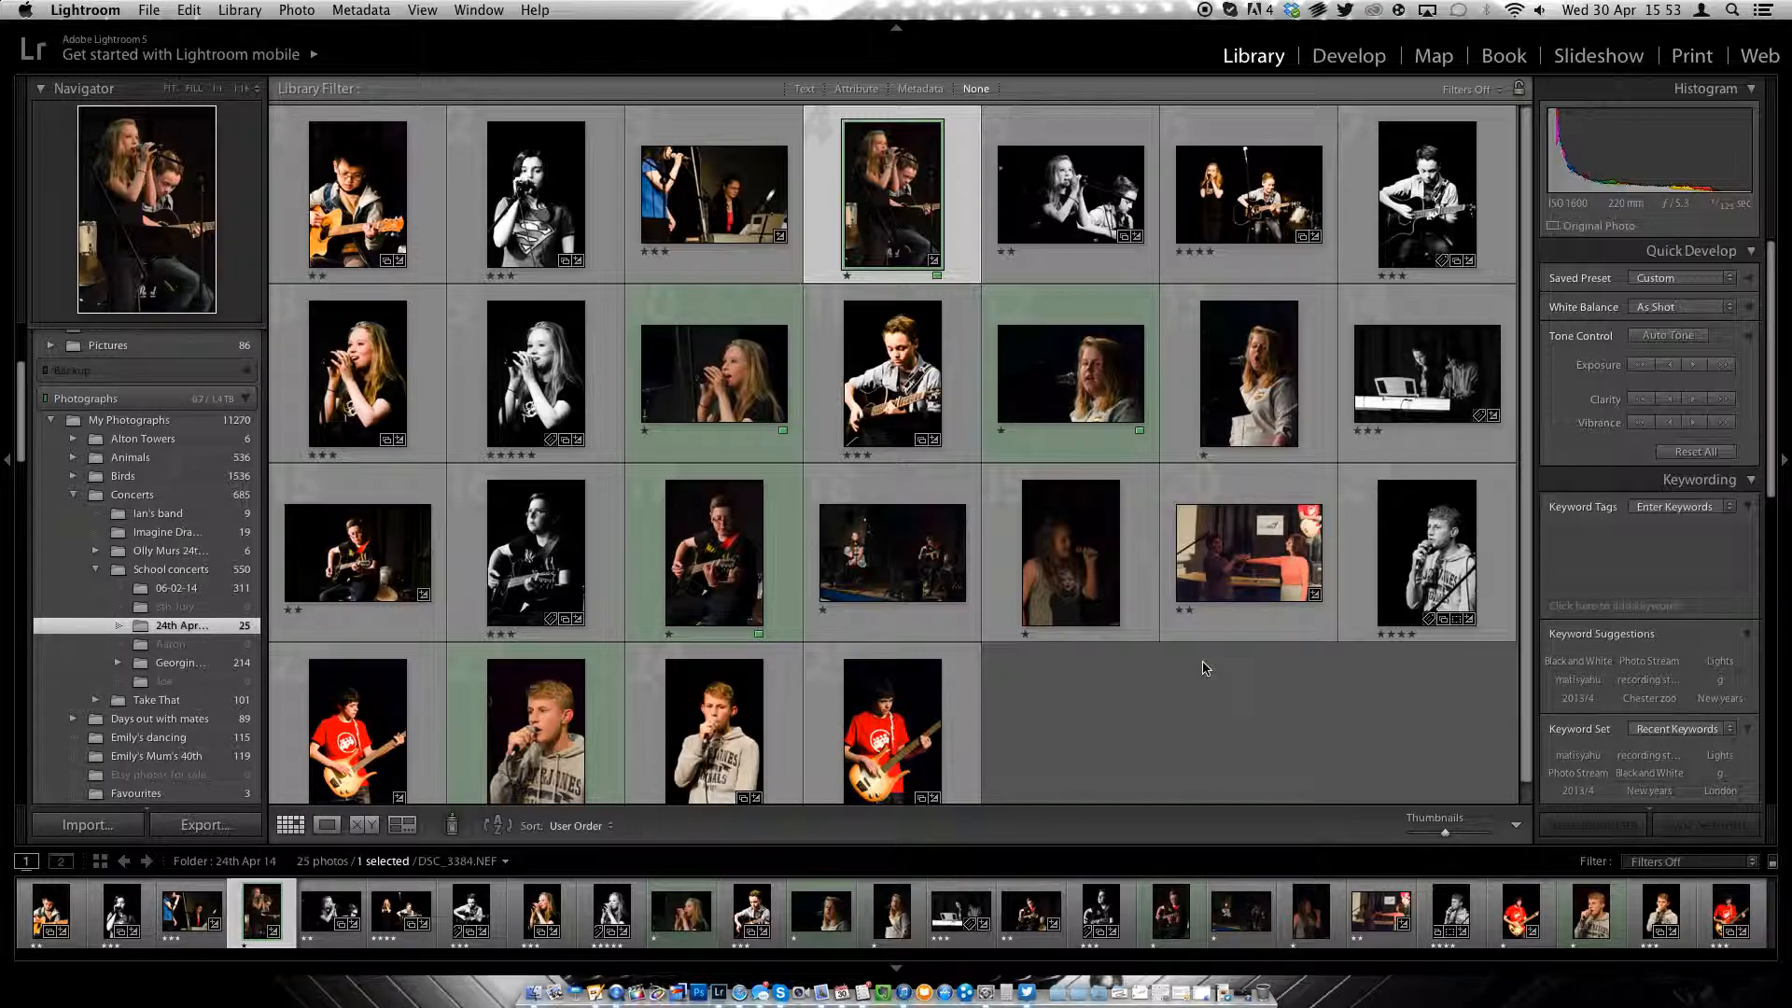
{"action": "key", "text": "e"}
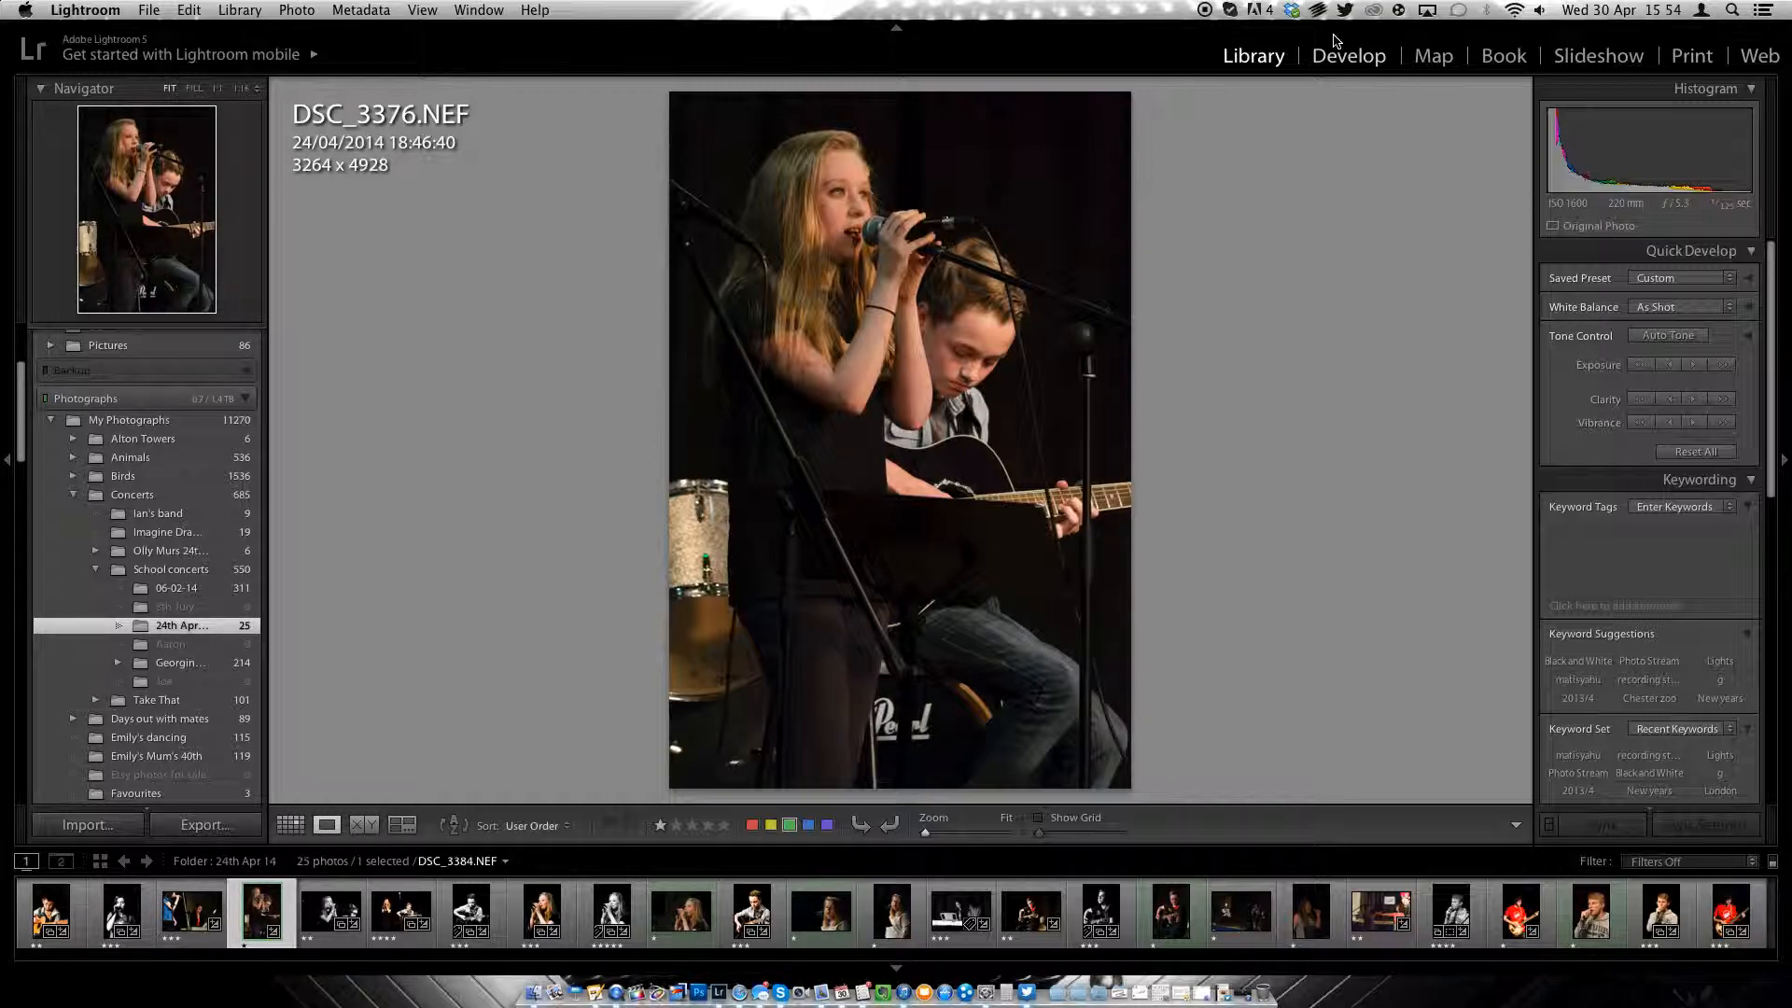
{"action": "key", "text": "d"}
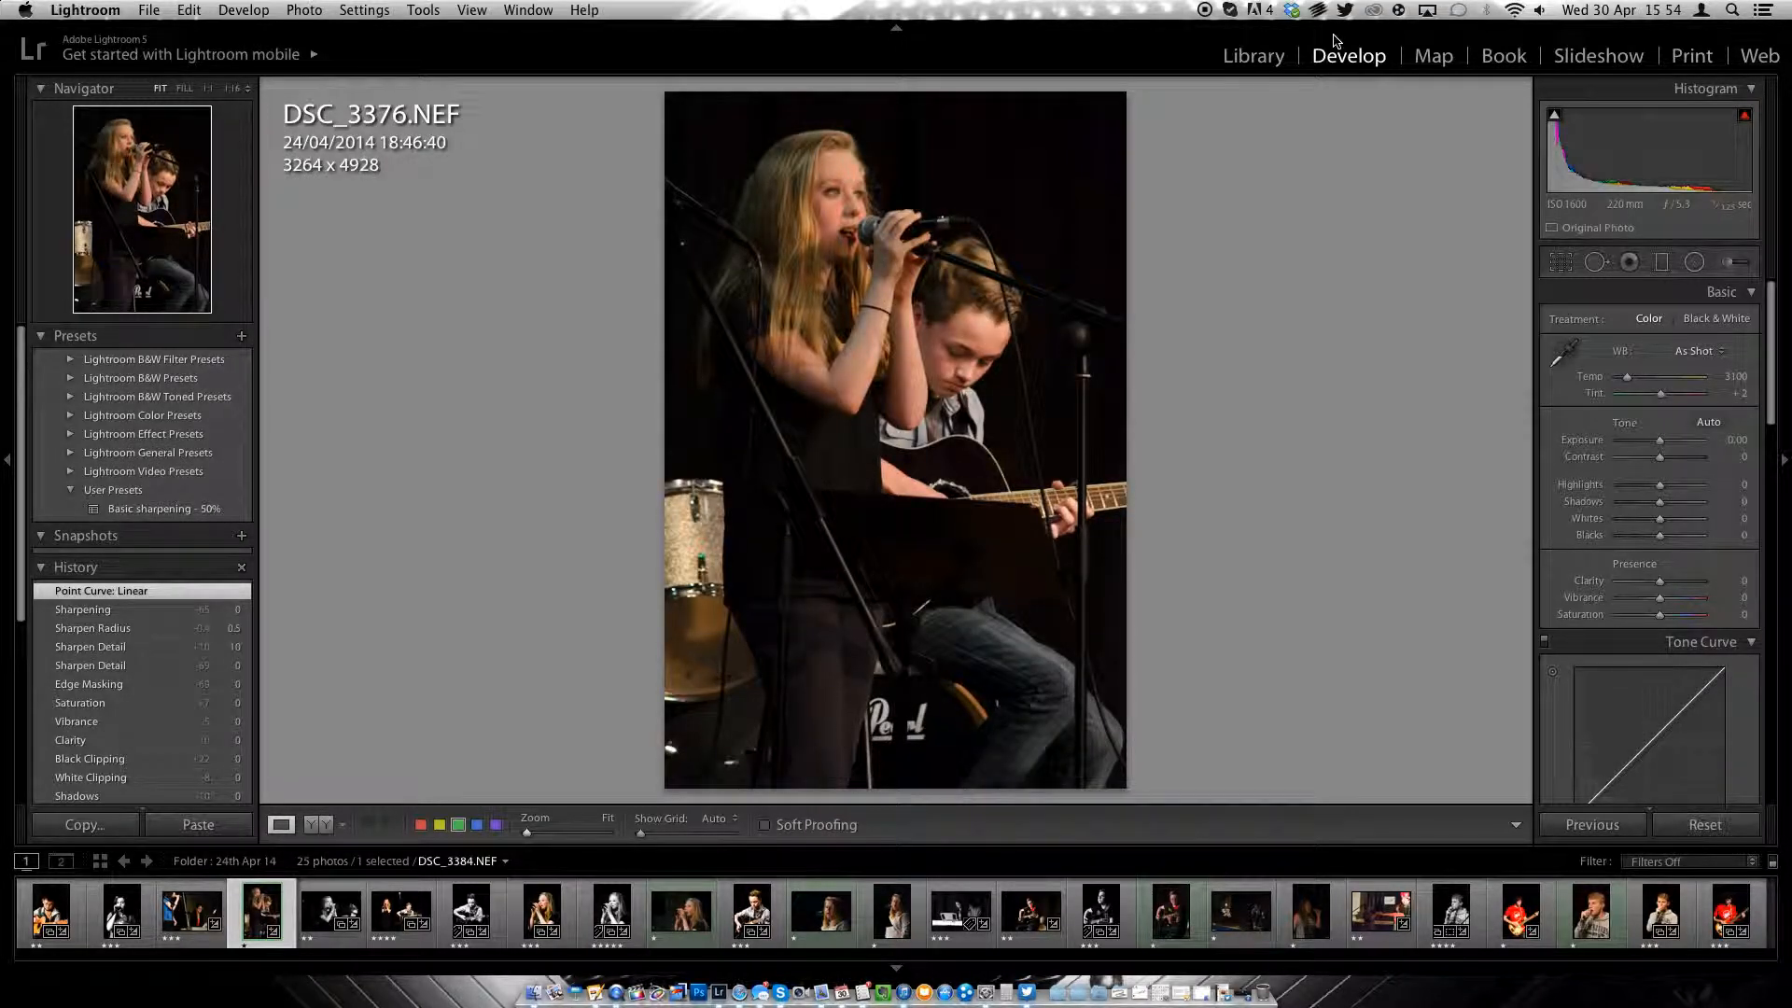
Step: Toggle the shadow and highlight clipping warnings and adjust the tone to Exposure +0.60, Highlights +6 and Blacks +1
{"action": "left_click", "coordinate": [1742, 115]}
{"action": "left_click", "coordinate": [1554, 118]}
{"action": "mouse_move", "coordinate": [1644, 529]}
{"action": "left_mouse_down"}
{"action": "mouse_move", "coordinate": [1633, 545]}
{"action": "mouse_move", "coordinate": [1661, 540]}
{"action": "left_mouse_up"}
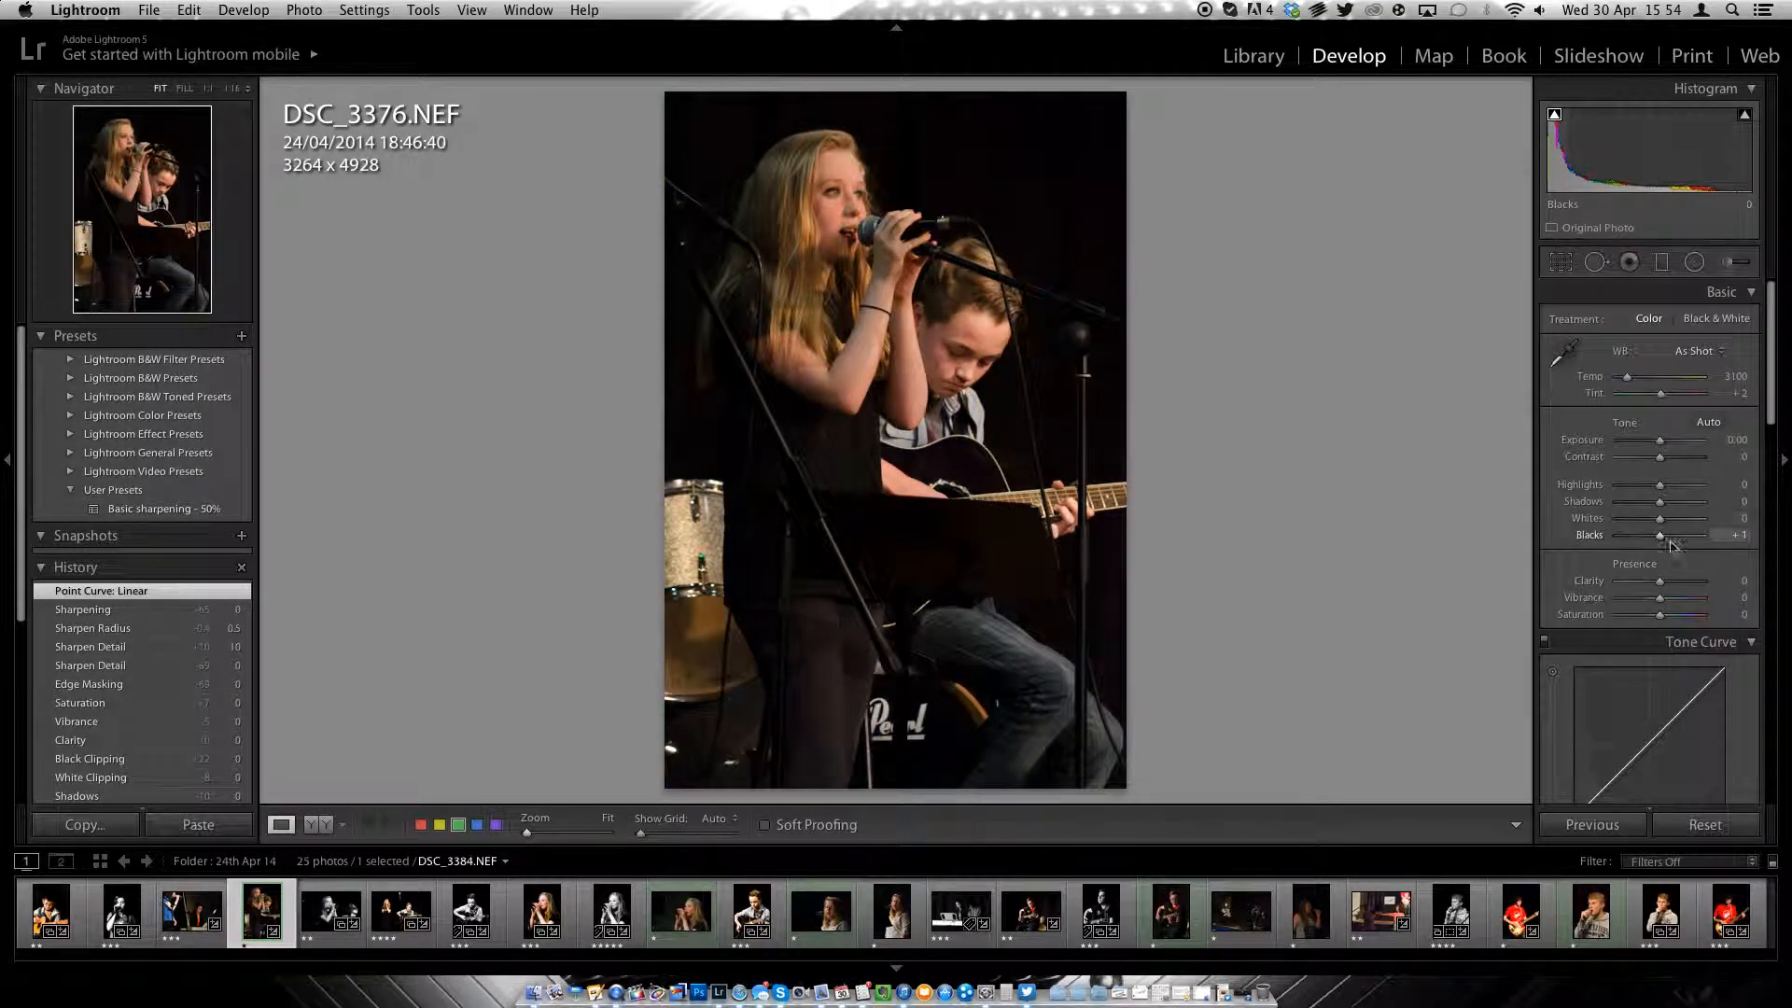
{"action": "left_click", "coordinate": [1744, 114]}
{"action": "left_click_drag", "start_coordinate": [1687, 485], "coordinate": [1699, 449]}
{"action": "double_click", "coordinate": [1699, 442]}
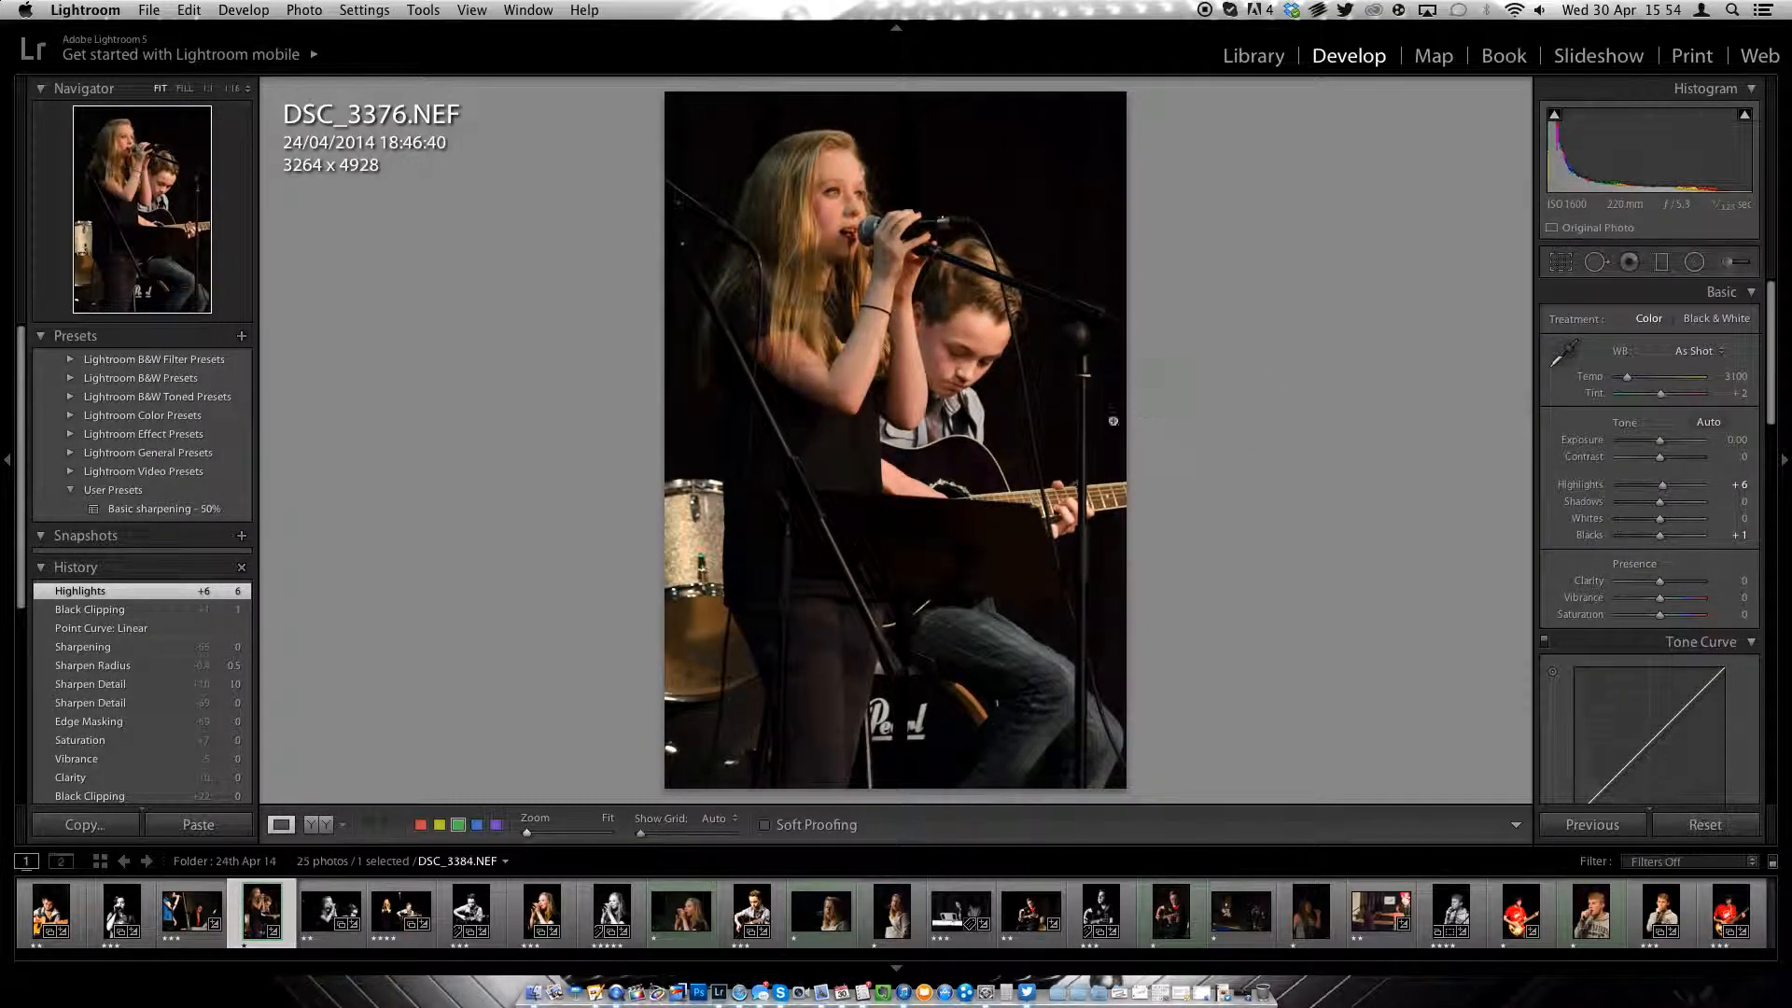
{"action": "left_click", "coordinate": [1666, 445]}
{"action": "left_click_drag", "start_coordinate": [1667, 446], "coordinate": [1669, 446]}
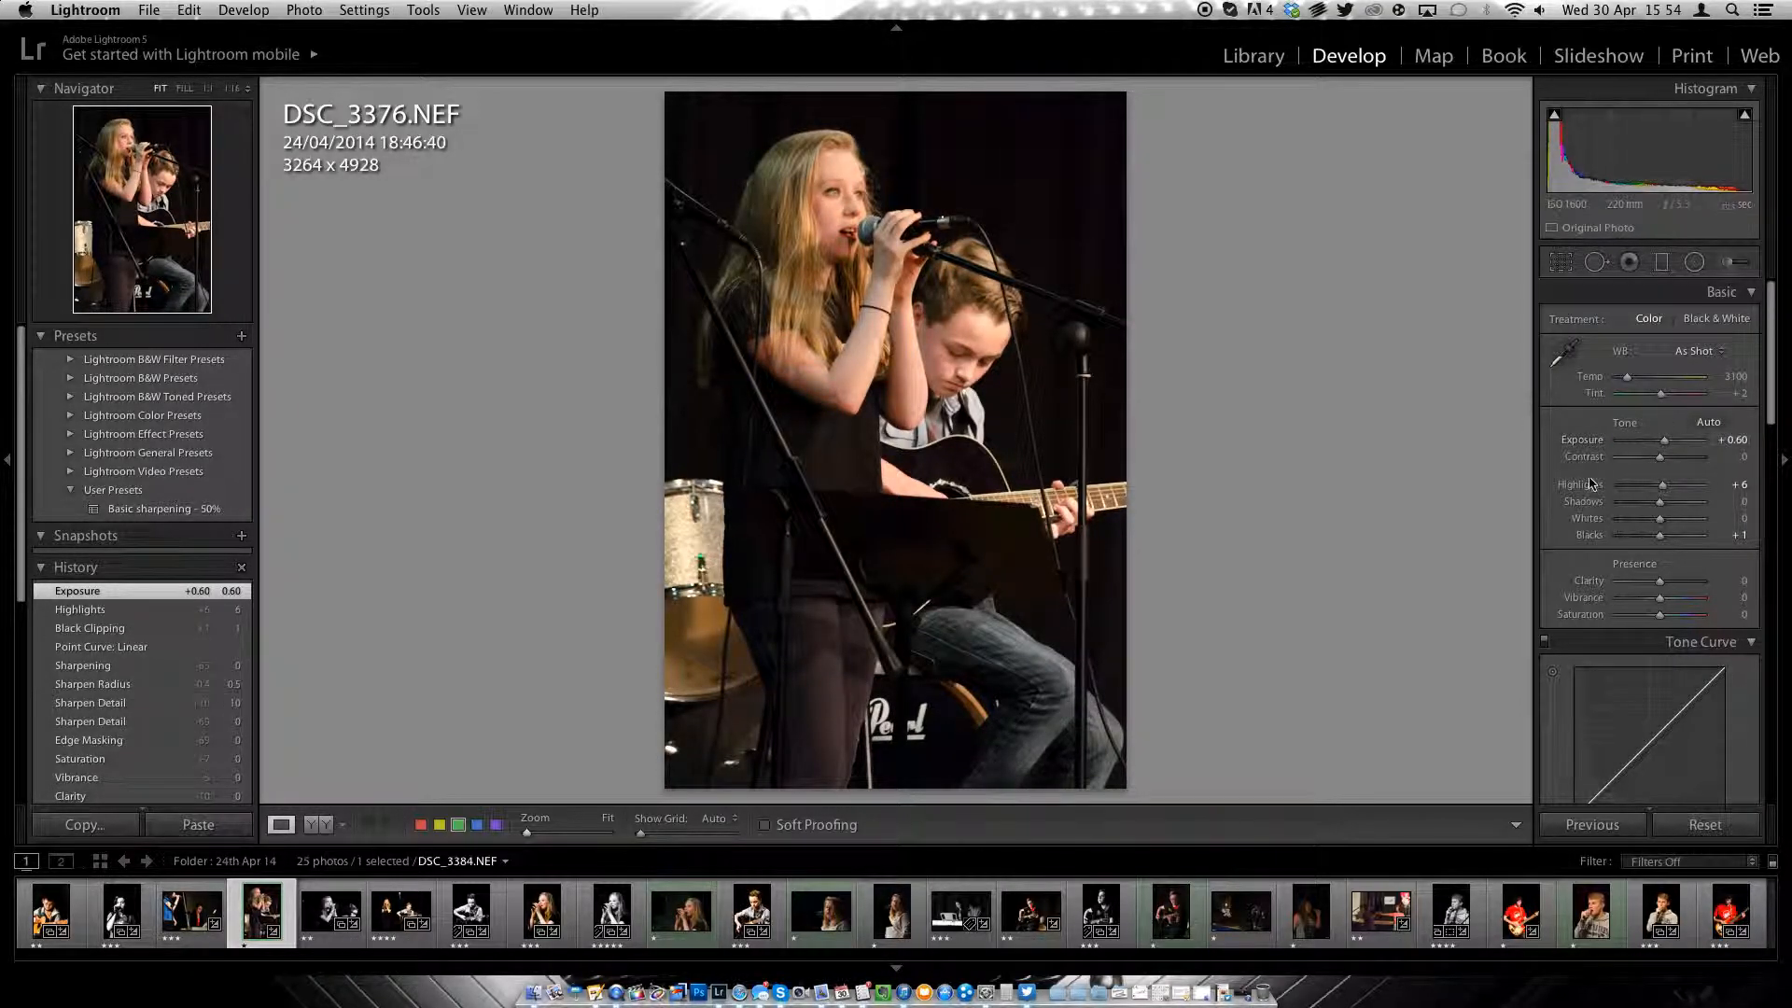
Step: Try the Medium Contrast point curve on the photo and settle on Strong Contrast
{"action": "scroll", "coordinate": [1596, 495], "scroll_direction": "down", "scroll_amount": 5}
{"action": "left_click", "coordinate": [1635, 672]}
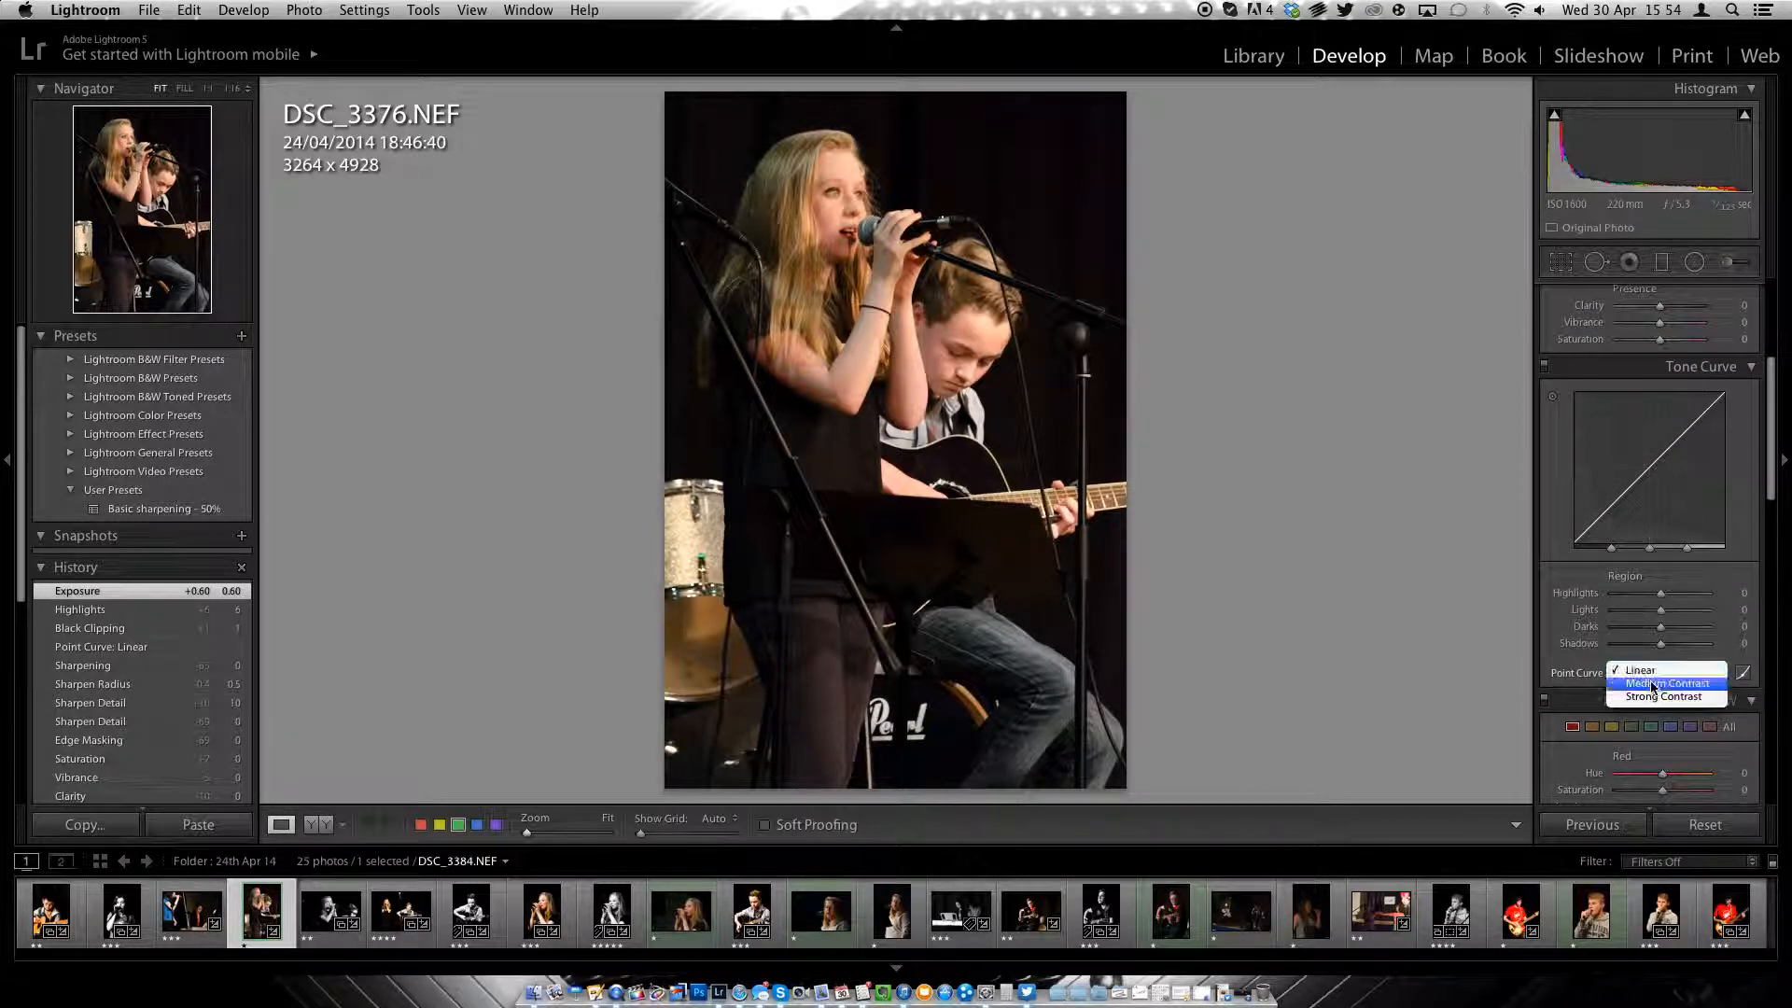
{"action": "left_click", "coordinate": [1642, 689]}
{"action": "left_click", "coordinate": [1637, 674]}
{"action": "left_click", "coordinate": [1647, 690]}
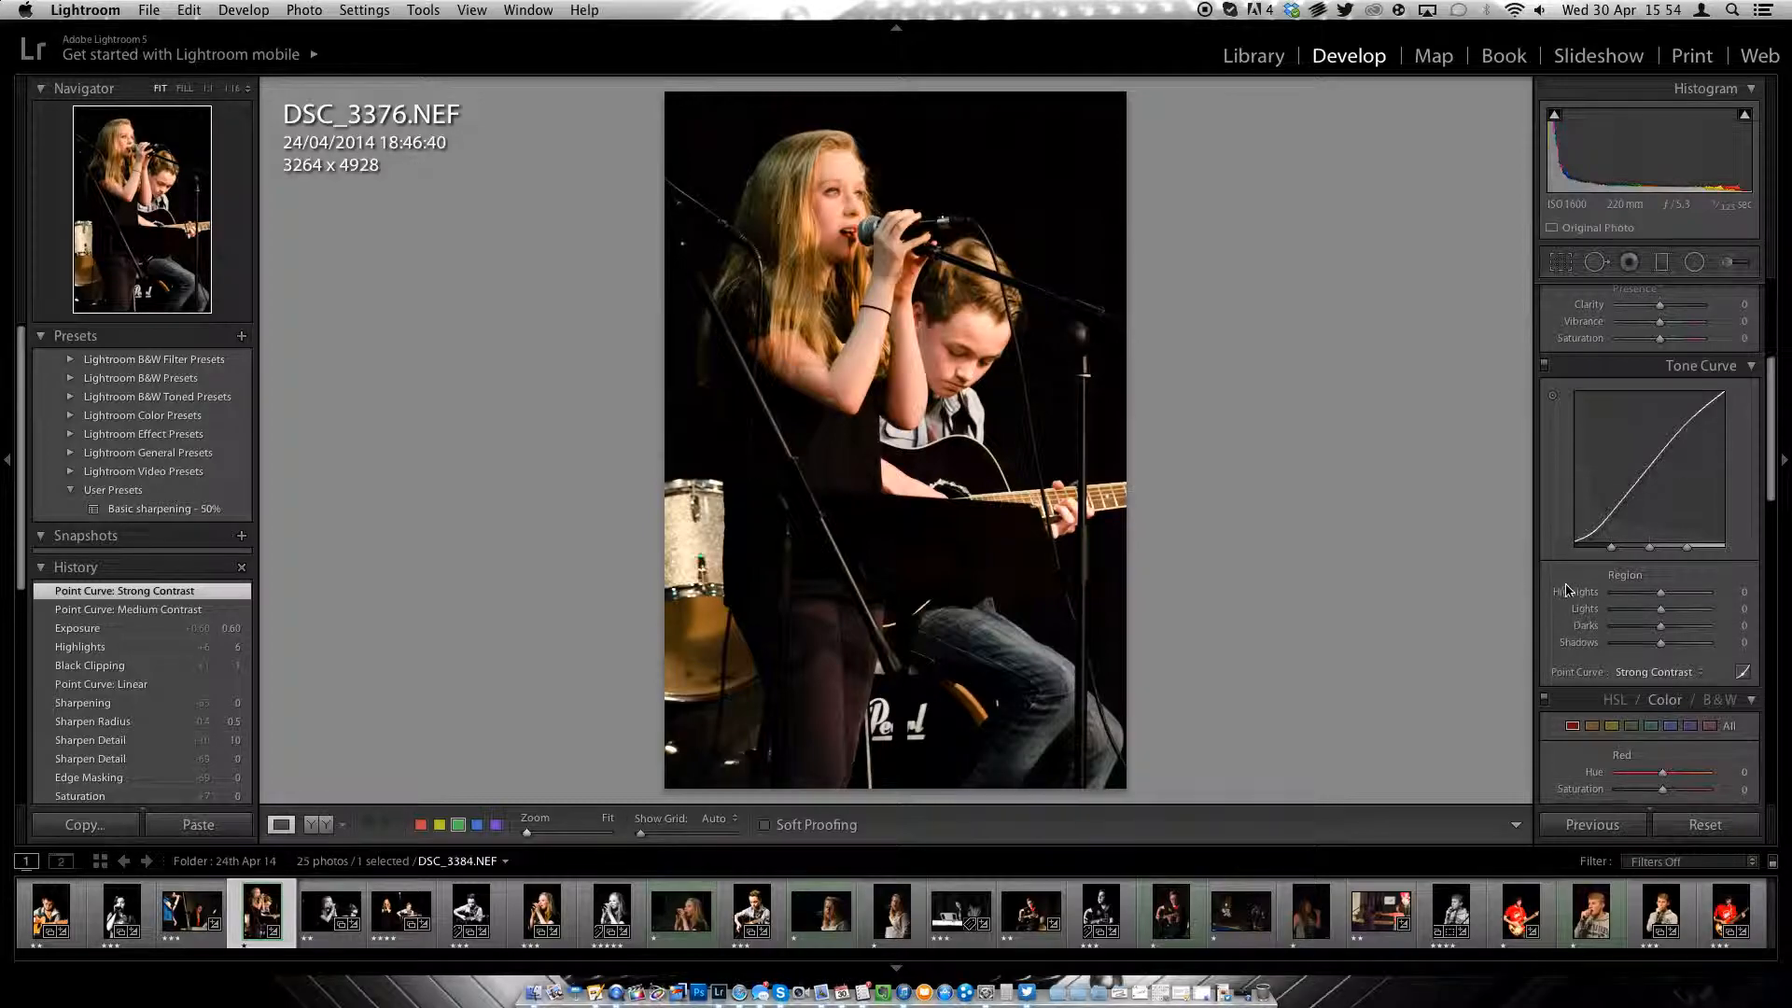
Step: Raise Contrast to +48, convert the photo to Black & White, and increase Contrast to +81
{"action": "scroll", "coordinate": [1577, 606], "scroll_direction": "up", "scroll_amount": 3}
{"action": "scroll", "coordinate": [1557, 571], "scroll_direction": "up", "scroll_amount": 2}
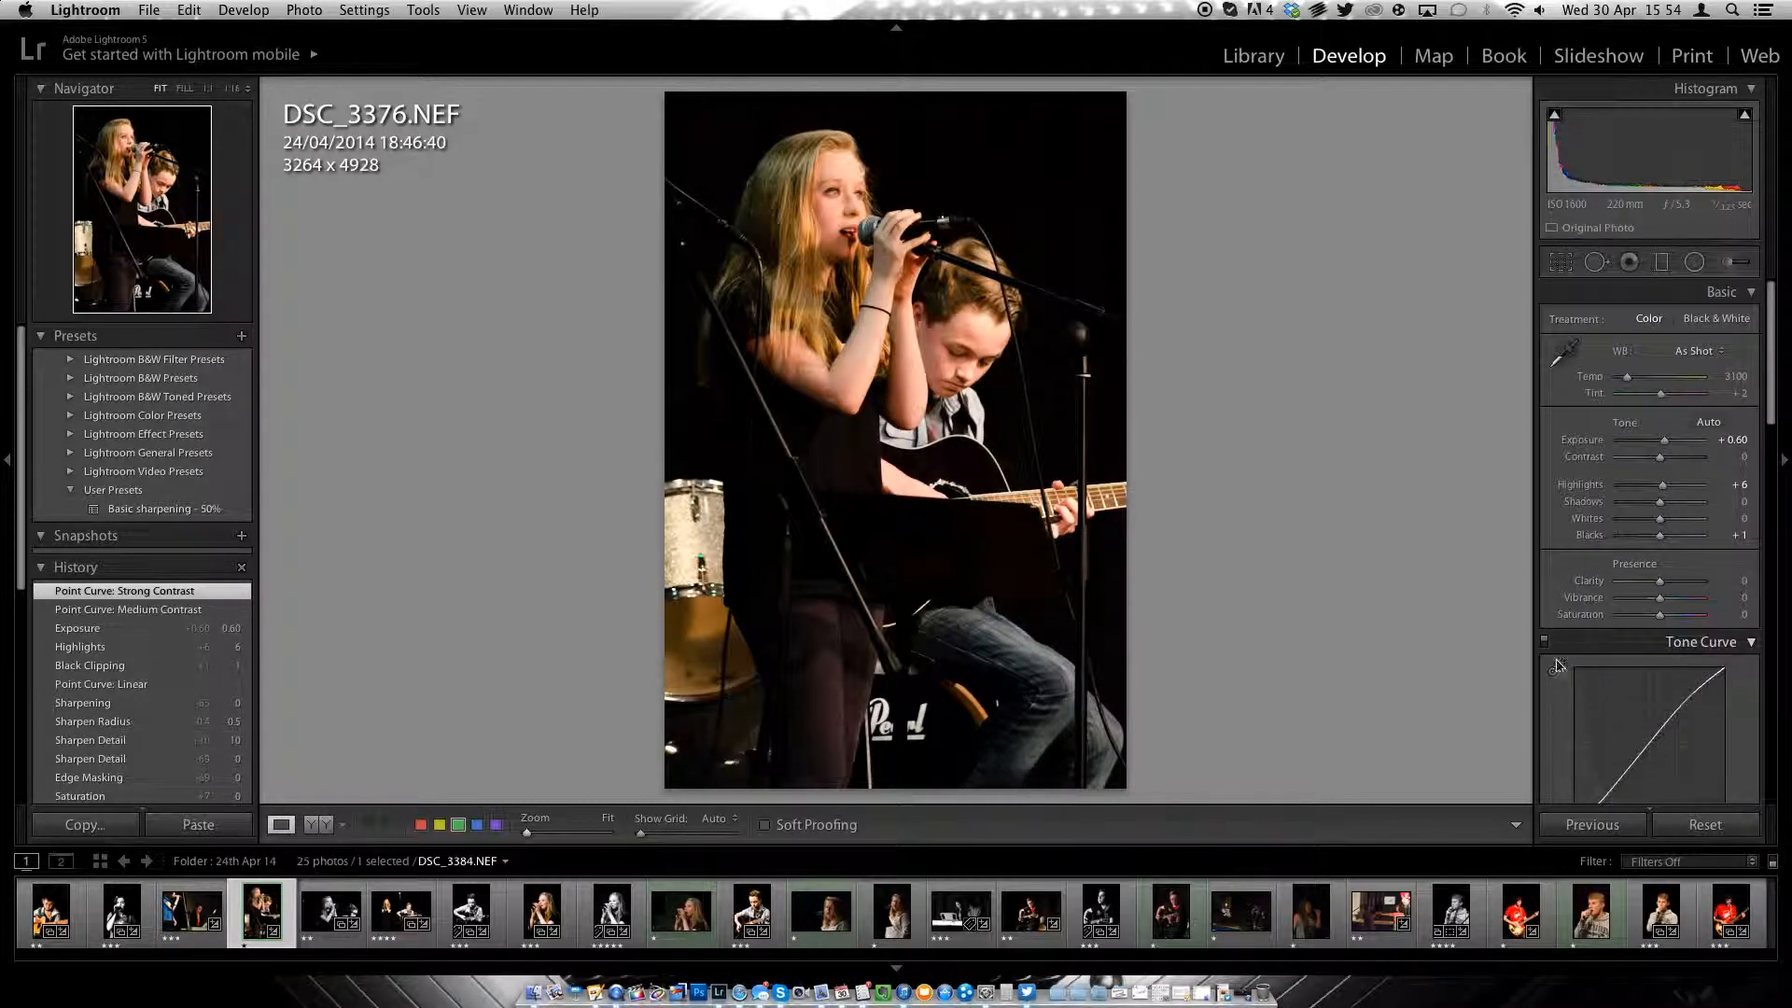
{"action": "left_click_drag", "start_coordinate": [1659, 456], "coordinate": [1680, 464]}
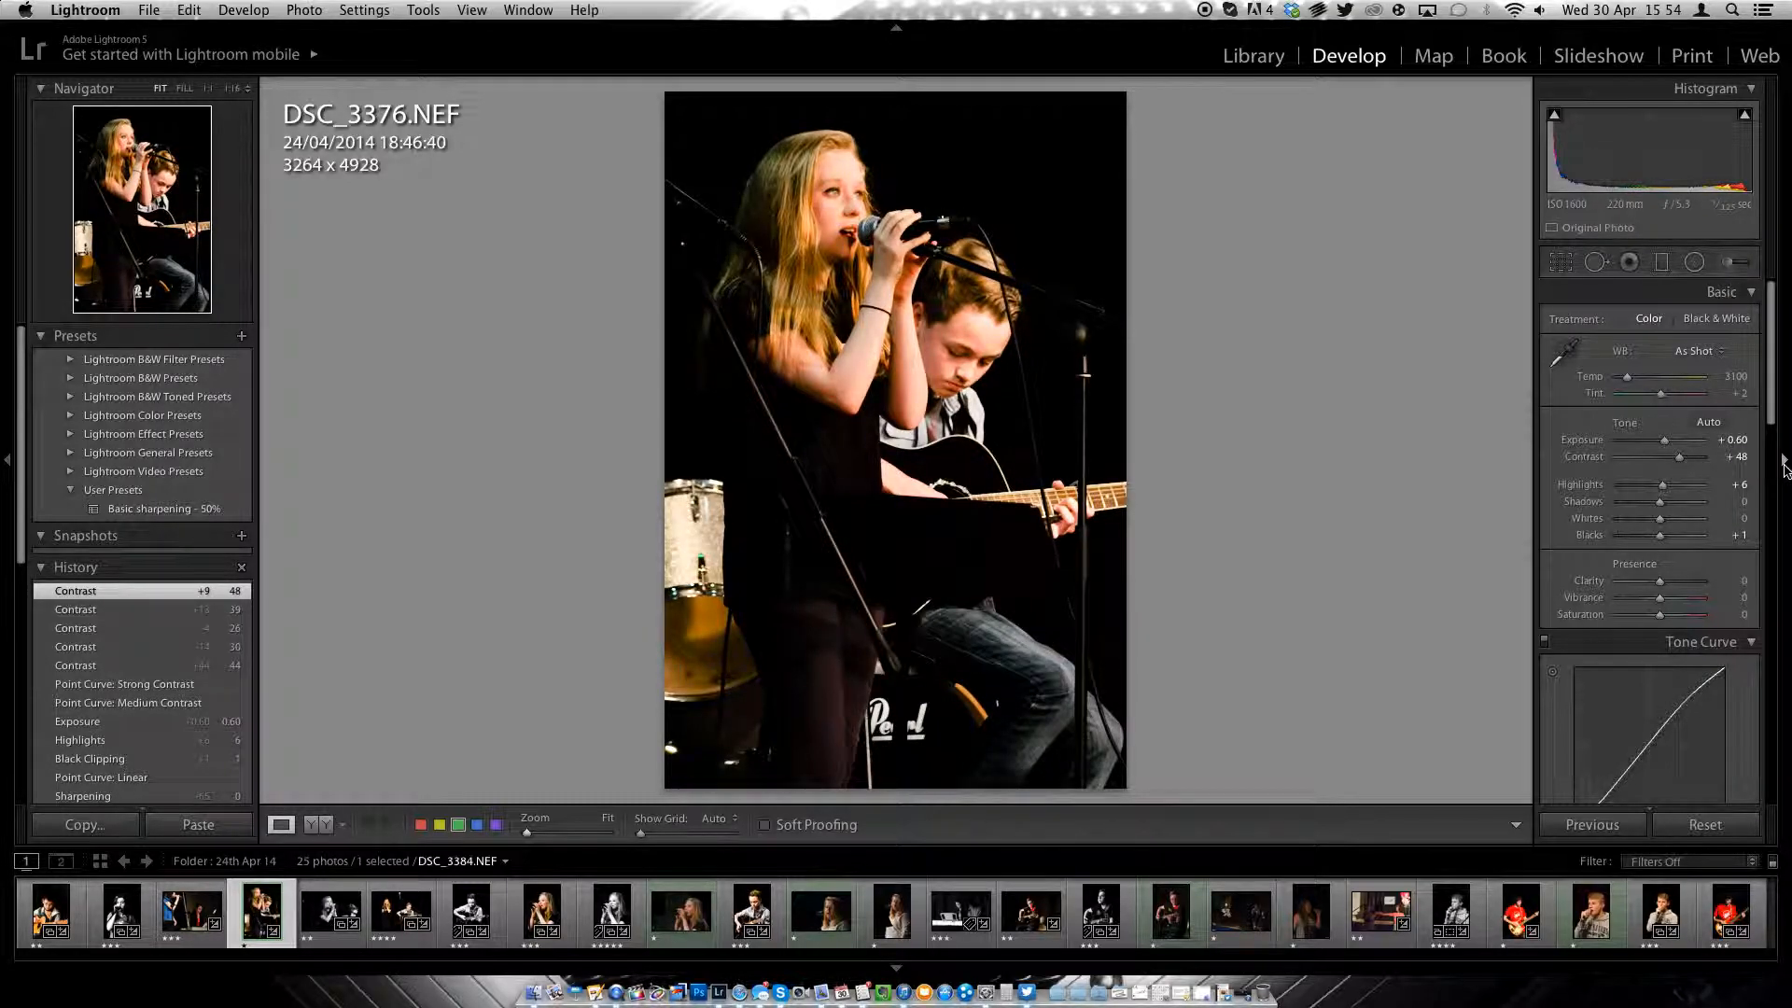
{"action": "left_click", "coordinate": [1719, 319]}
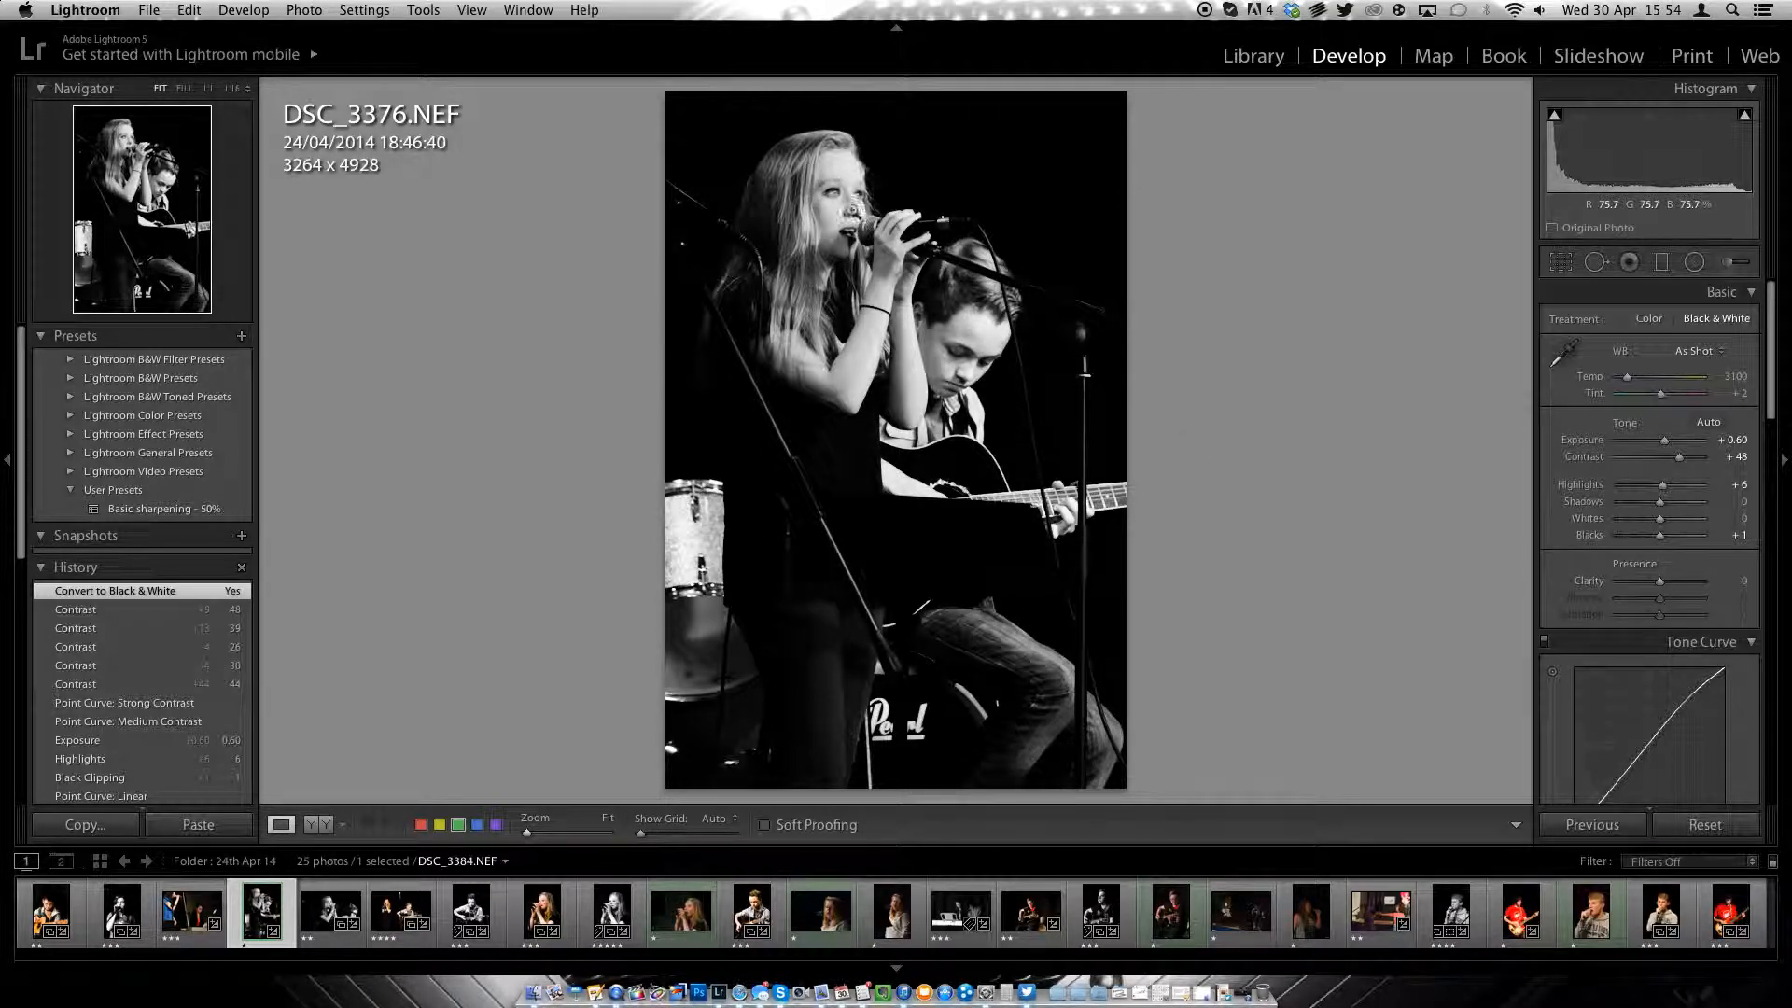
{"action": "left_click_drag", "start_coordinate": [1679, 463], "coordinate": [1693, 464]}
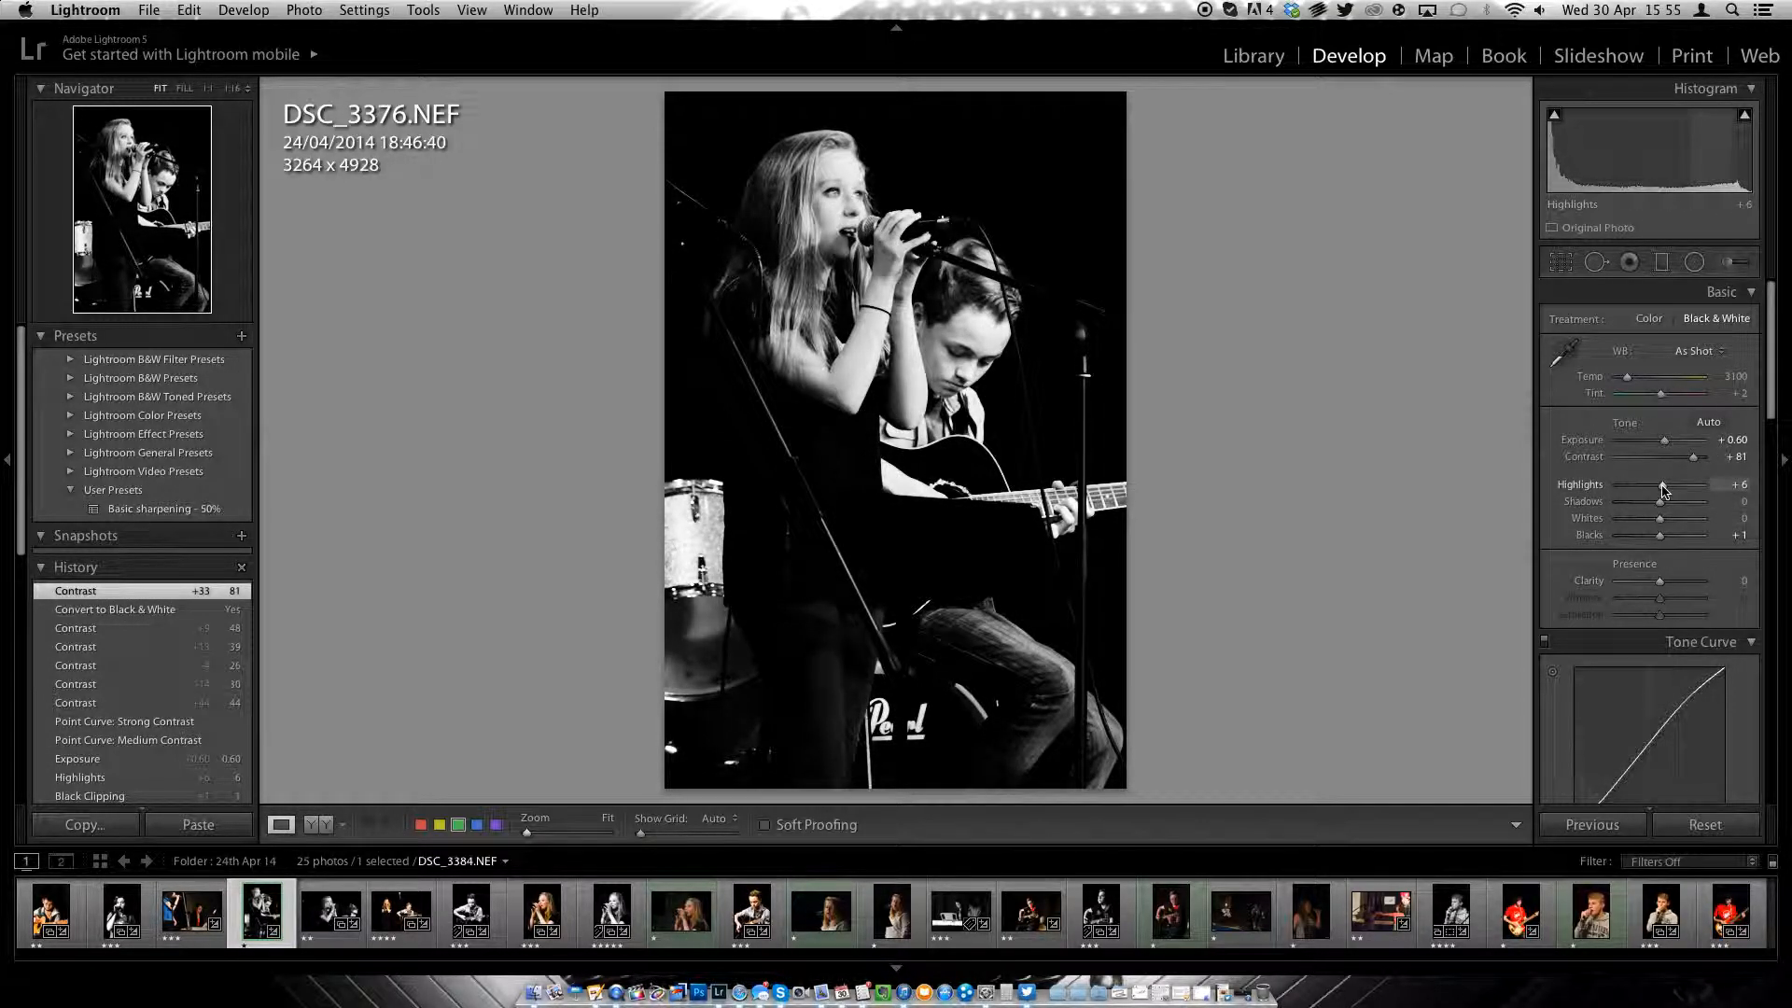
Step: Refine the black-and-white tones with Highlights +7, Shadows +14, Whites +9, Blacks -41 and Clarity +5
{"action": "left_click_drag", "start_coordinate": [1662, 486], "coordinate": [1643, 544]}
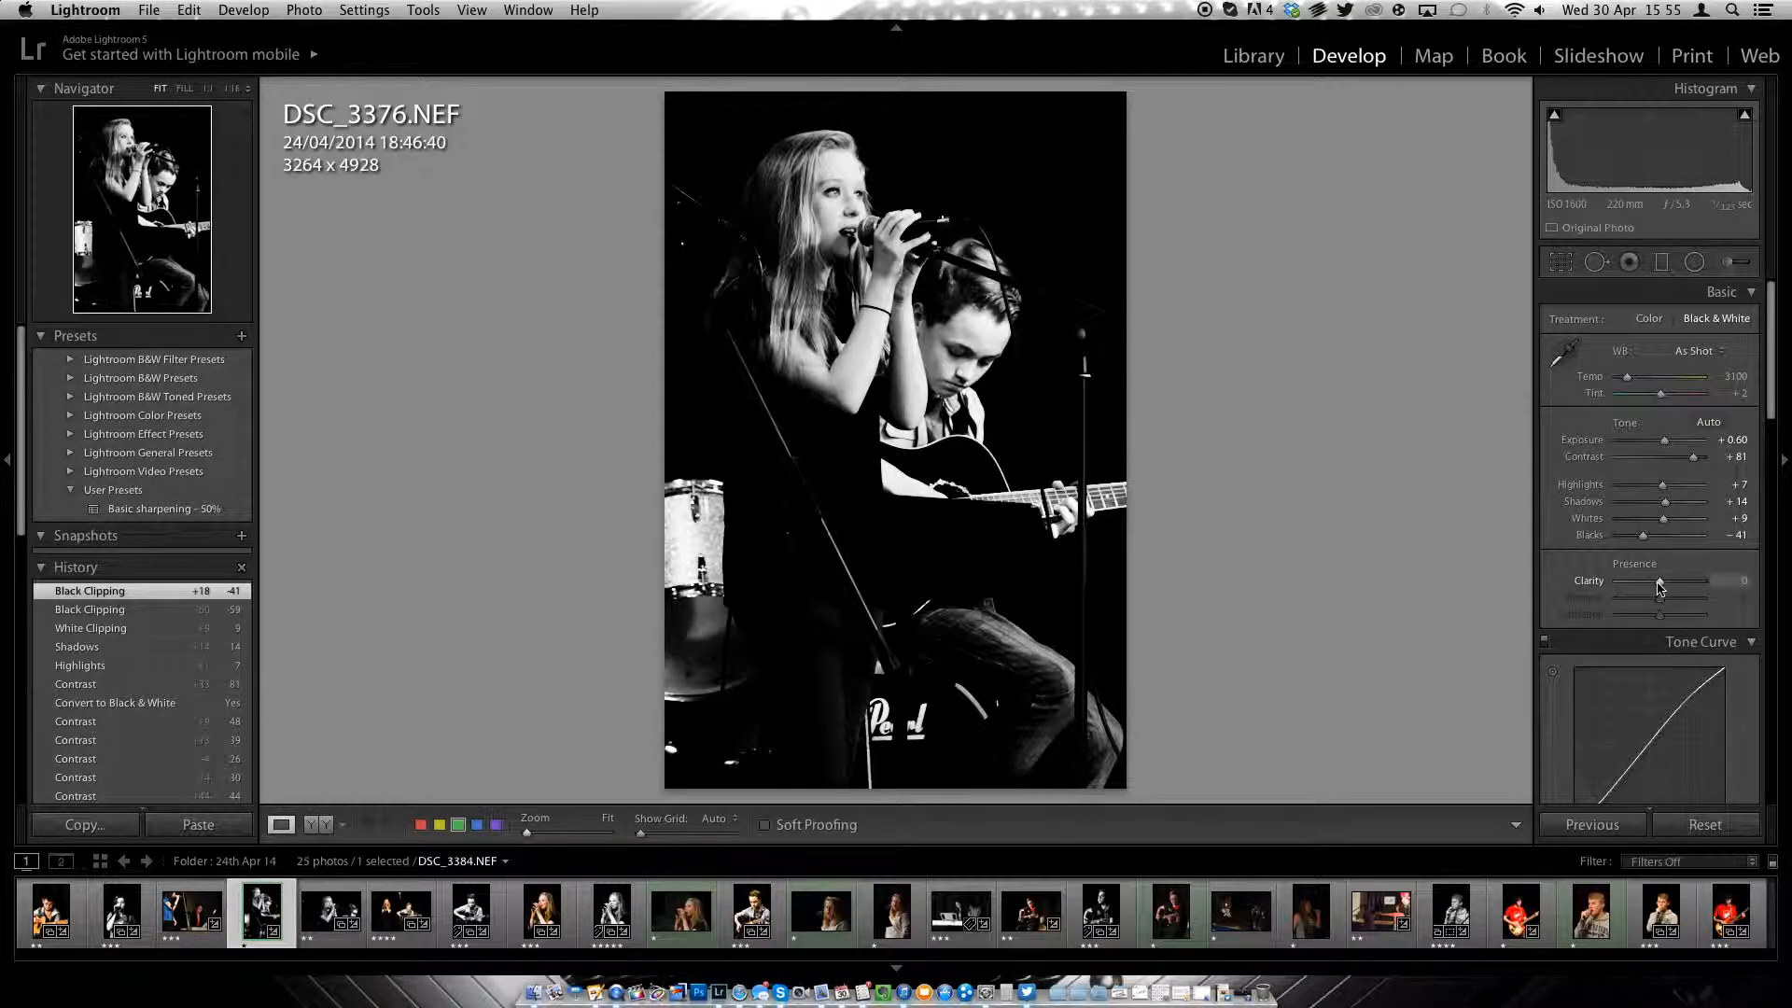
{"action": "left_click_drag", "start_coordinate": [1660, 583], "coordinate": [1662, 582]}
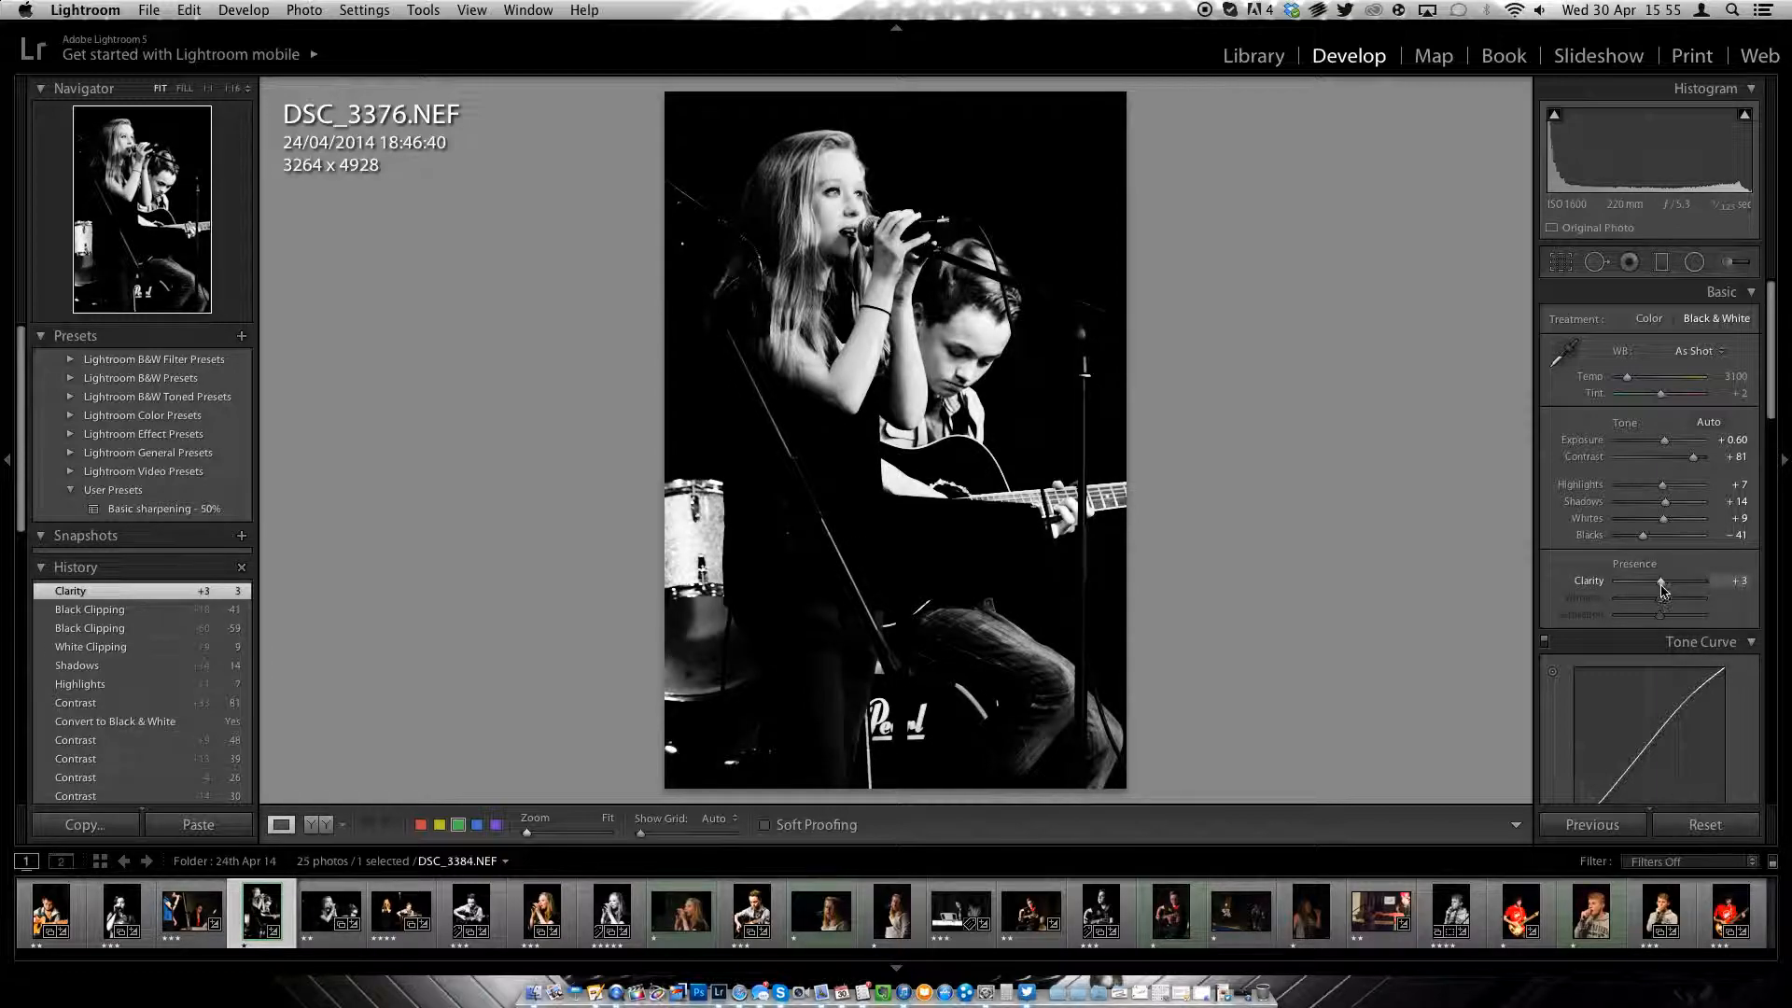
{"action": "mouse_move", "coordinate": [1660, 587]}
{"action": "left_mouse_down"}
{"action": "mouse_move", "coordinate": [1719, 590]}
{"action": "mouse_move", "coordinate": [1662, 585]}
{"action": "left_mouse_up"}
Step: Sharpen the photo with Amount 31, Radius 0.9, Detail 33 and Masking 50, previewing the edge mask
{"action": "scroll", "coordinate": [1763, 507], "scroll_direction": "down", "scroll_amount": 5}
{"action": "left_click_drag", "start_coordinate": [1764, 507], "coordinate": [1763, 601]}
{"action": "left_click_drag", "start_coordinate": [1621, 509], "coordinate": [1679, 564]}
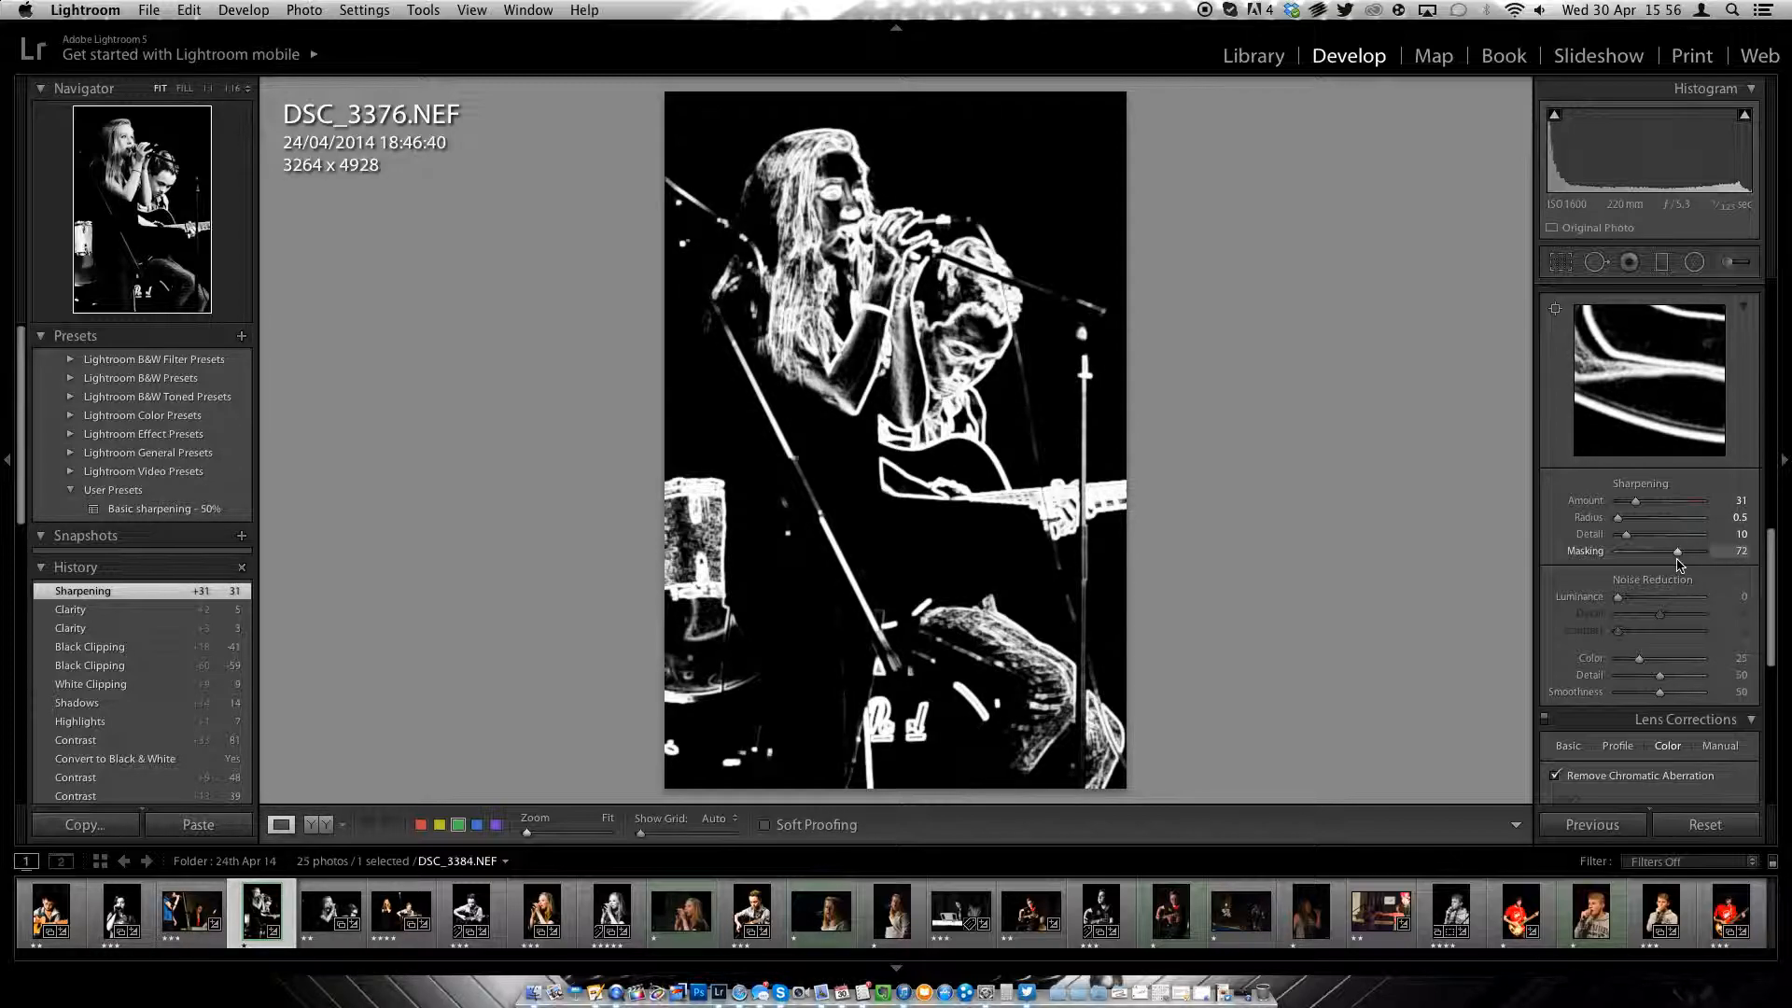
{"action": "left_click_drag", "start_coordinate": [1680, 565], "coordinate": [1678, 559]}
{"action": "left_click_drag", "start_coordinate": [1678, 557], "coordinate": [1633, 525]}
{"action": "key", "text": "alt"}
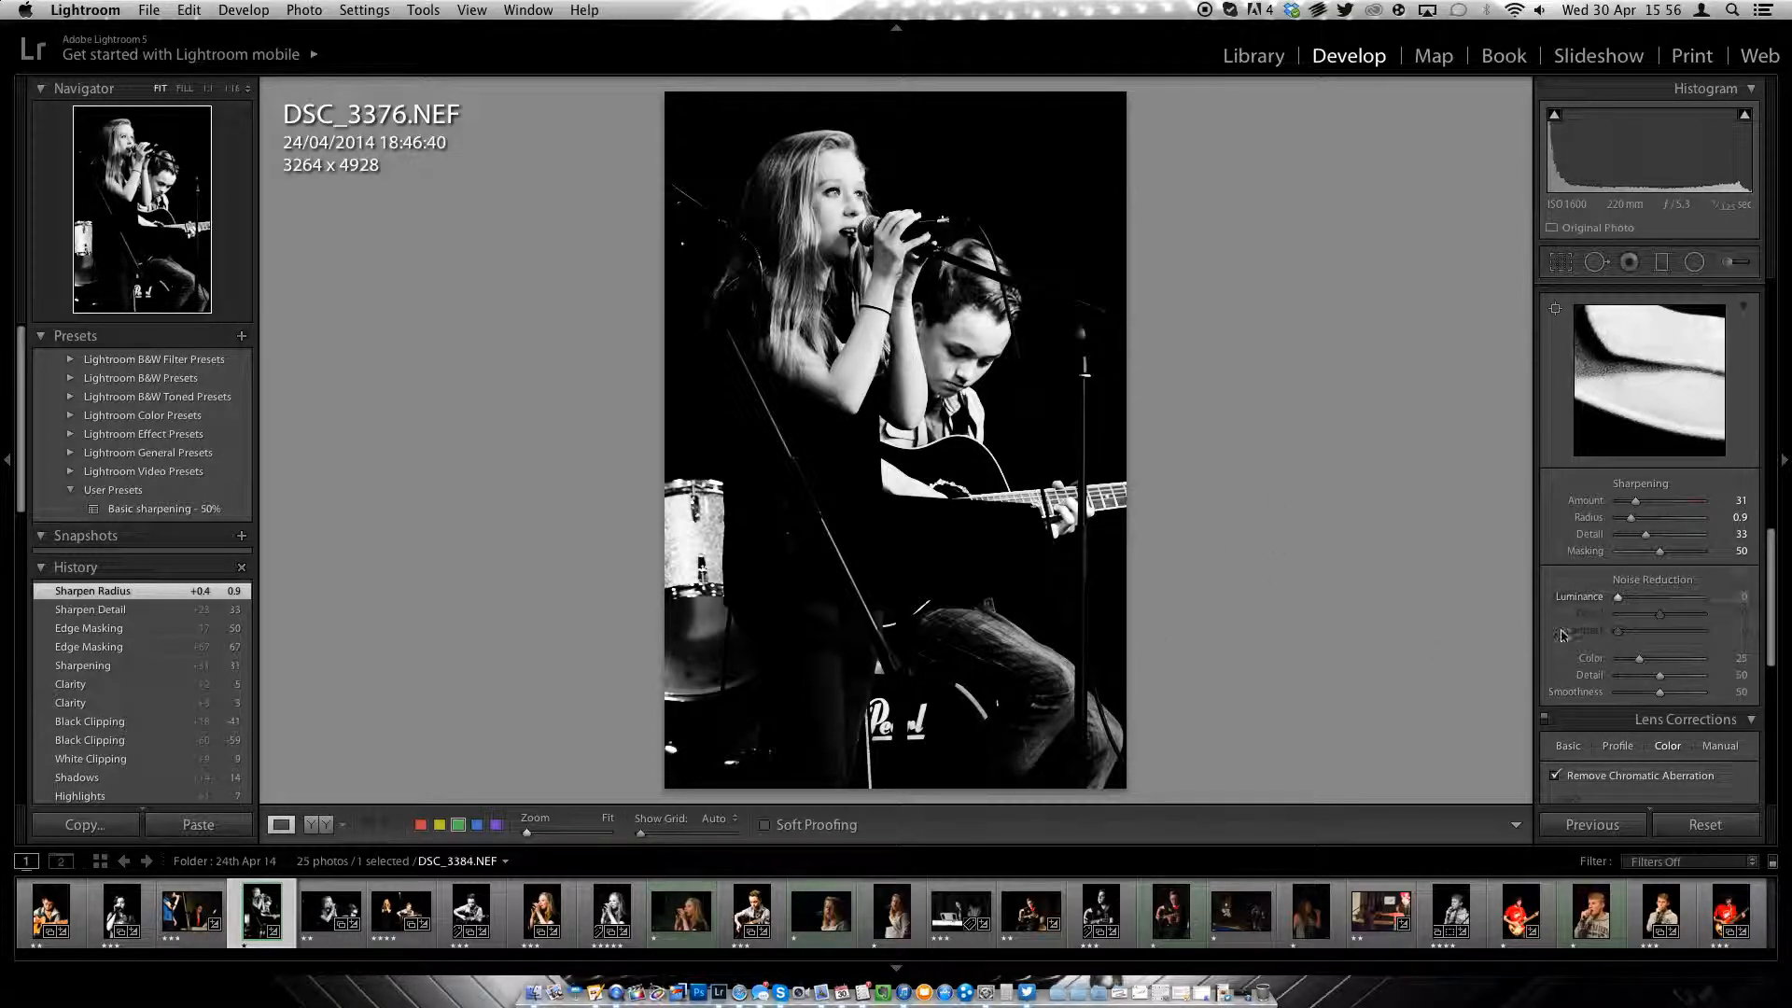
Step: Try luminance noise reduction at 41 and 100, and return it to 0
{"action": "left_click", "coordinate": [1651, 597]}
{"action": "left_click", "coordinate": [1704, 597]}
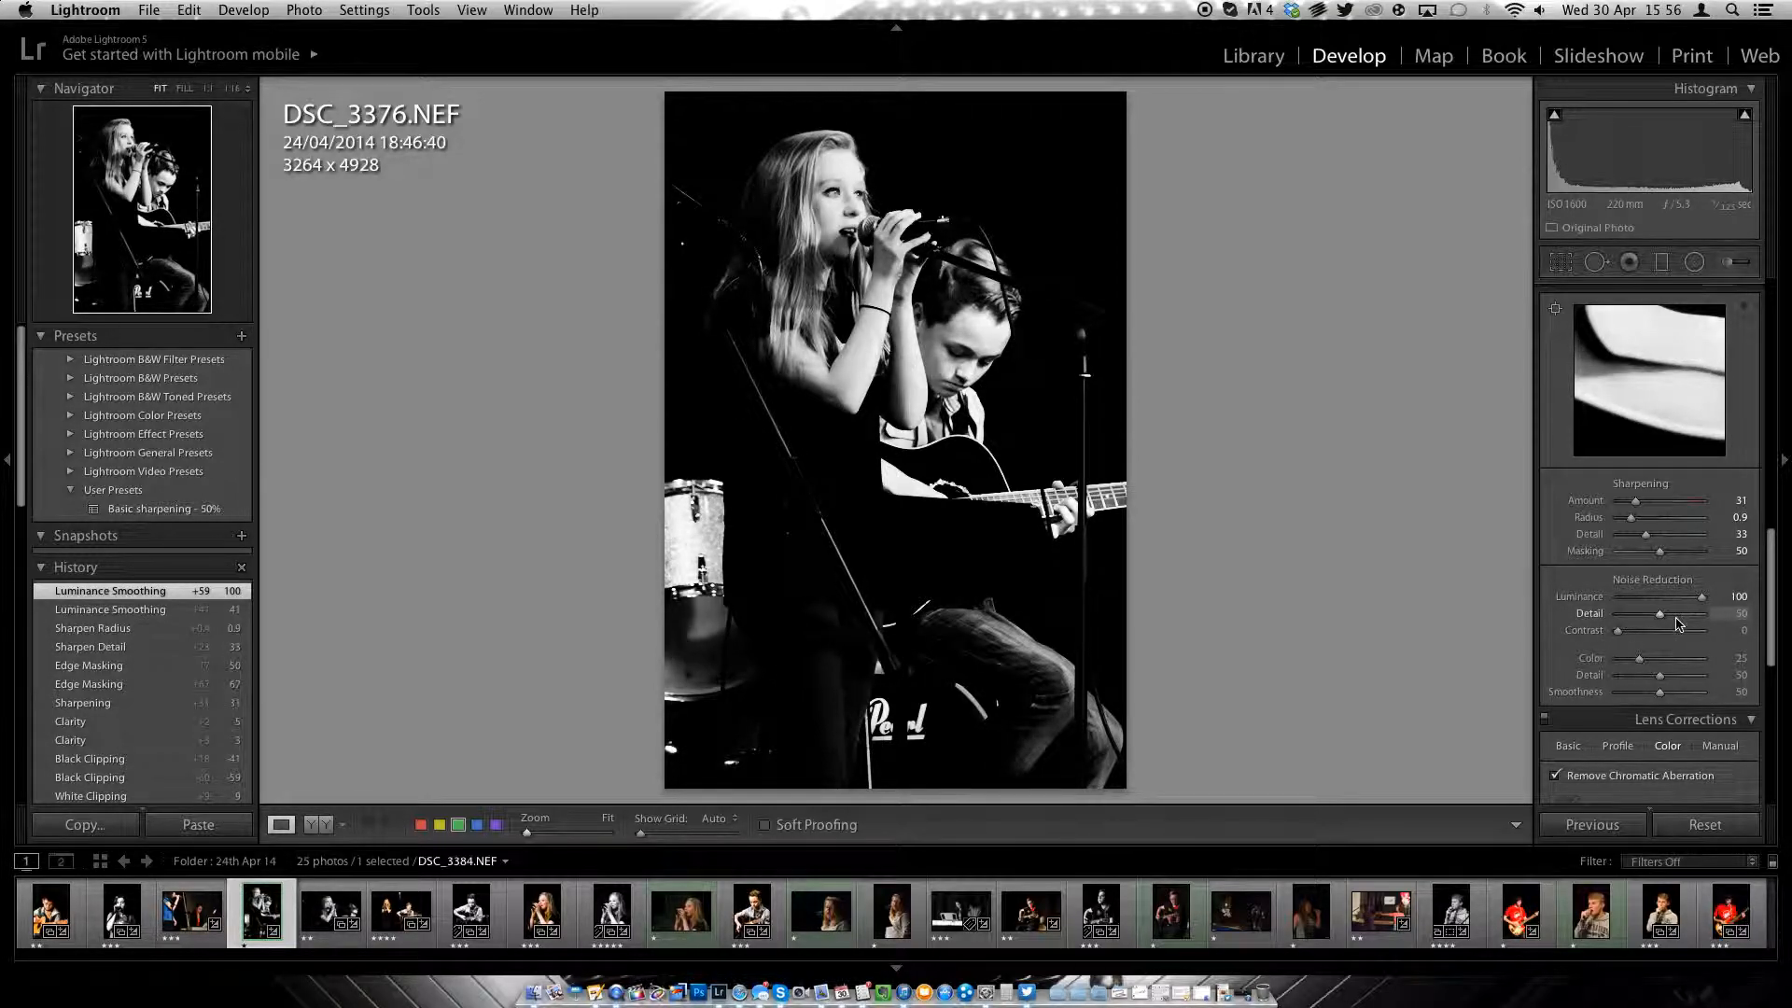
{"action": "left_click_drag", "start_coordinate": [1694, 604], "coordinate": [1487, 612]}
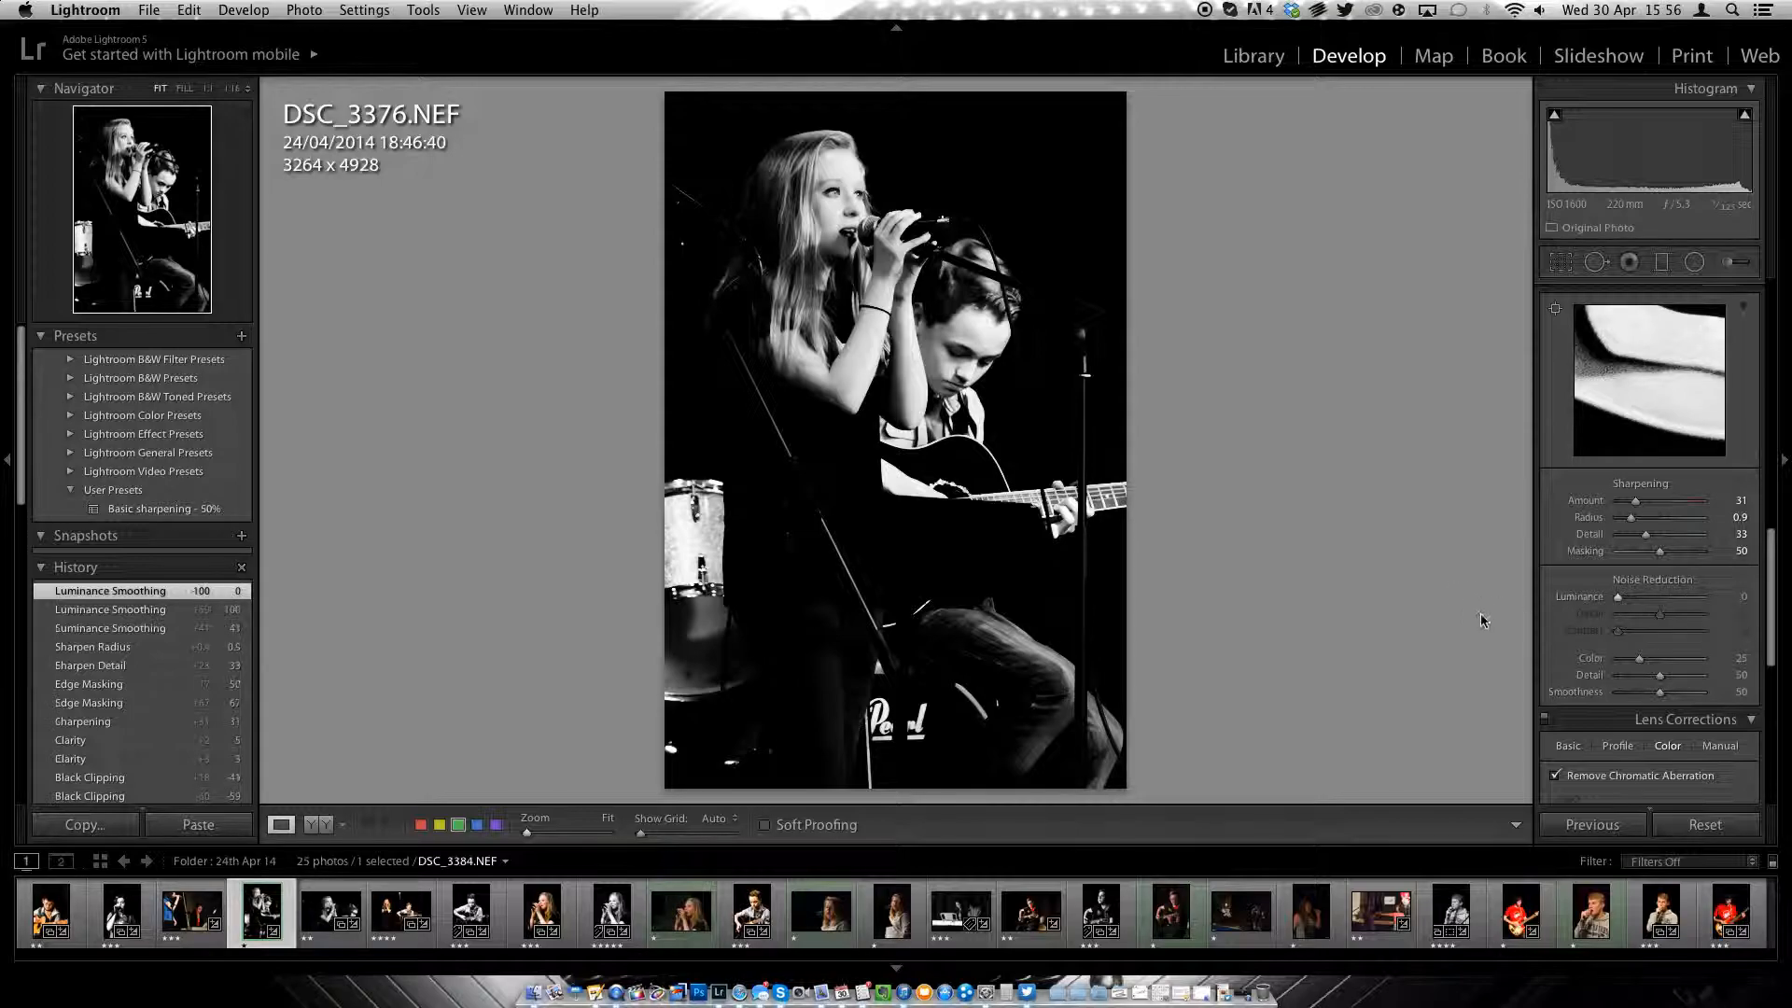
Step: Set the post-crop vignette amount to -20, and try film grain up to 100 before resetting it to 0
{"action": "scroll", "coordinate": [1600, 644], "scroll_direction": "down", "scroll_amount": 10}
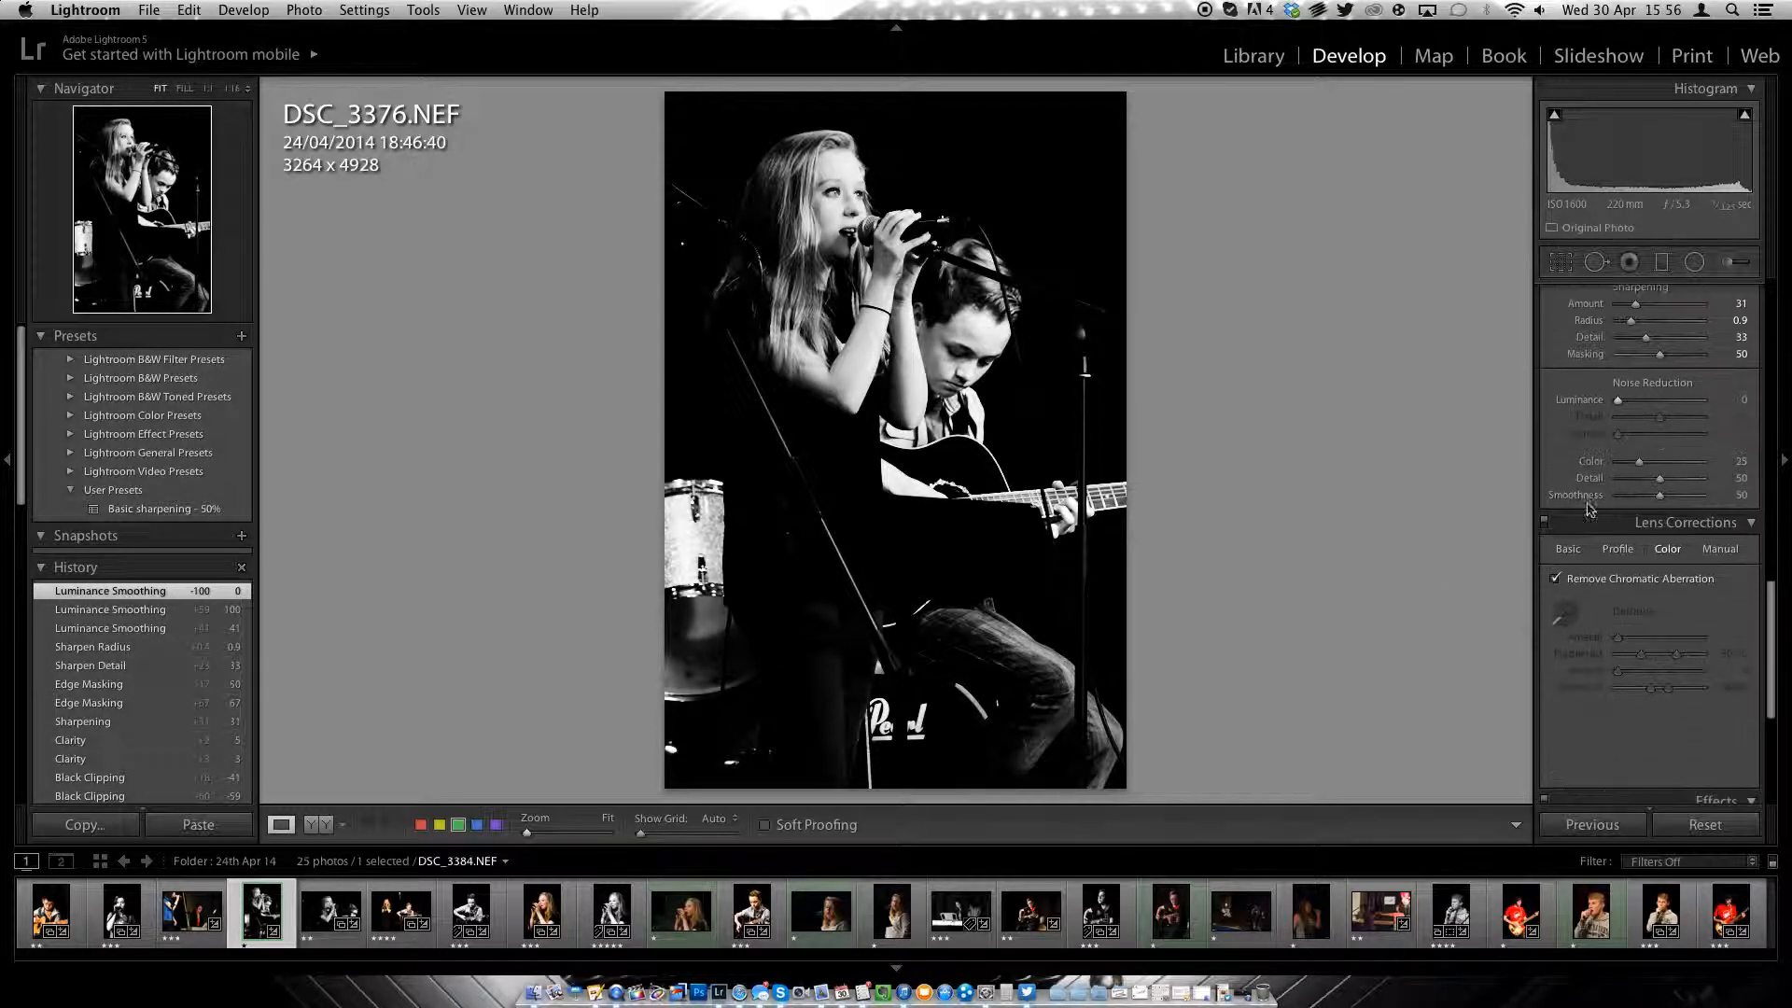
{"action": "left_click_drag", "start_coordinate": [1660, 616], "coordinate": [1653, 619]}
{"action": "left_click_drag", "start_coordinate": [1664, 724], "coordinate": [1710, 724]}
{"action": "double_click", "coordinate": [1692, 727]}
Step: Set the white balance temperature to 4928 and rate the photo three stars
{"action": "scroll", "coordinate": [1652, 466], "scroll_direction": "up", "scroll_amount": 10}
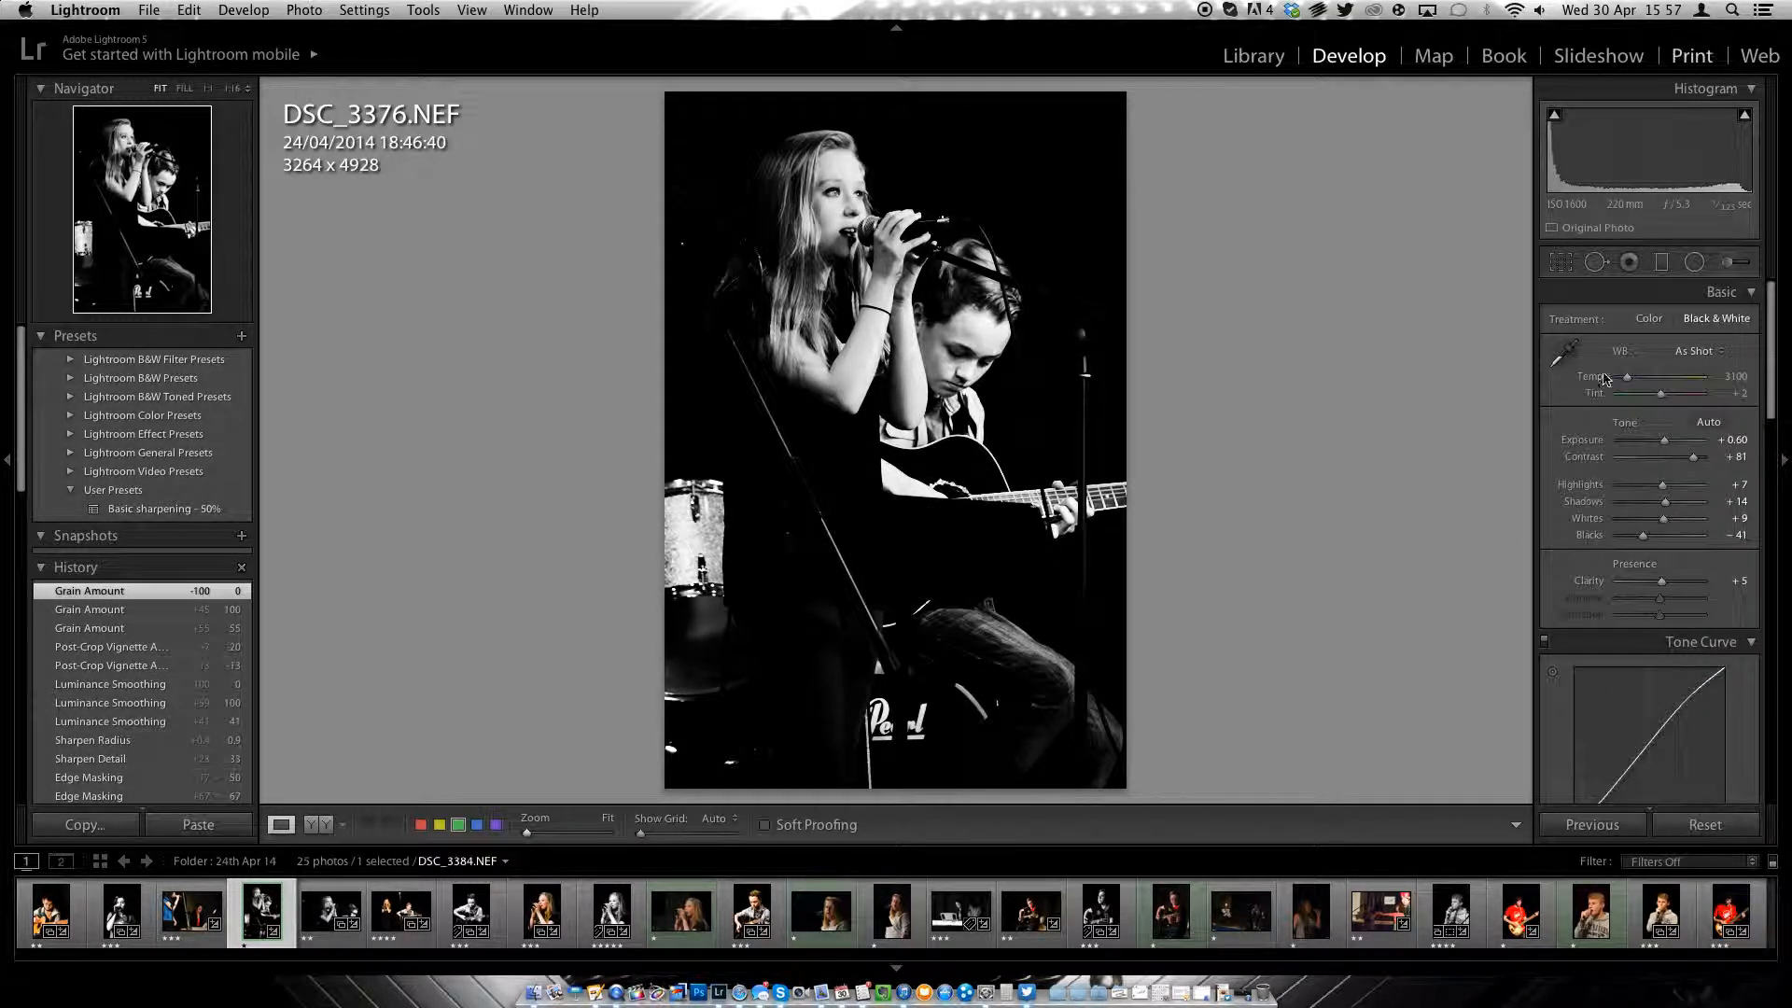
{"action": "left_click_drag", "start_coordinate": [1635, 385], "coordinate": [1649, 391]}
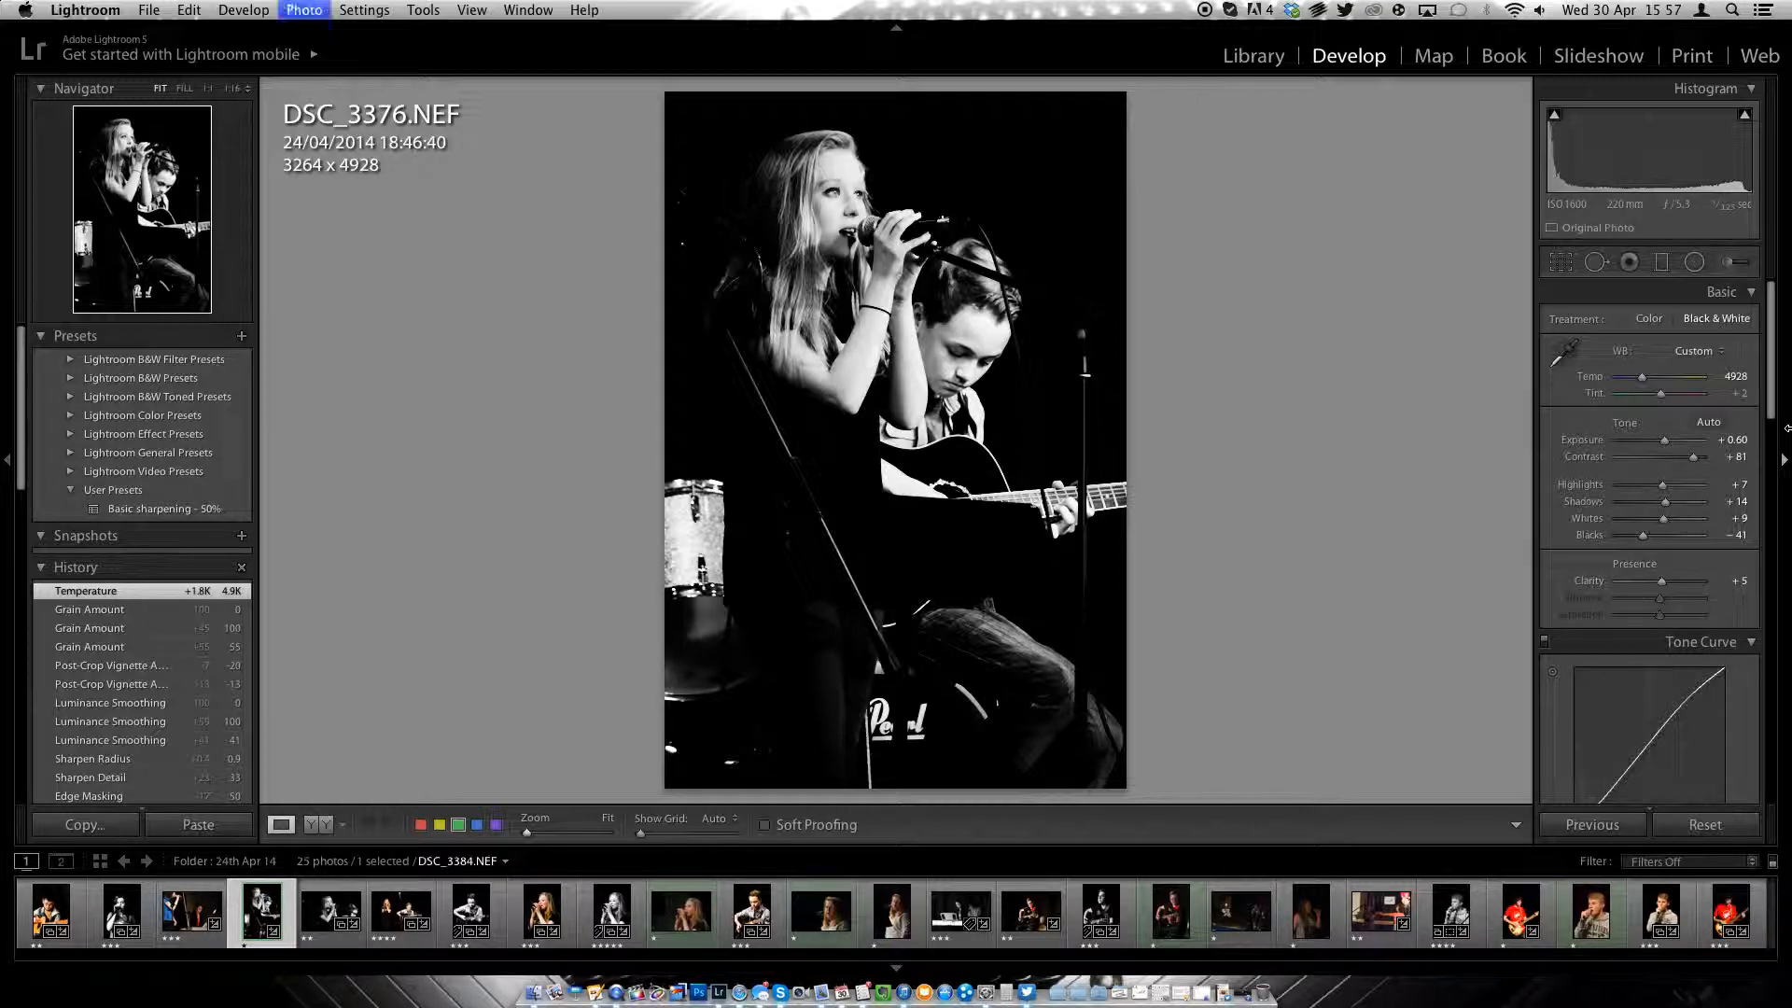
{"action": "key", "text": "3"}
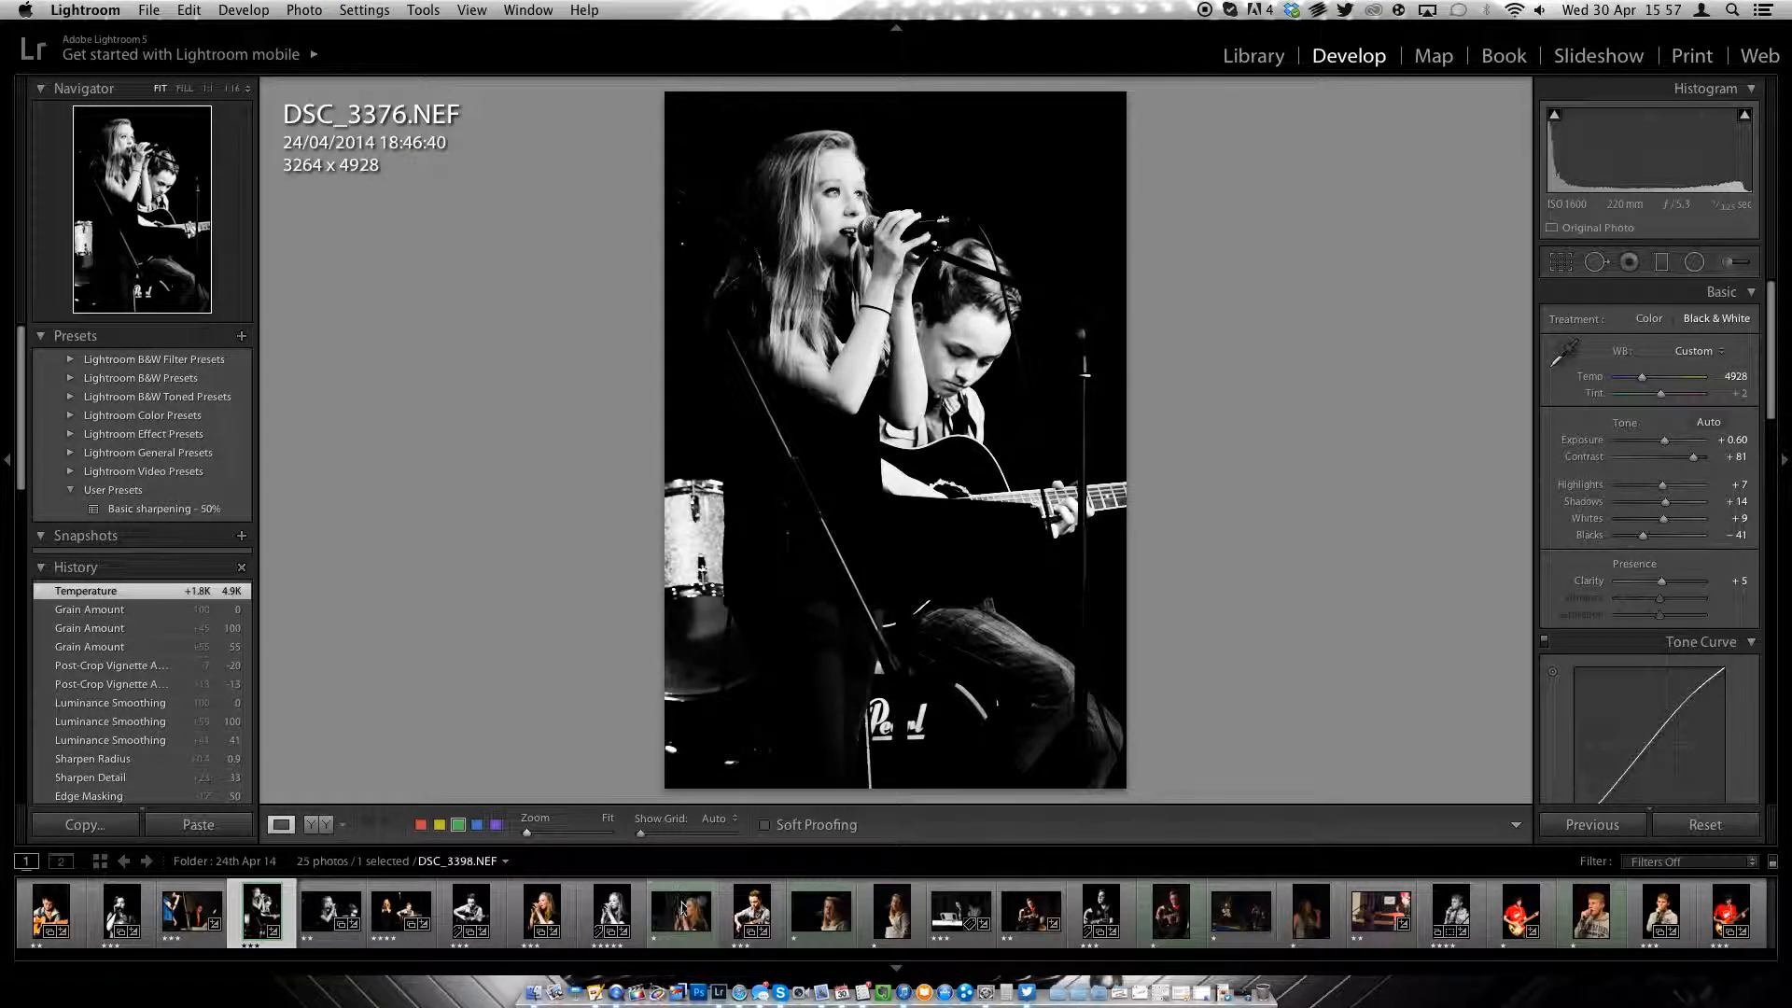
Step: Open DSC_3398.NEF for editing and inspect the singer's hair and eyes at 1:1 magnification
{"action": "left_click", "coordinate": [673, 907]}
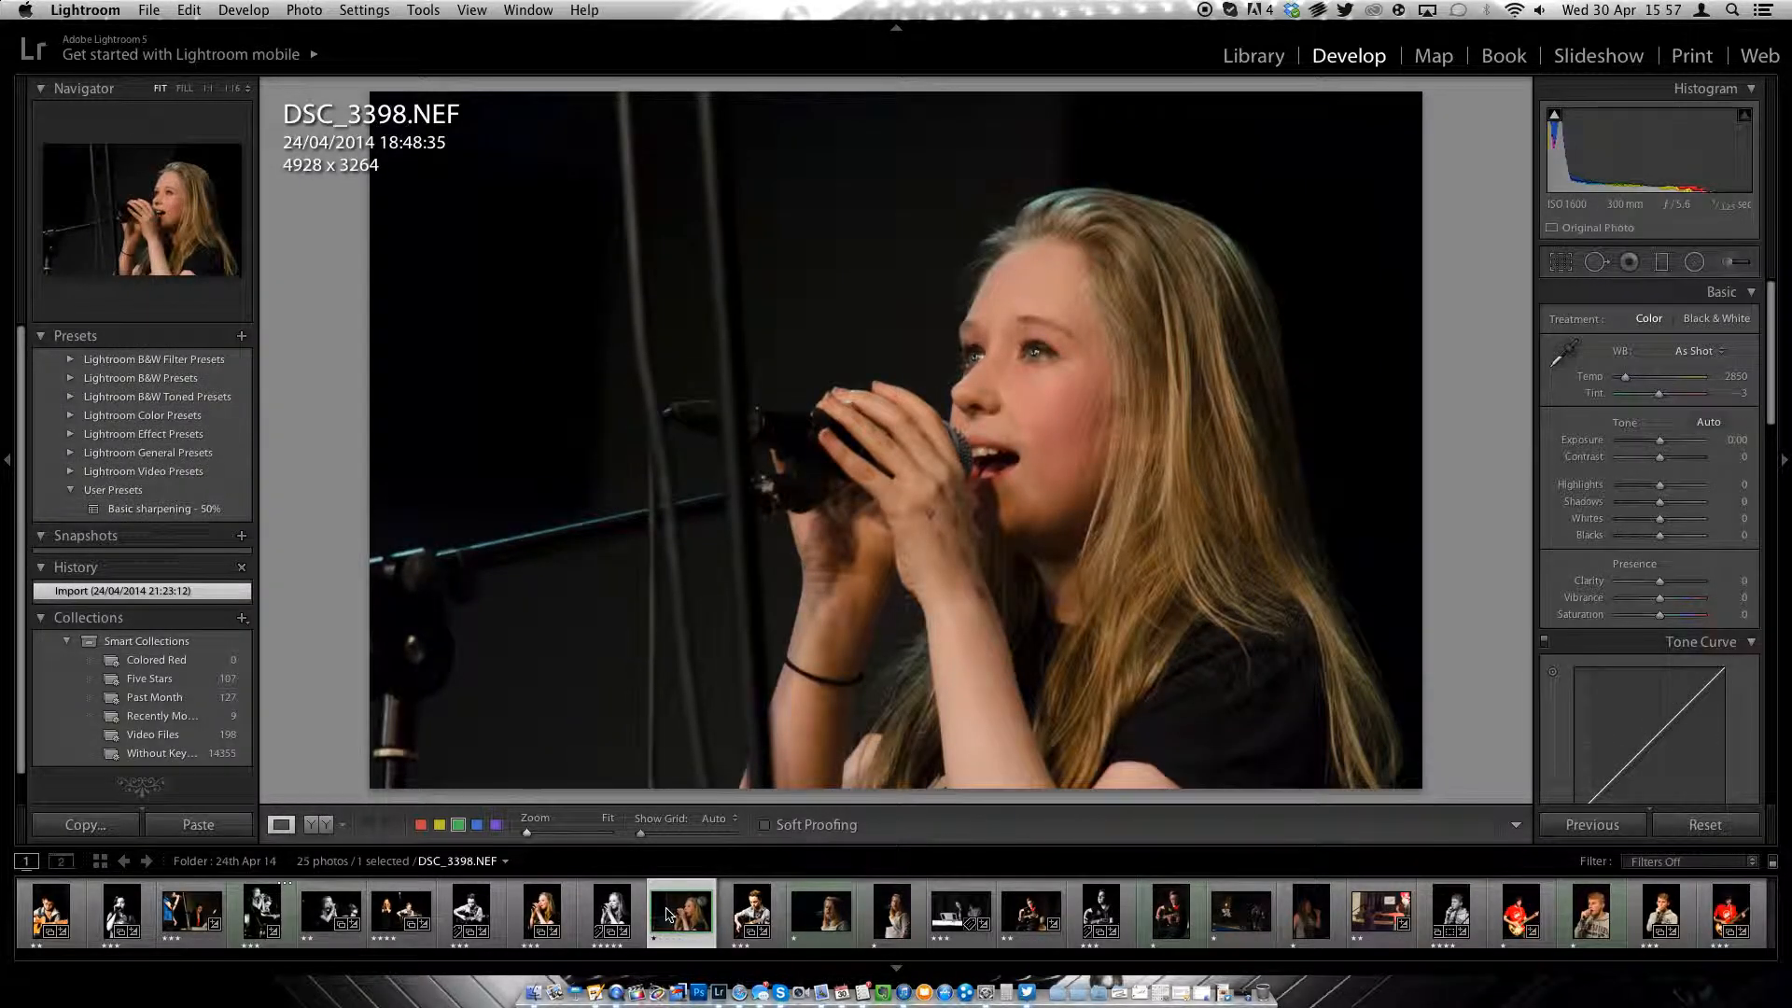
{"action": "left_click", "coordinate": [1172, 287]}
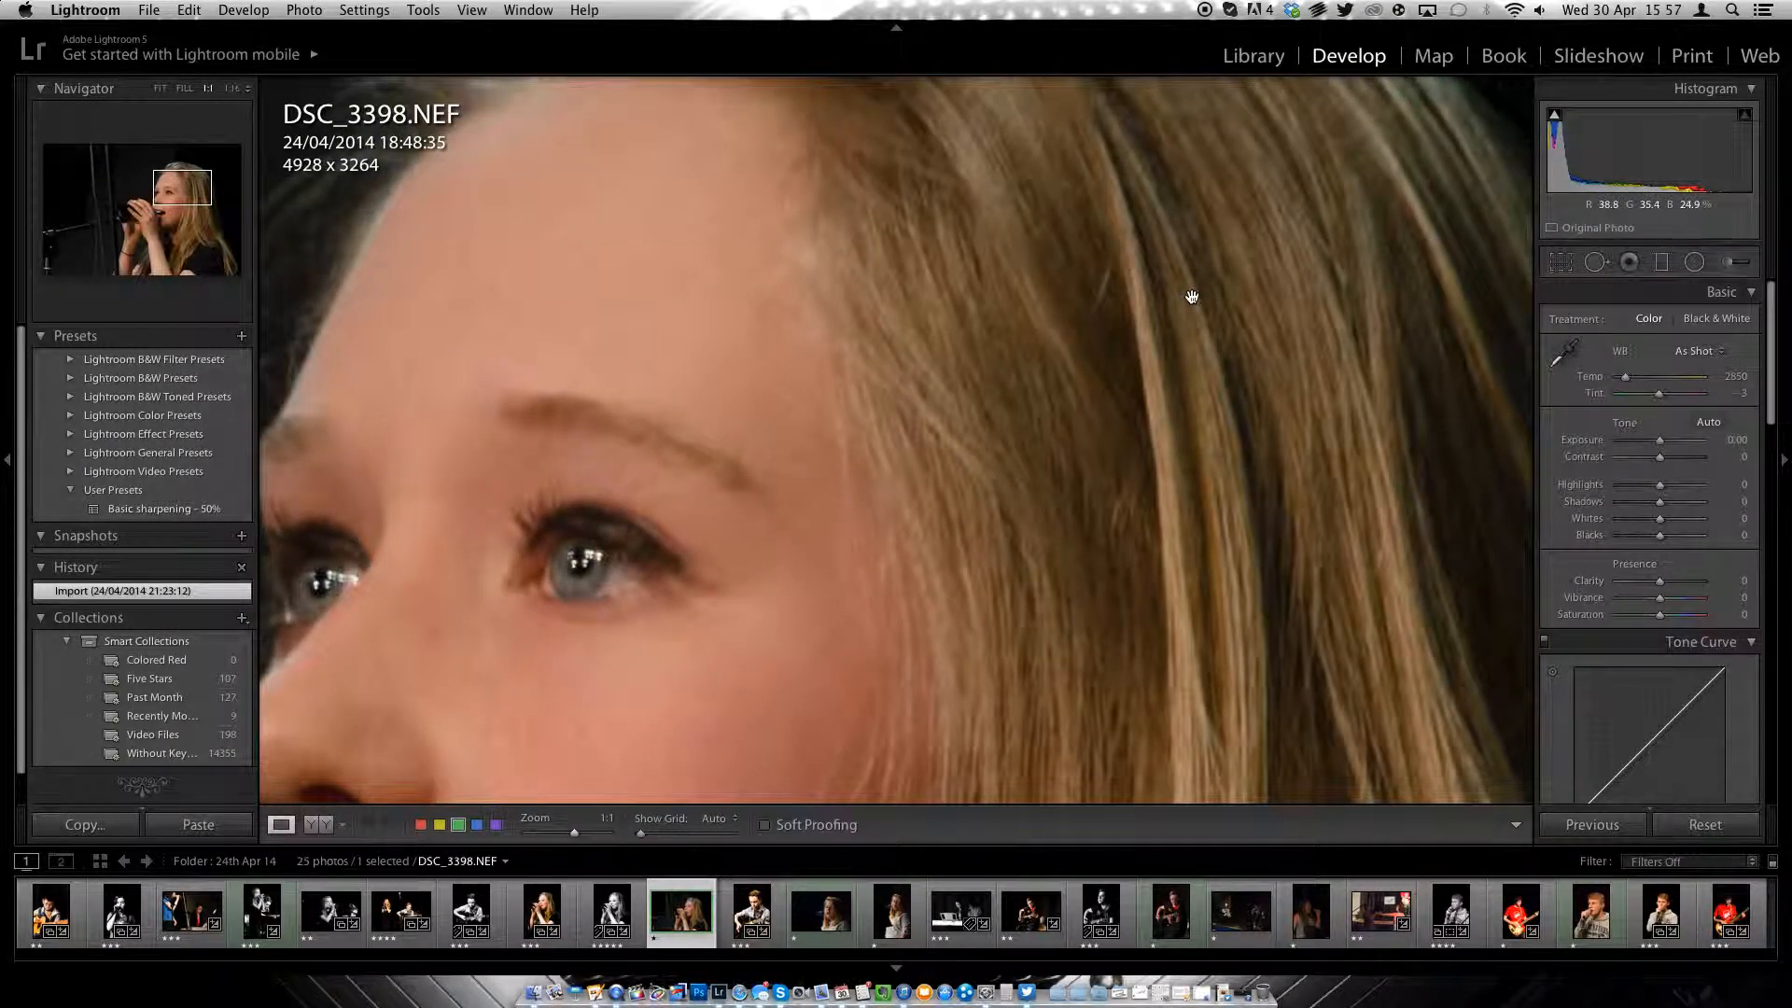
{"action": "left_click", "coordinate": [1192, 293]}
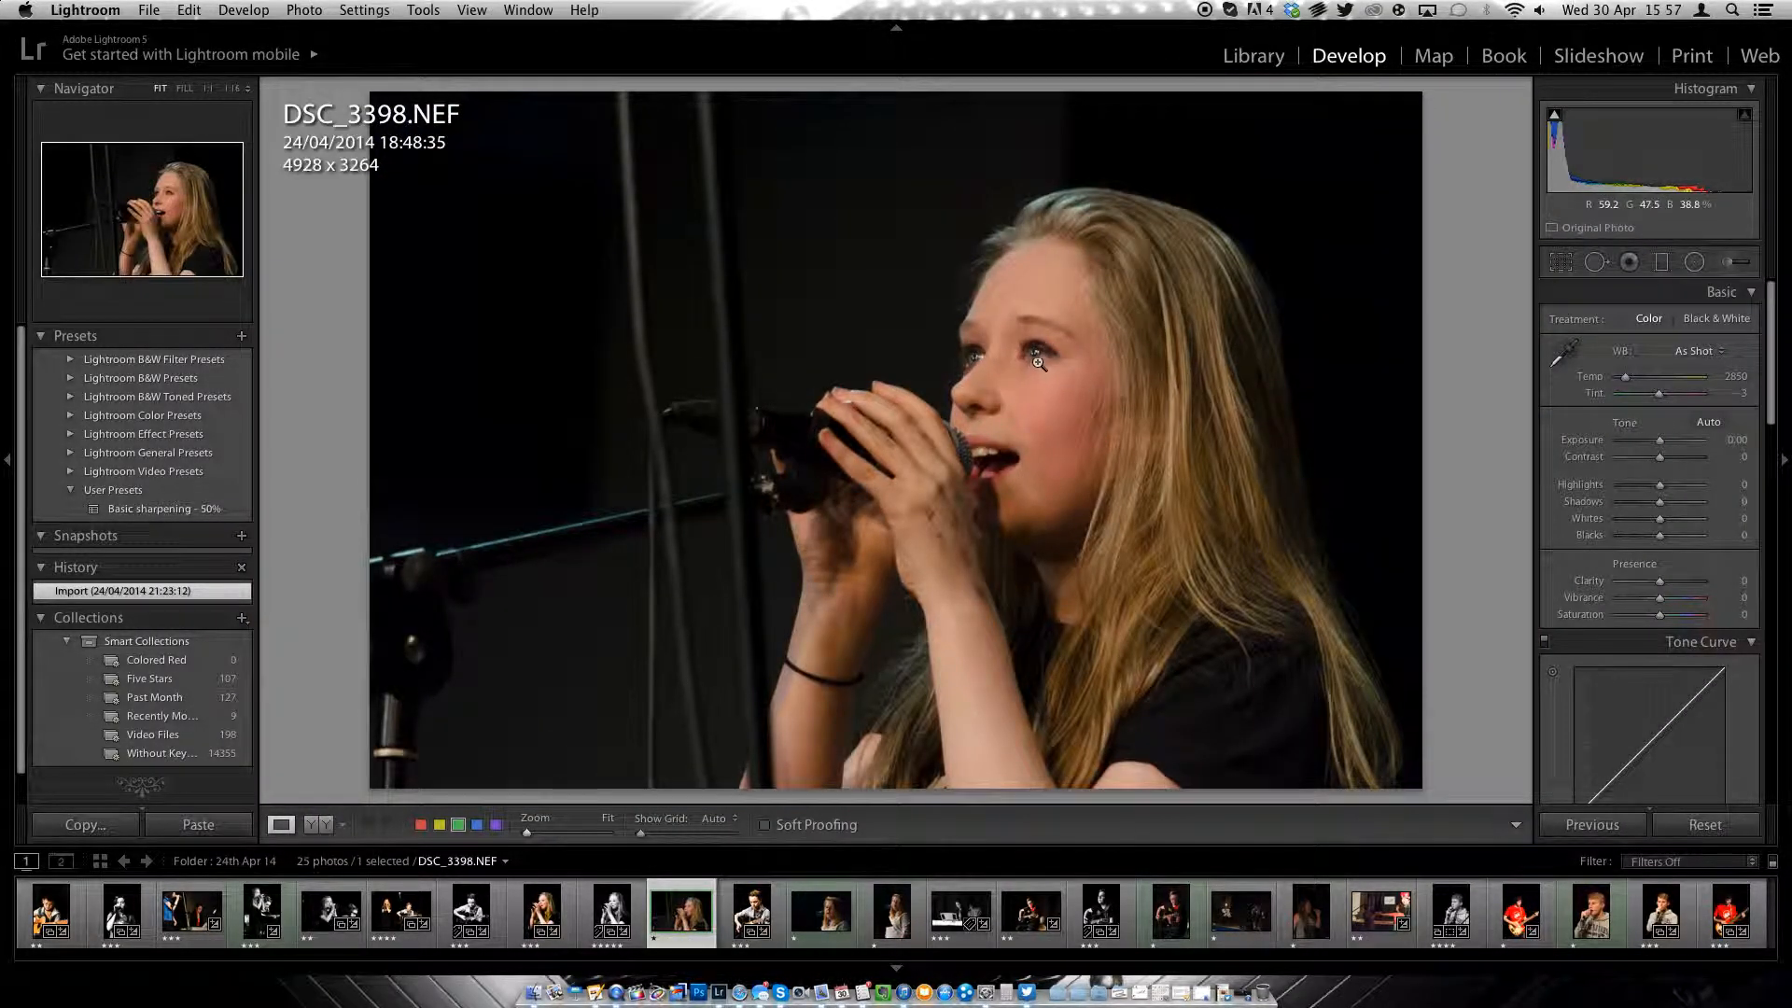
{"action": "left_click", "coordinate": [1038, 362]}
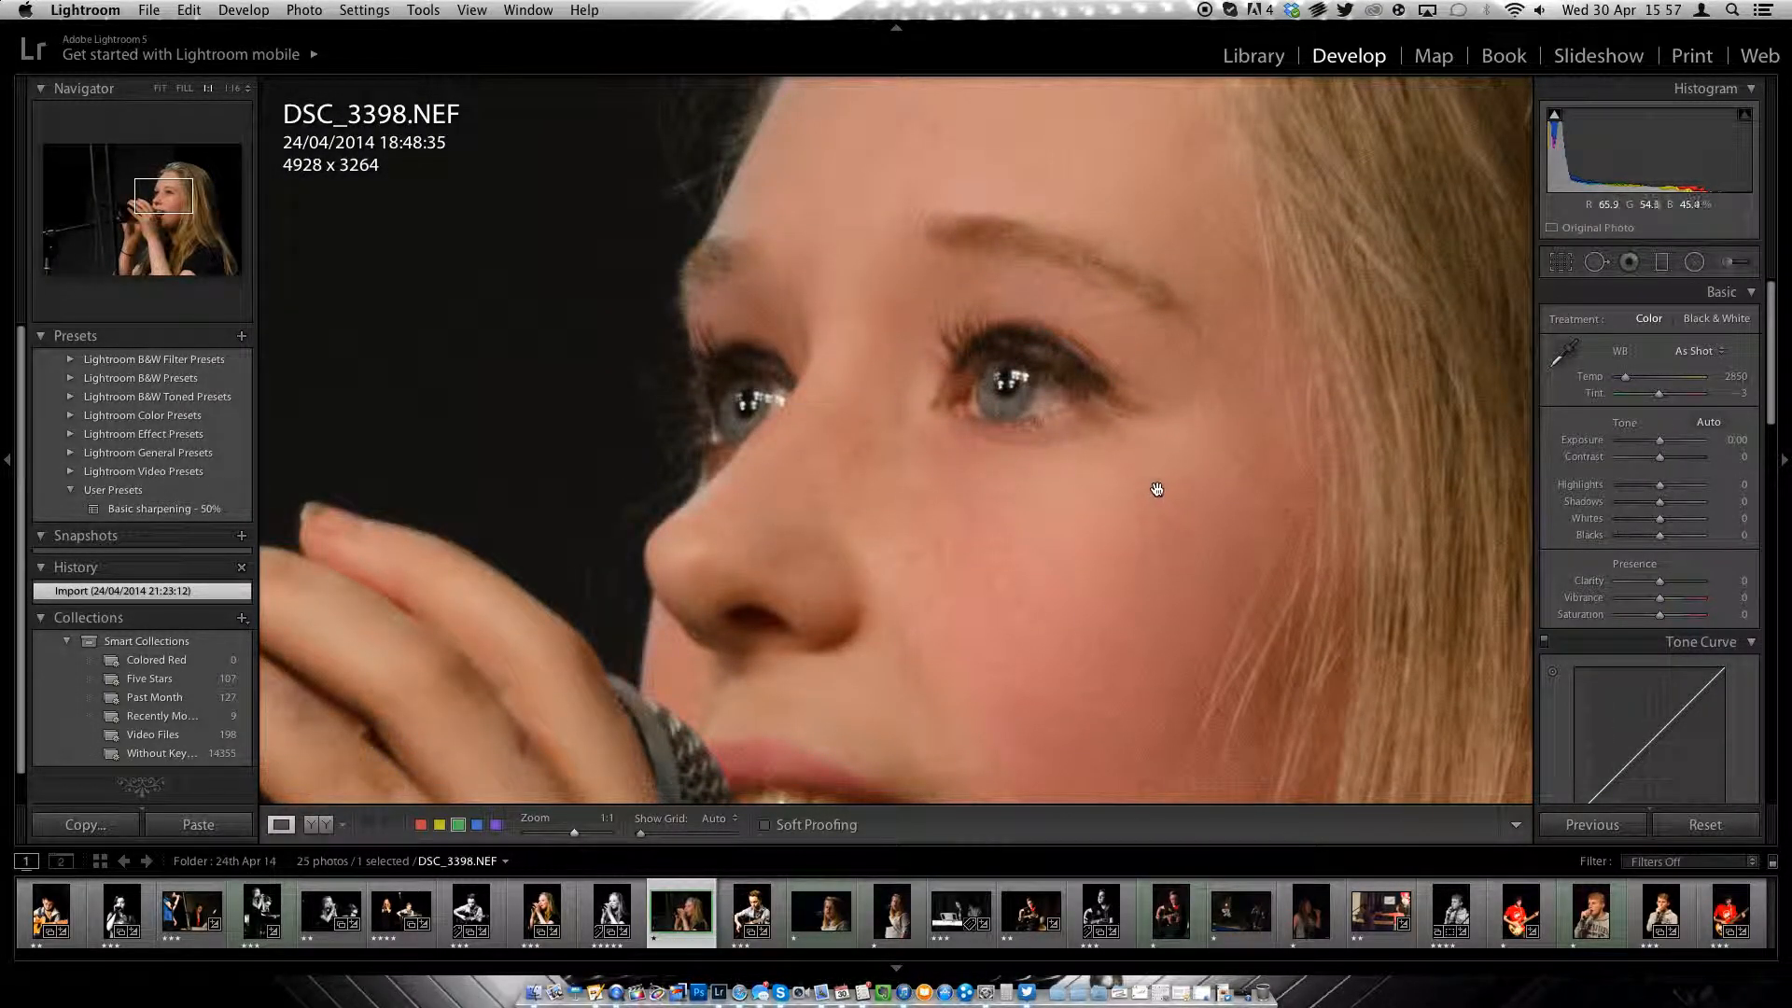
{"action": "left_click_drag", "start_coordinate": [1095, 375], "coordinate": [1156, 384]}
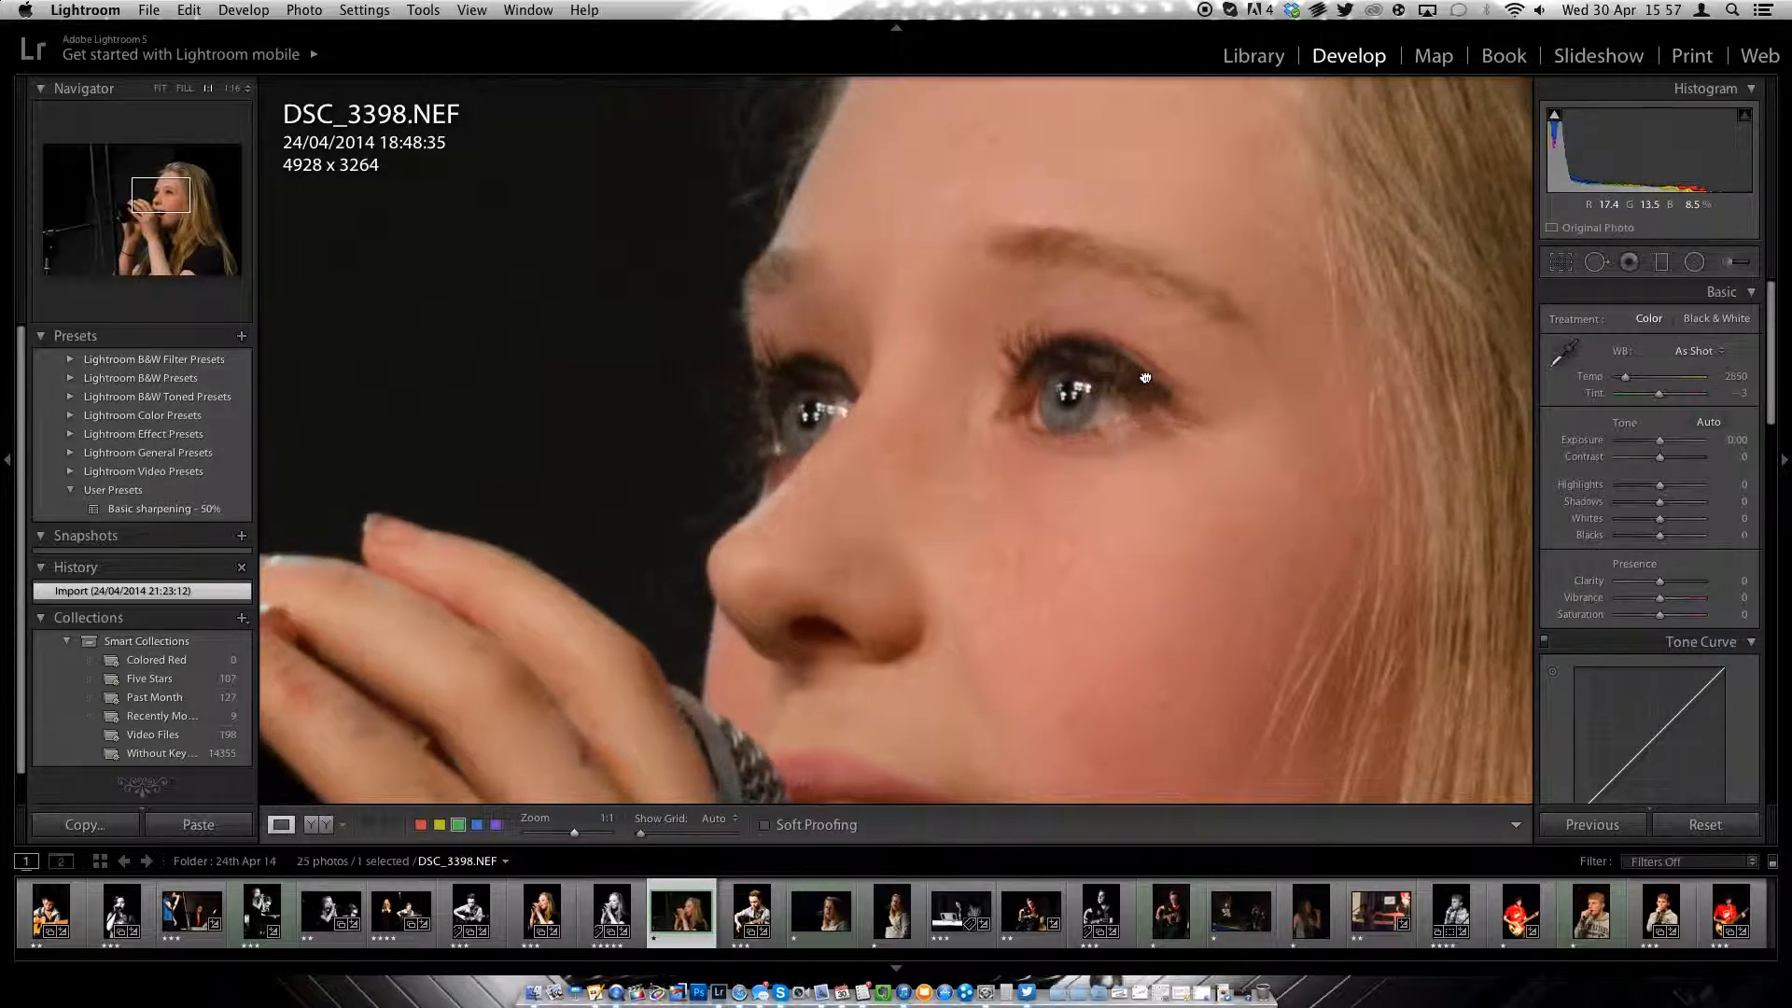
{"action": "left_click", "coordinate": [1083, 385]}
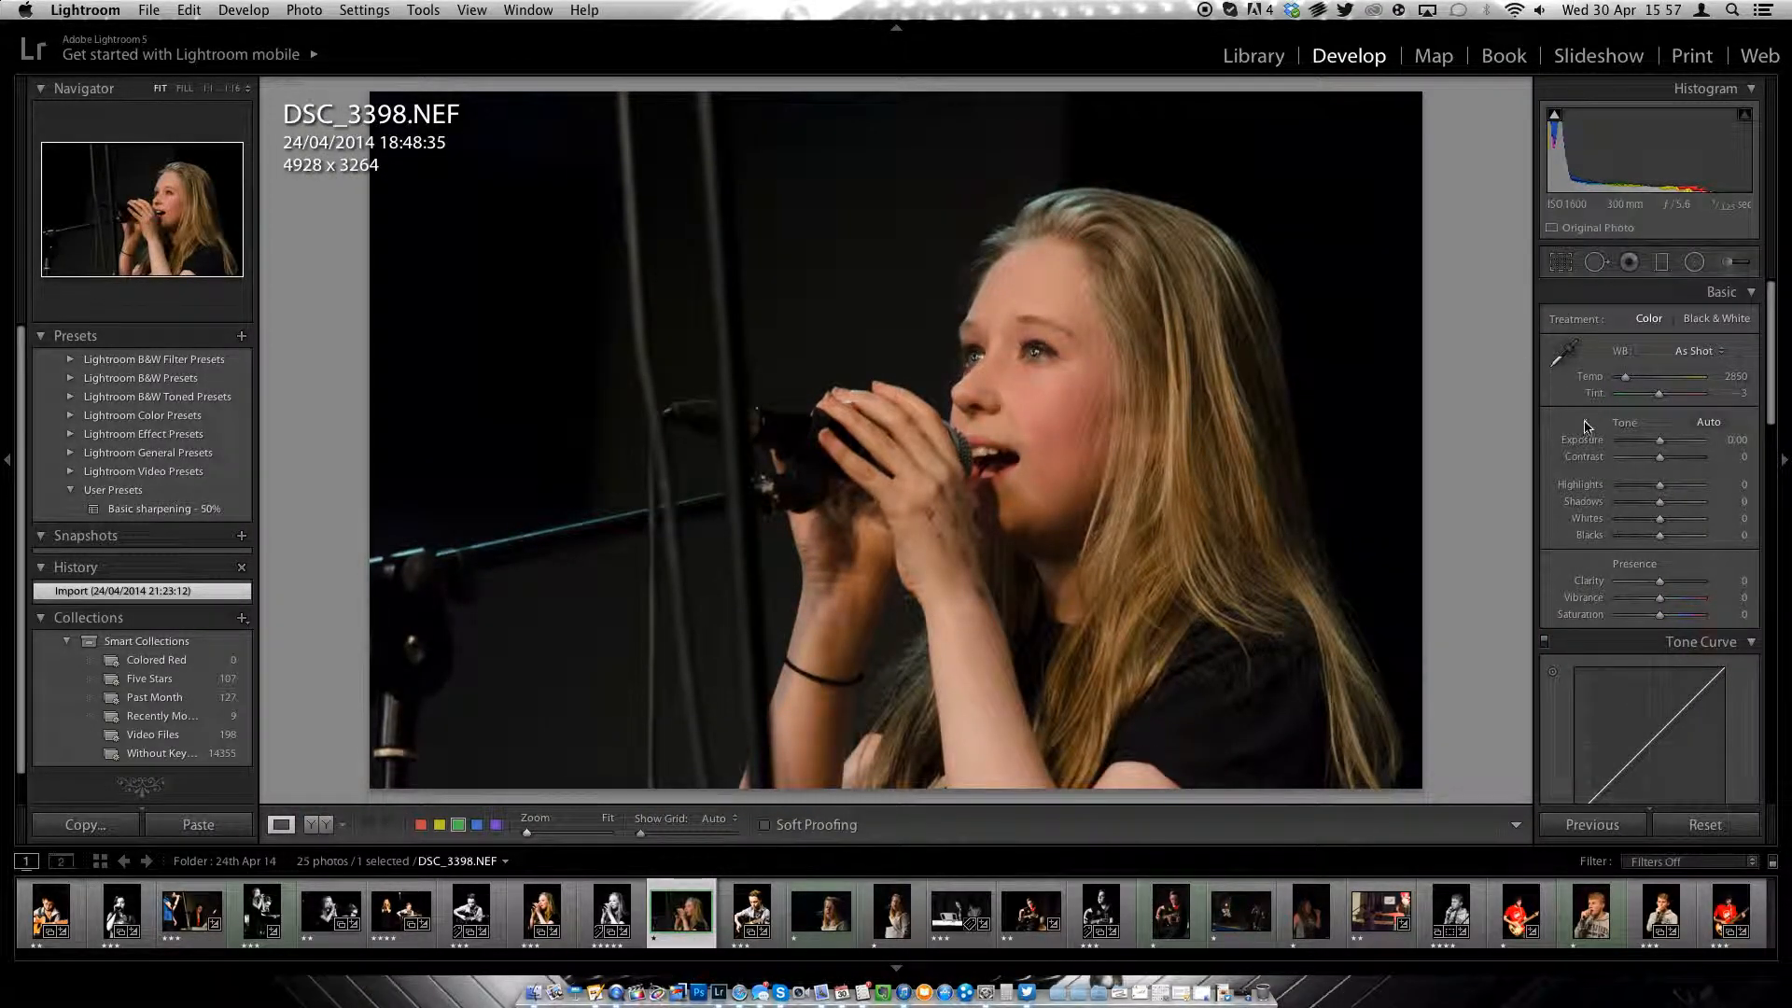
Step: Set the exposure to +0.95 after trying +2.65, and apply the Strong Contrast point curve
{"action": "left_click_drag", "start_coordinate": [1660, 440], "coordinate": [1684, 445]}
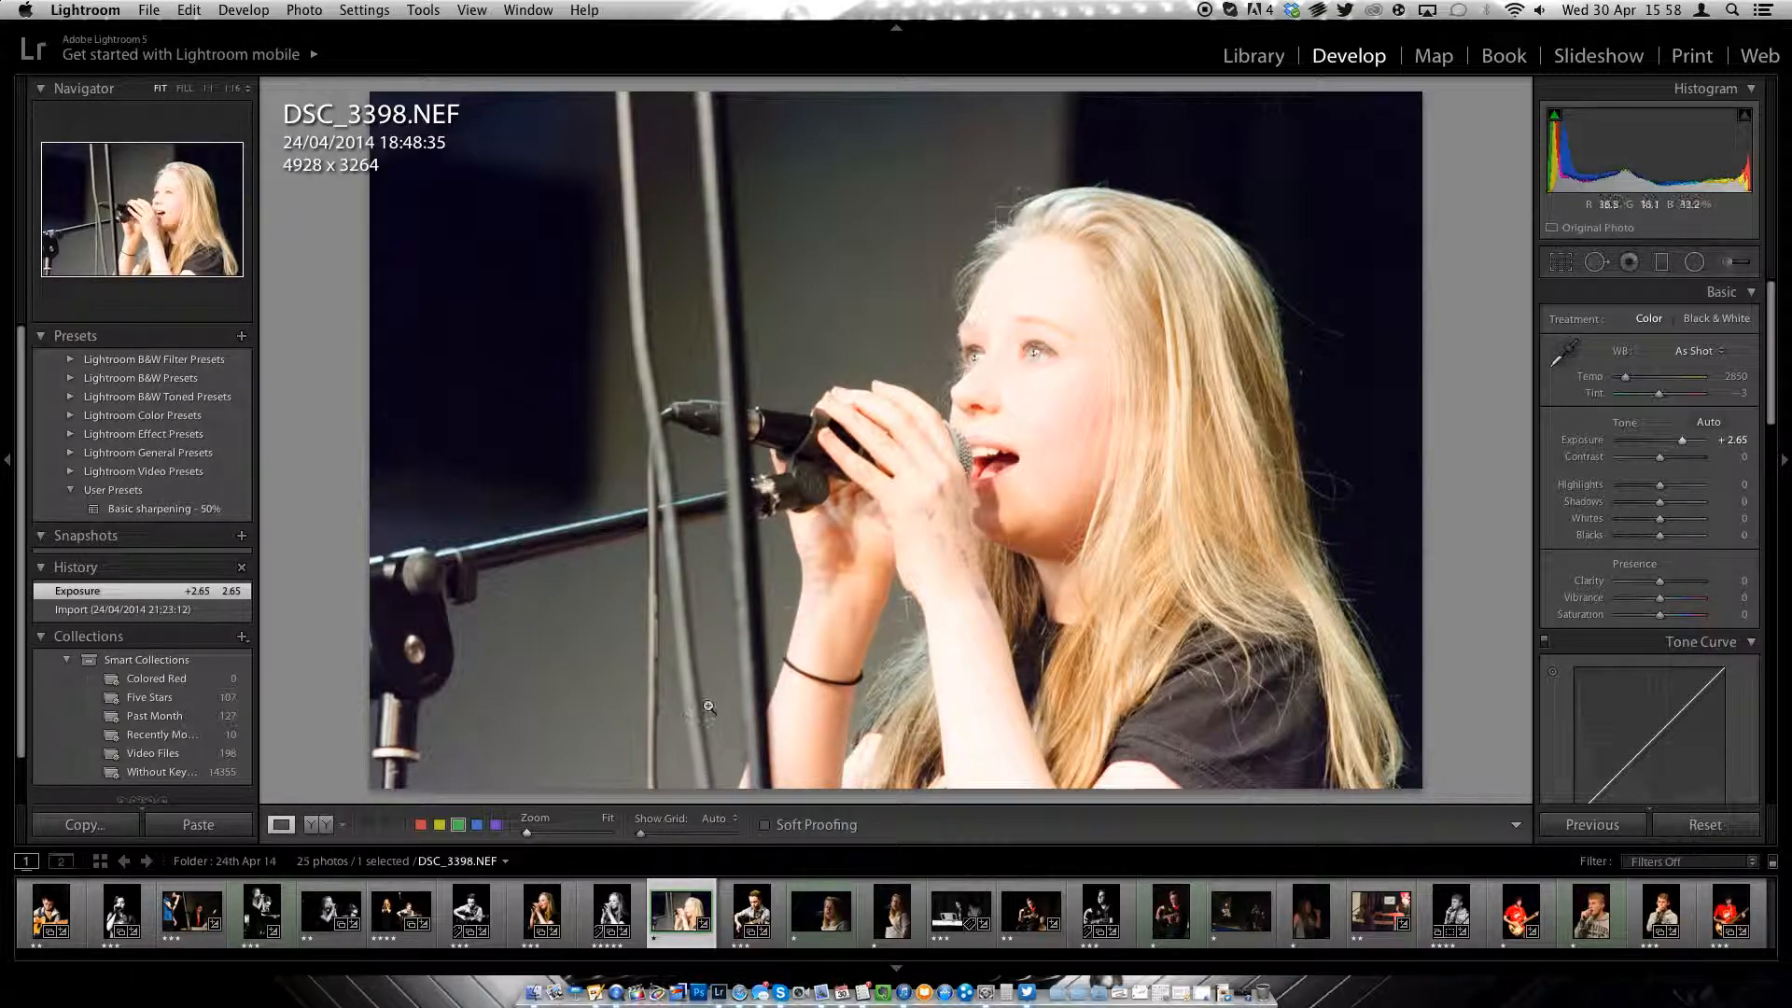
{"action": "left_click_drag", "start_coordinate": [1682, 439], "coordinate": [1671, 449]}
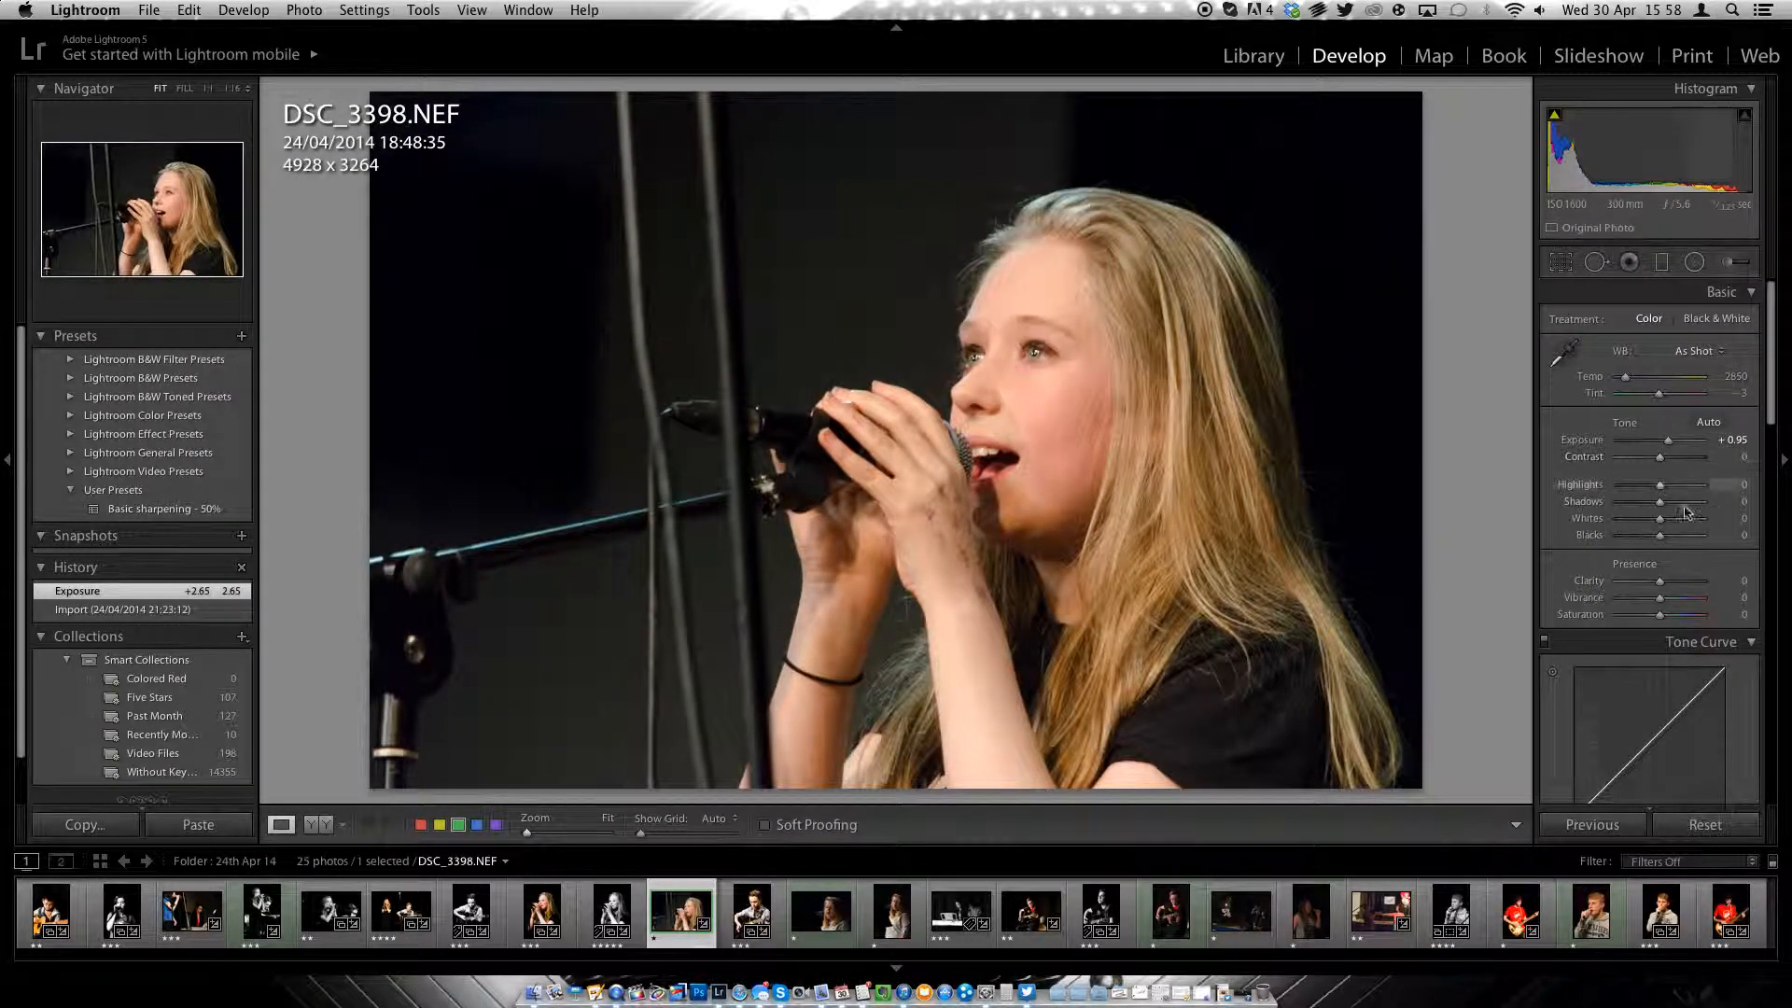
{"action": "scroll", "coordinate": [1642, 560], "scroll_direction": "down", "scroll_amount": 10}
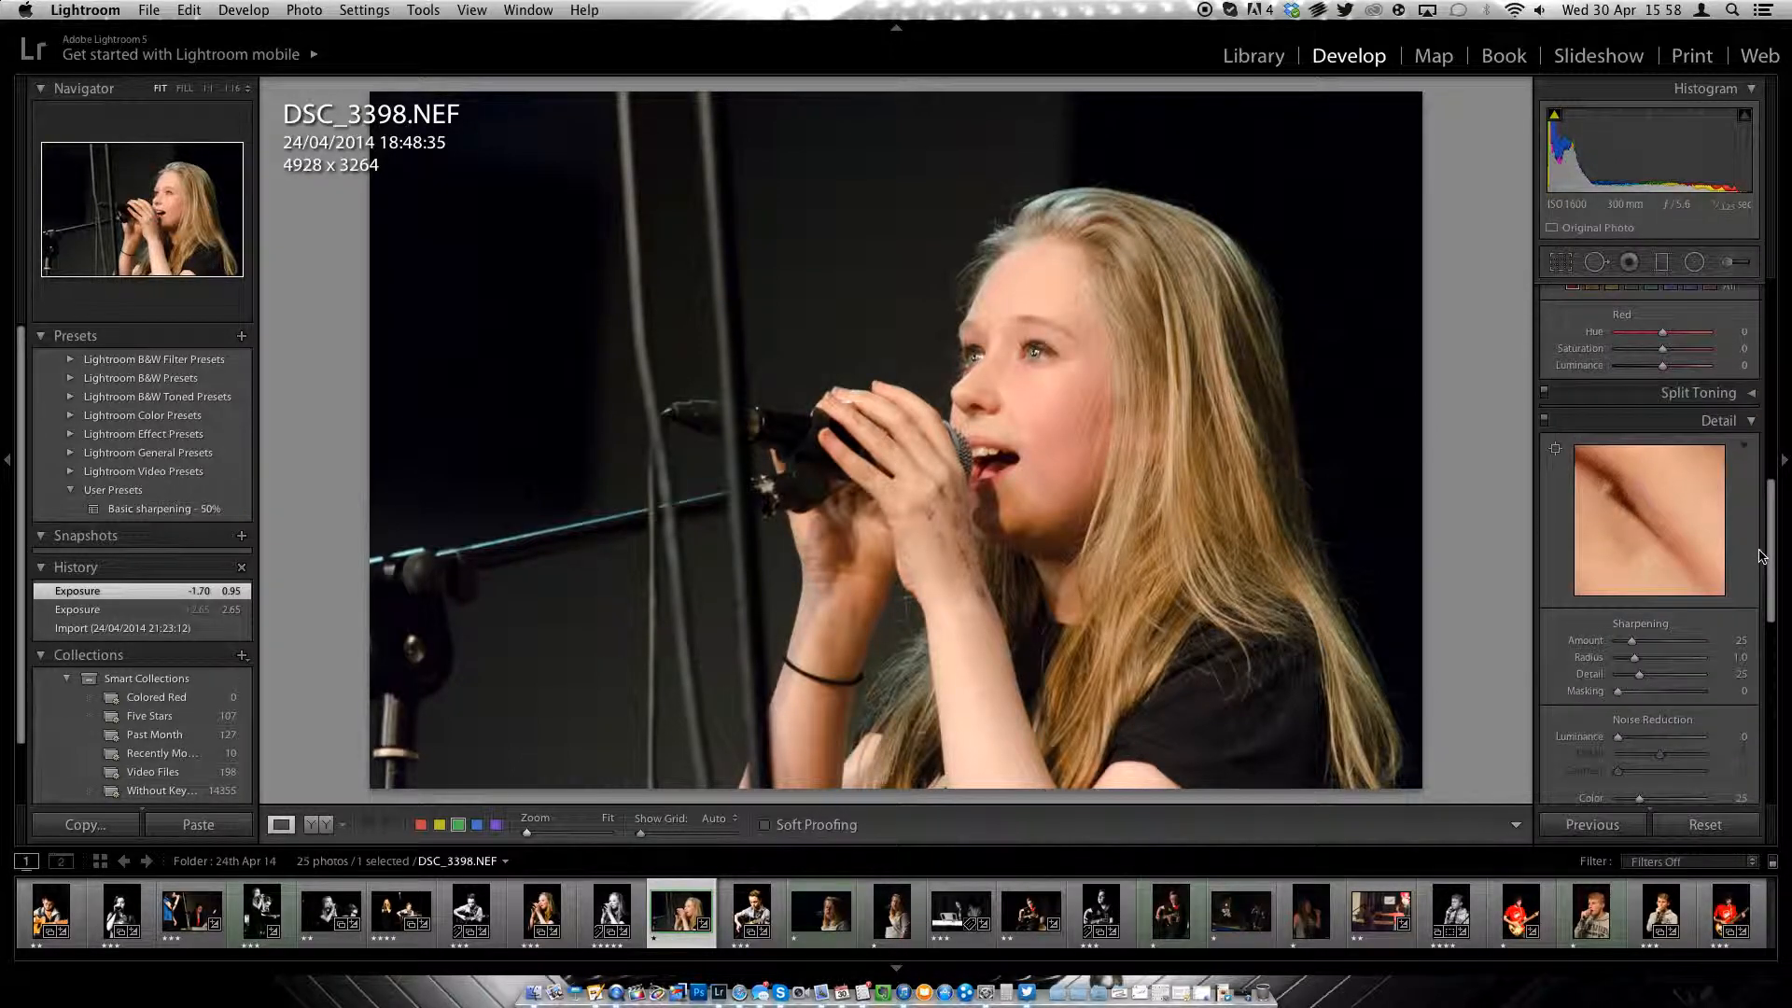
{"action": "scroll", "coordinate": [1652, 606], "scroll_direction": "up", "scroll_amount": 5}
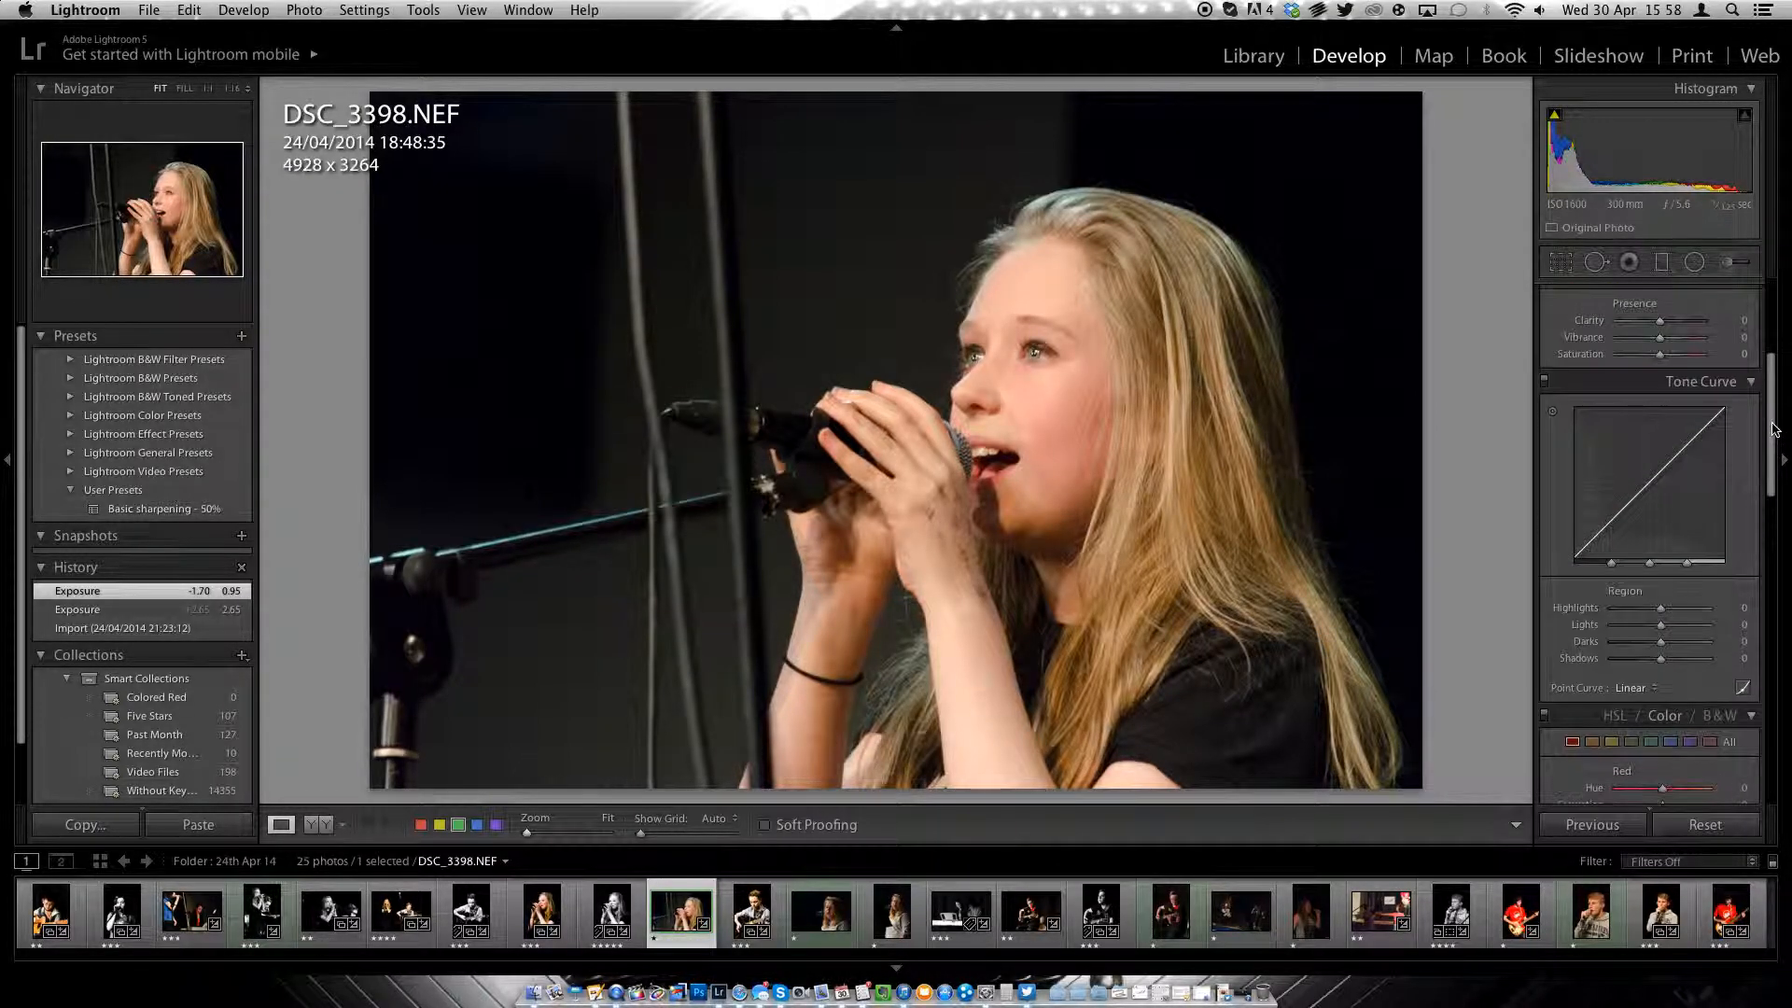
{"action": "left_click", "coordinate": [1654, 586]}
{"action": "left_click", "coordinate": [1647, 619]}
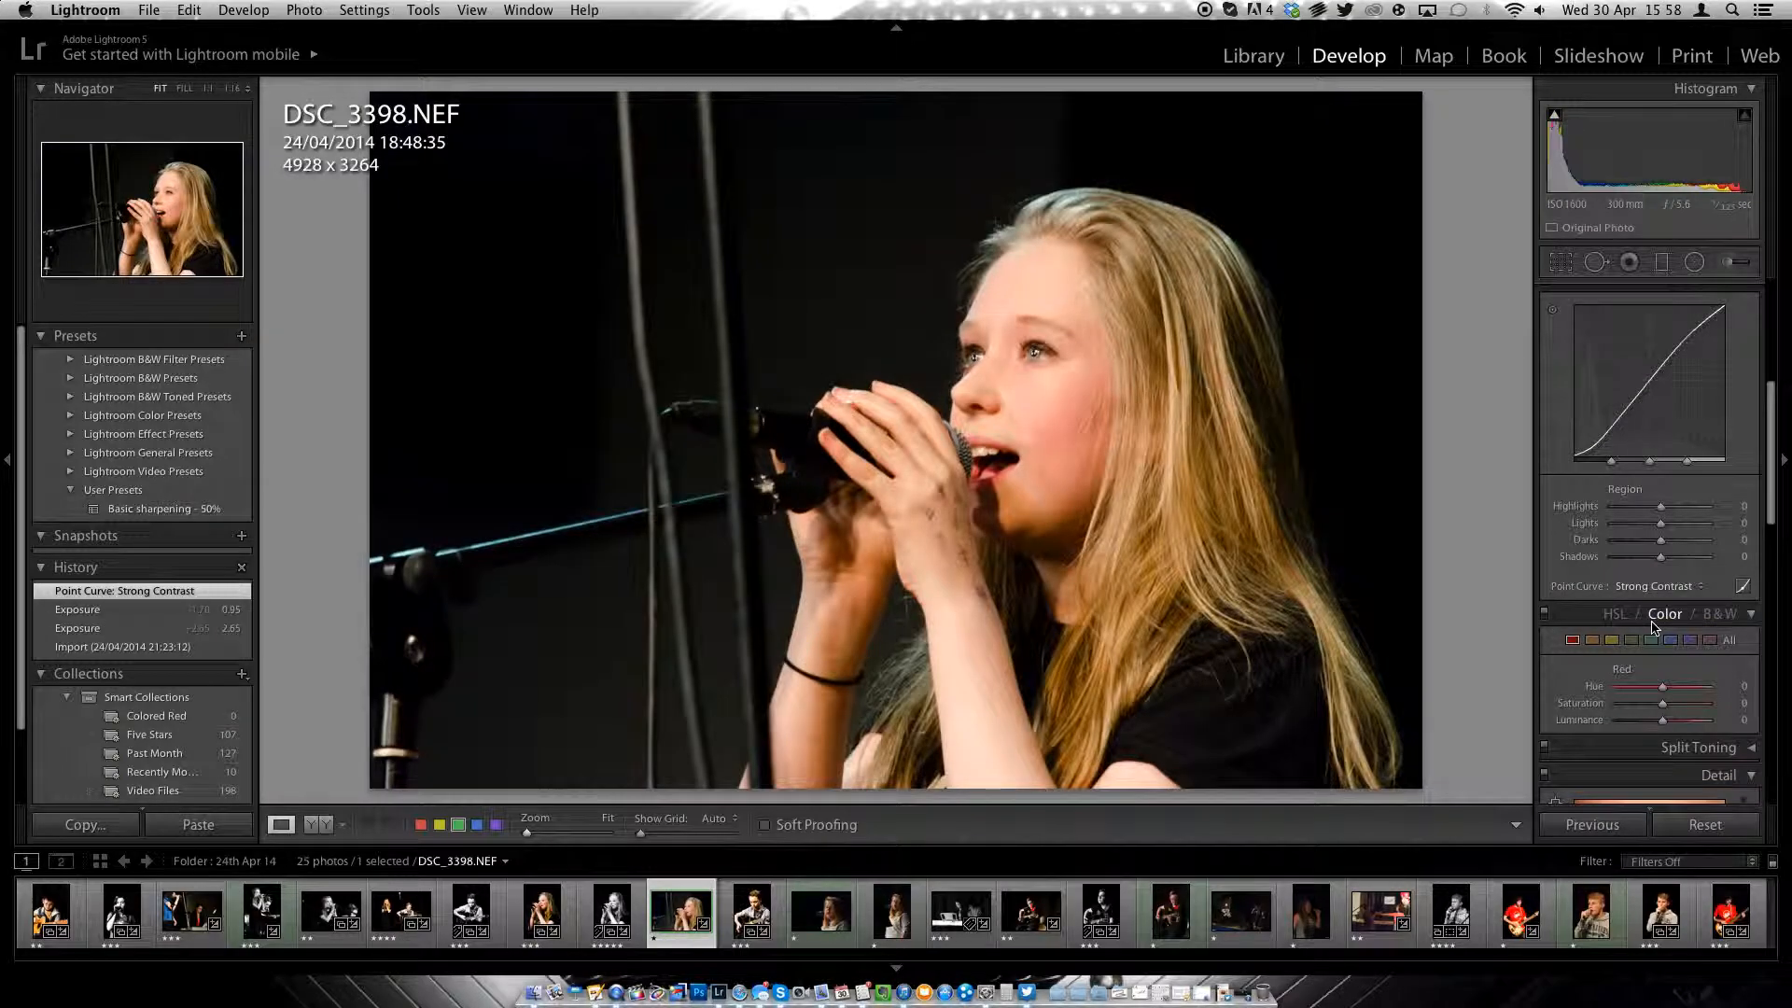
Step: Switch the point curve to Linear for comparison and restore Strong Contrast
{"action": "left_click", "coordinate": [1654, 586]}
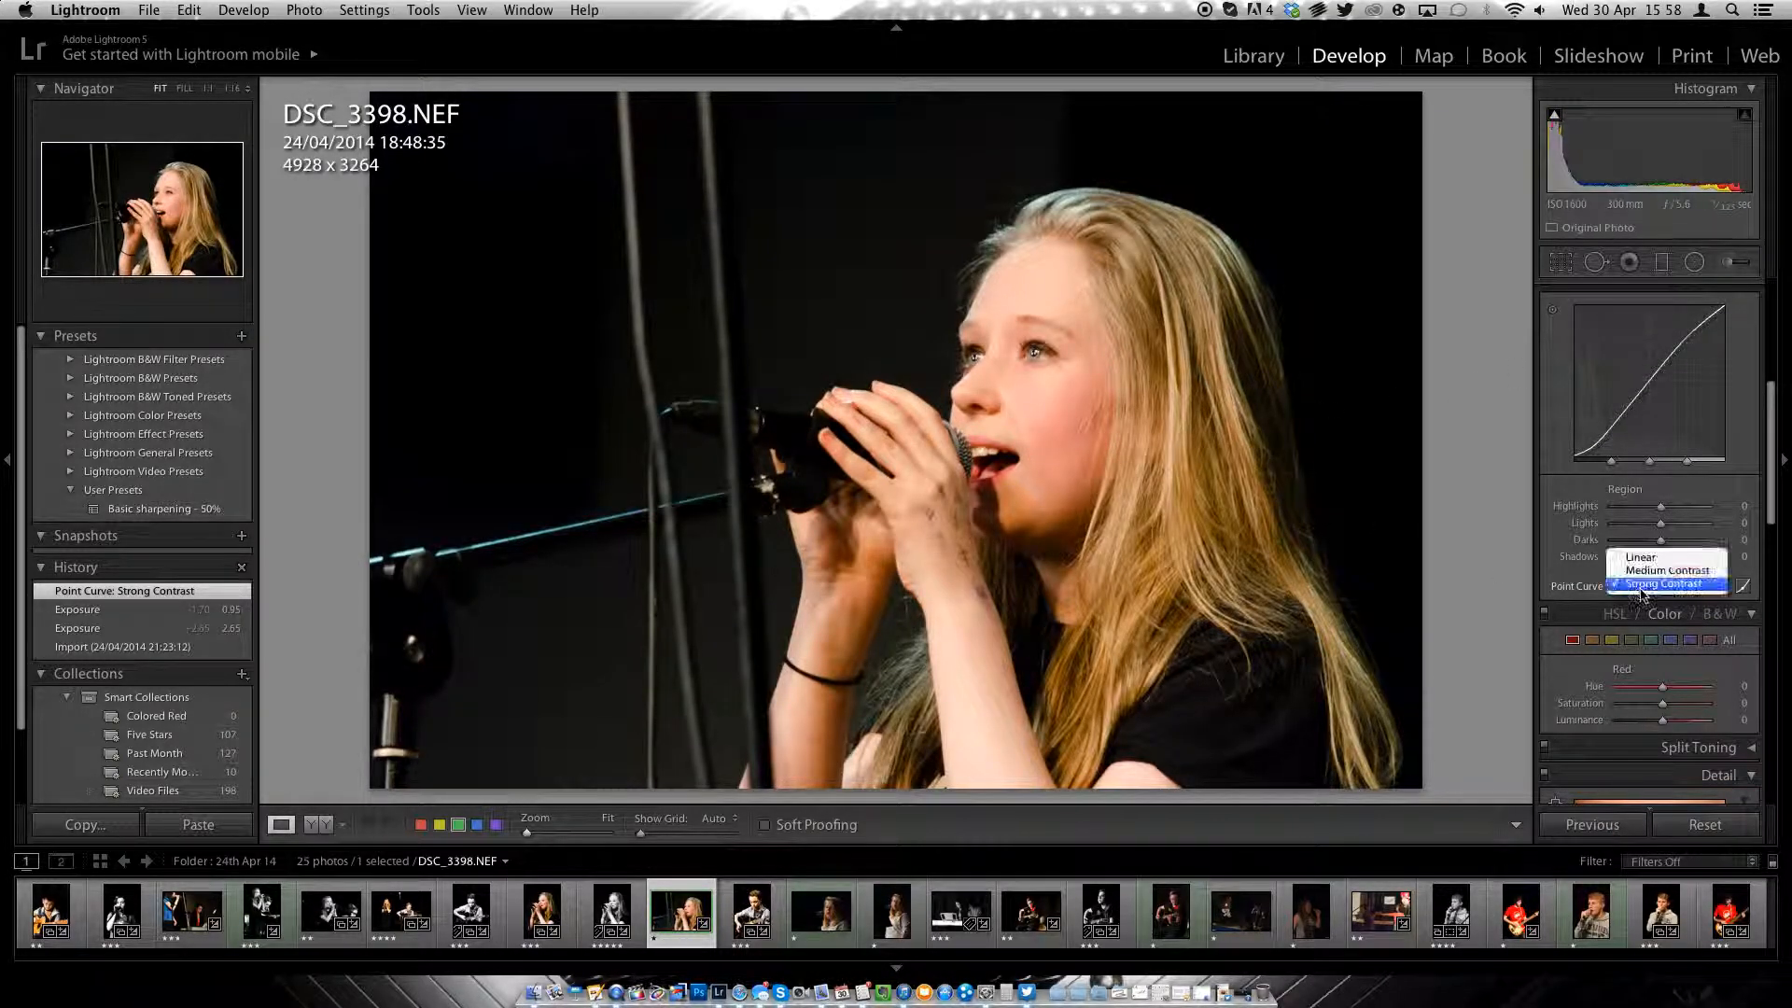
{"action": "left_click", "coordinate": [1636, 559]}
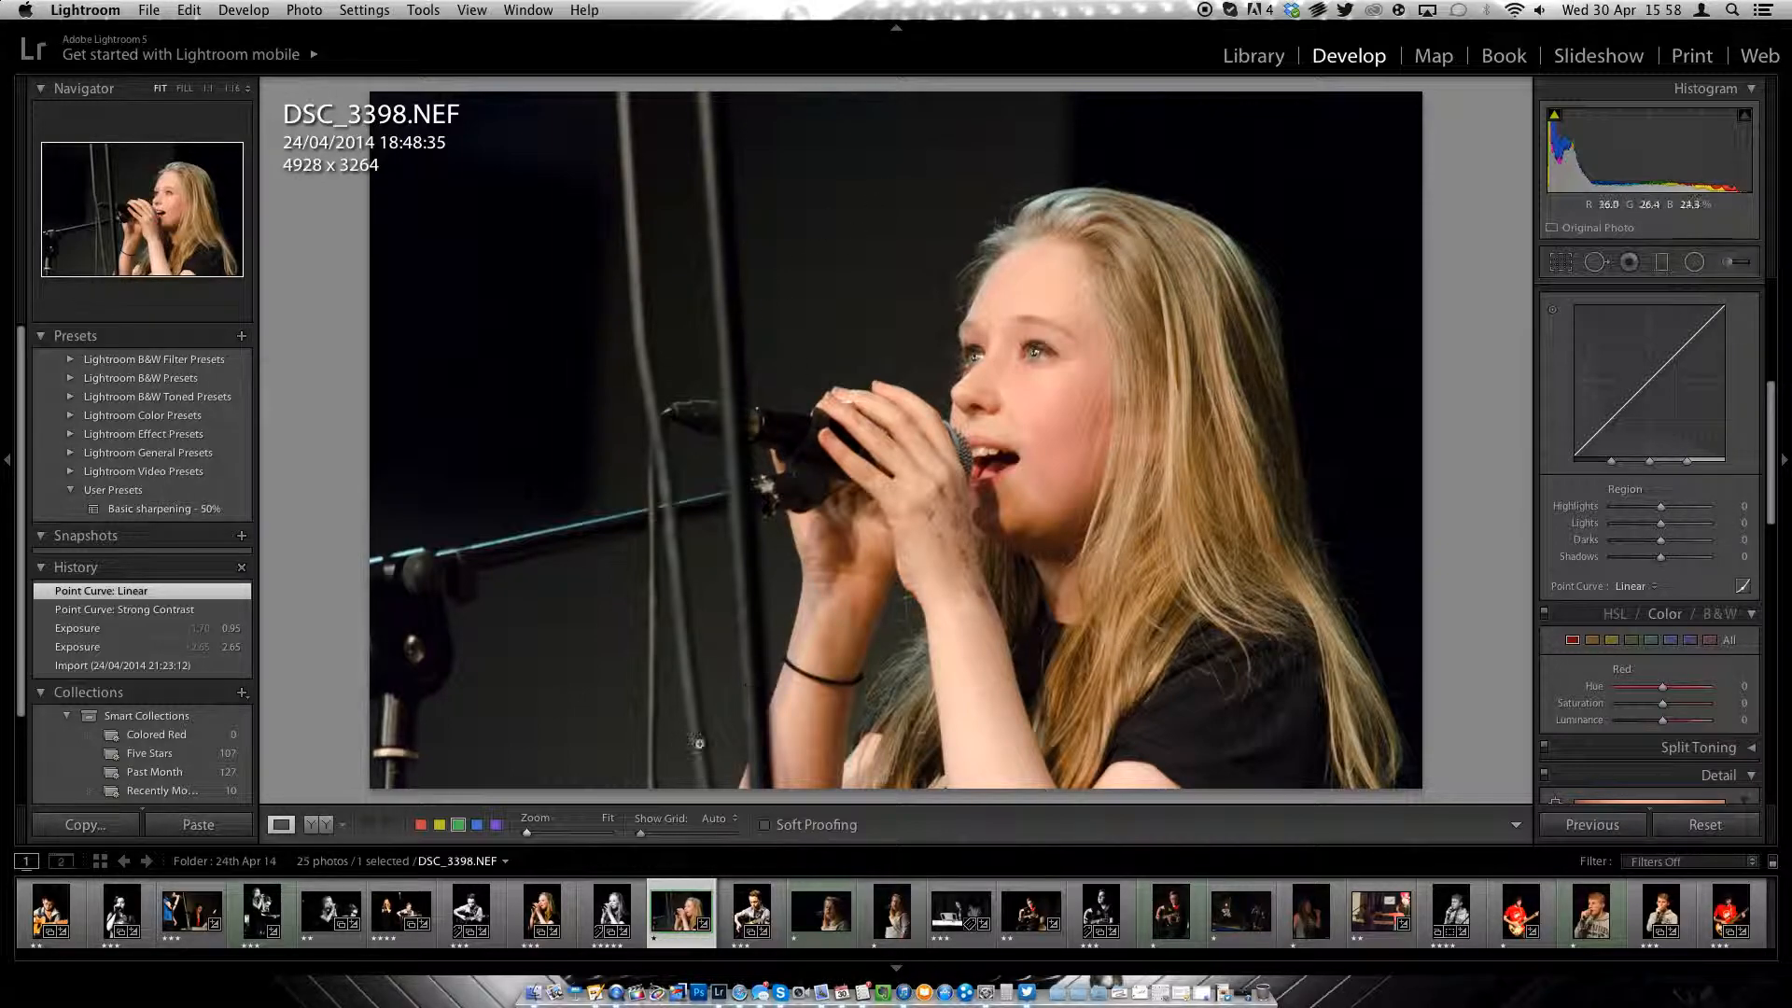
{"action": "left_click", "coordinate": [1654, 586]}
{"action": "left_click", "coordinate": [1722, 620]}
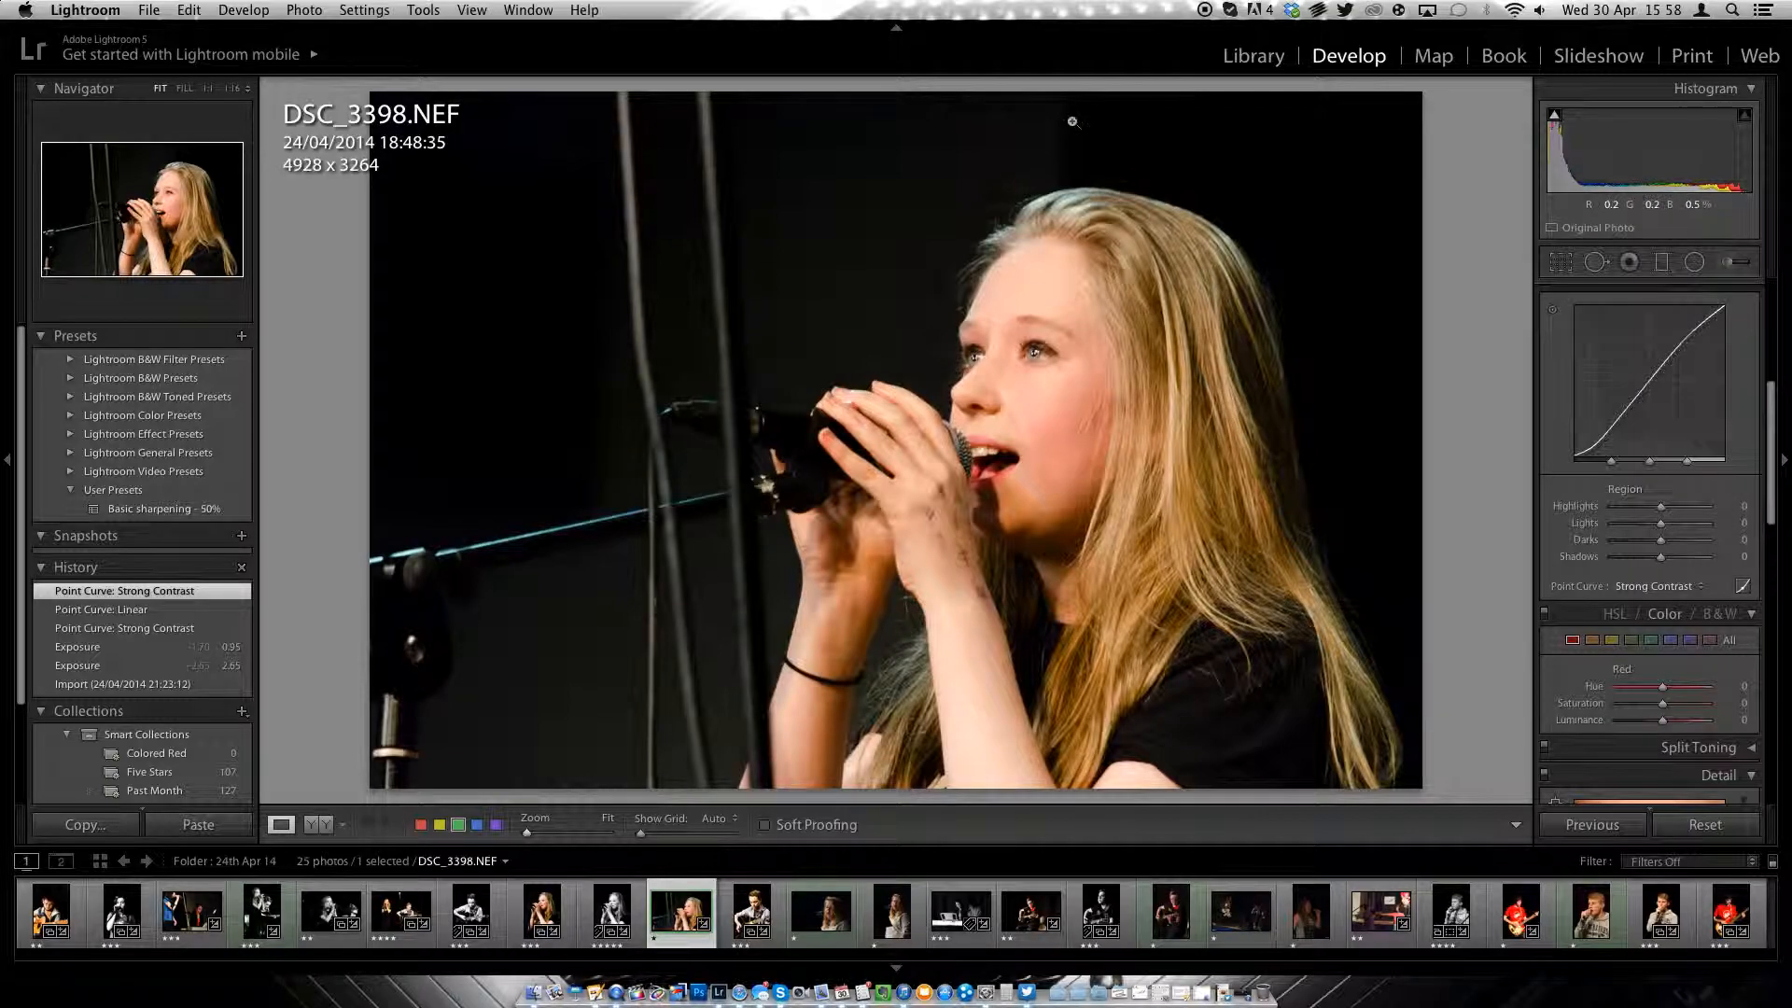
Step: Set contrast to +100, highlights to -10, shadows to +19, whites to +16 and blacks to -20
{"action": "scroll", "coordinate": [1766, 336], "scroll_direction": "up", "scroll_amount": 5}
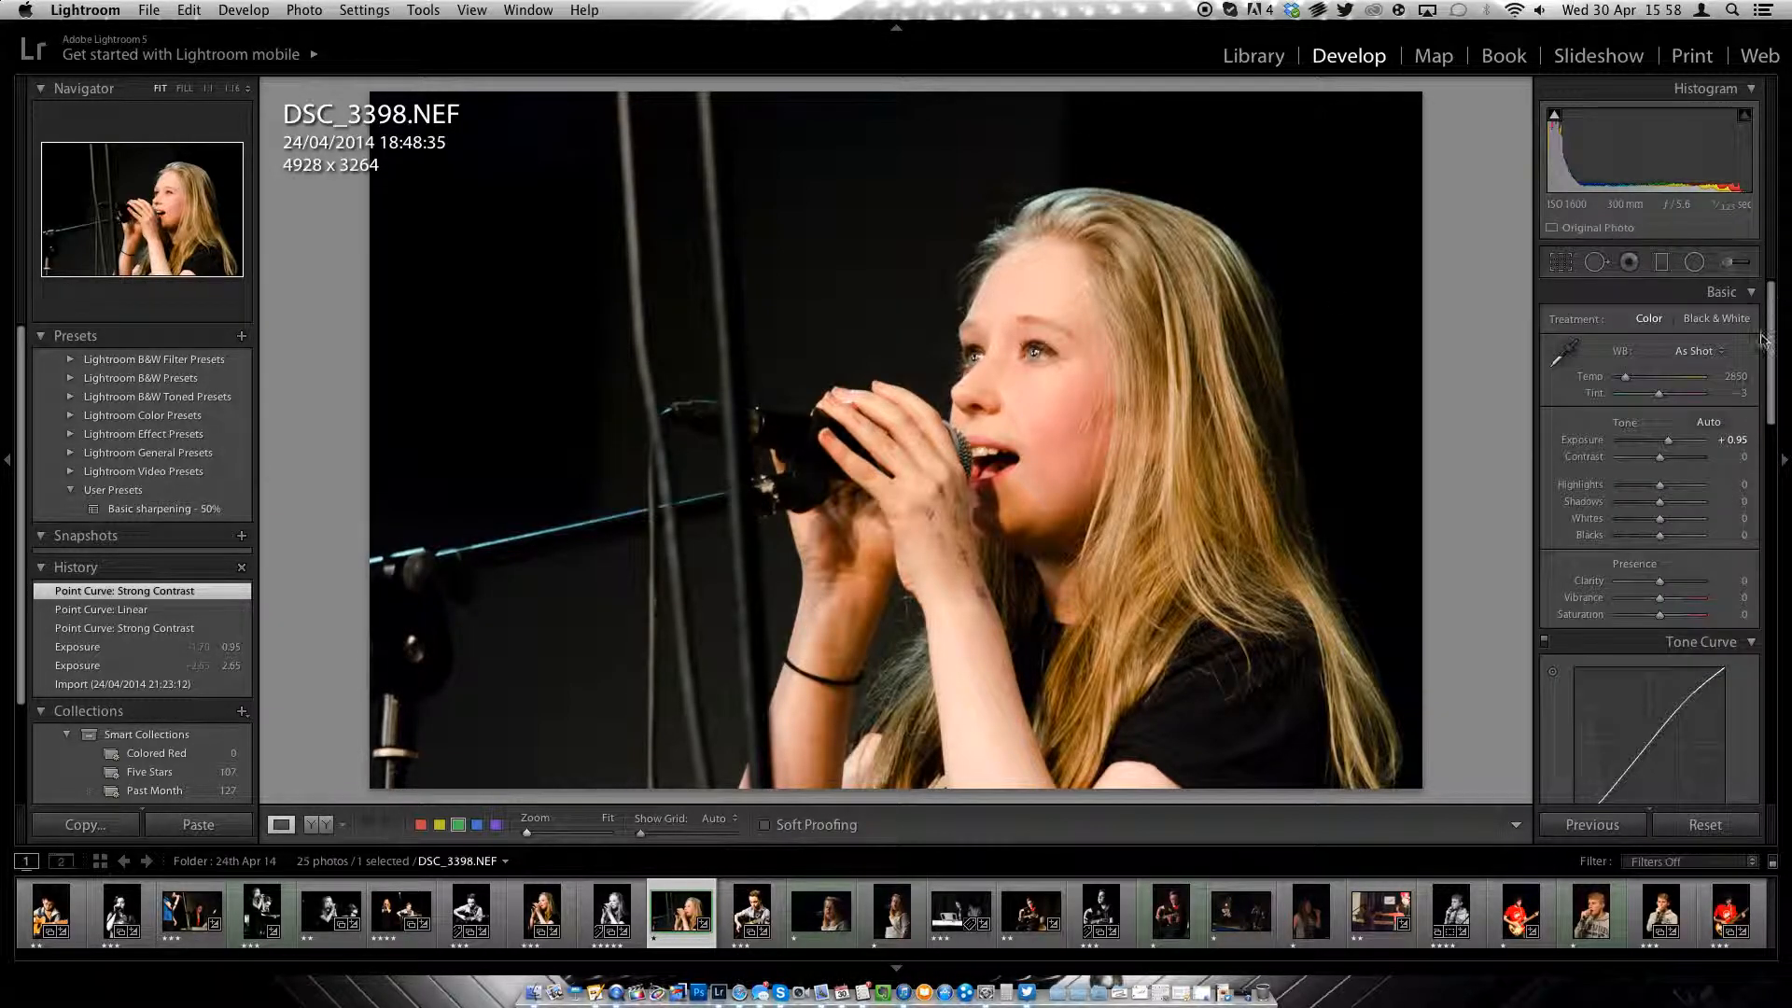
{"action": "left_click_drag", "start_coordinate": [1679, 462], "coordinate": [1738, 513]}
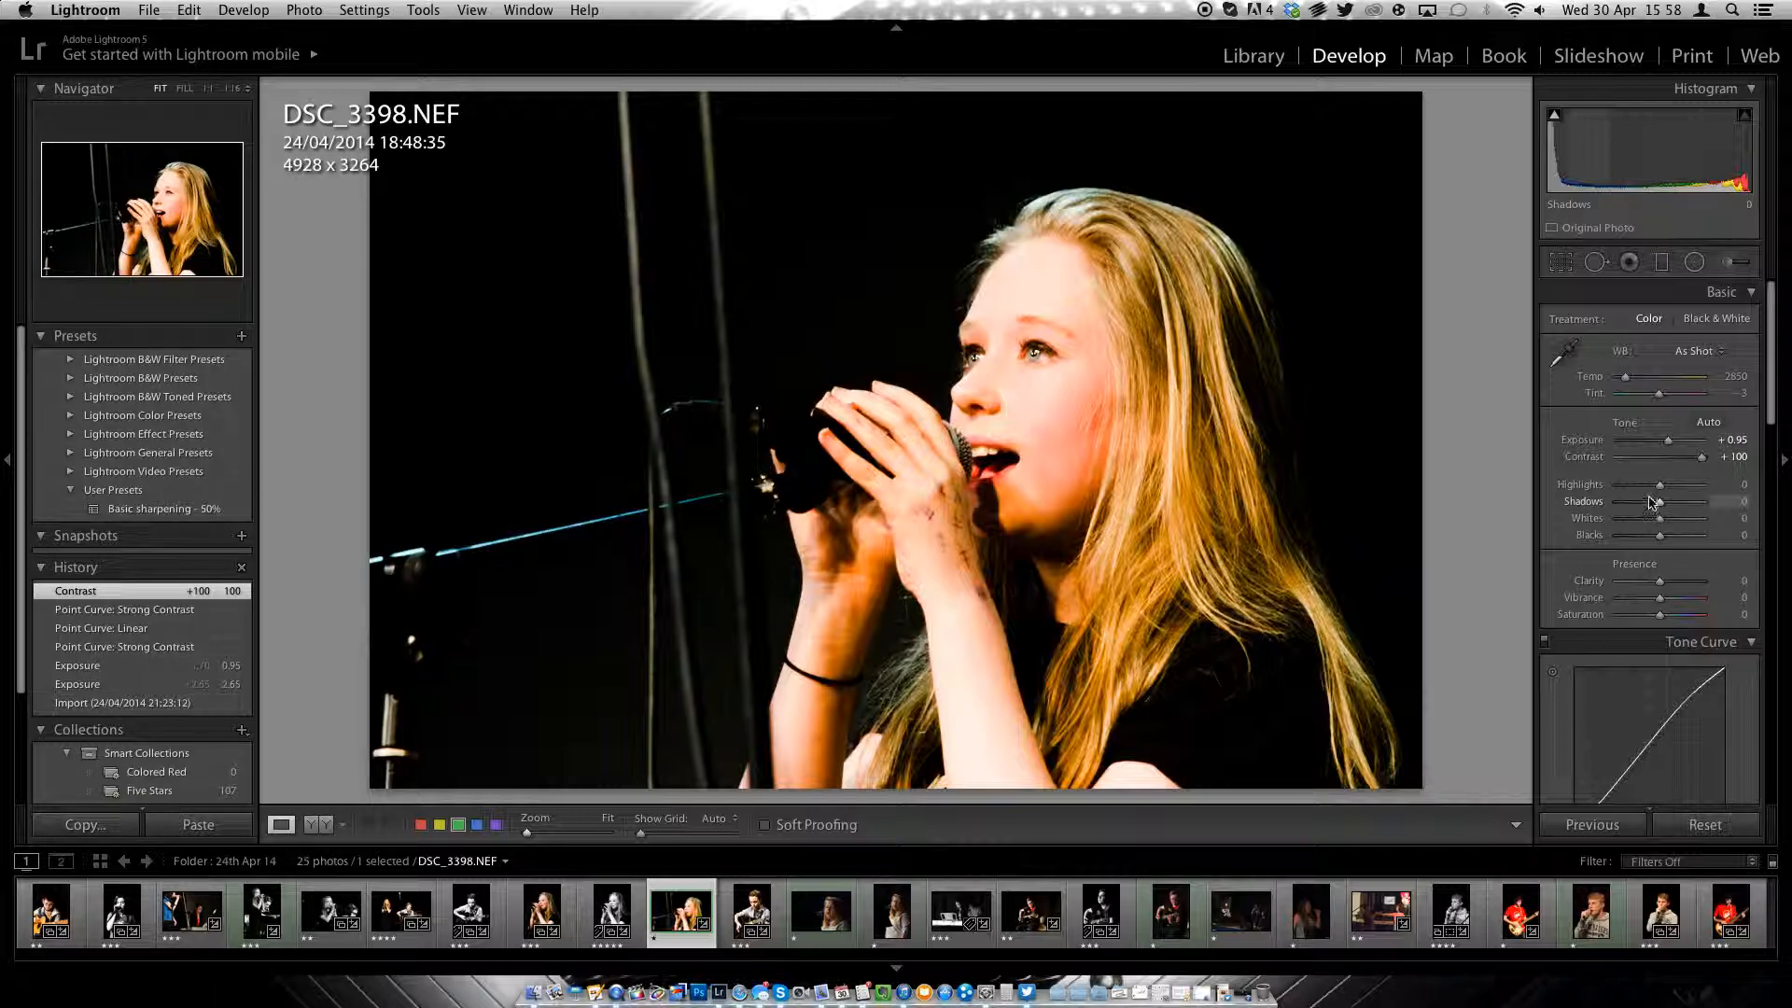
{"action": "left_click_drag", "start_coordinate": [1659, 485], "coordinate": [1653, 542]}
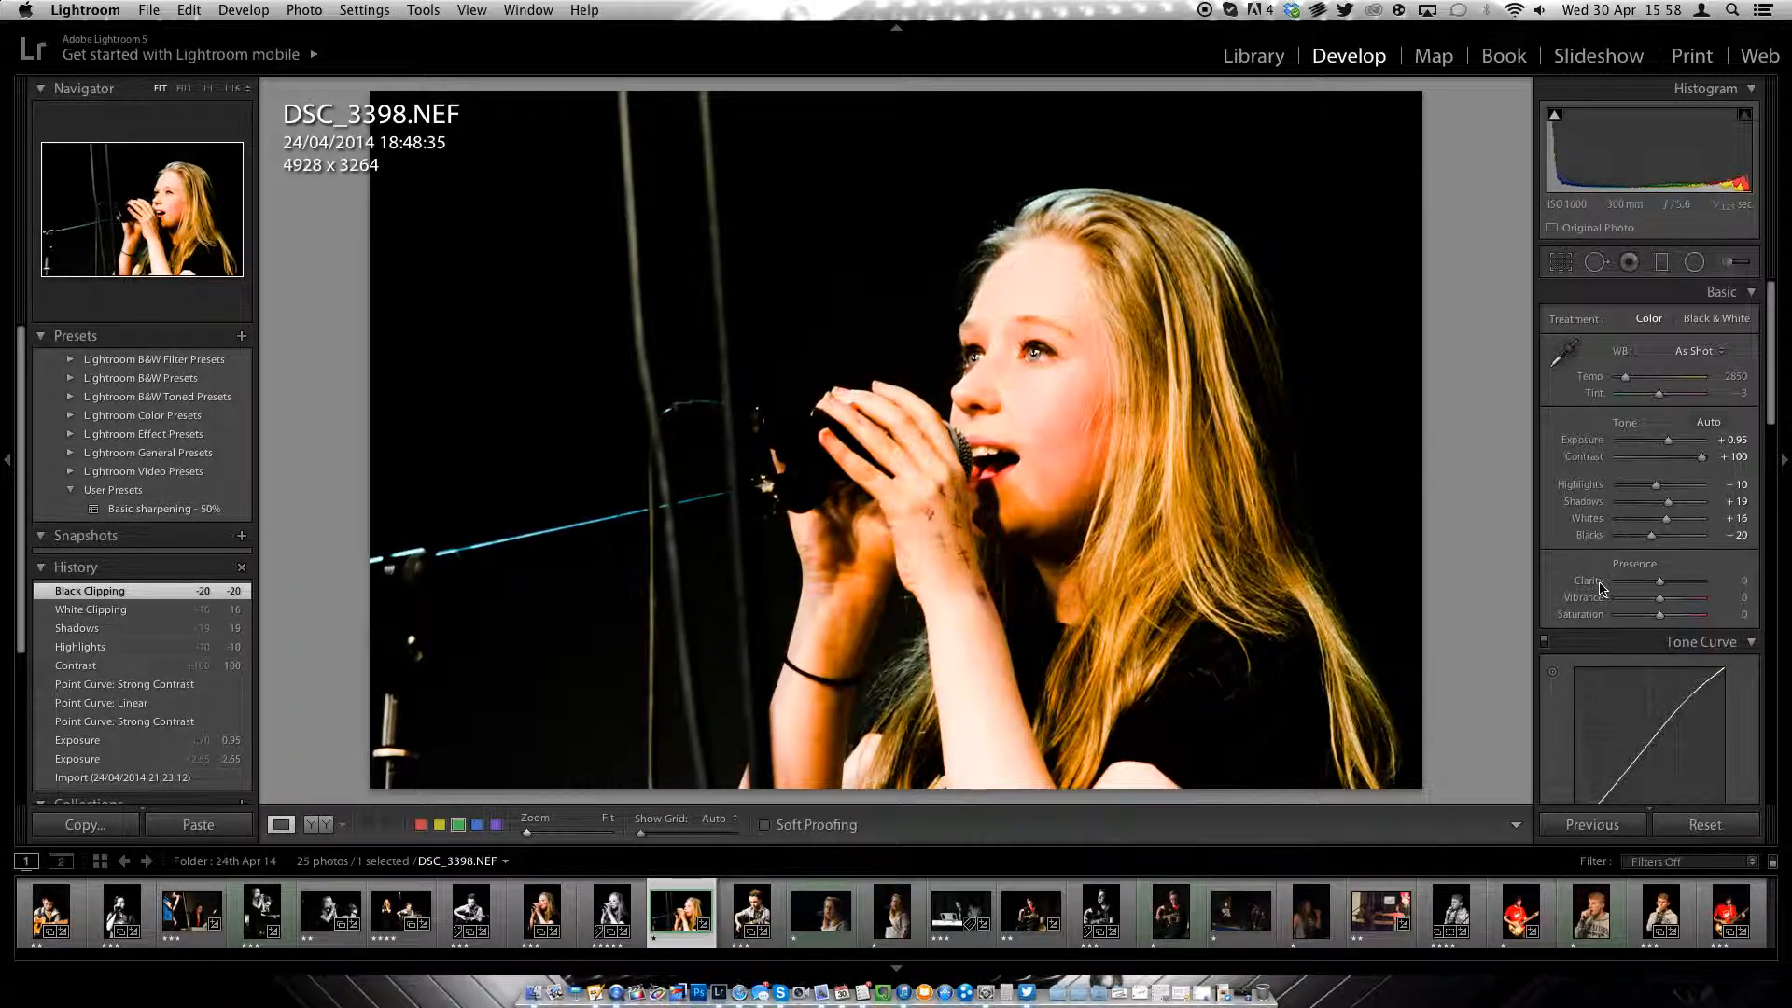
Step: Reduce the vibrance to -9 and the saturation to -7
{"action": "left_click", "coordinate": [1648, 597]}
{"action": "left_click_drag", "start_coordinate": [1651, 601], "coordinate": [1652, 602]}
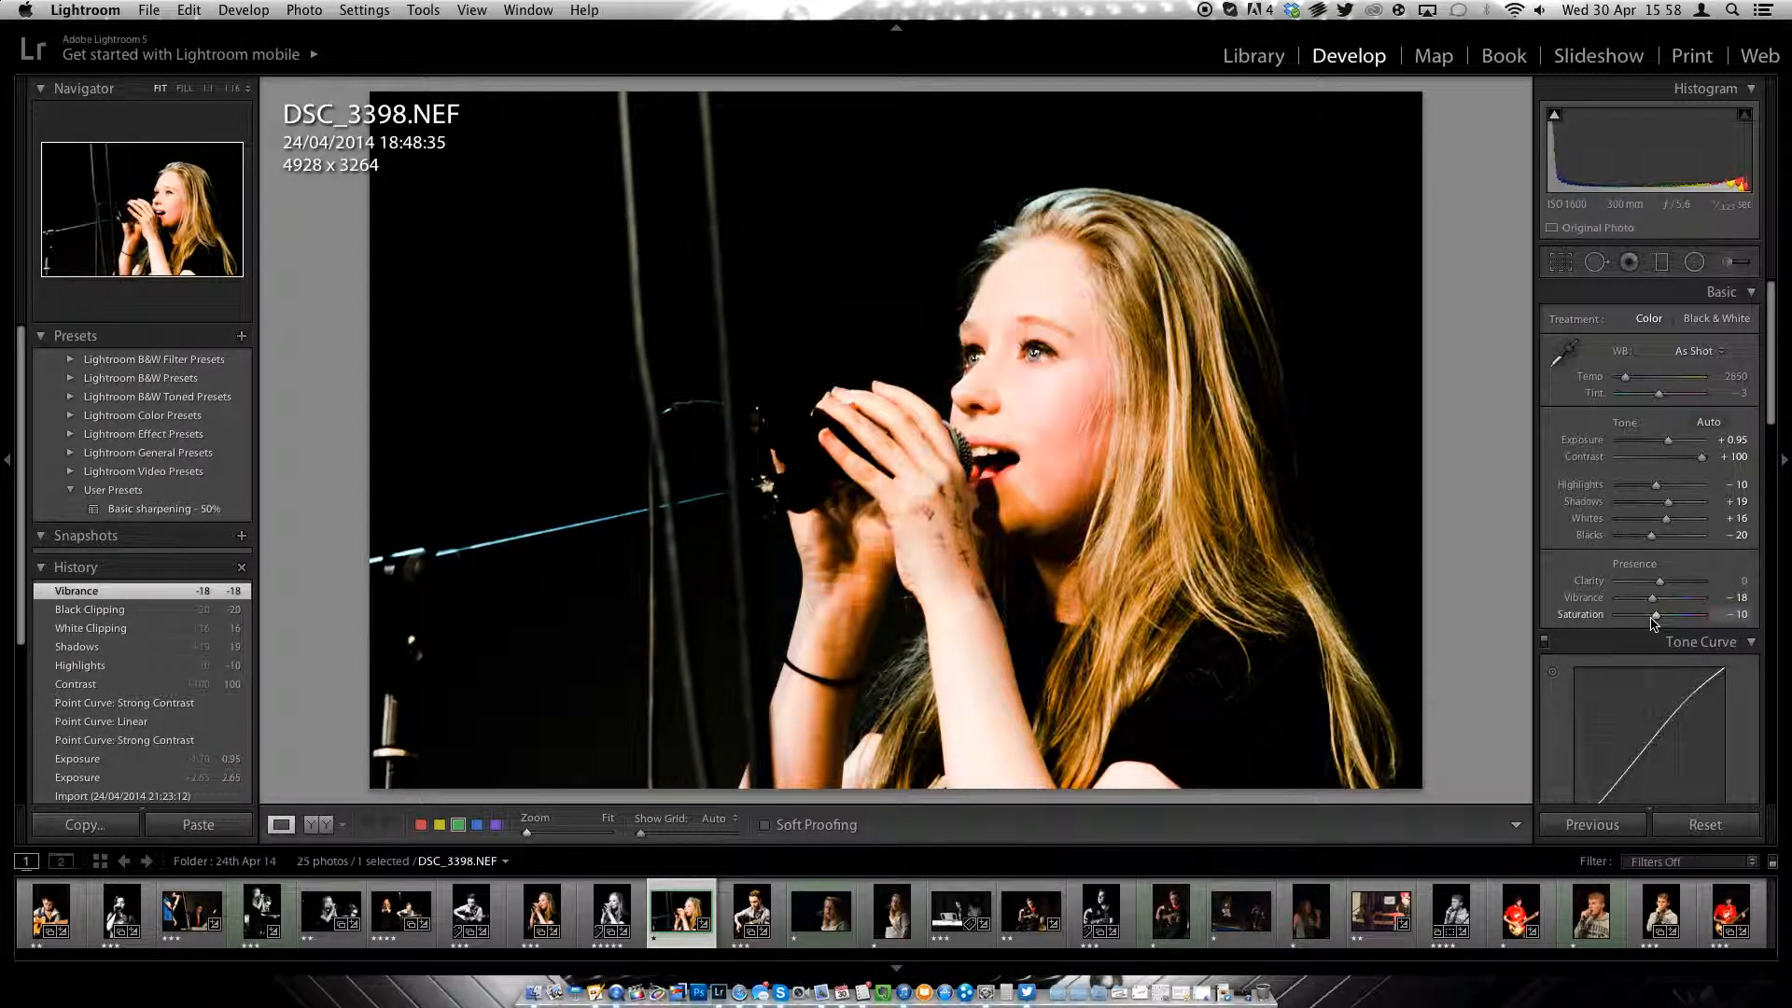
{"action": "left_click_drag", "start_coordinate": [1648, 627], "coordinate": [1657, 604]}
Step: Convert the photo to Black & White, switching back to Color several times to compare the two treatments
{"action": "left_click", "coordinate": [1717, 319]}
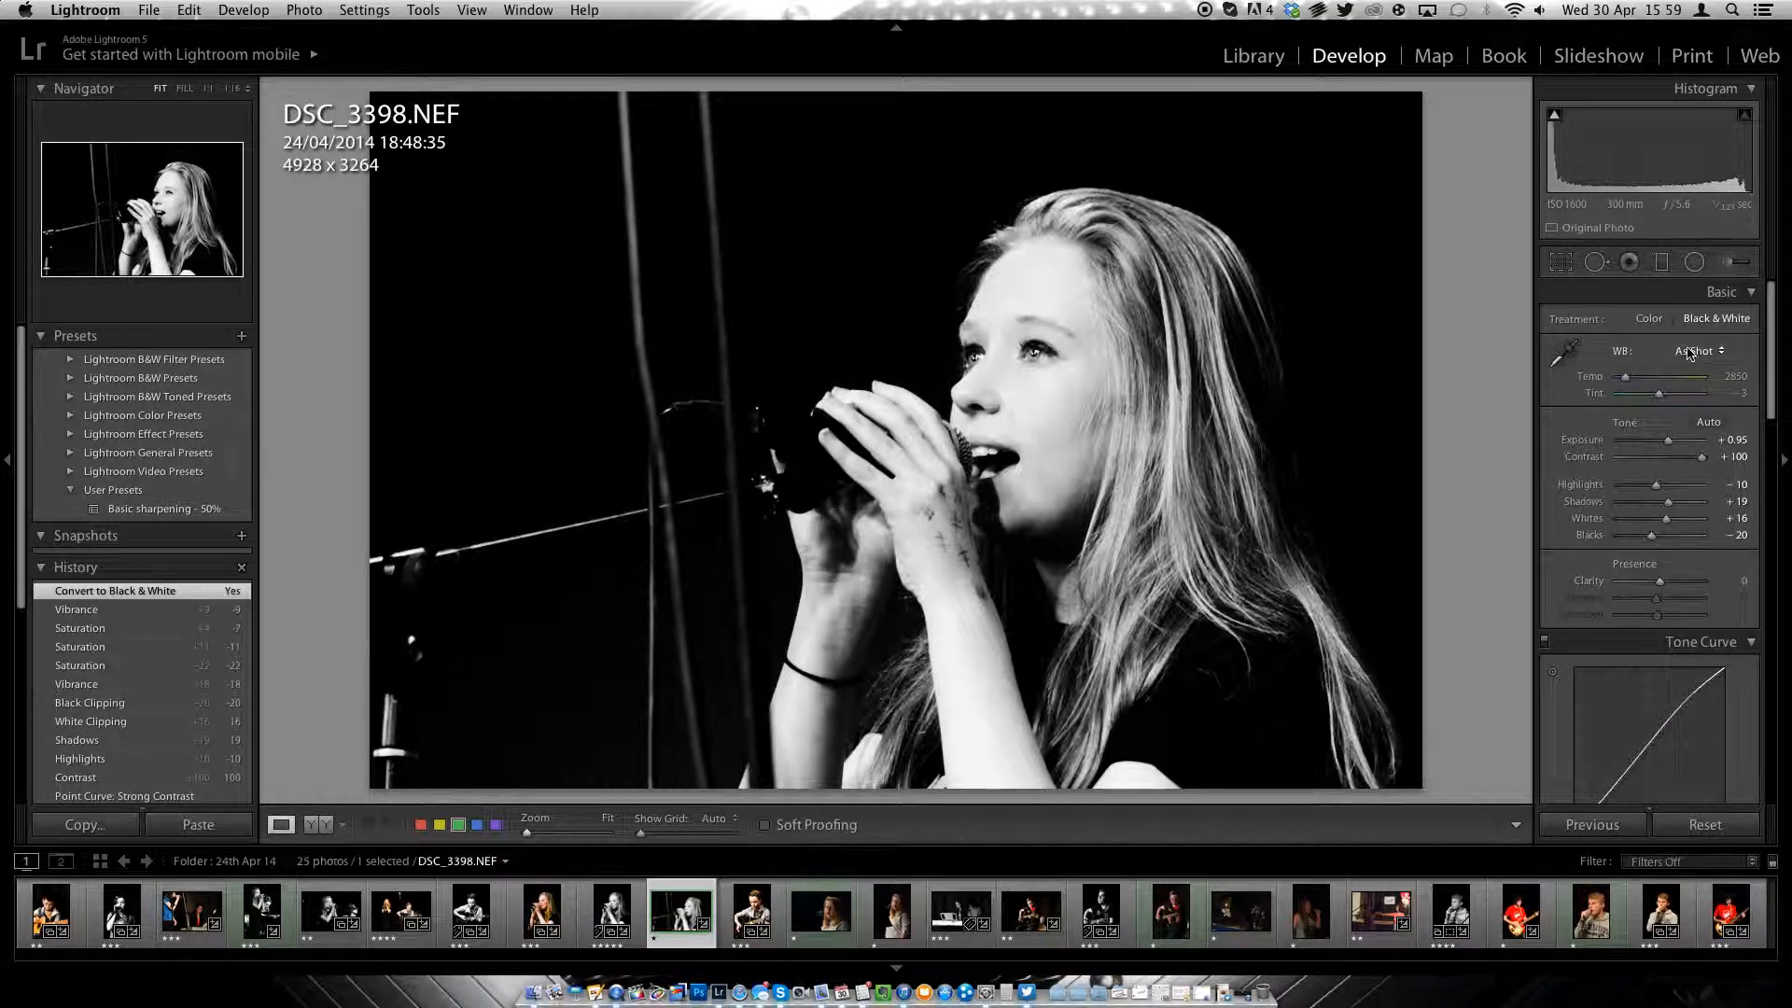
{"action": "left_click", "coordinate": [1649, 320]}
{"action": "left_click", "coordinate": [1692, 320]}
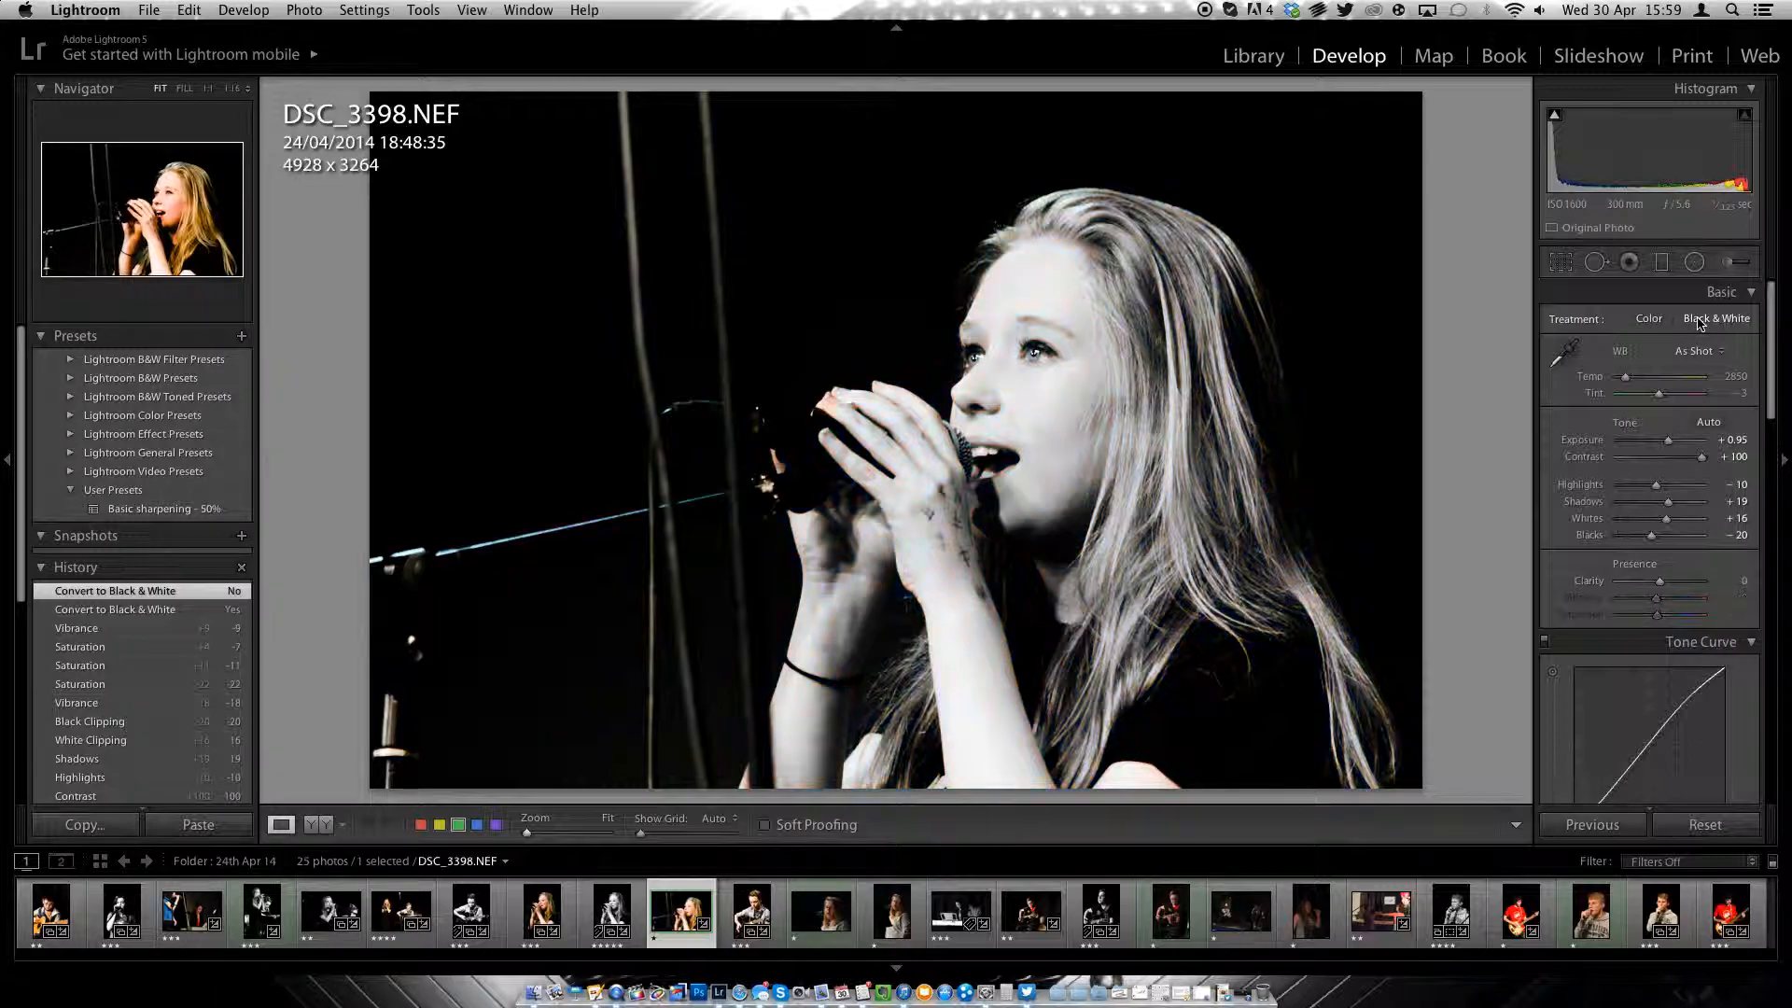
{"action": "left_click", "coordinate": [1649, 320]}
{"action": "left_click", "coordinate": [1701, 319]}
{"action": "left_click", "coordinate": [1649, 319]}
{"action": "left_click", "coordinate": [1708, 320]}
{"action": "left_click", "coordinate": [1640, 322]}
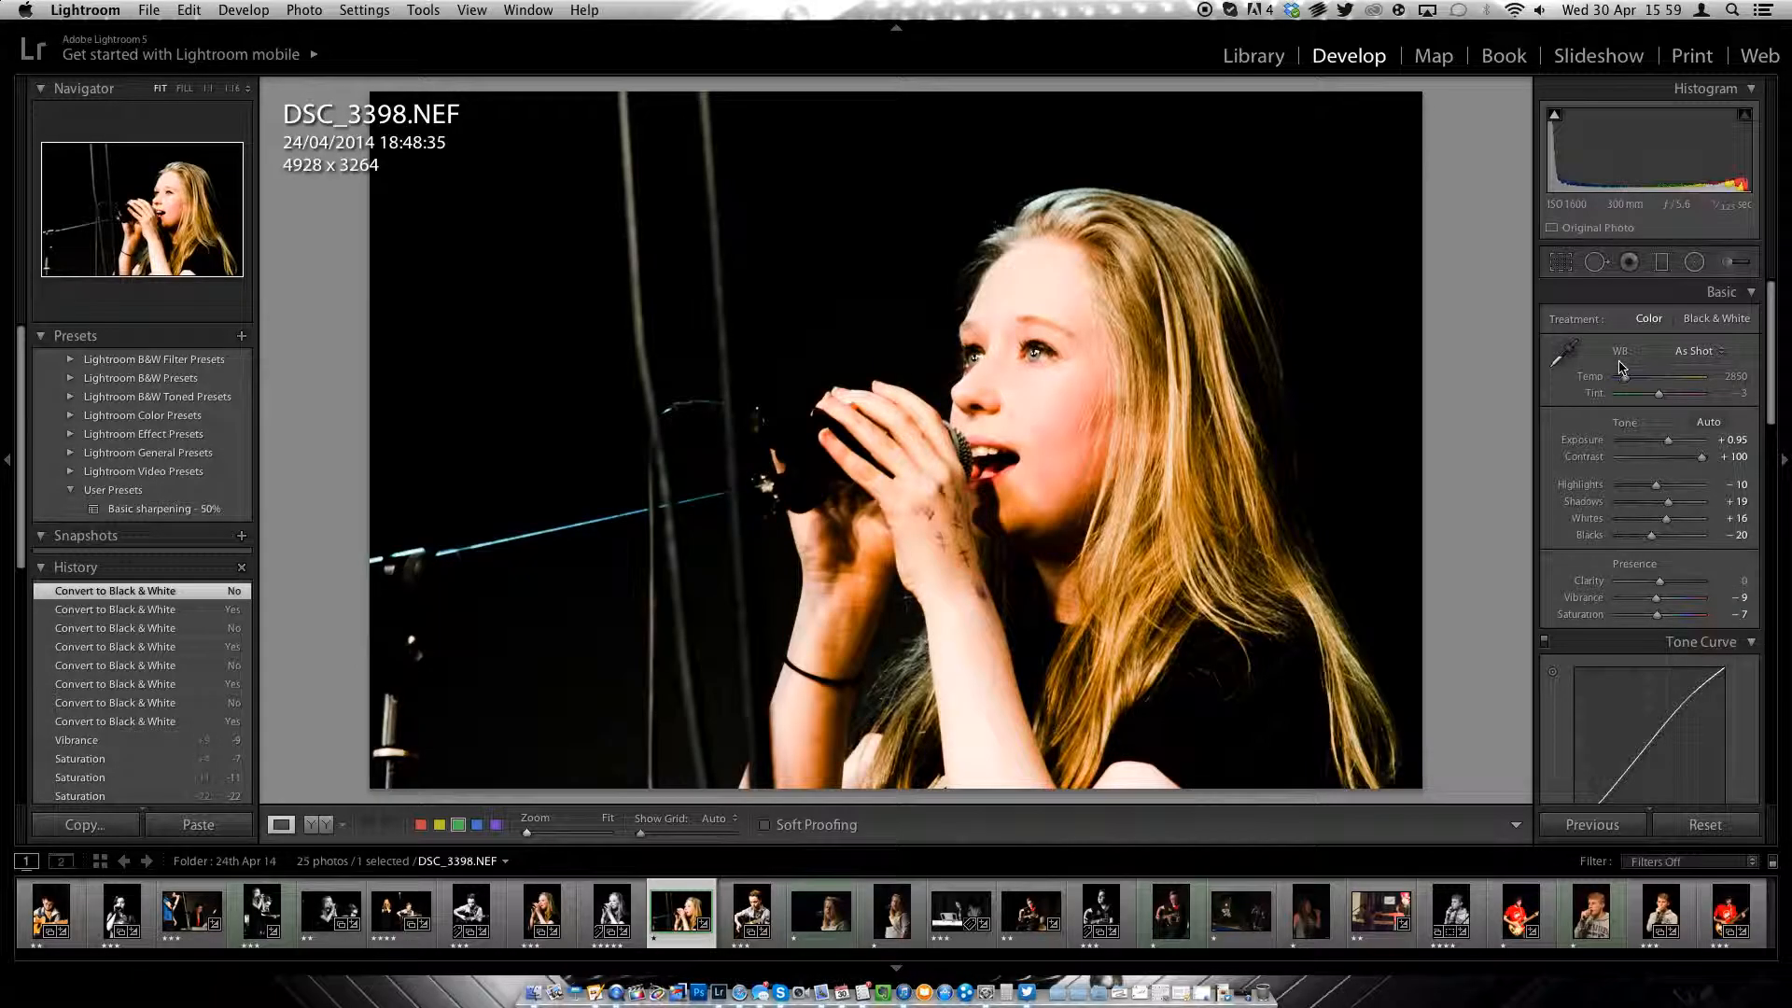
{"action": "left_click", "coordinate": [1708, 319]}
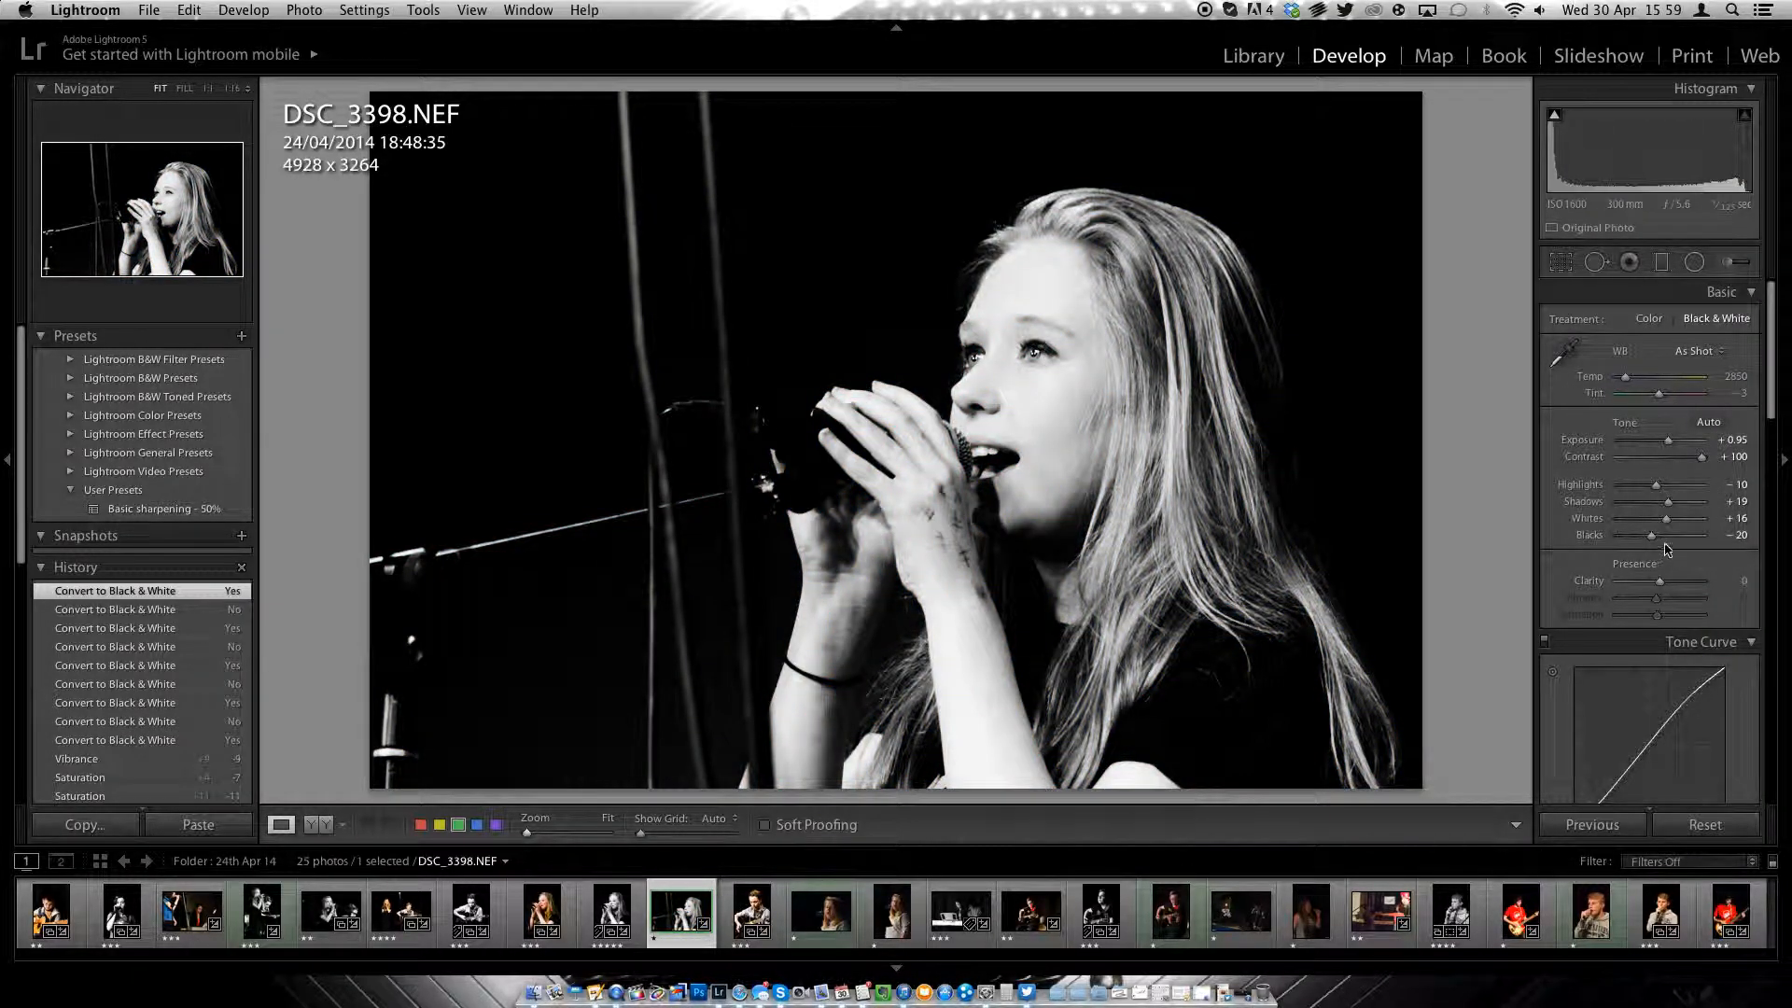
Step: Set the sharpening masking to 80, amount to 64, detail to 72 and radius to 1.7
{"action": "left_click_drag", "start_coordinate": [1770, 352], "coordinate": [1770, 590]}
{"action": "left_click_drag", "start_coordinate": [1617, 597], "coordinate": [1679, 611]}
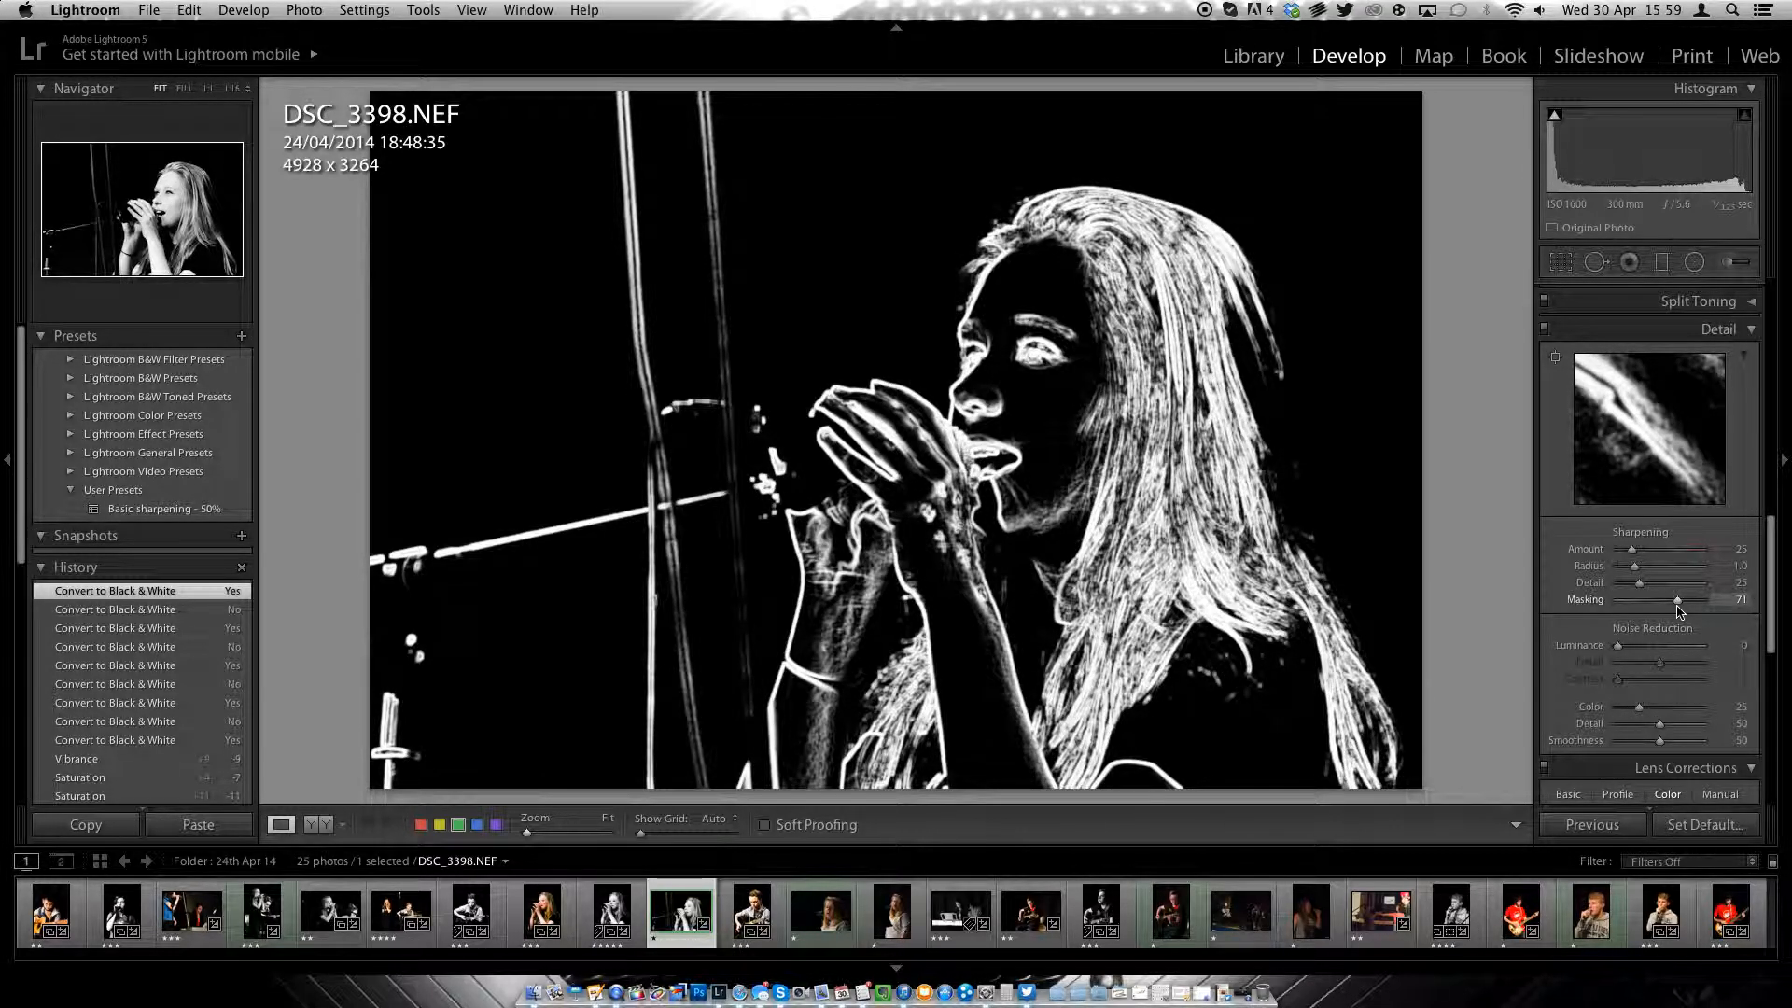
{"action": "mouse_move", "coordinate": [1679, 612]}
{"action": "left_mouse_down"}
{"action": "mouse_move", "coordinate": [1657, 558]}
{"action": "mouse_move", "coordinate": [1662, 585]}
{"action": "mouse_move", "coordinate": [1691, 580]}
{"action": "left_mouse_up"}
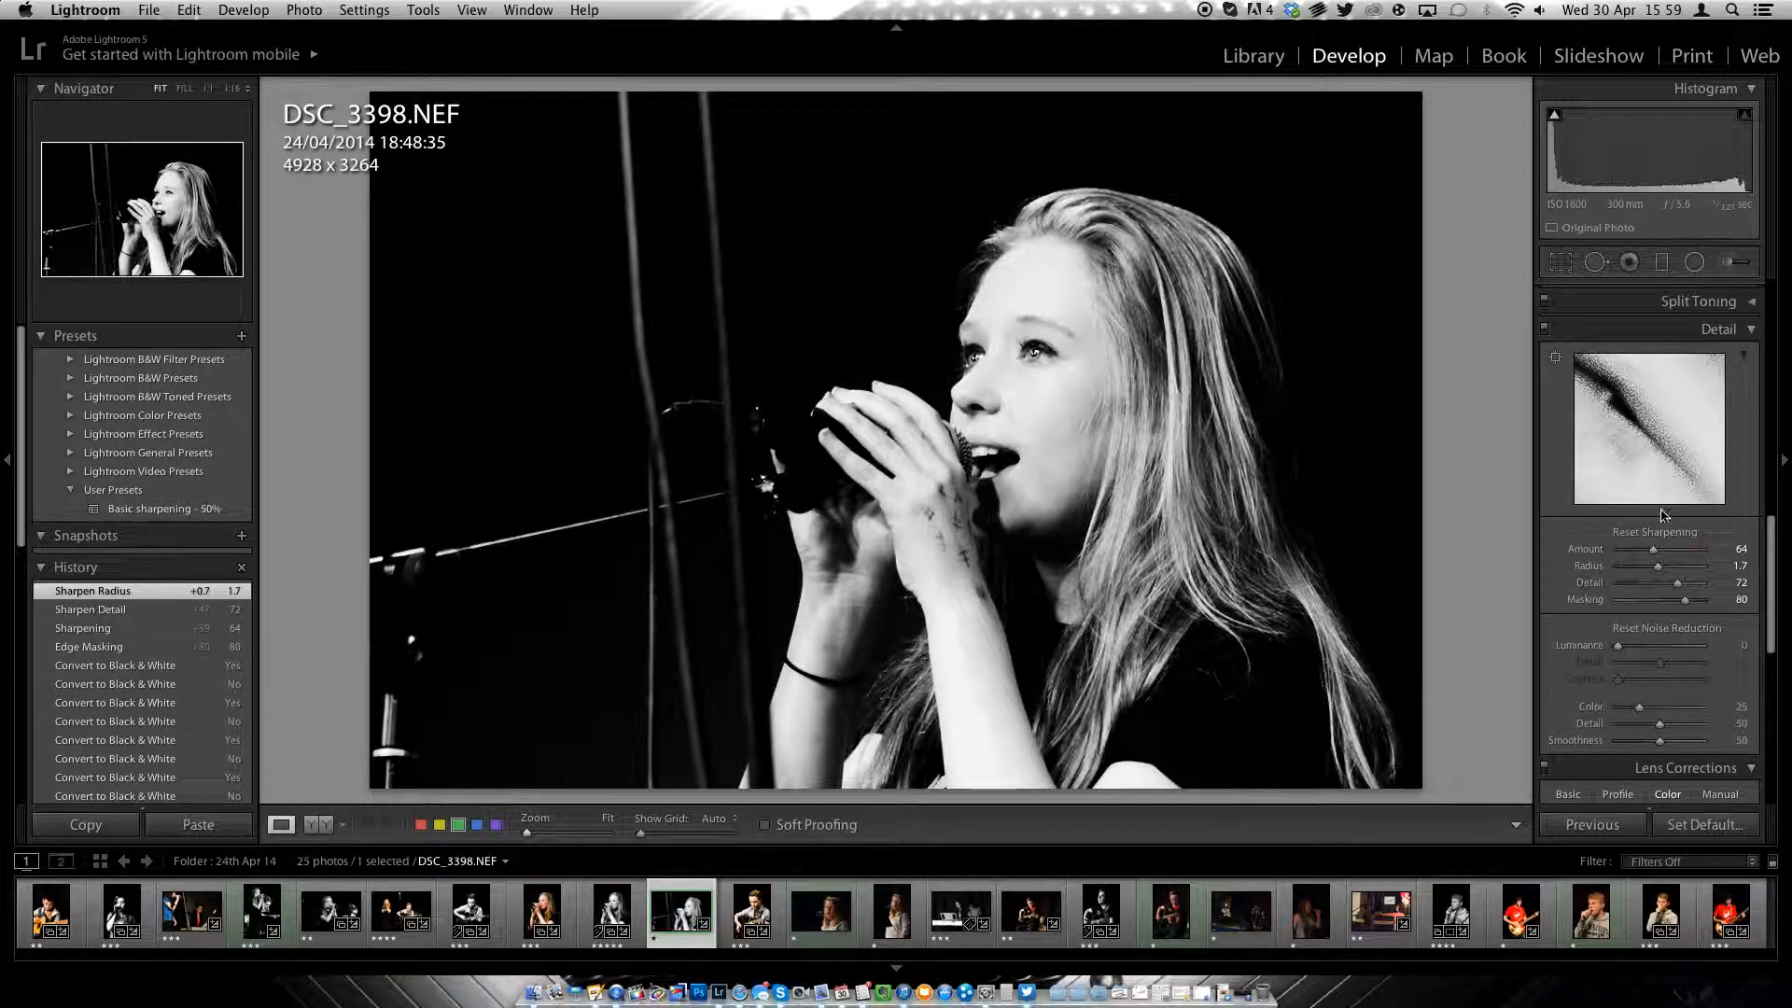
Step: Centre the detail preview on the singer's eye and set sharpening to amount 48, radius 1.3, detail 28 and masking 83
{"action": "mouse_move", "coordinate": [1650, 437]}
{"action": "left_mouse_down"}
{"action": "mouse_move", "coordinate": [1669, 502]}
{"action": "mouse_move", "coordinate": [1690, 423]}
{"action": "mouse_move", "coordinate": [1736, 432]}
{"action": "mouse_move", "coordinate": [1663, 446]}
{"action": "left_mouse_up"}
{"action": "key", "text": "alt"}
{"action": "left_click_drag", "start_coordinate": [1648, 572], "coordinate": [1631, 576]}
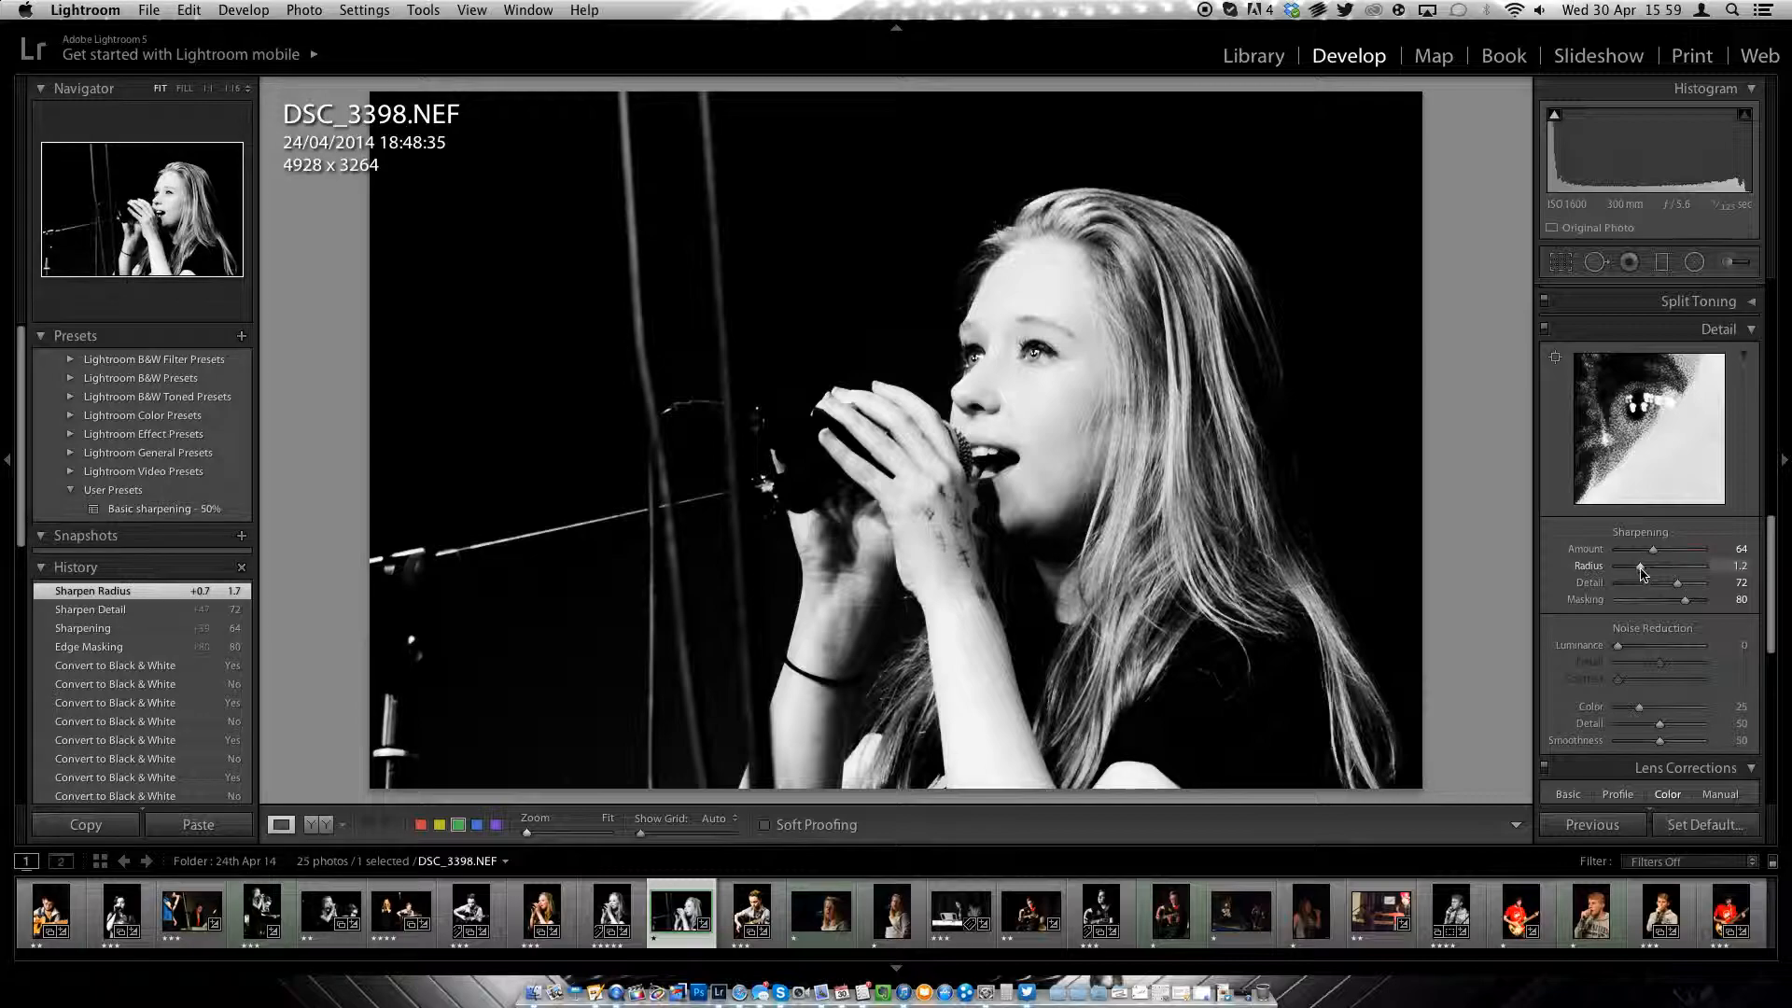
{"action": "mouse_move", "coordinate": [1620, 573]}
{"action": "left_mouse_down"}
{"action": "mouse_move", "coordinate": [1677, 589]}
{"action": "mouse_move", "coordinate": [1643, 594]}
{"action": "left_mouse_up"}
{"action": "key", "text": "alt"}
{"action": "left_click", "coordinate": [1624, 571], "text": "alt"}
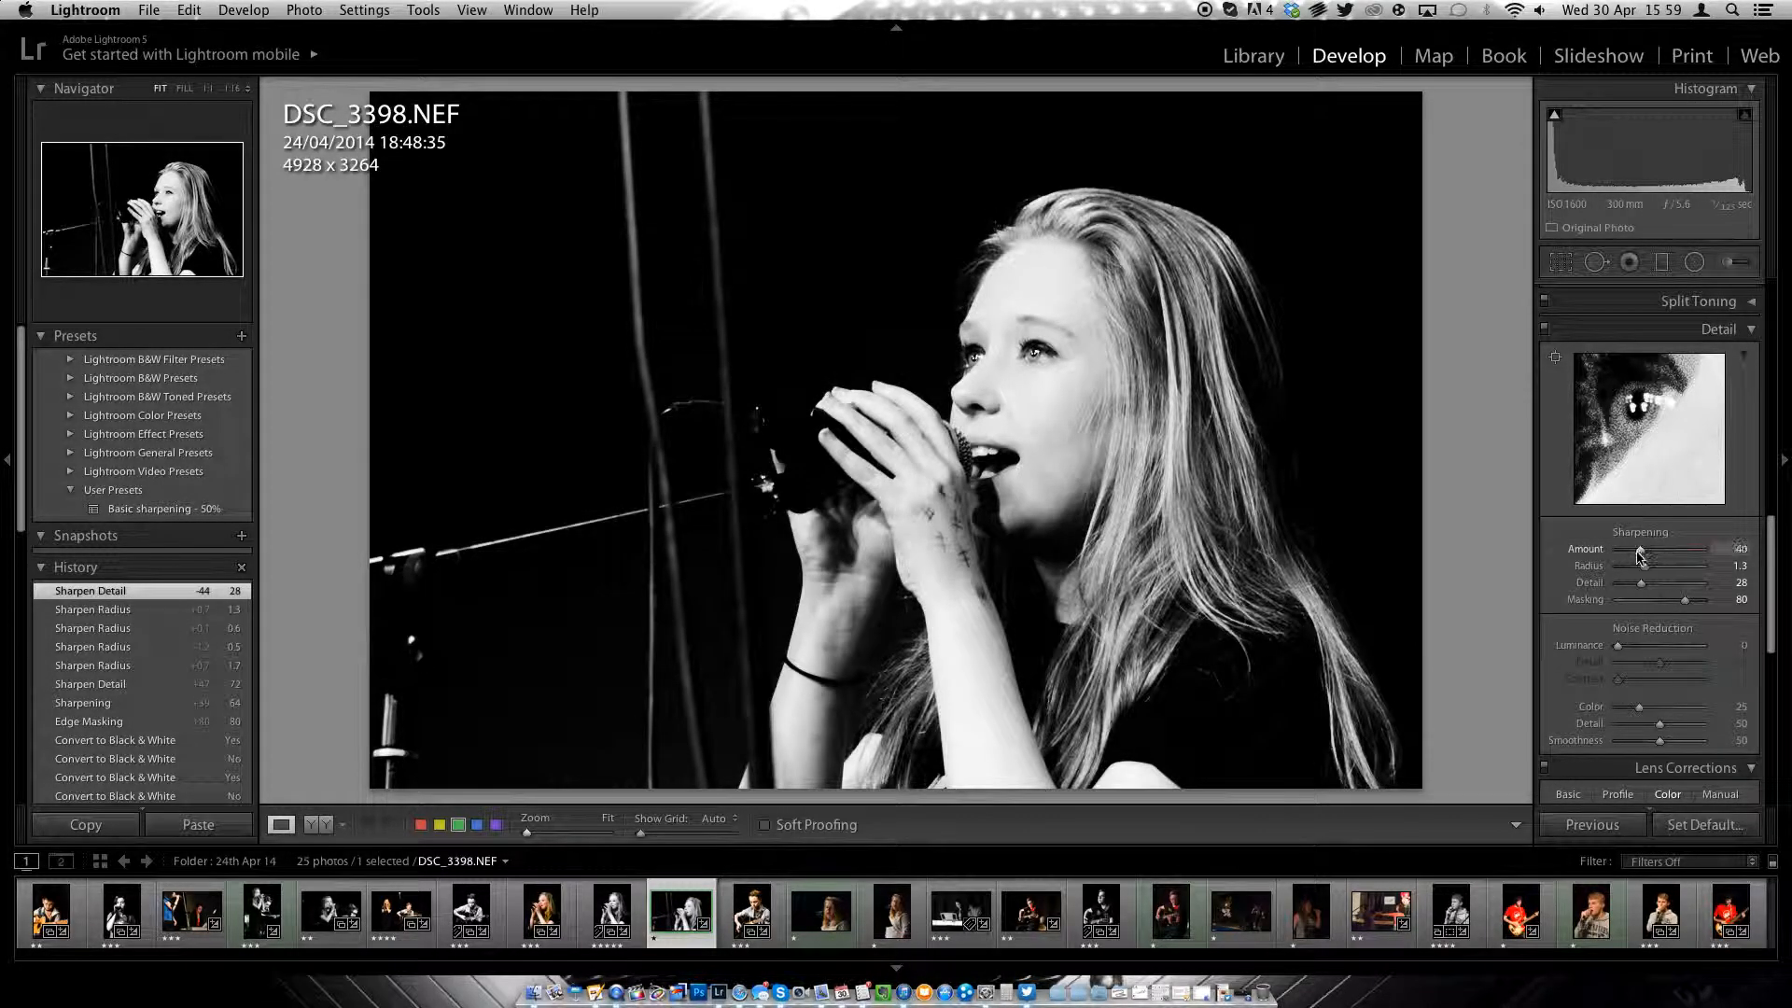
{"action": "left_click_drag", "start_coordinate": [1630, 561], "coordinate": [1687, 603]}
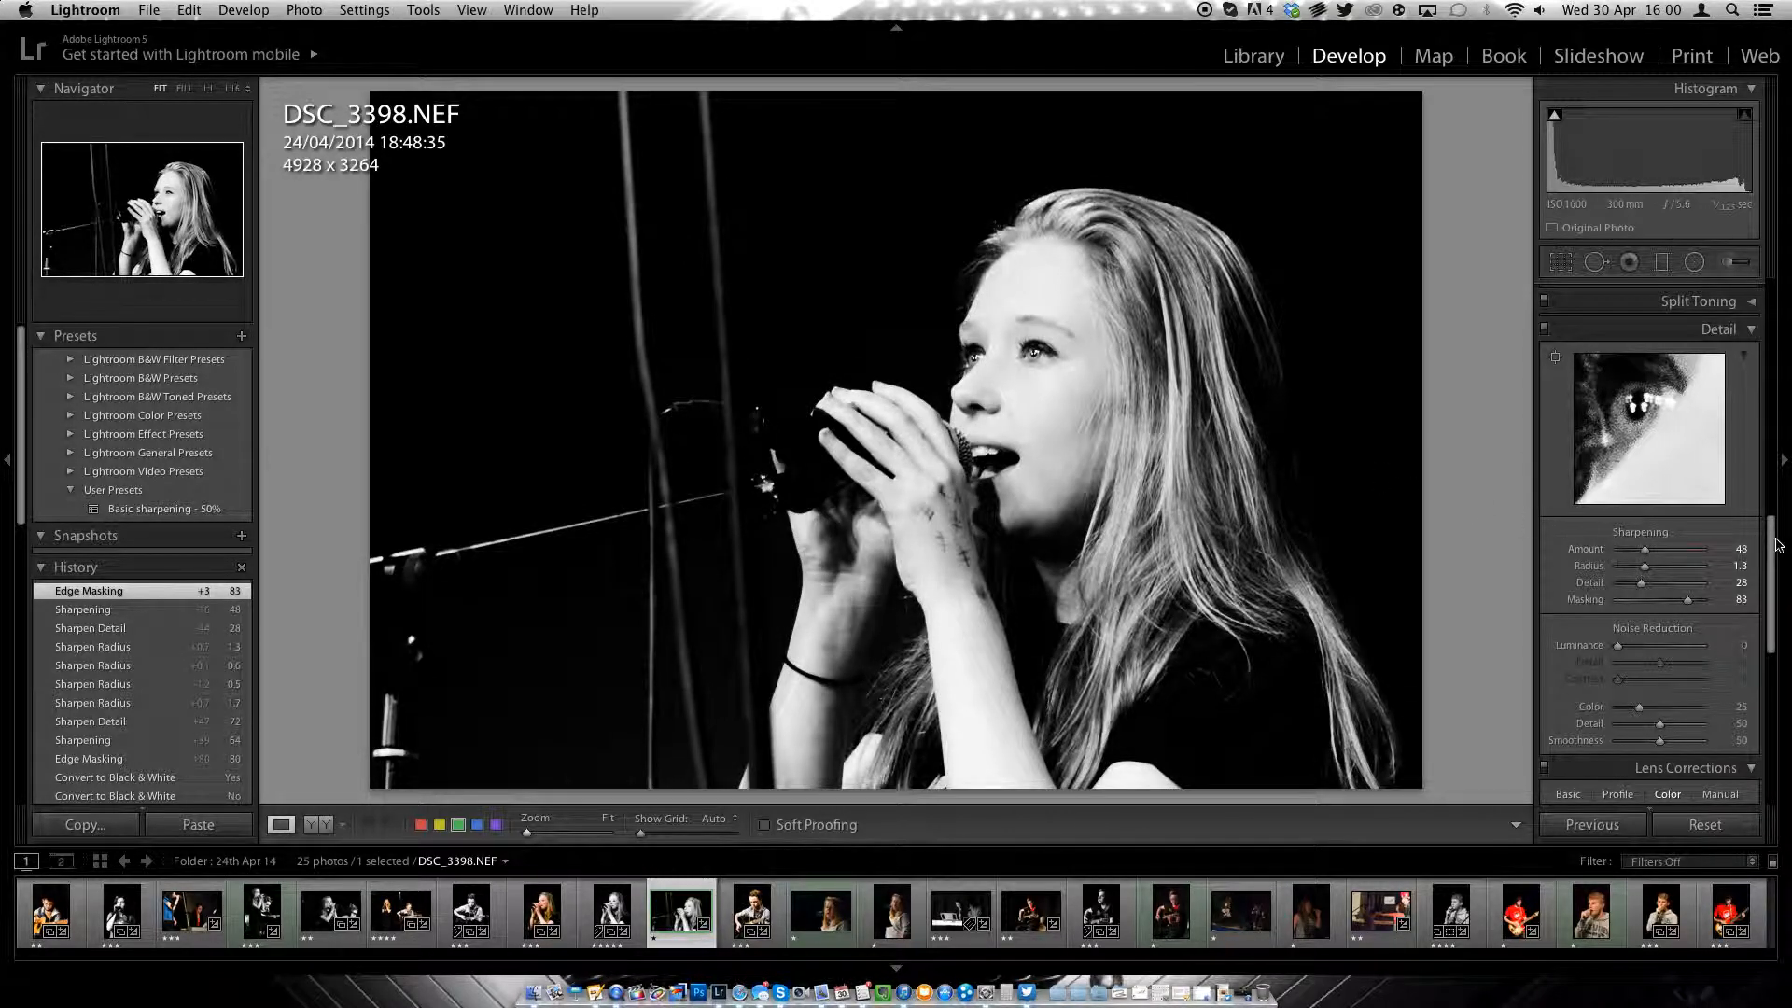
Step: Set the post-crop vignette amount to -22 and activate the Spot Removal tool
{"action": "scroll", "coordinate": [1770, 541], "scroll_direction": "down", "scroll_amount": 10}
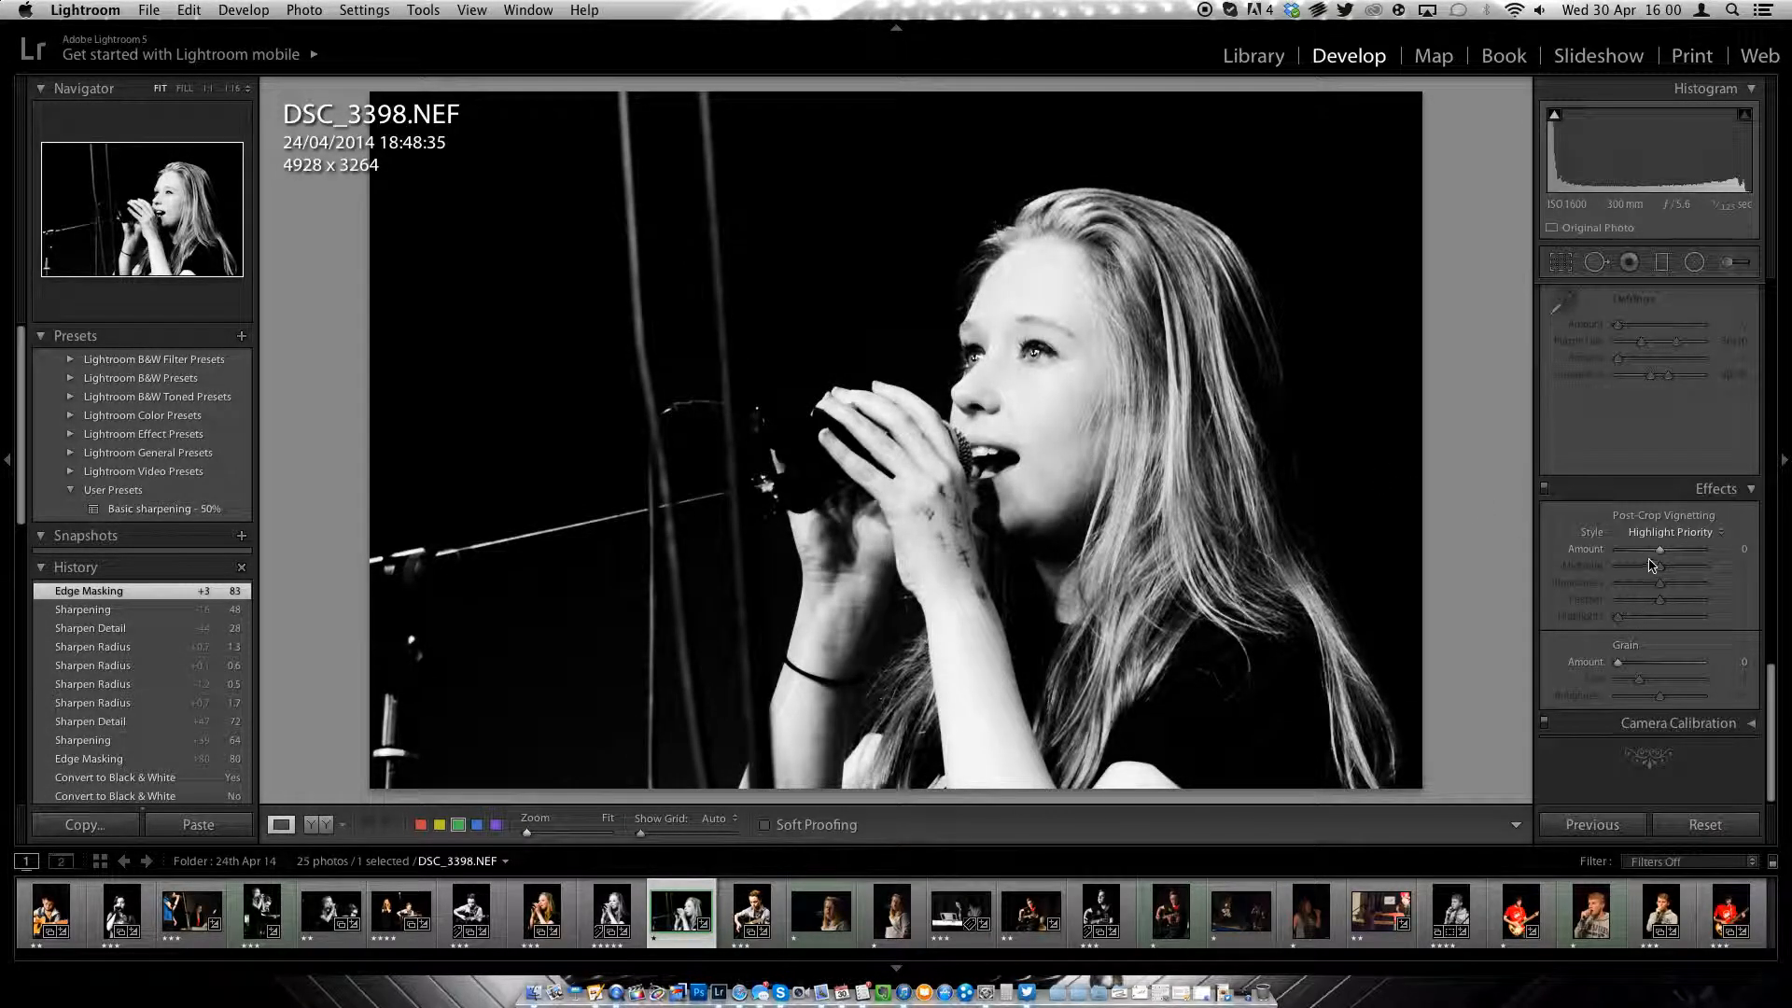
{"action": "mouse_move", "coordinate": [1642, 560]}
{"action": "left_mouse_down"}
{"action": "mouse_move", "coordinate": [1554, 571]}
{"action": "mouse_move", "coordinate": [1650, 561]}
{"action": "left_mouse_up"}
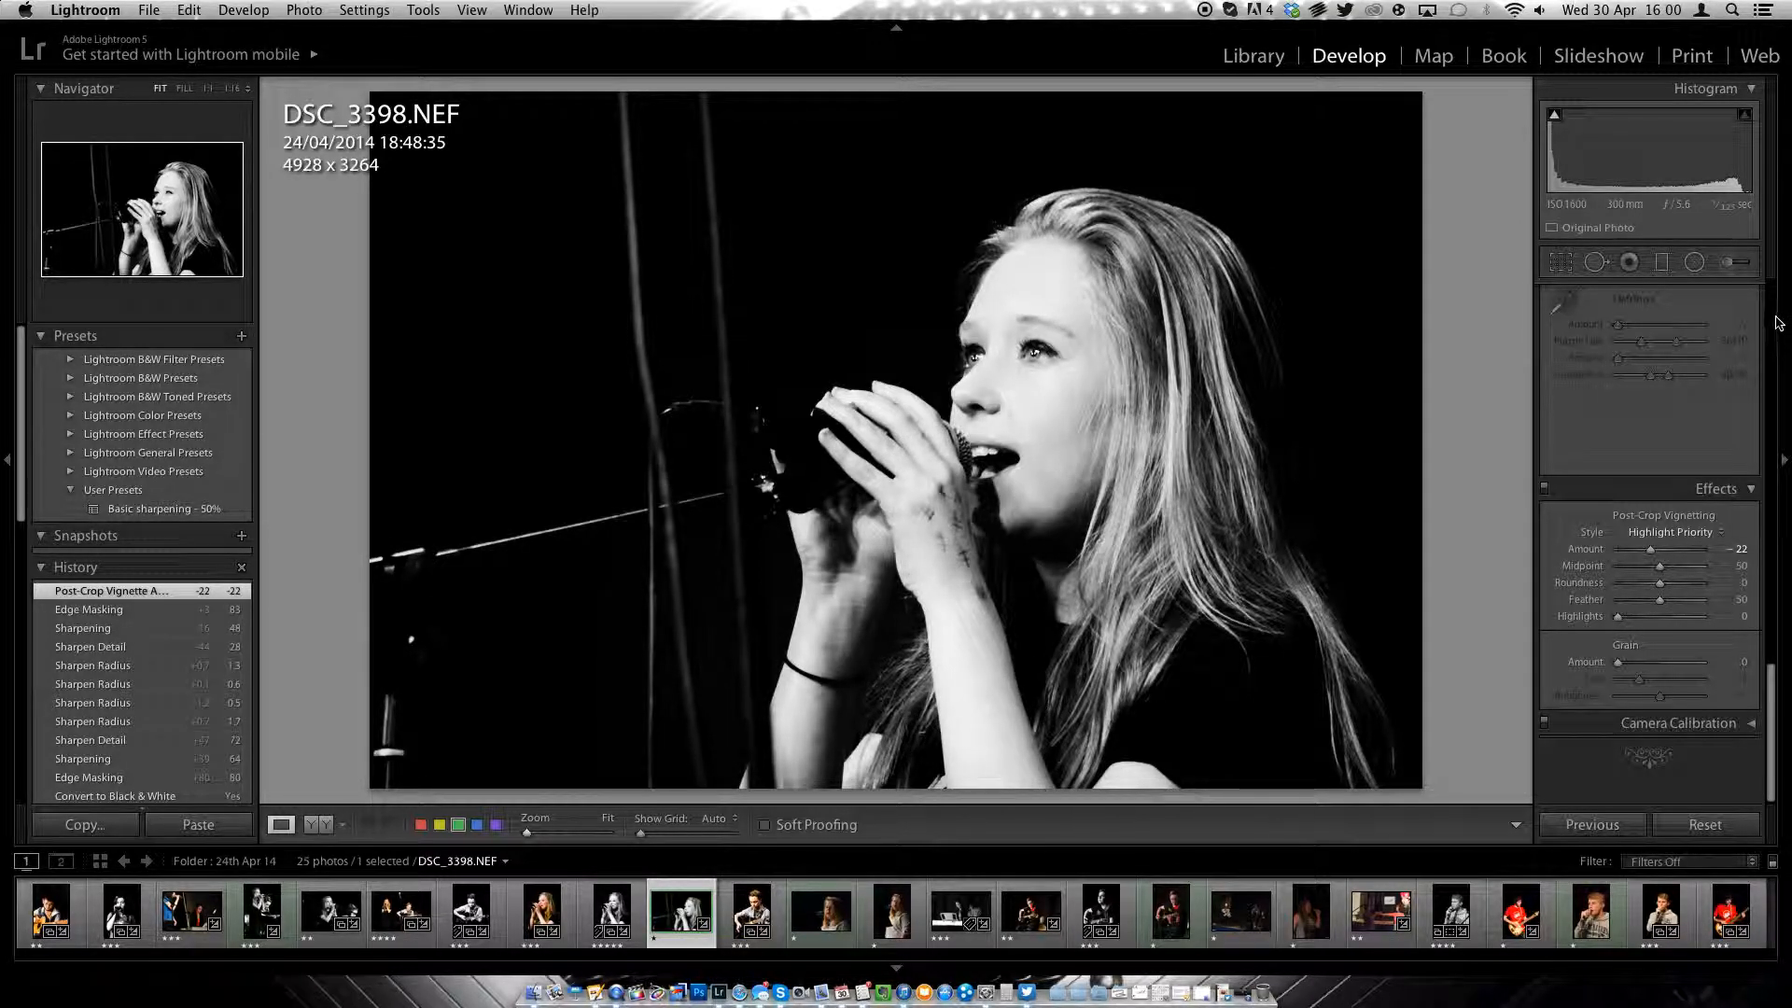
{"action": "scroll", "coordinate": [1777, 325], "scroll_direction": "up", "scroll_amount": 10}
{"action": "left_click", "coordinate": [1596, 263]}
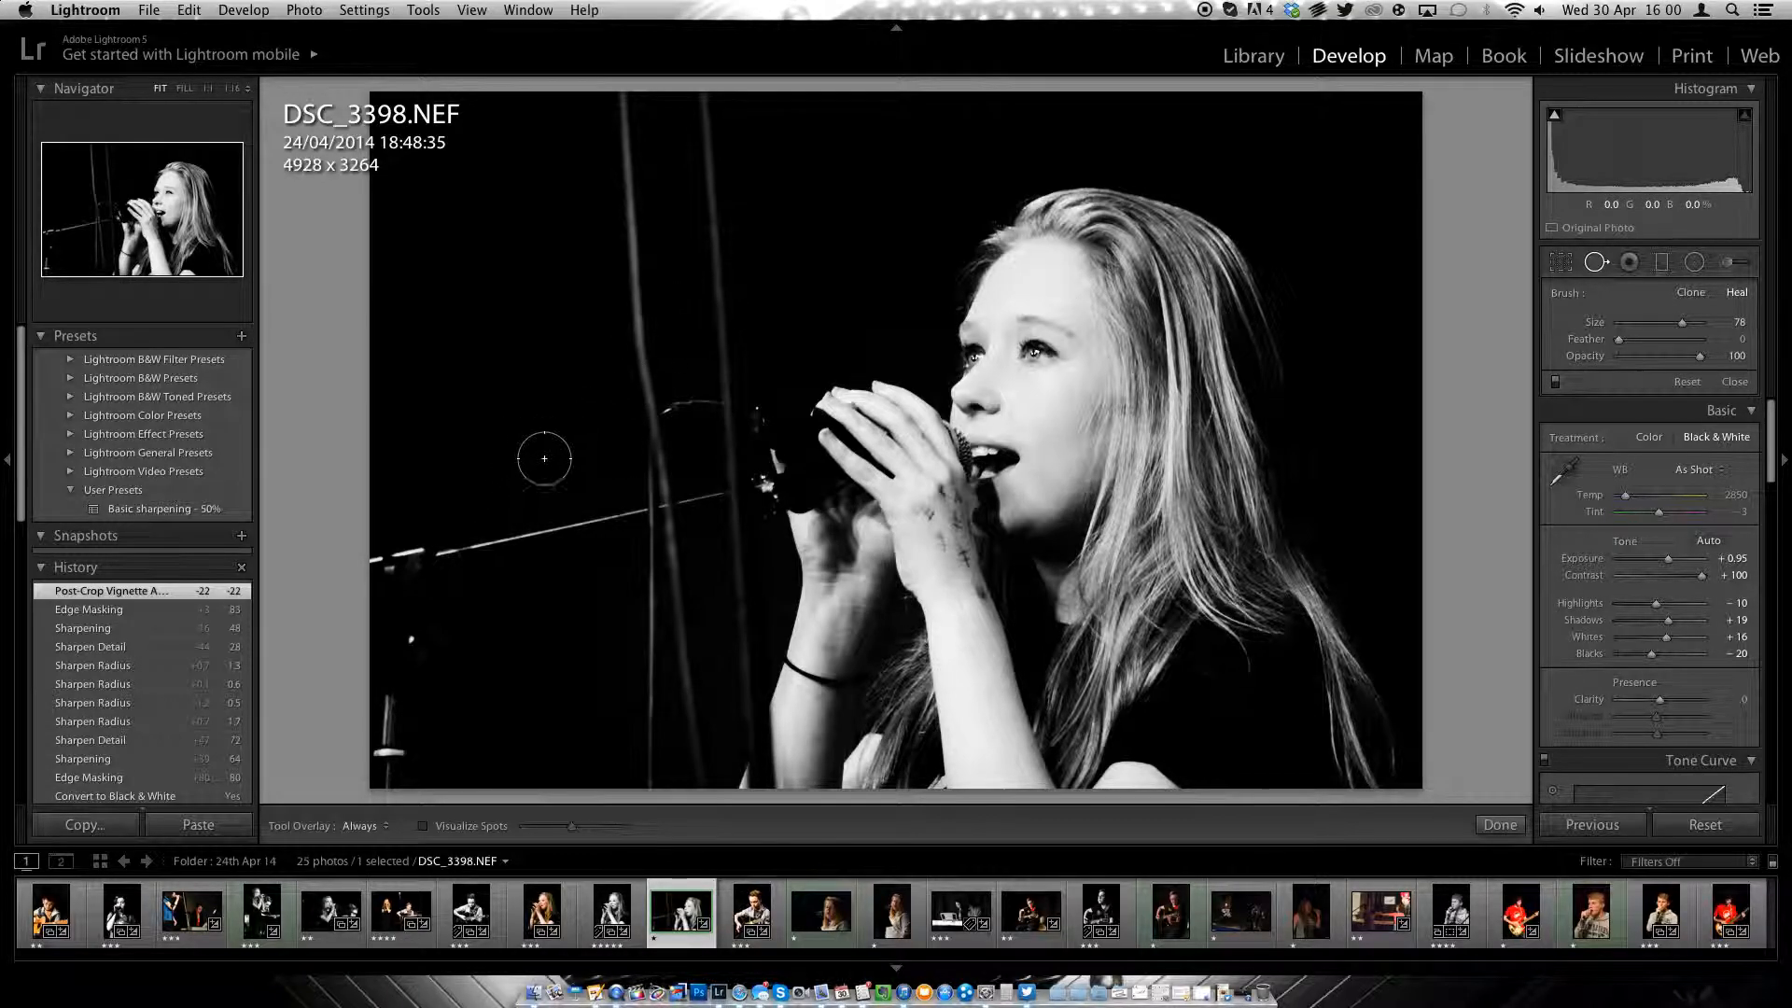
Step: Try to heal away the microphone stand and hanging cables with one continuous stroke, and undo it
{"action": "mouse_move", "coordinate": [396, 756]}
{"action": "left_mouse_down"}
{"action": "mouse_move", "coordinate": [414, 690]}
{"action": "mouse_move", "coordinate": [385, 666]}
{"action": "mouse_move", "coordinate": [430, 605]}
{"action": "mouse_move", "coordinate": [398, 573]}
{"action": "mouse_move", "coordinate": [574, 536]}
{"action": "mouse_move", "coordinate": [664, 483]}
{"action": "mouse_move", "coordinate": [632, 326]}
{"action": "mouse_move", "coordinate": [655, 239]}
{"action": "mouse_move", "coordinate": [620, 109]}
{"action": "mouse_move", "coordinate": [690, 85]}
{"action": "mouse_move", "coordinate": [715, 398]}
{"action": "mouse_move", "coordinate": [663, 464]}
{"action": "mouse_move", "coordinate": [644, 585]}
{"action": "mouse_move", "coordinate": [675, 521]}
{"action": "left_mouse_up"}
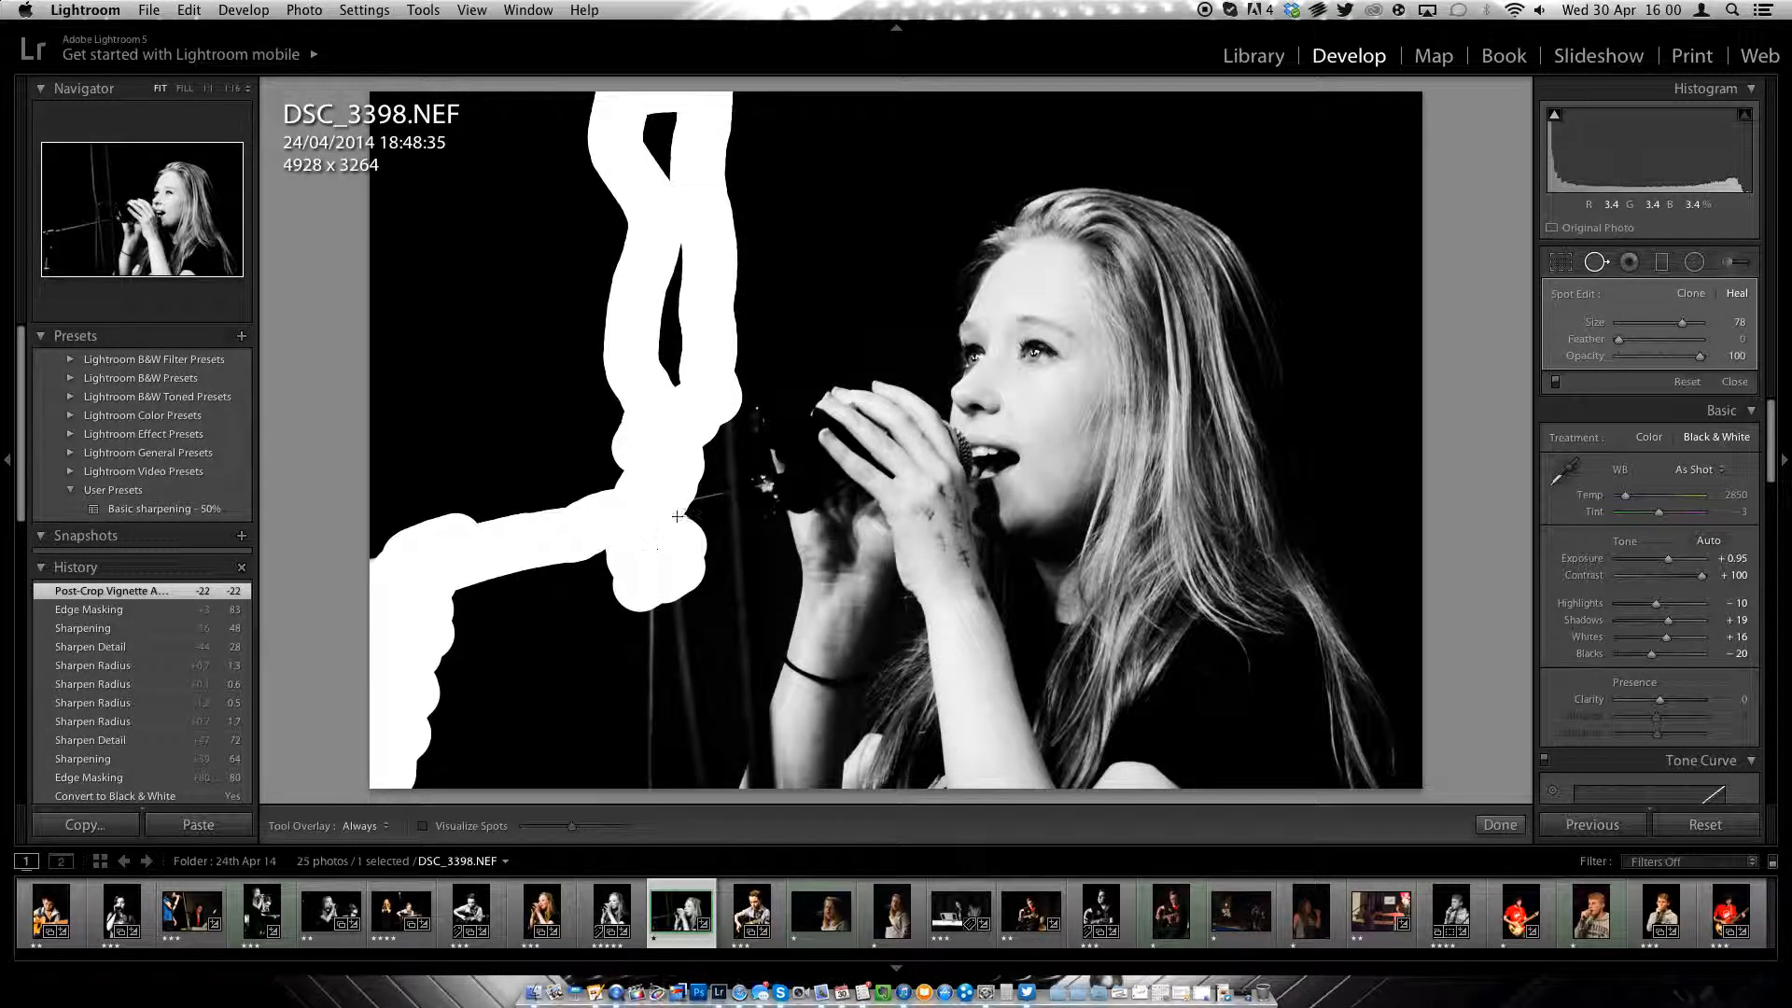
{"action": "mouse_move", "coordinate": [663, 588]}
{"action": "left_mouse_down"}
{"action": "mouse_move", "coordinate": [652, 665]}
{"action": "mouse_move", "coordinate": [681, 681]}
{"action": "mouse_move", "coordinate": [646, 792]}
{"action": "left_mouse_up"}
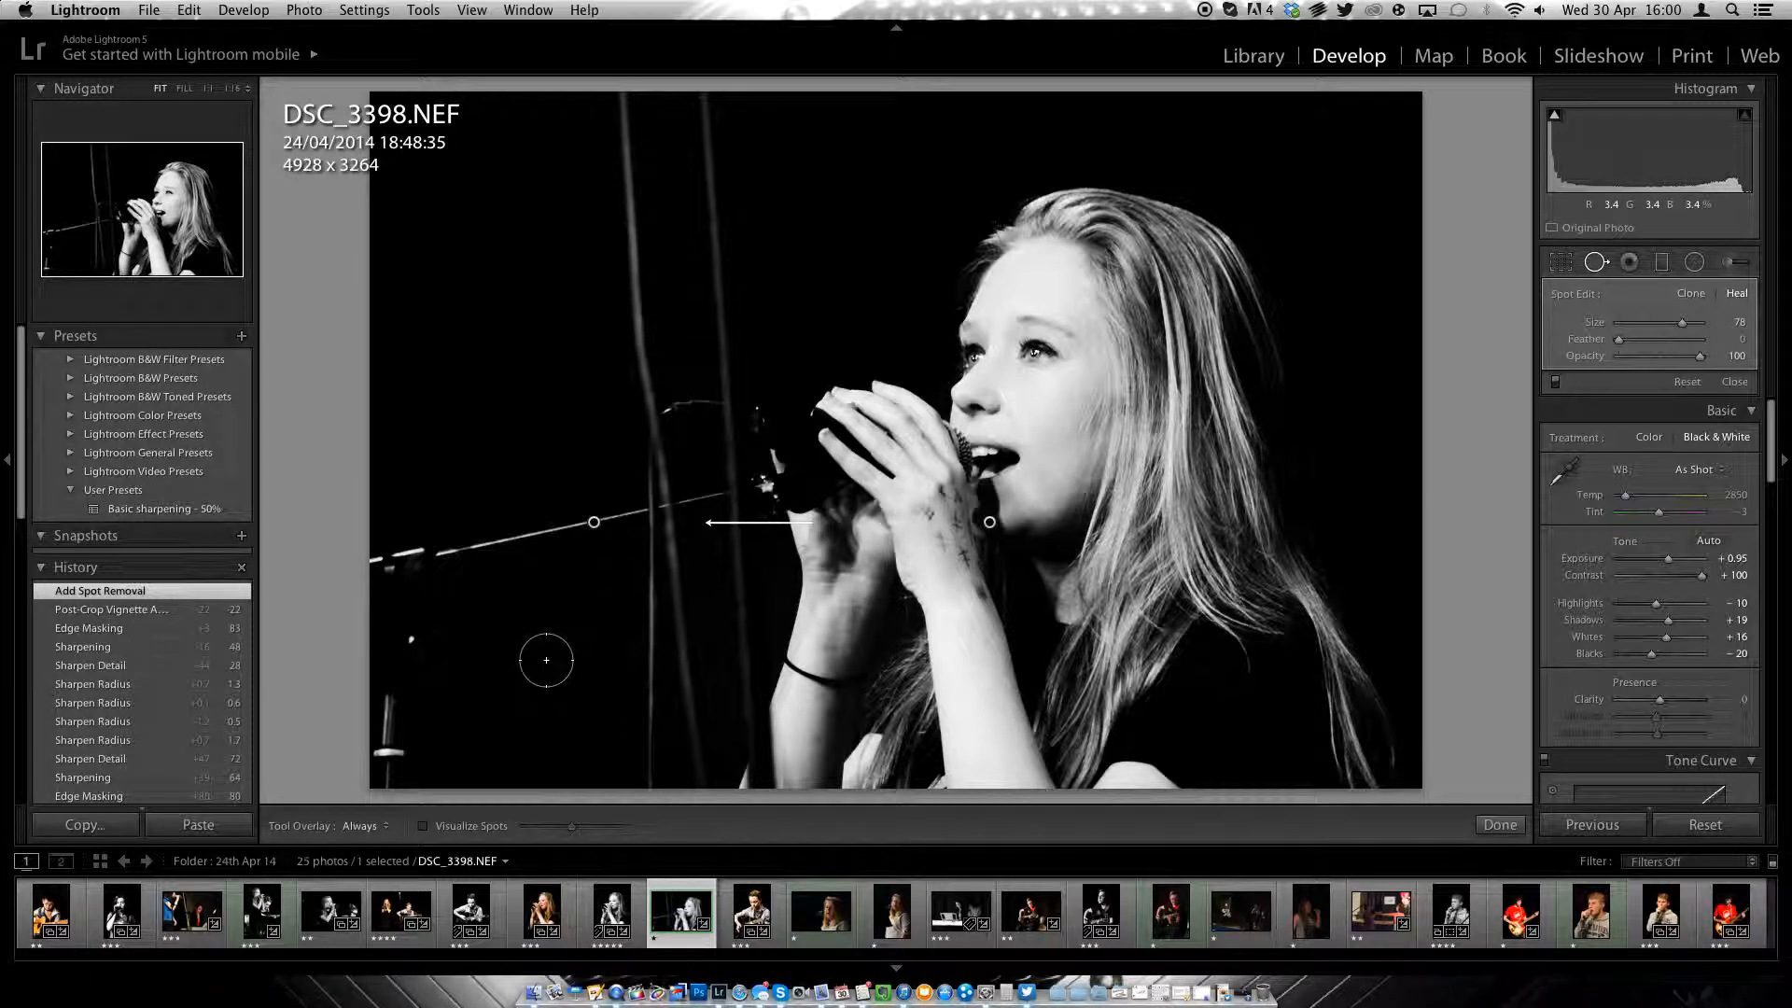
{"action": "key", "text": "super+z"}
Step: Heal the microphone stand and most of its boom arm with one stroke, moving the source to the dark background above
{"action": "mouse_move", "coordinate": [406, 777]}
{"action": "left_mouse_down"}
{"action": "mouse_move", "coordinate": [403, 705]}
{"action": "mouse_move", "coordinate": [380, 723]}
{"action": "mouse_move", "coordinate": [419, 547]}
{"action": "mouse_move", "coordinate": [558, 527]}
{"action": "left_mouse_up"}
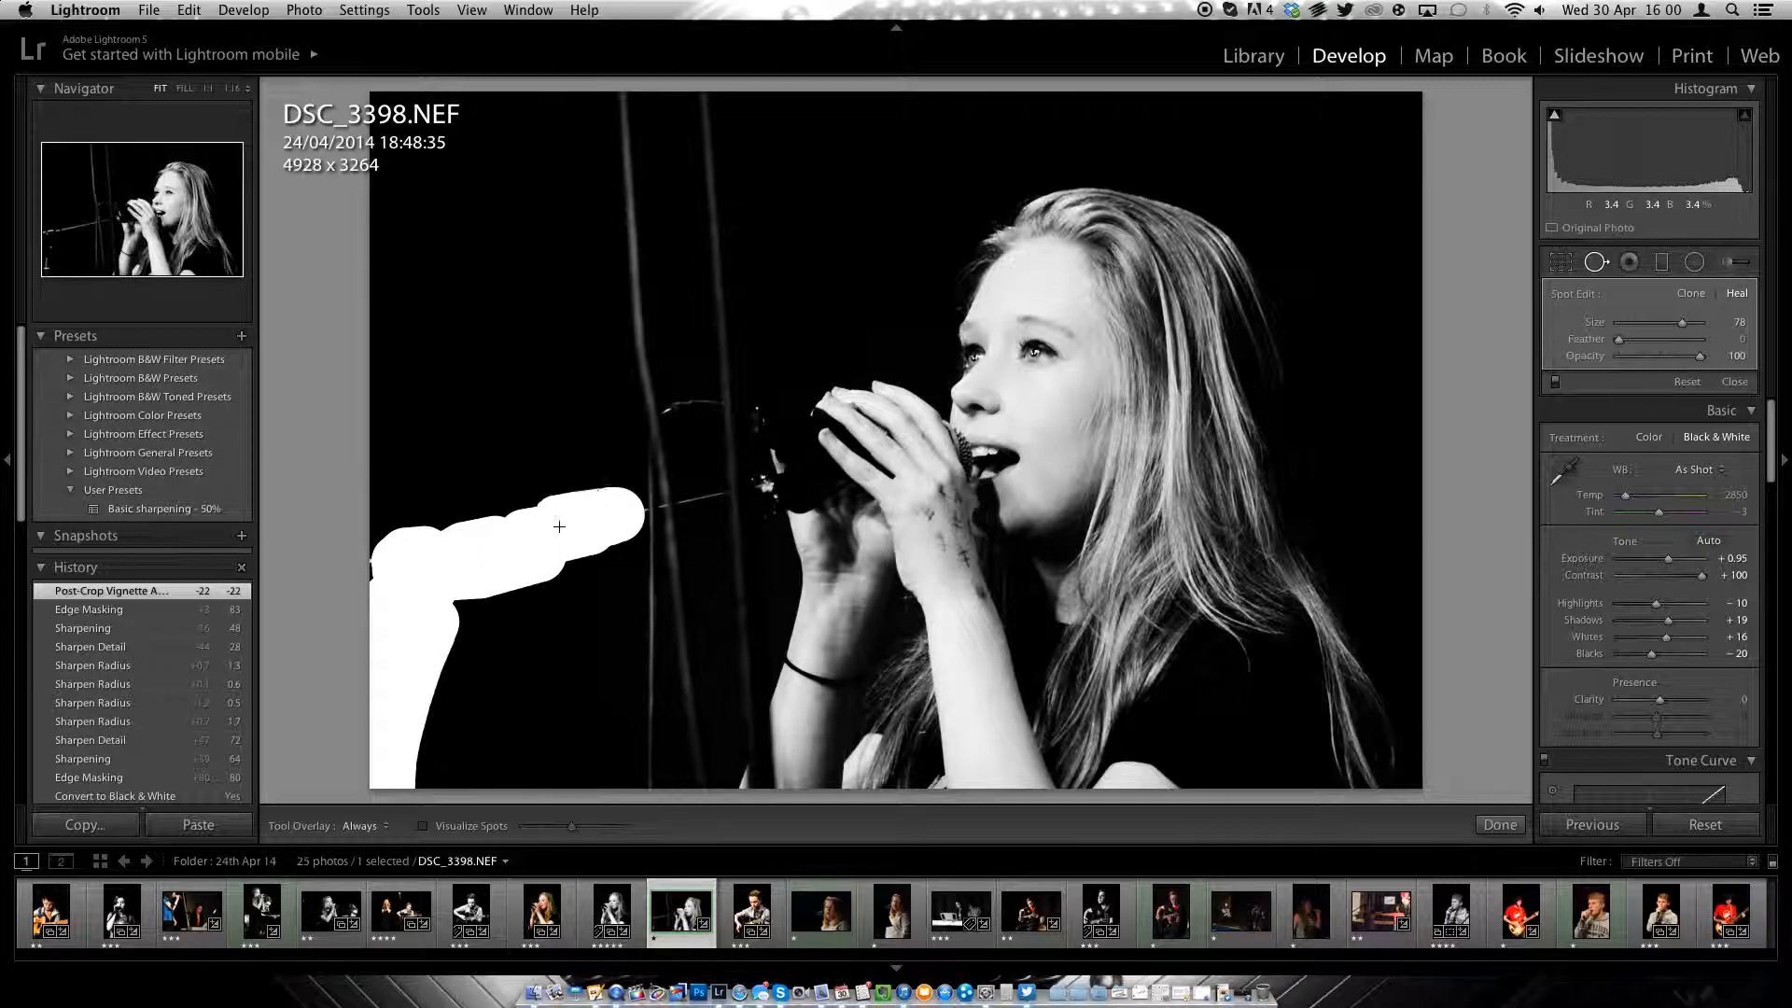
{"action": "left_click_drag", "start_coordinate": [392, 578], "coordinate": [392, 578]}
{"action": "mouse_move", "coordinate": [675, 221]}
{"action": "left_mouse_down"}
{"action": "mouse_move", "coordinate": [448, 311]}
{"action": "mouse_move", "coordinate": [436, 360]}
{"action": "left_mouse_up"}
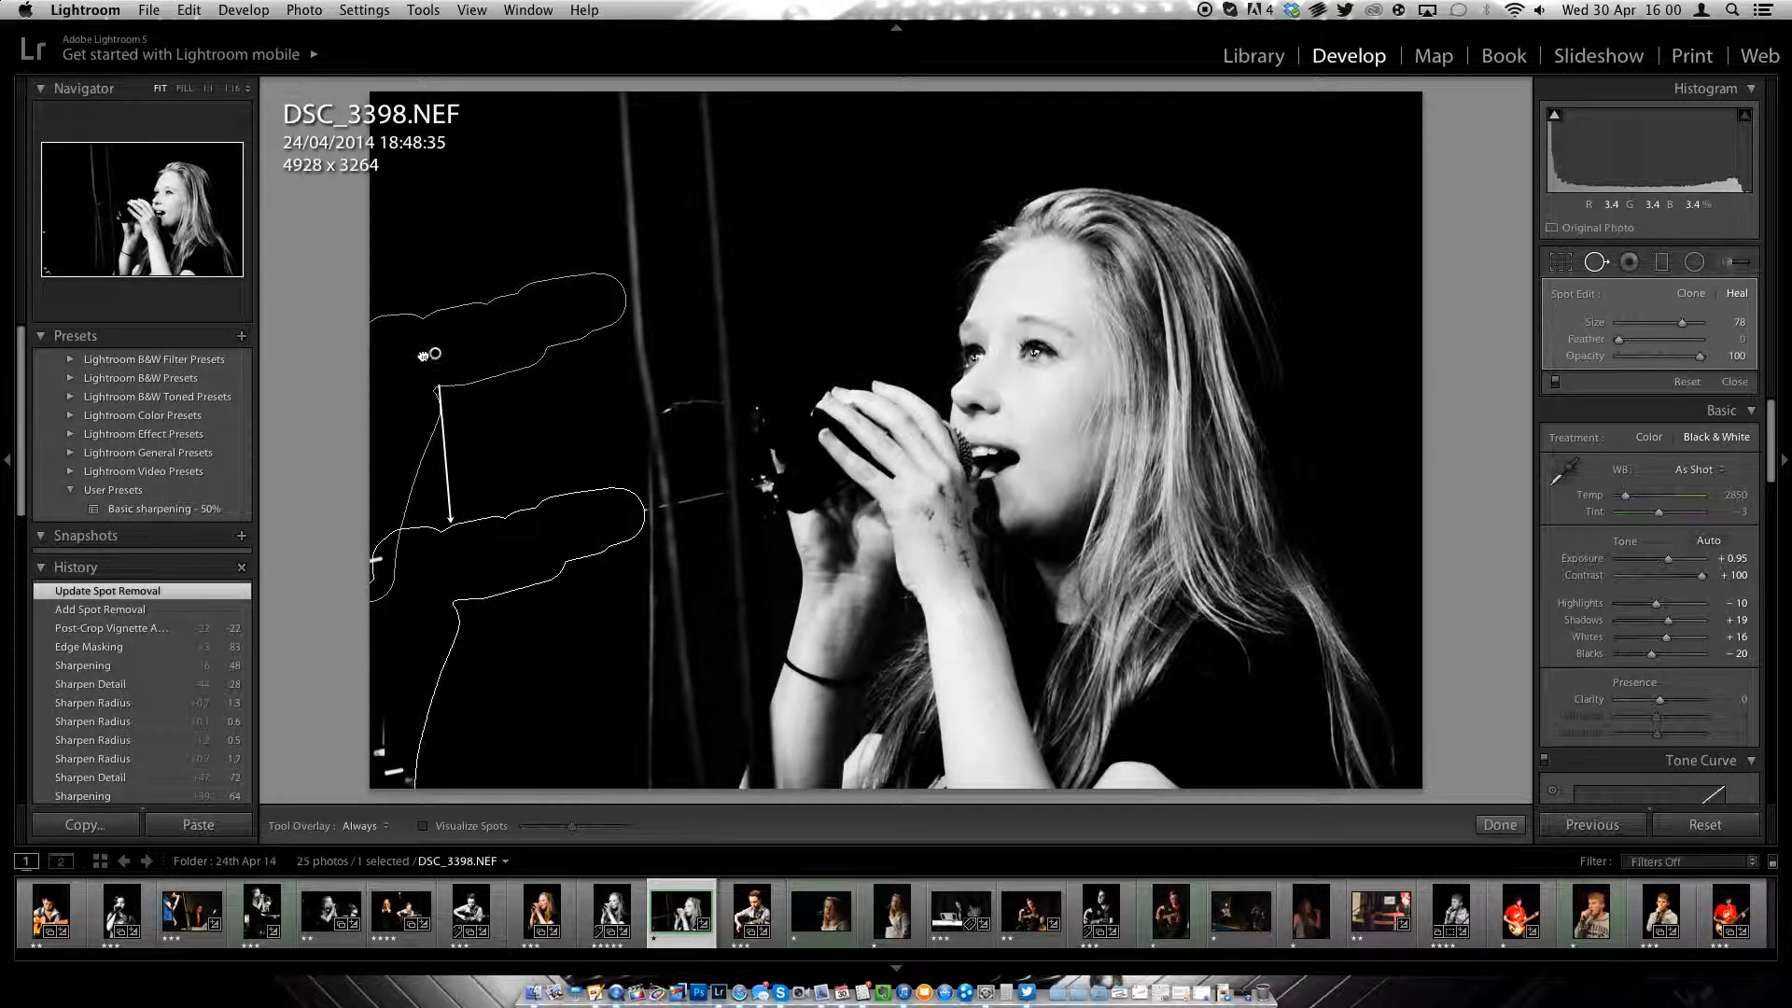
{"action": "left_click_drag", "start_coordinate": [417, 346], "coordinate": [411, 292]}
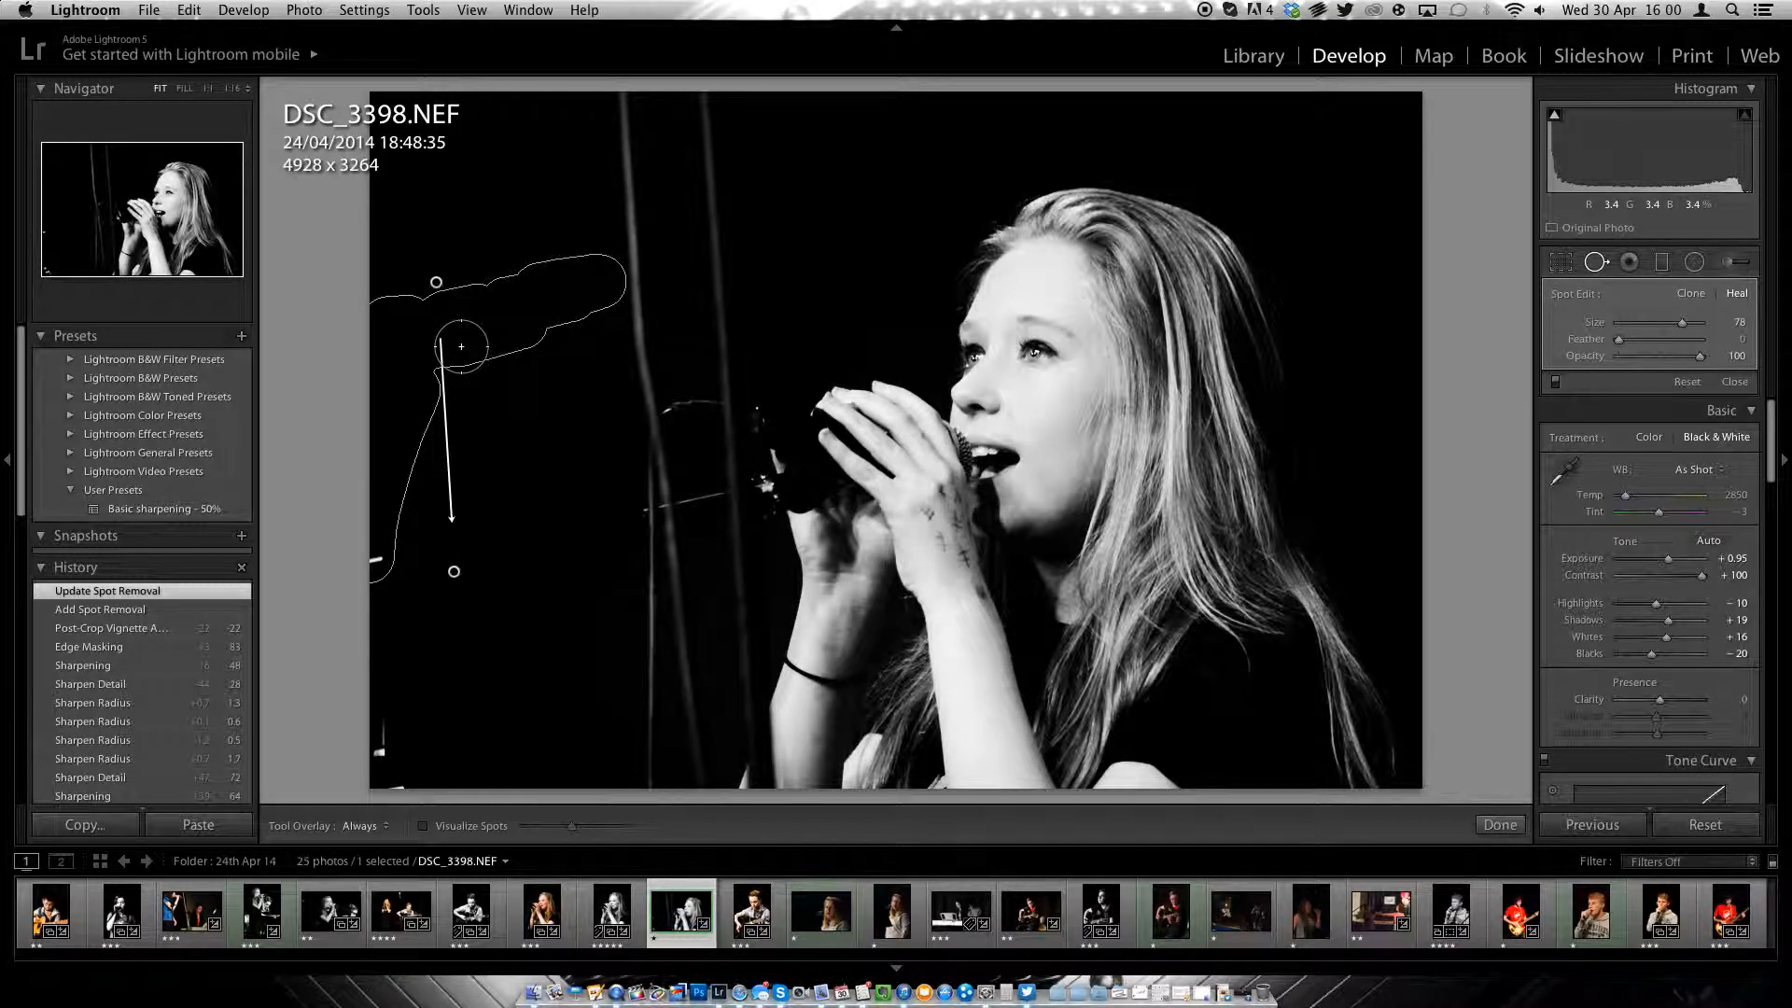
{"action": "left_click", "coordinate": [461, 346]}
{"action": "left_click", "coordinate": [453, 571]}
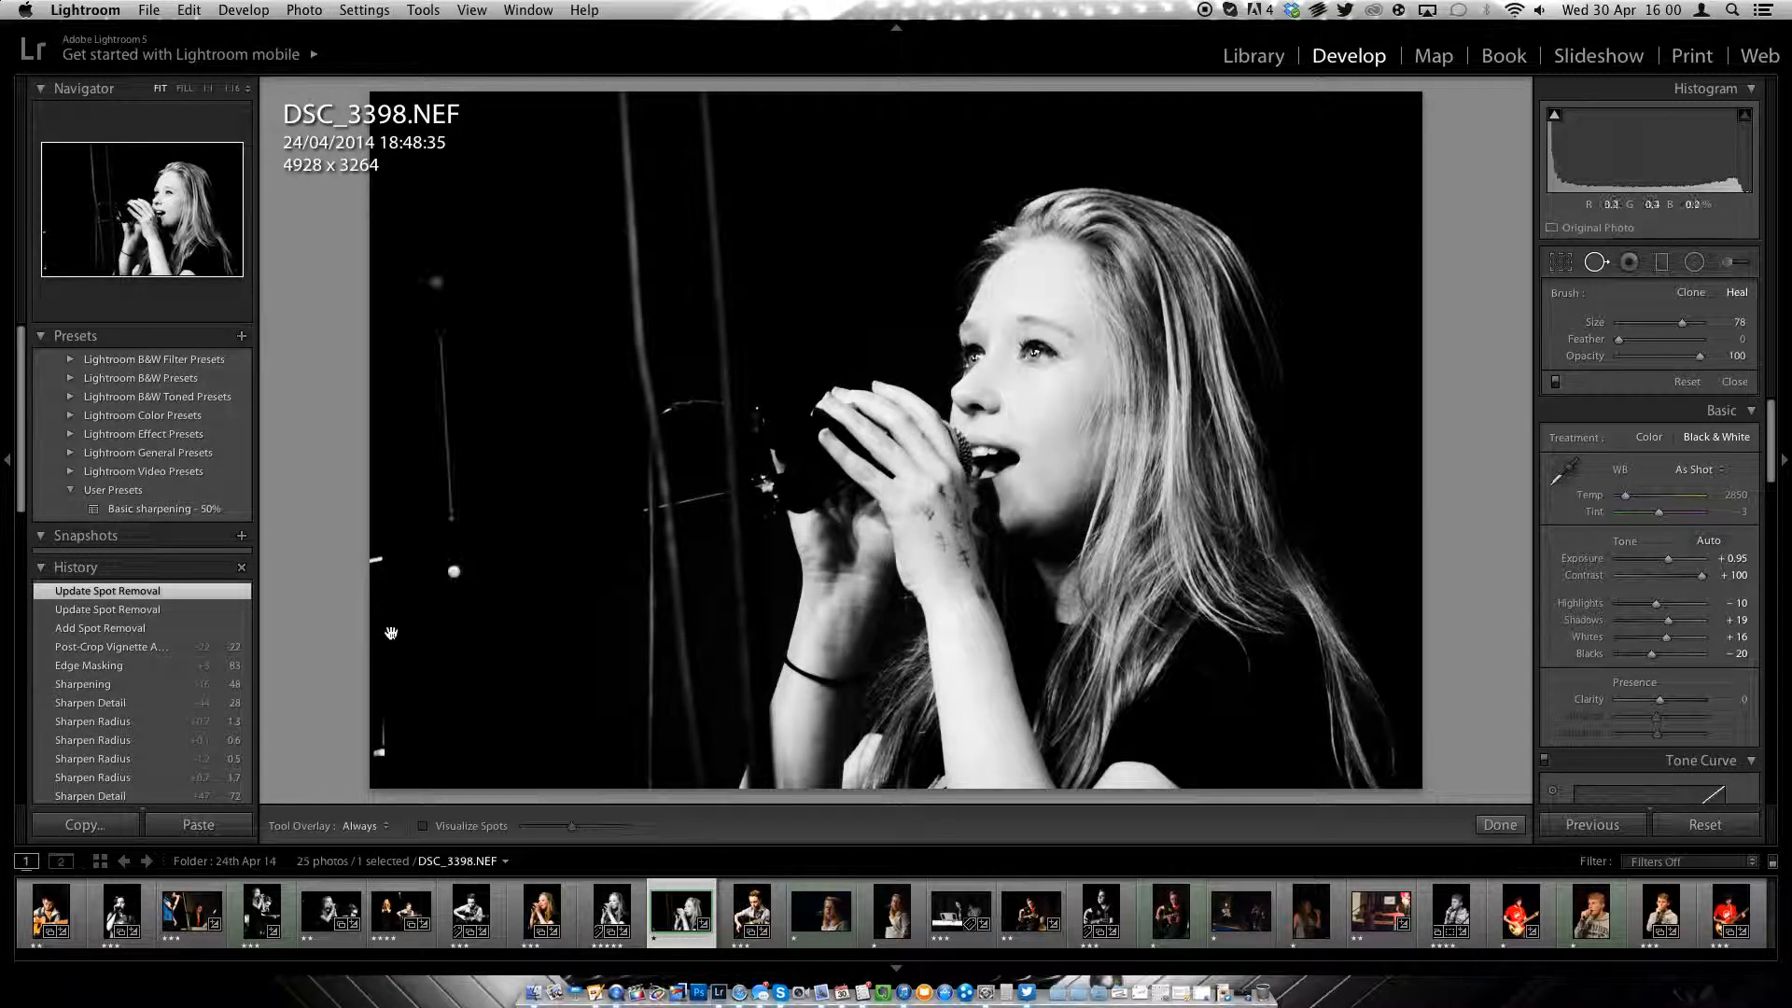
{"action": "key", "text": "q"}
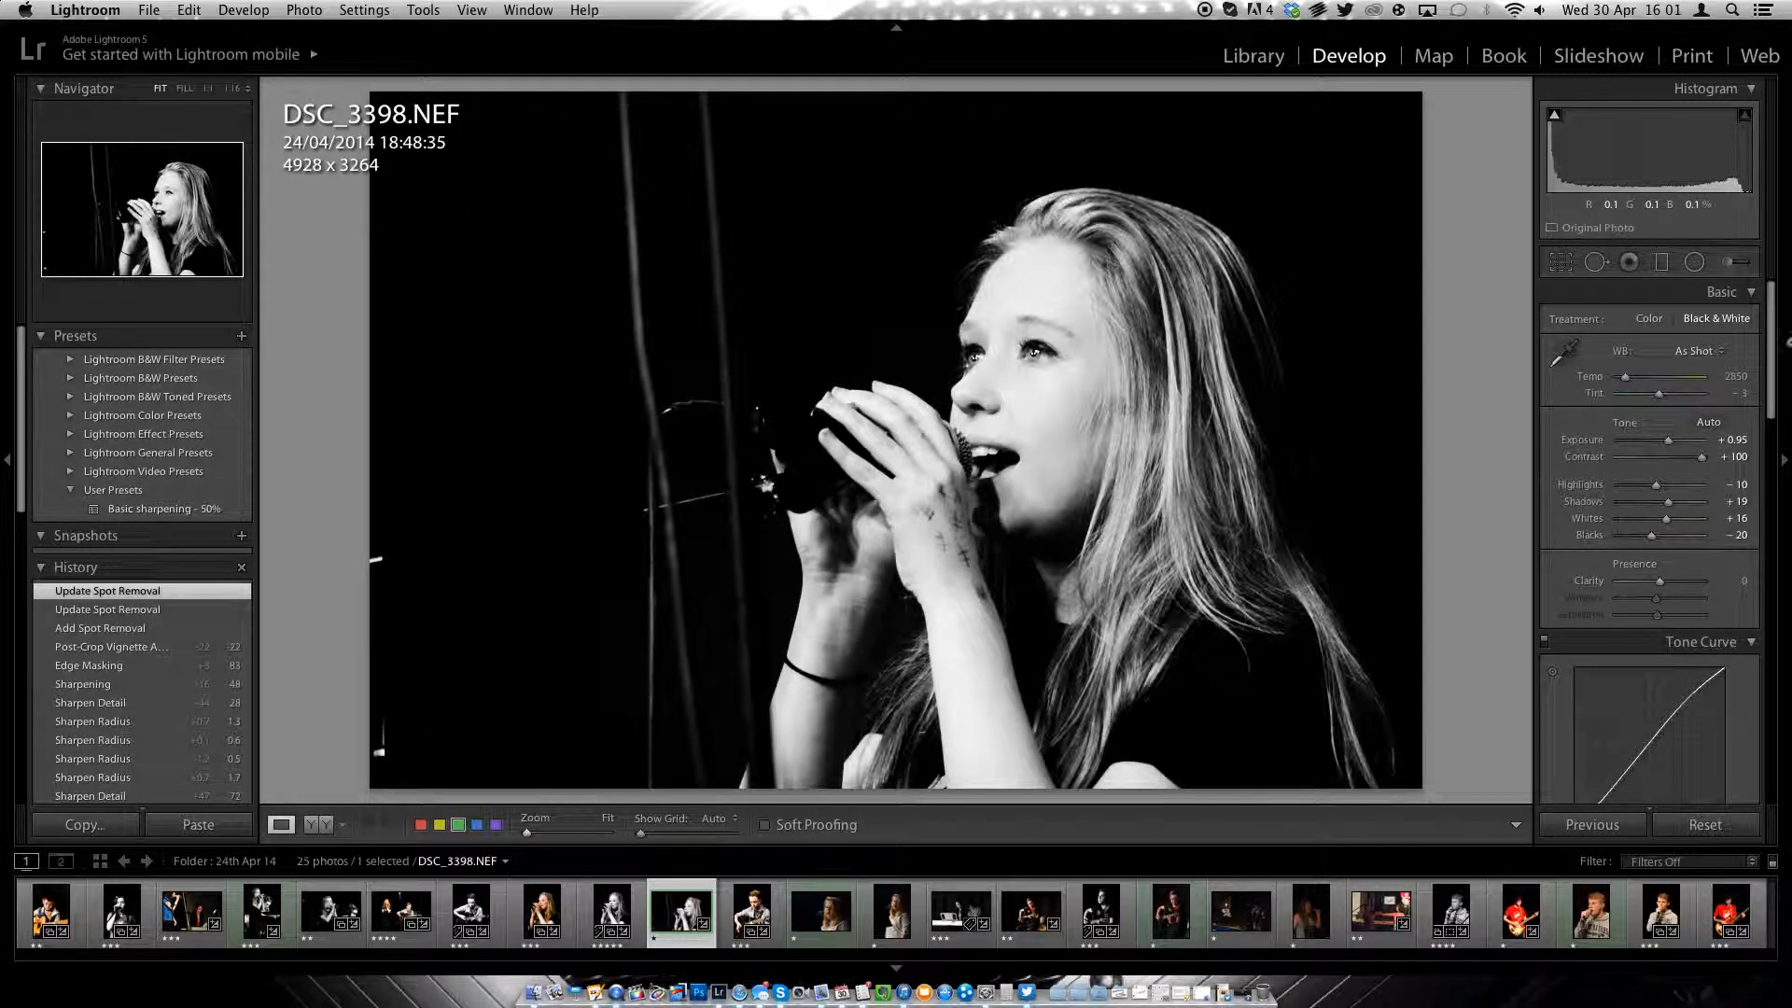
Step: Heal the leftover bright marks along the photo's left edge and the left hanging cable from top to bottom
{"action": "key", "text": "q"}
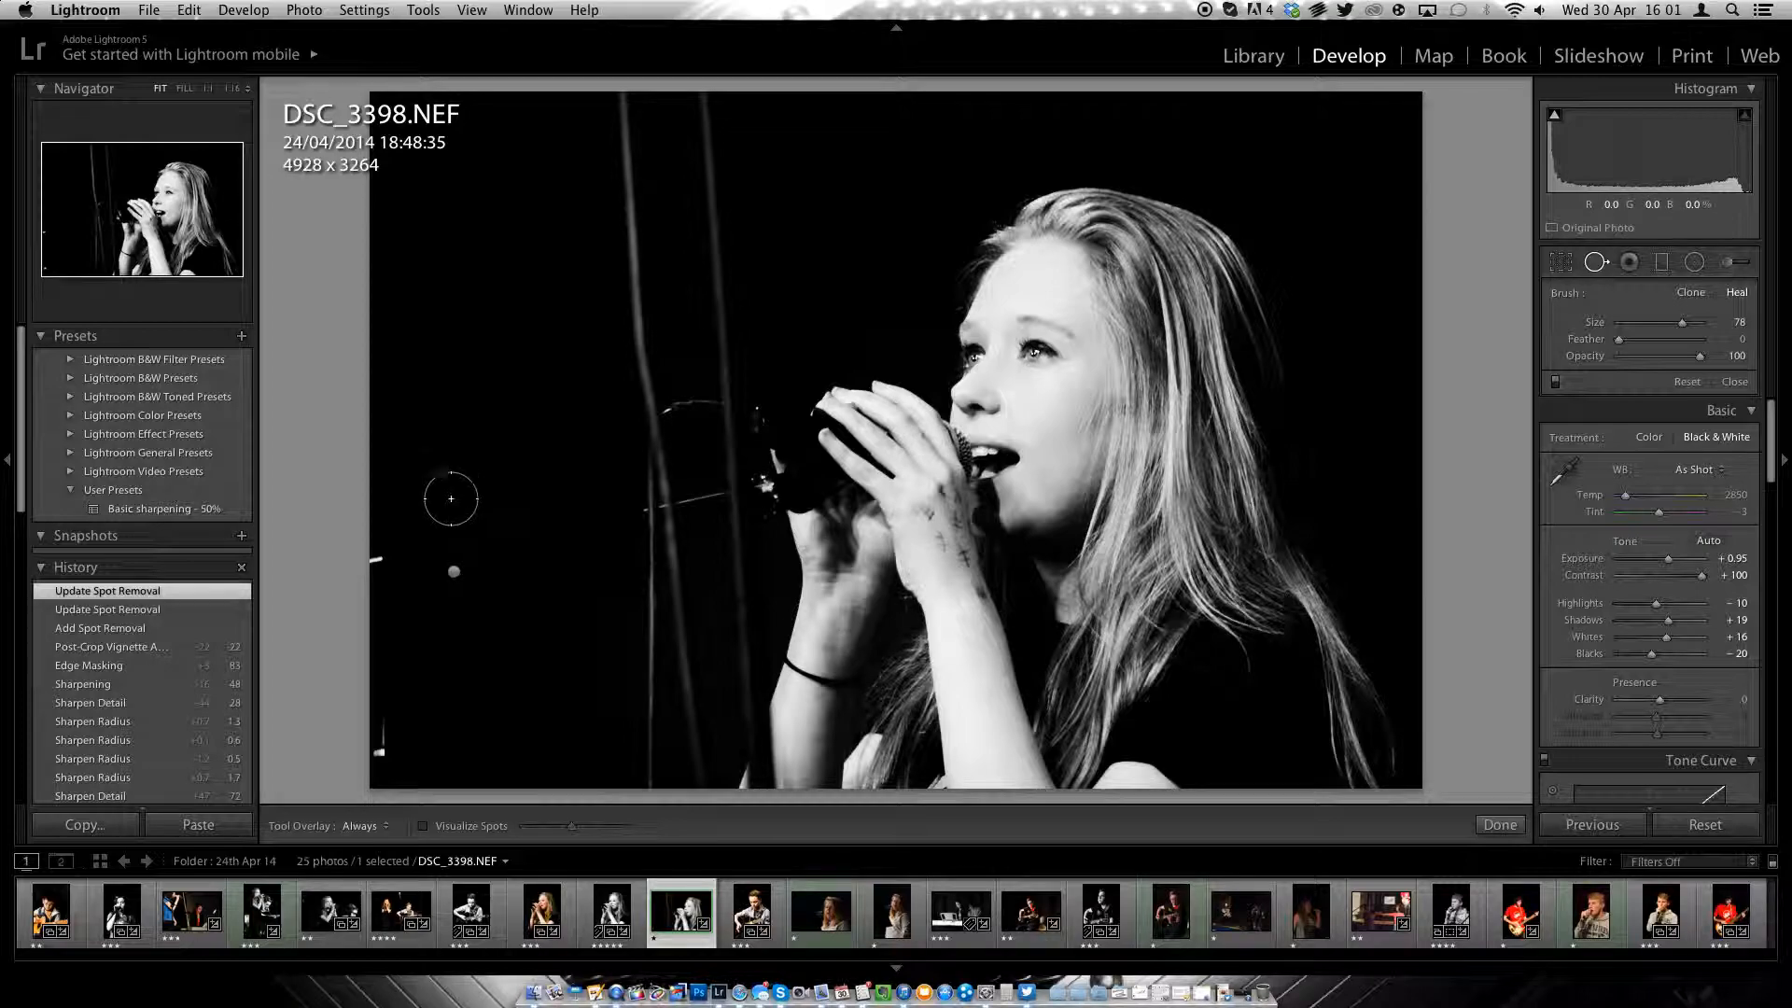
{"action": "mouse_move", "coordinate": [406, 513]}
{"action": "left_mouse_down"}
{"action": "mouse_move", "coordinate": [372, 549]}
{"action": "mouse_move", "coordinate": [384, 776]}
{"action": "mouse_move", "coordinate": [392, 737]}
{"action": "left_mouse_up"}
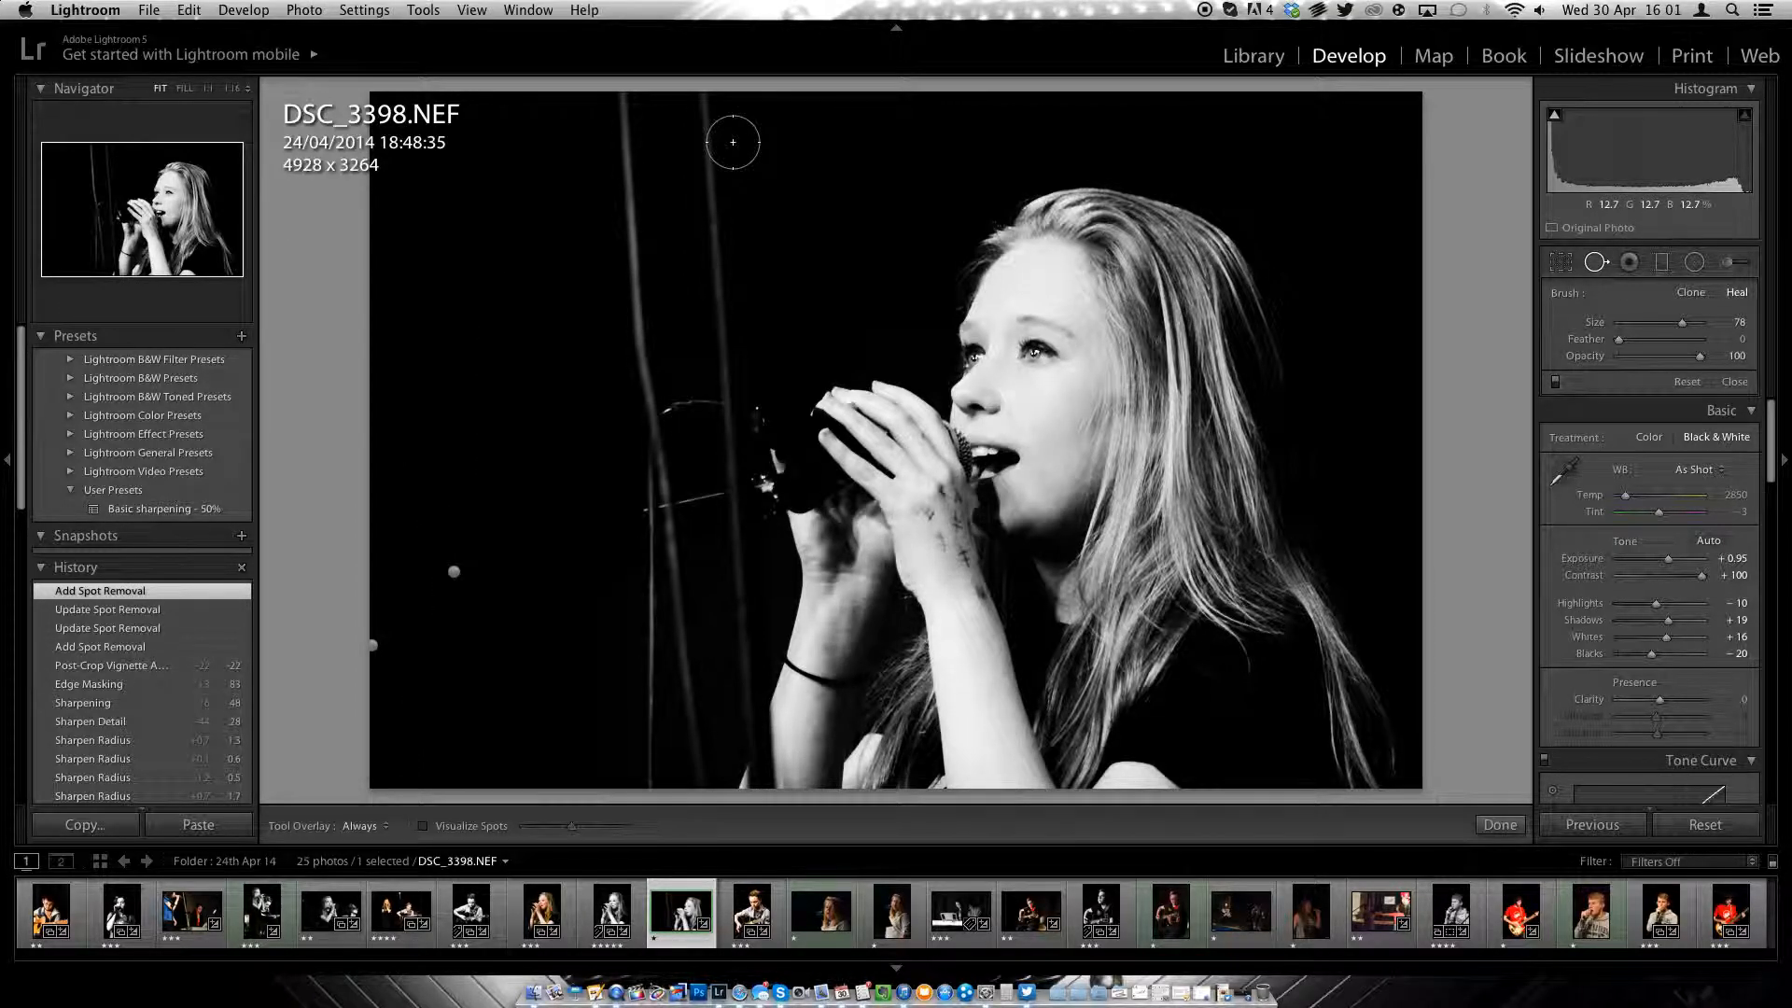
{"action": "mouse_move", "coordinate": [620, 109]}
{"action": "left_mouse_down"}
{"action": "mouse_move", "coordinate": [658, 725]}
{"action": "mouse_move", "coordinate": [689, 776]}
{"action": "mouse_move", "coordinate": [665, 787]}
{"action": "mouse_move", "coordinate": [692, 723]}
{"action": "mouse_move", "coordinate": [677, 612]}
{"action": "left_mouse_up"}
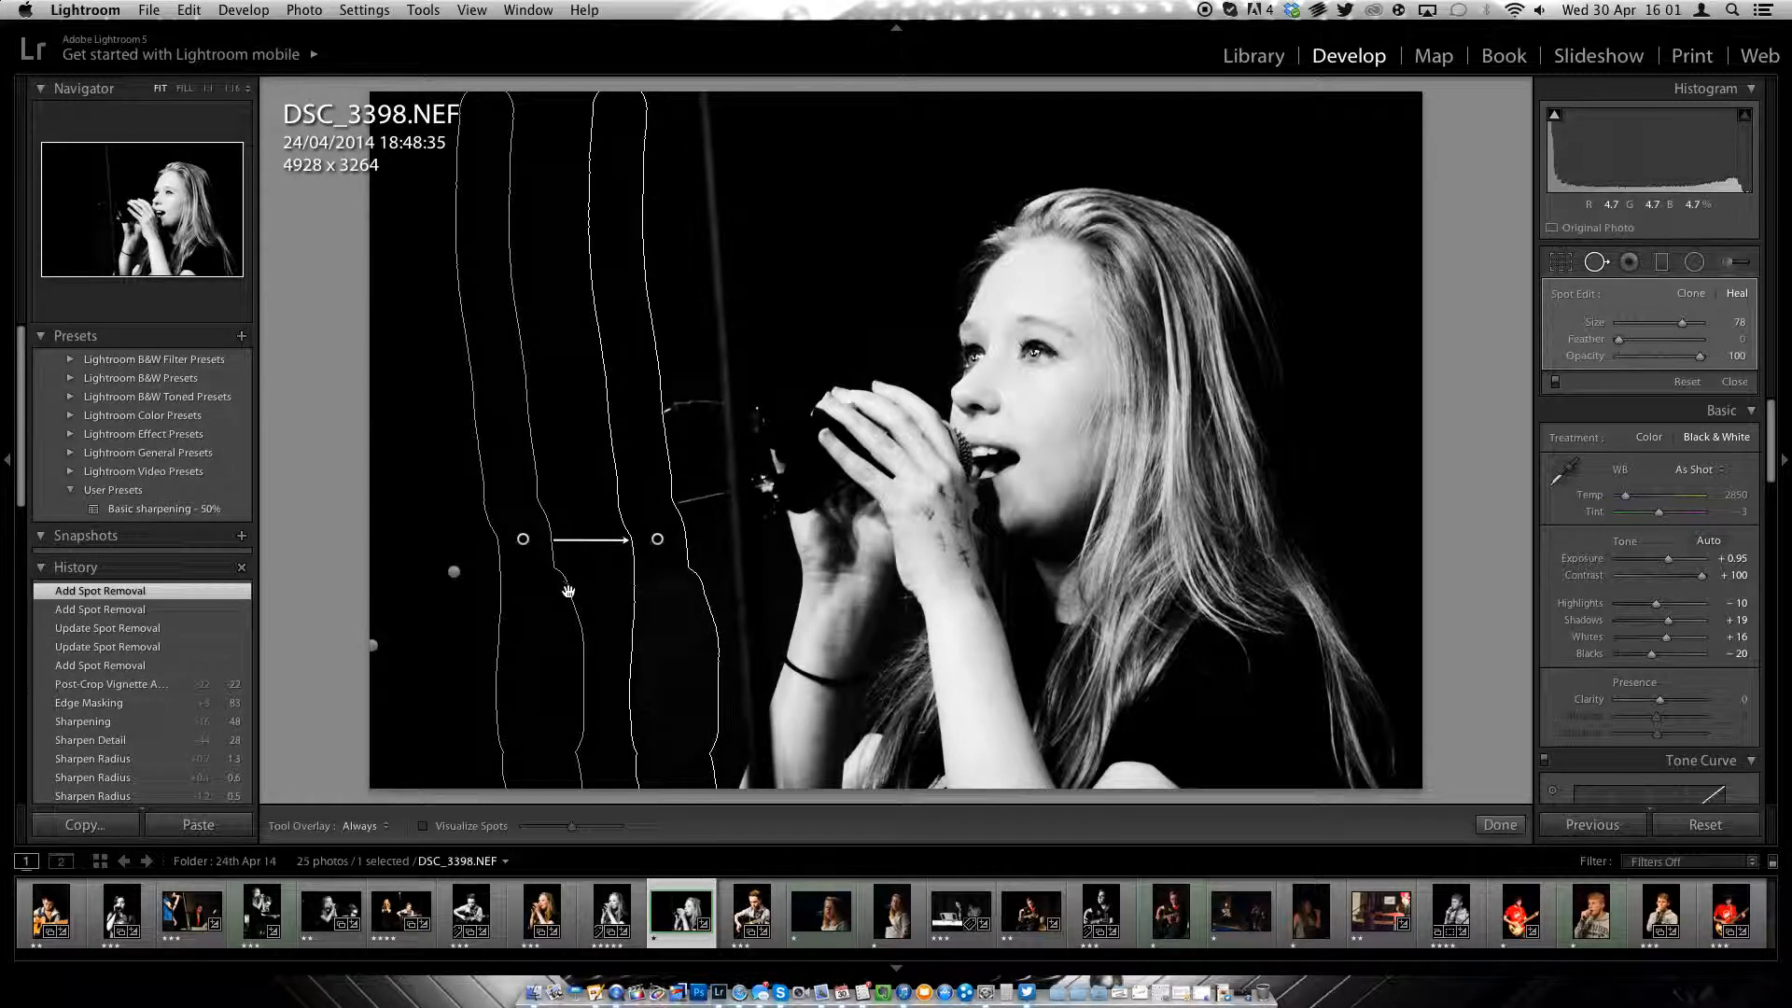
{"action": "key", "text": "Return"}
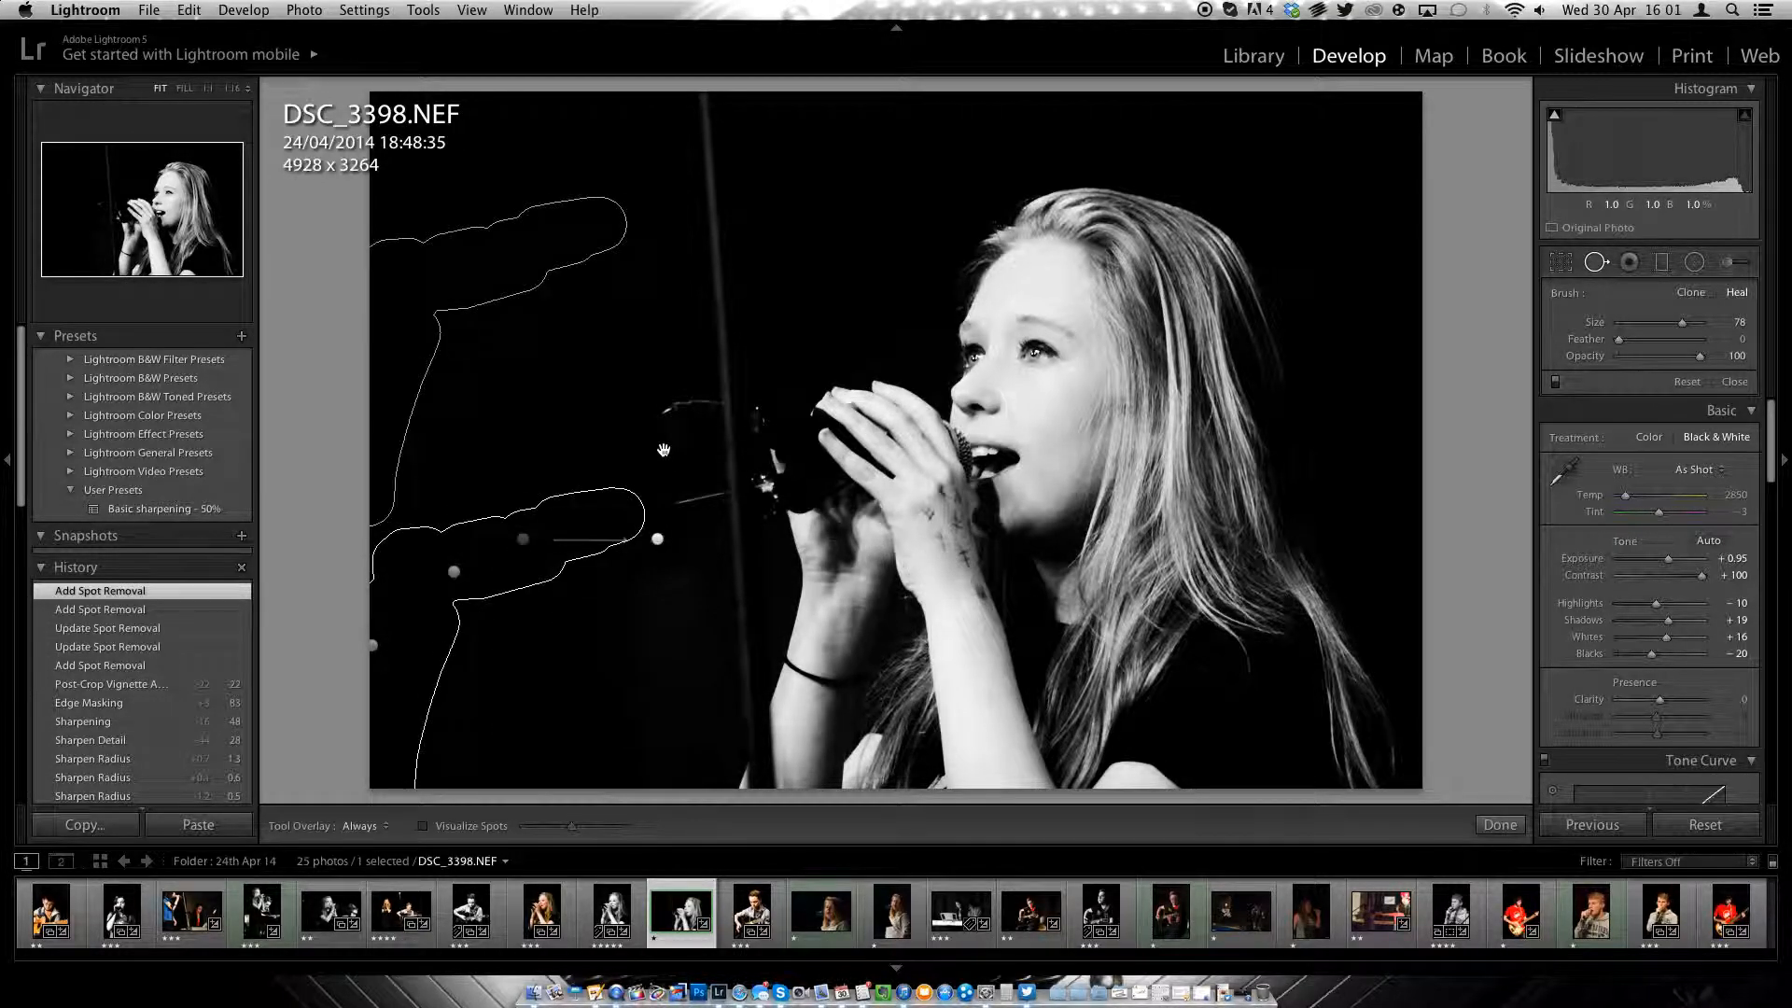
Step: Heal the right hanging cable and the boom remnants beside the singer's microphone, using the dark background as the source
{"action": "left_click", "coordinate": [685, 505]}
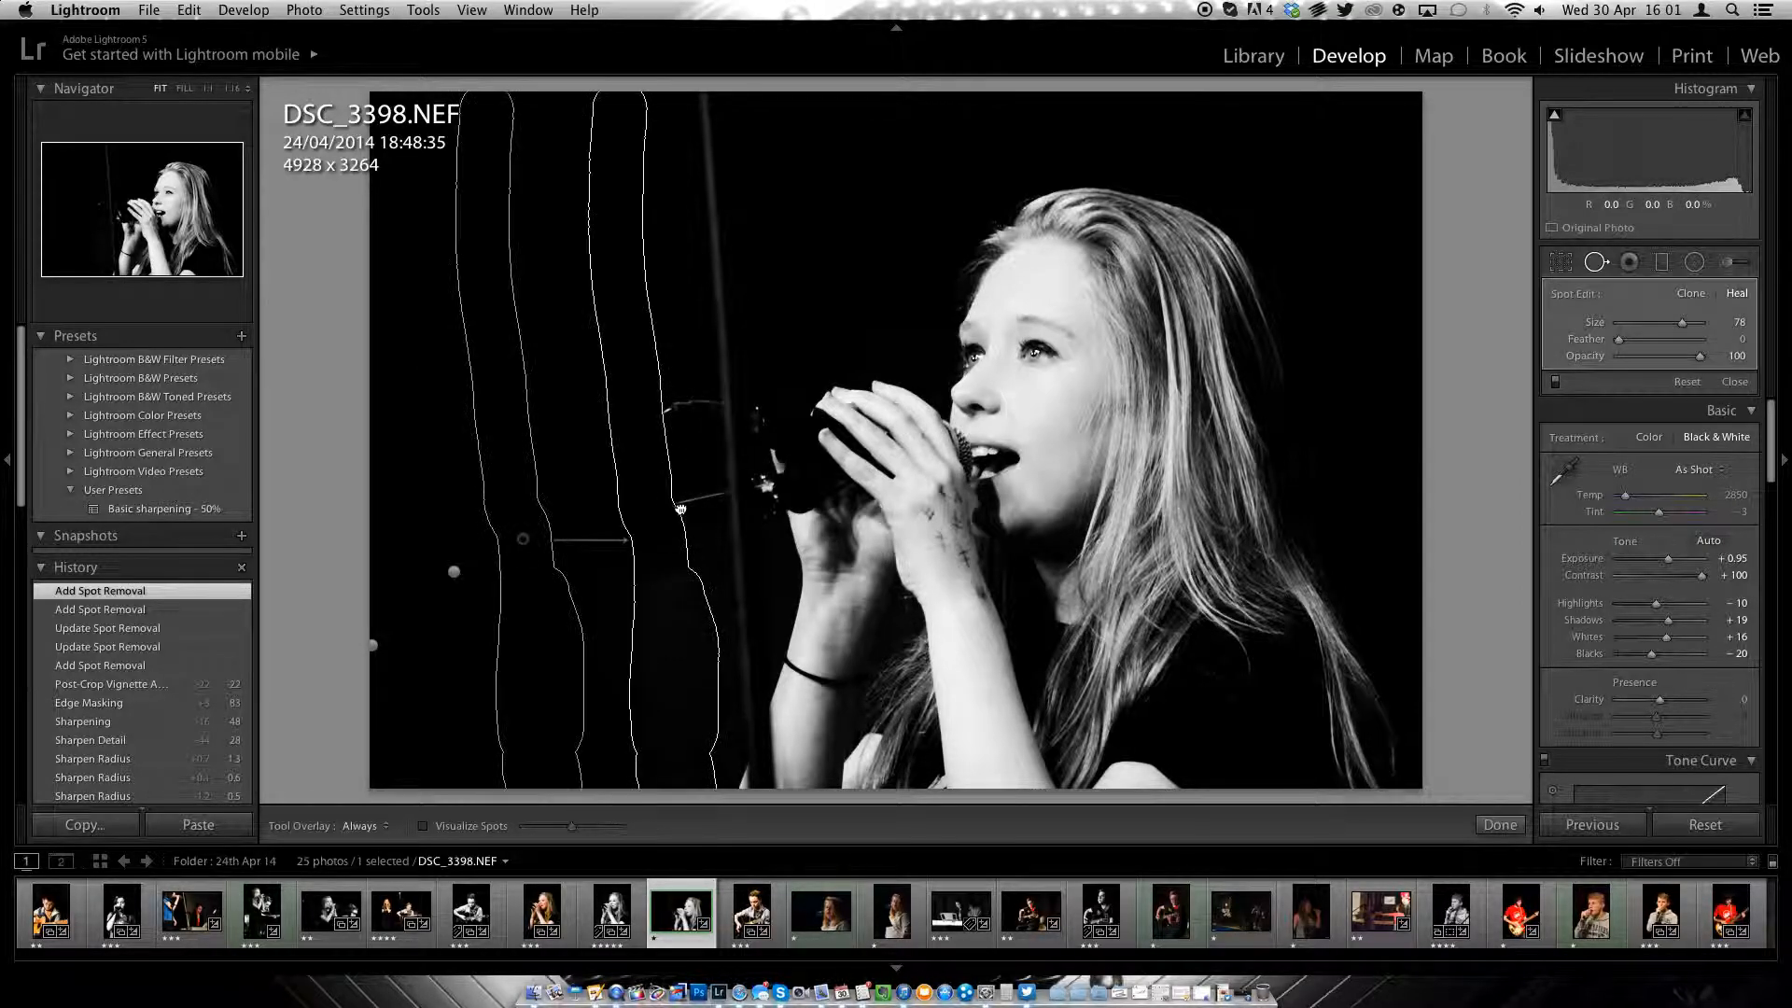
{"action": "left_click_drag", "start_coordinate": [698, 497], "coordinate": [743, 644]}
{"action": "mouse_move", "coordinate": [725, 538]}
{"action": "left_mouse_down"}
{"action": "mouse_move", "coordinate": [713, 421]}
{"action": "mouse_move", "coordinate": [654, 396]}
{"action": "mouse_move", "coordinate": [713, 375]}
{"action": "mouse_move", "coordinate": [734, 243]}
{"action": "mouse_move", "coordinate": [700, 105]}
{"action": "left_mouse_up"}
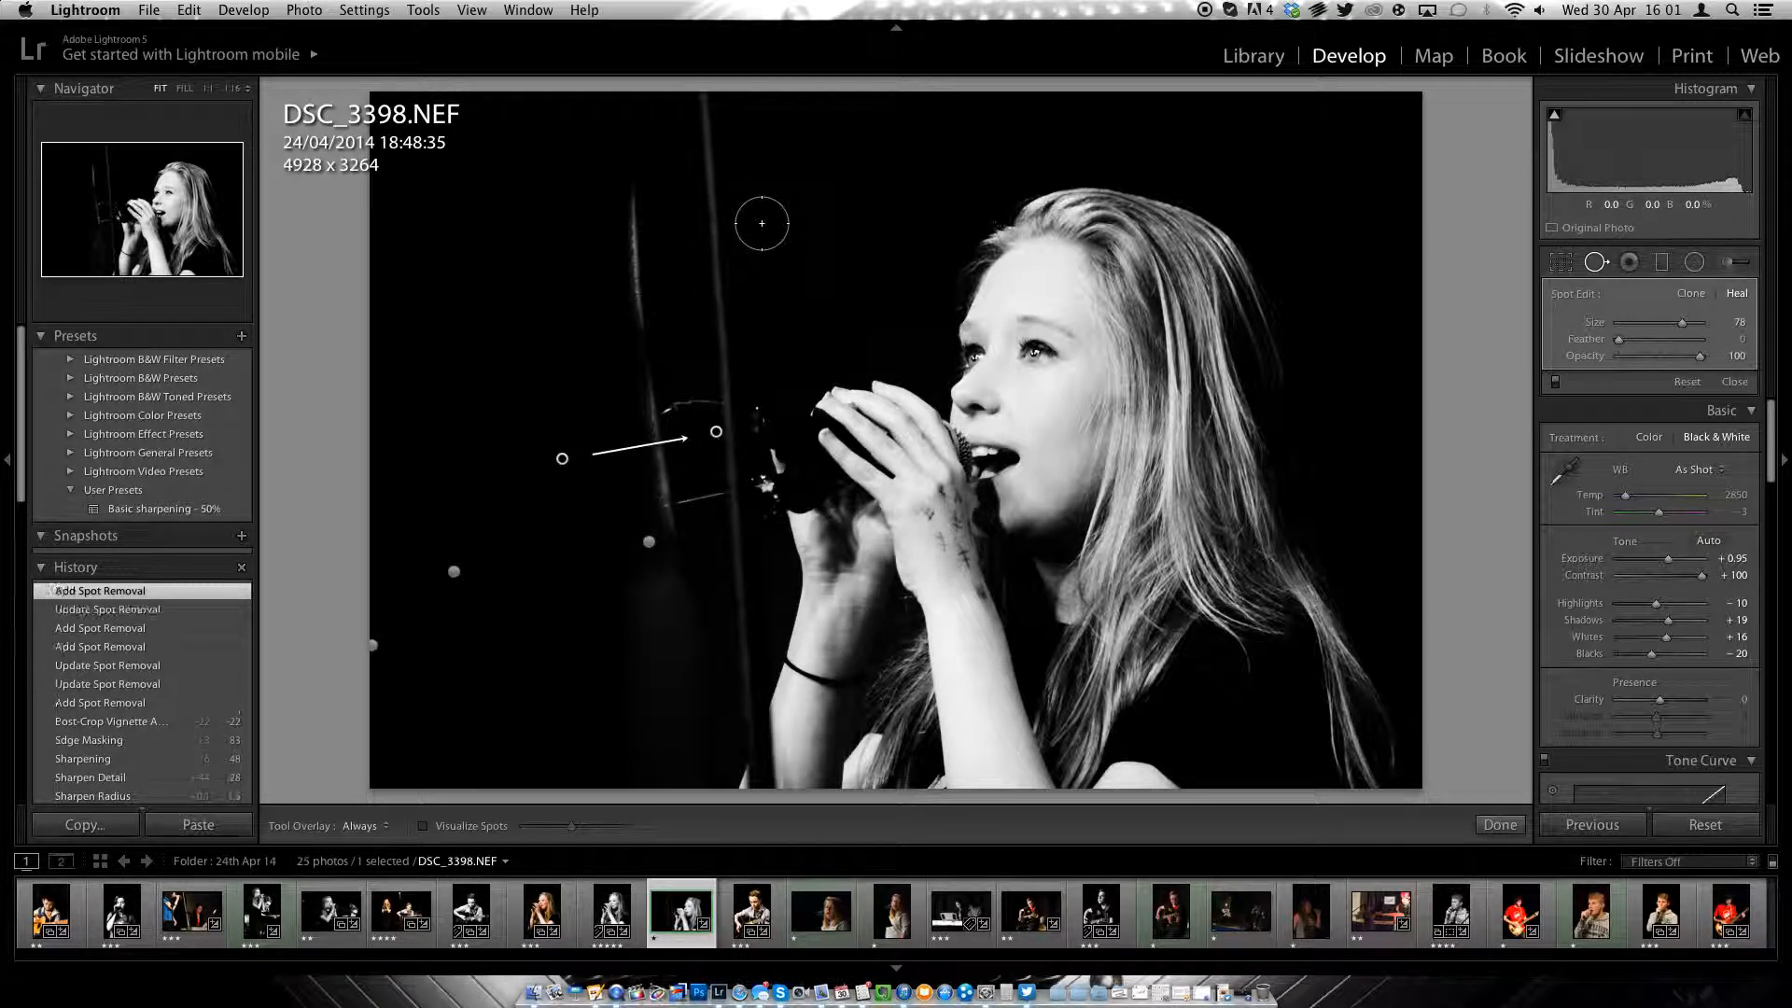
{"action": "key", "text": "Return"}
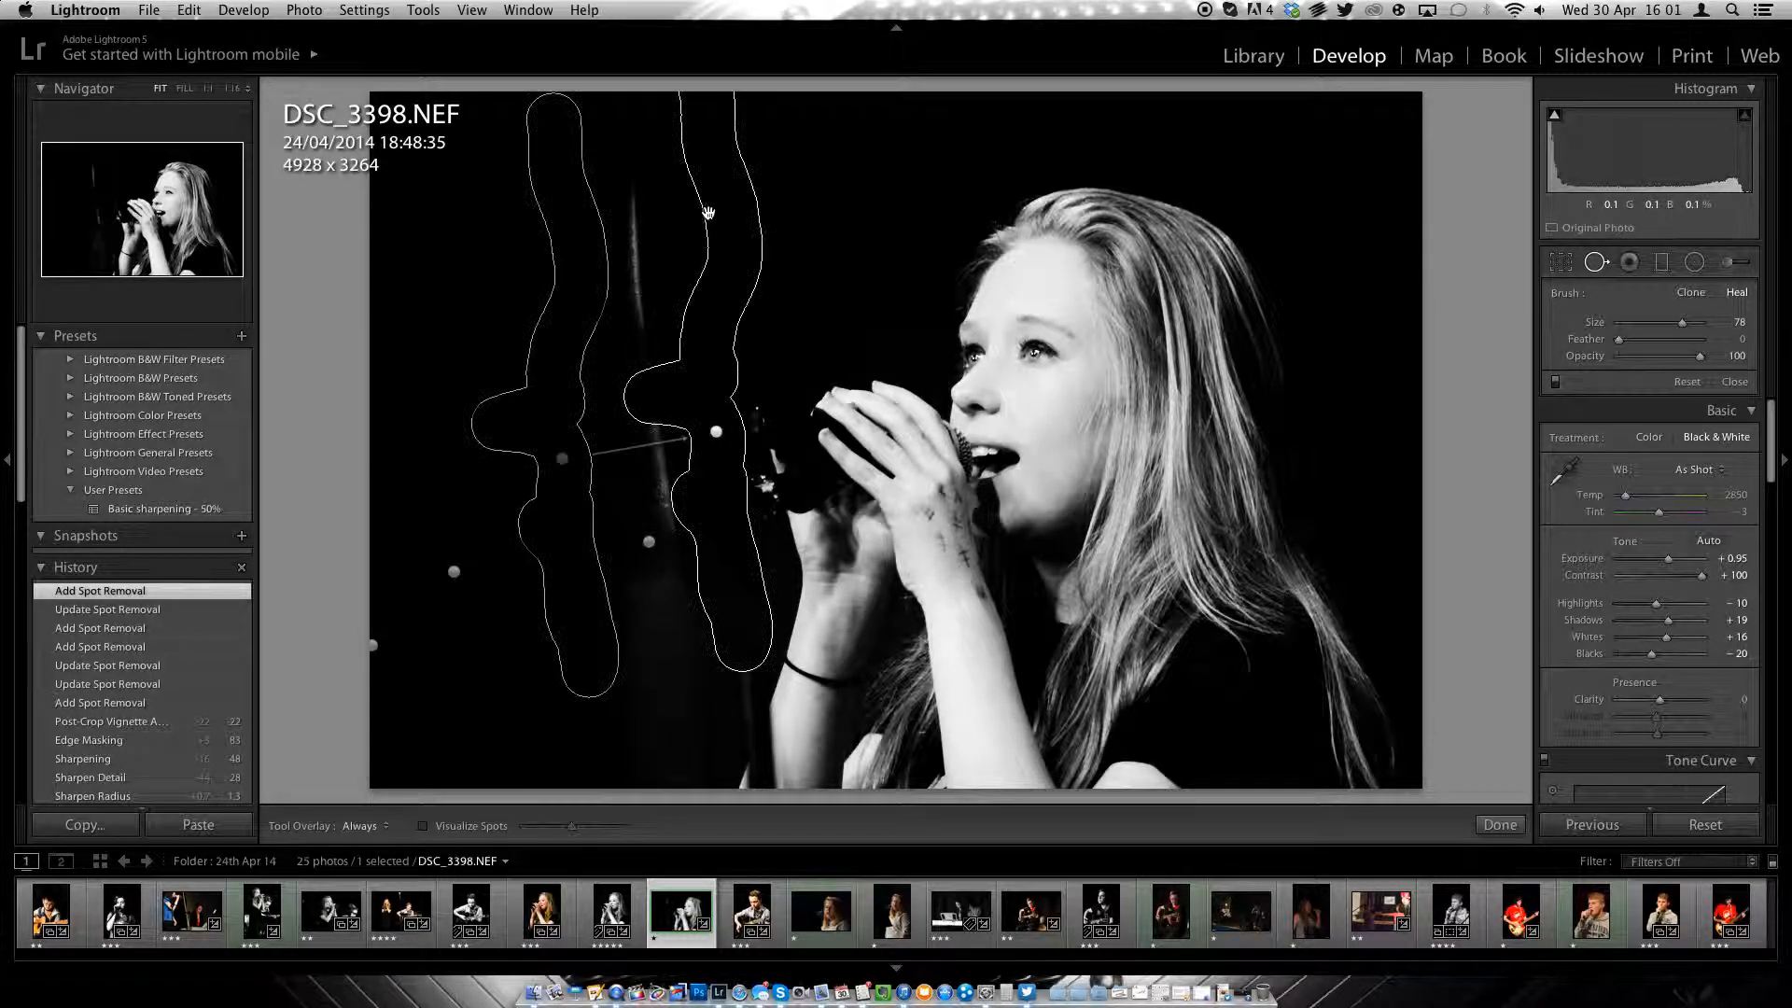
Step: Heal the remaining streak of the left cable, move its source to the dark background away from the singer, and close Spot Removal
{"action": "mouse_move", "coordinate": [641, 231]}
{"action": "left_mouse_down"}
{"action": "mouse_move", "coordinate": [627, 276]}
{"action": "mouse_move", "coordinate": [671, 574]}
{"action": "mouse_move", "coordinate": [743, 688]}
{"action": "mouse_move", "coordinate": [707, 728]}
{"action": "left_mouse_up"}
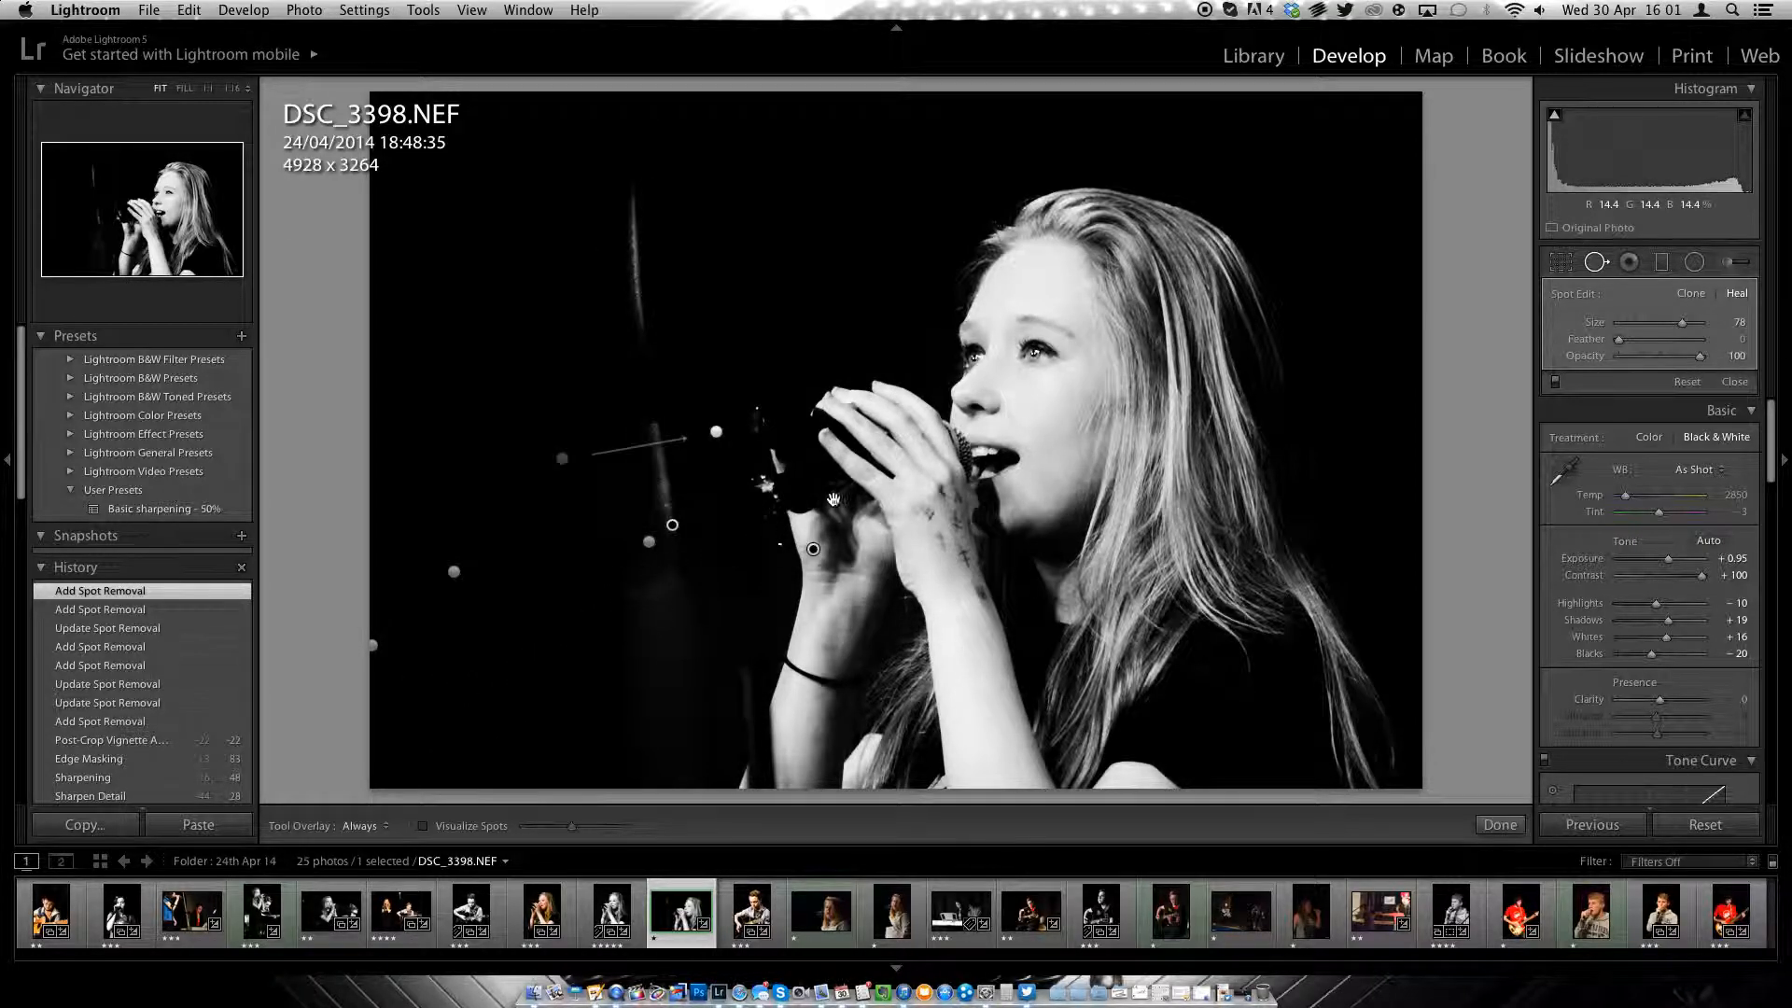
{"action": "left_click_drag", "start_coordinate": [813, 549], "coordinate": [479, 569]}
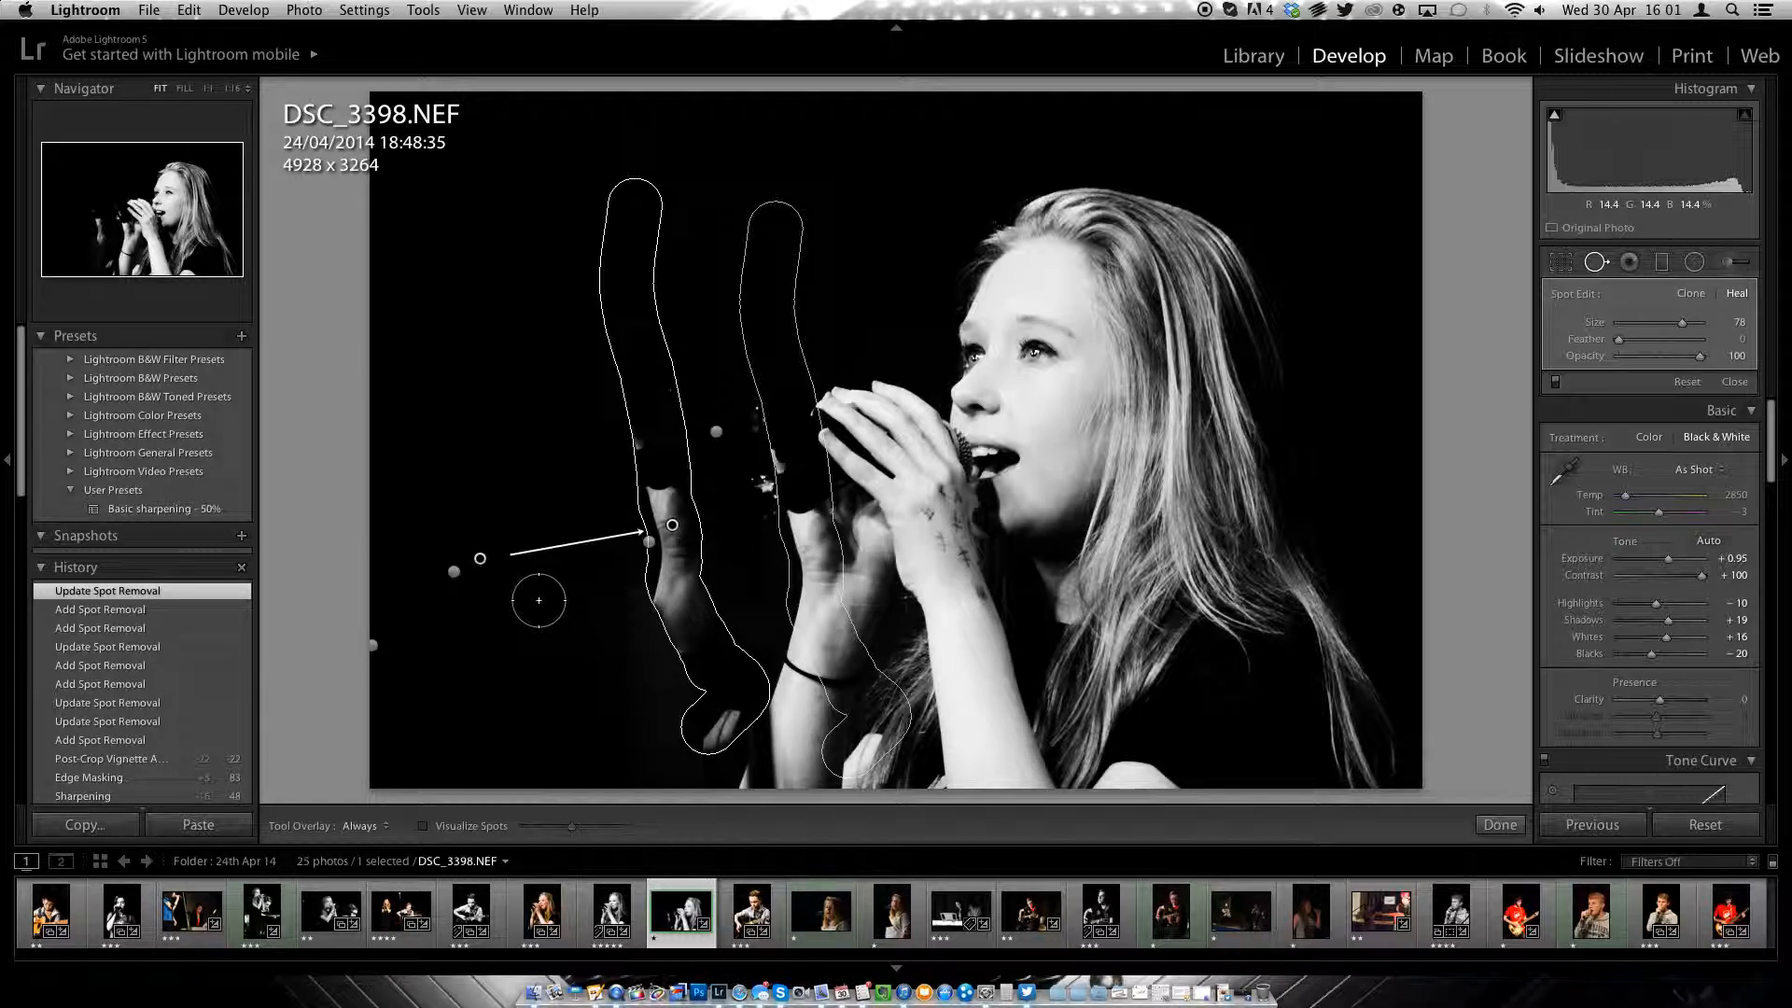
{"action": "key", "text": "Return"}
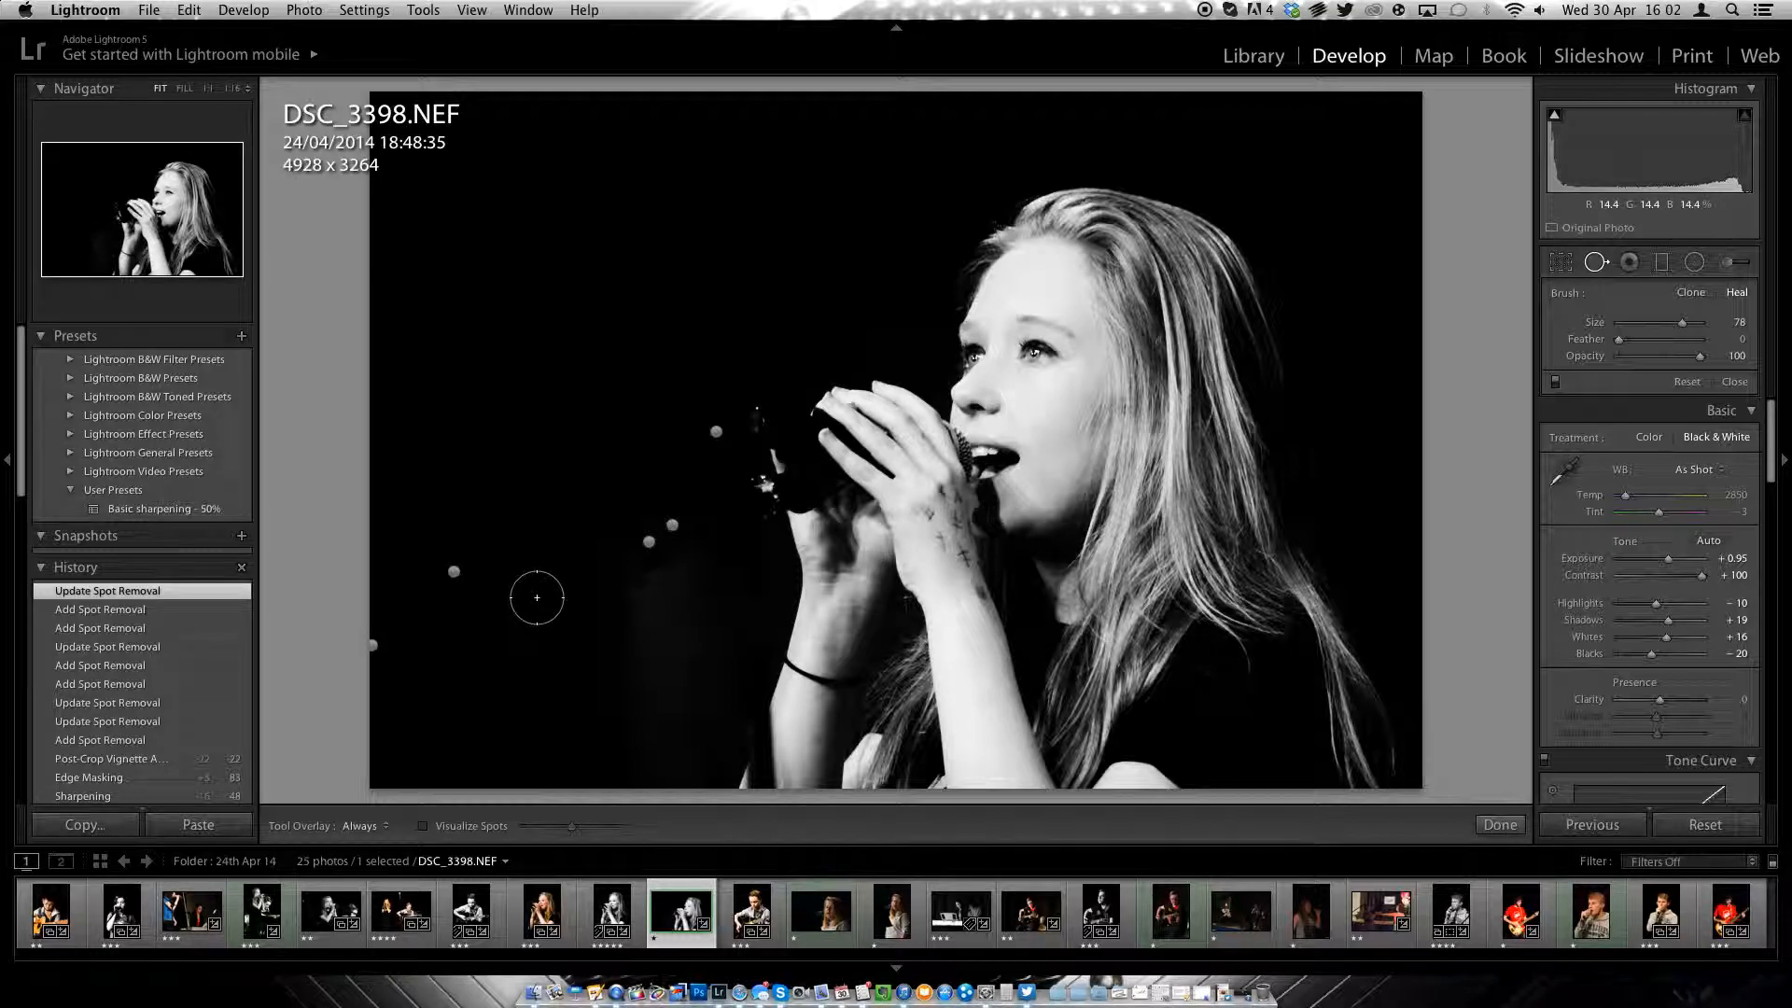
{"action": "key", "text": "q"}
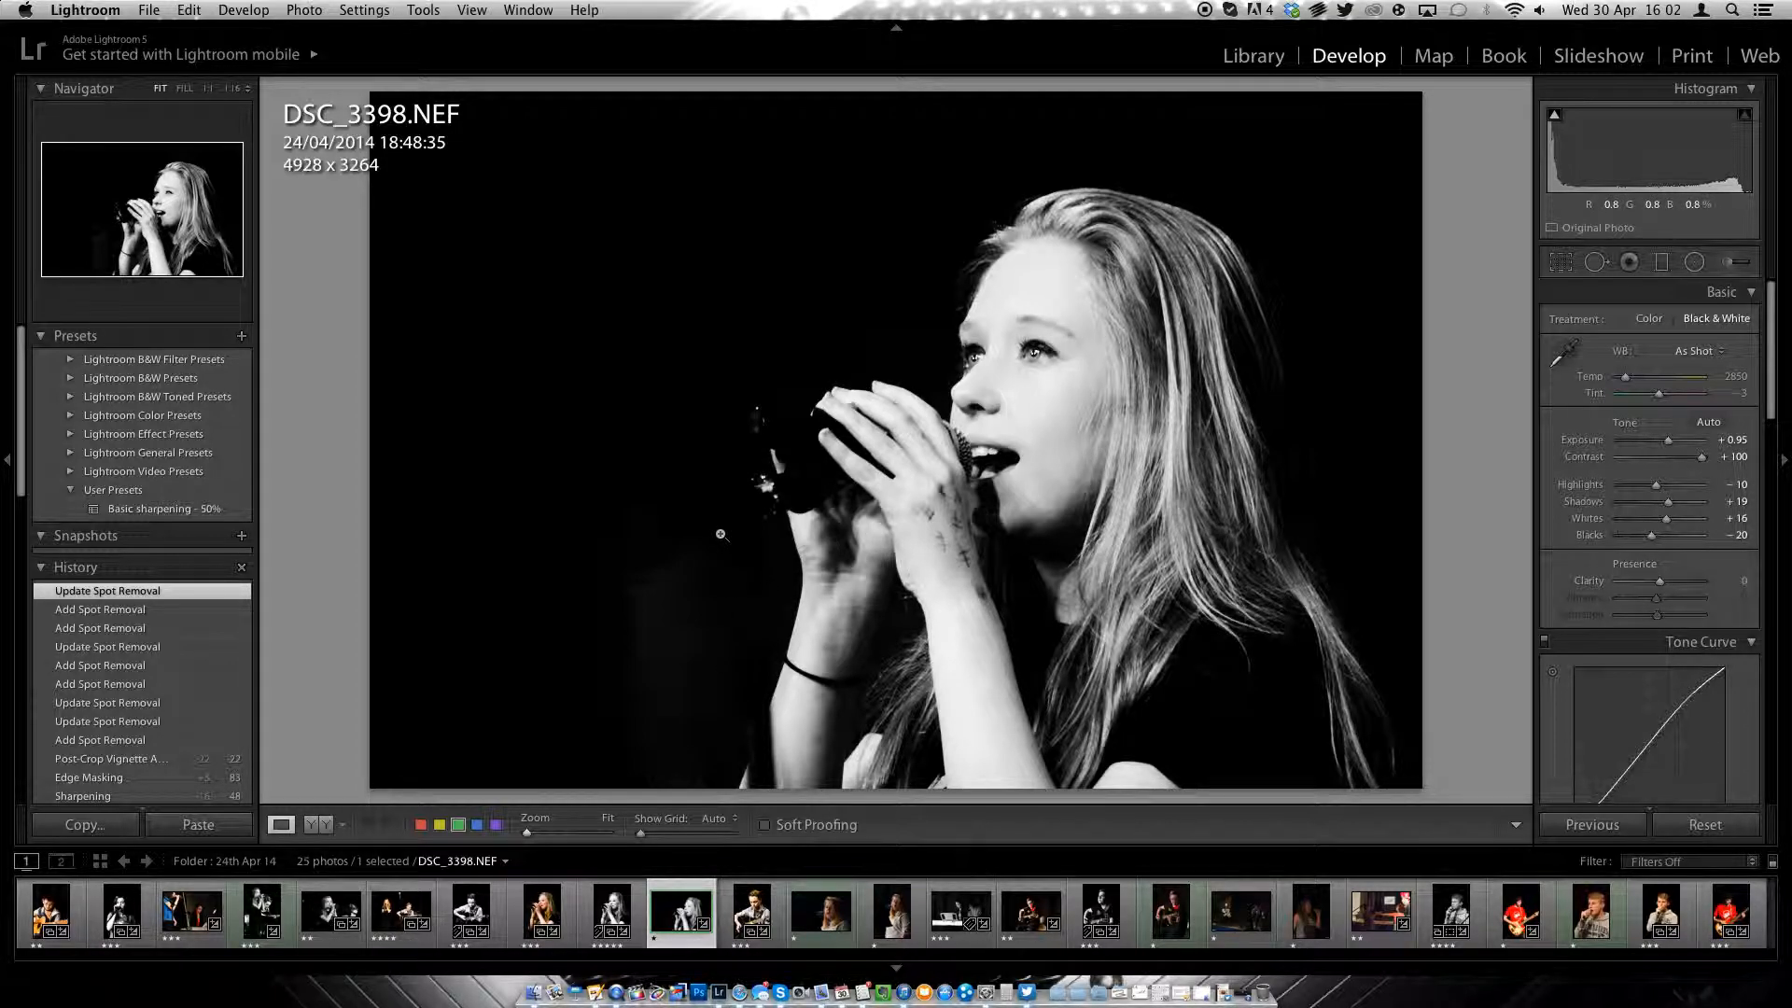
Step: Compare the before and after versions of the healed black-and-white photo
{"action": "key", "text": "backslash"}
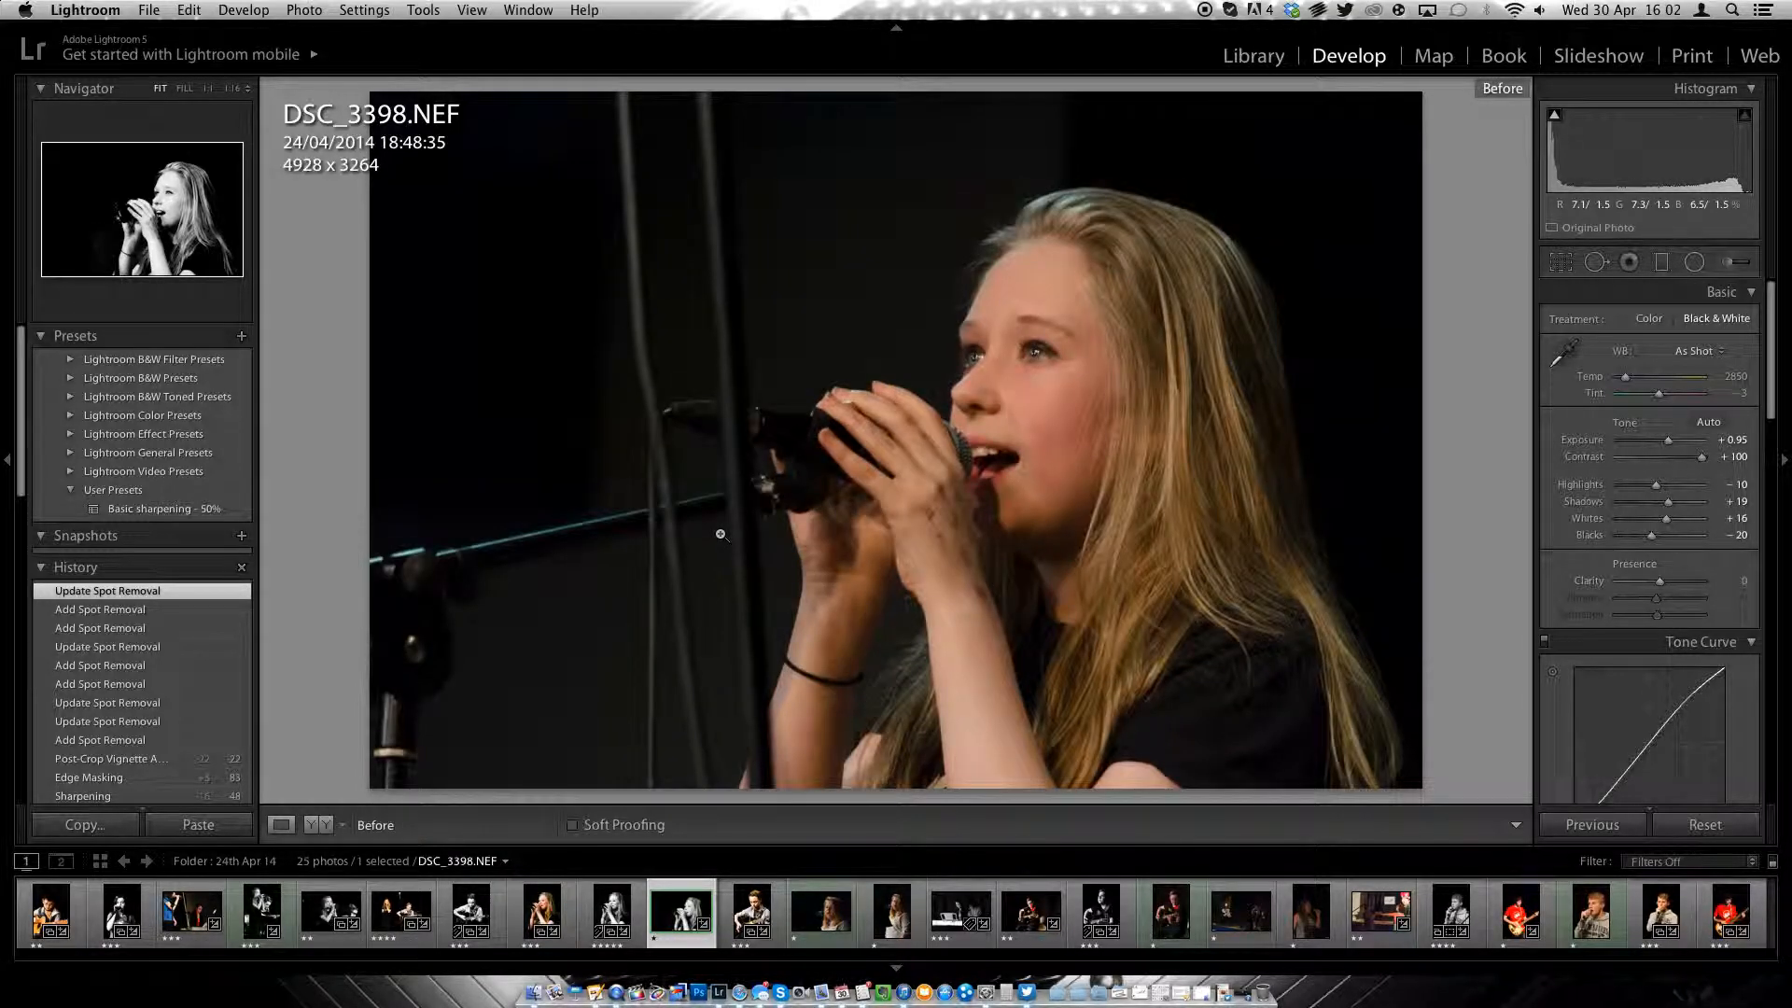
{"action": "key", "text": "backslash"}
{"action": "key", "text": "backslash"}
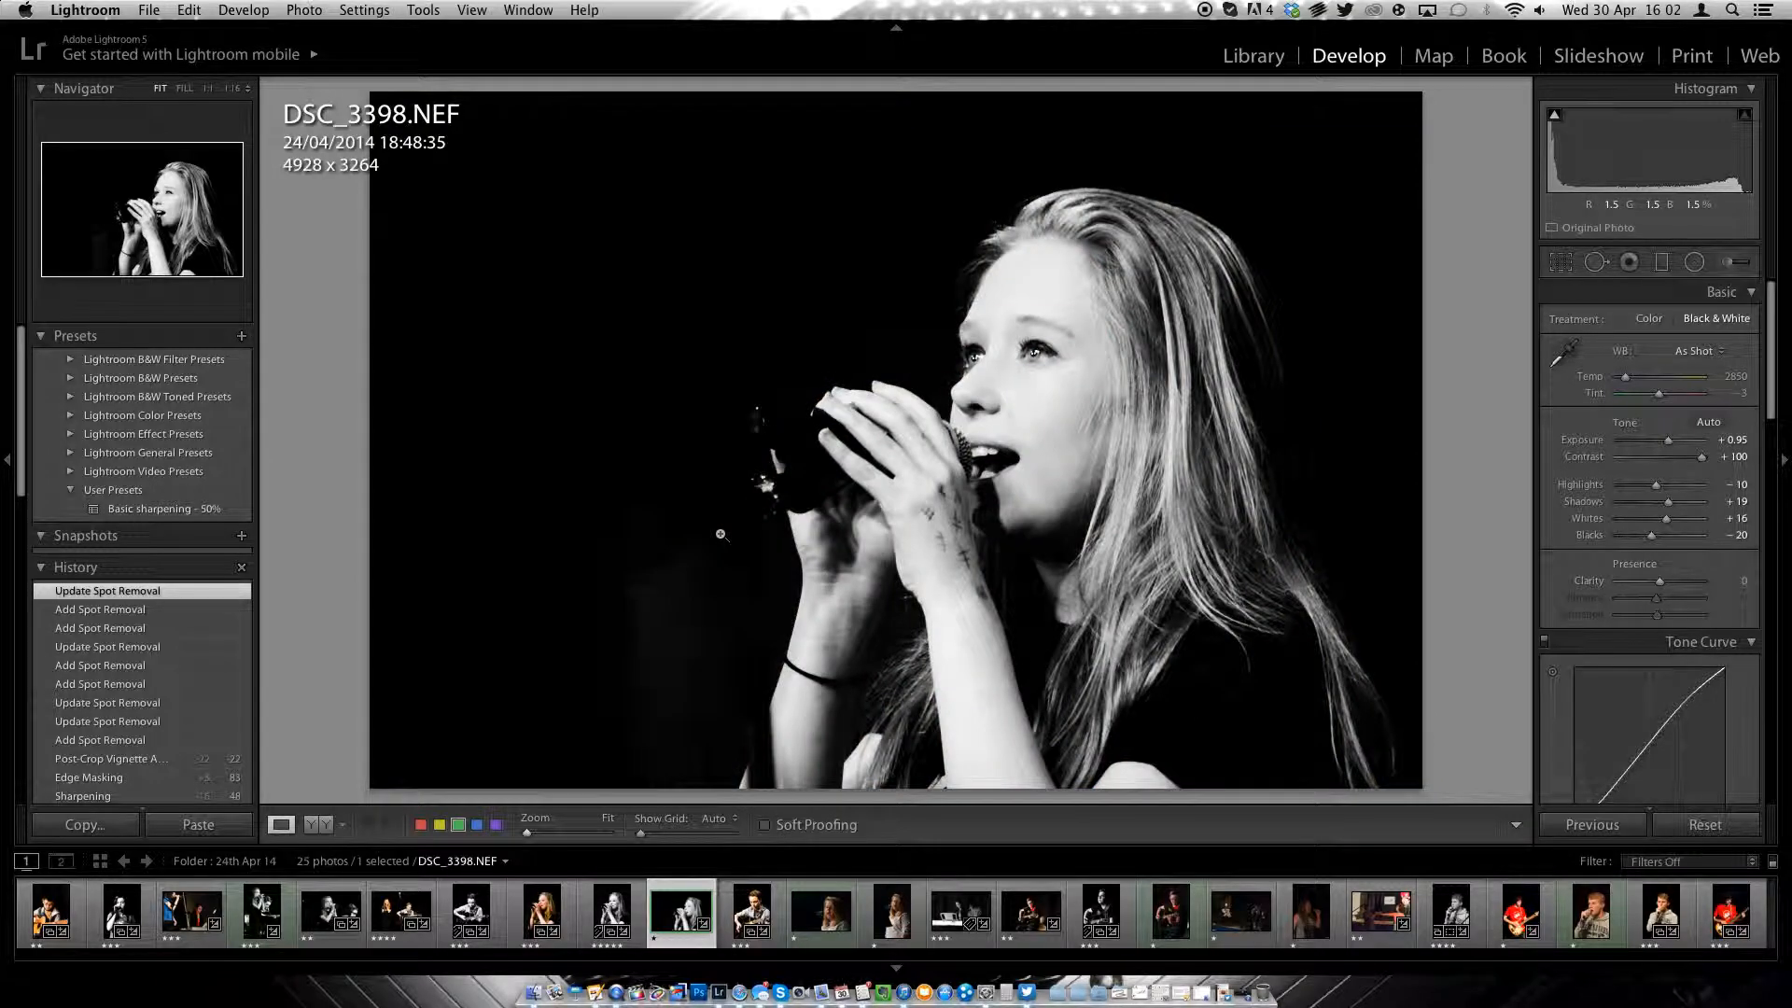
{"action": "key", "text": "backslash"}
{"action": "key", "text": "backslash"}
{"action": "key", "text": "backslash"}
Step: Crop the photo tighter around the singer to about 4400 x 3086 and rotate the crop by 0.32
{"action": "key", "text": "r"}
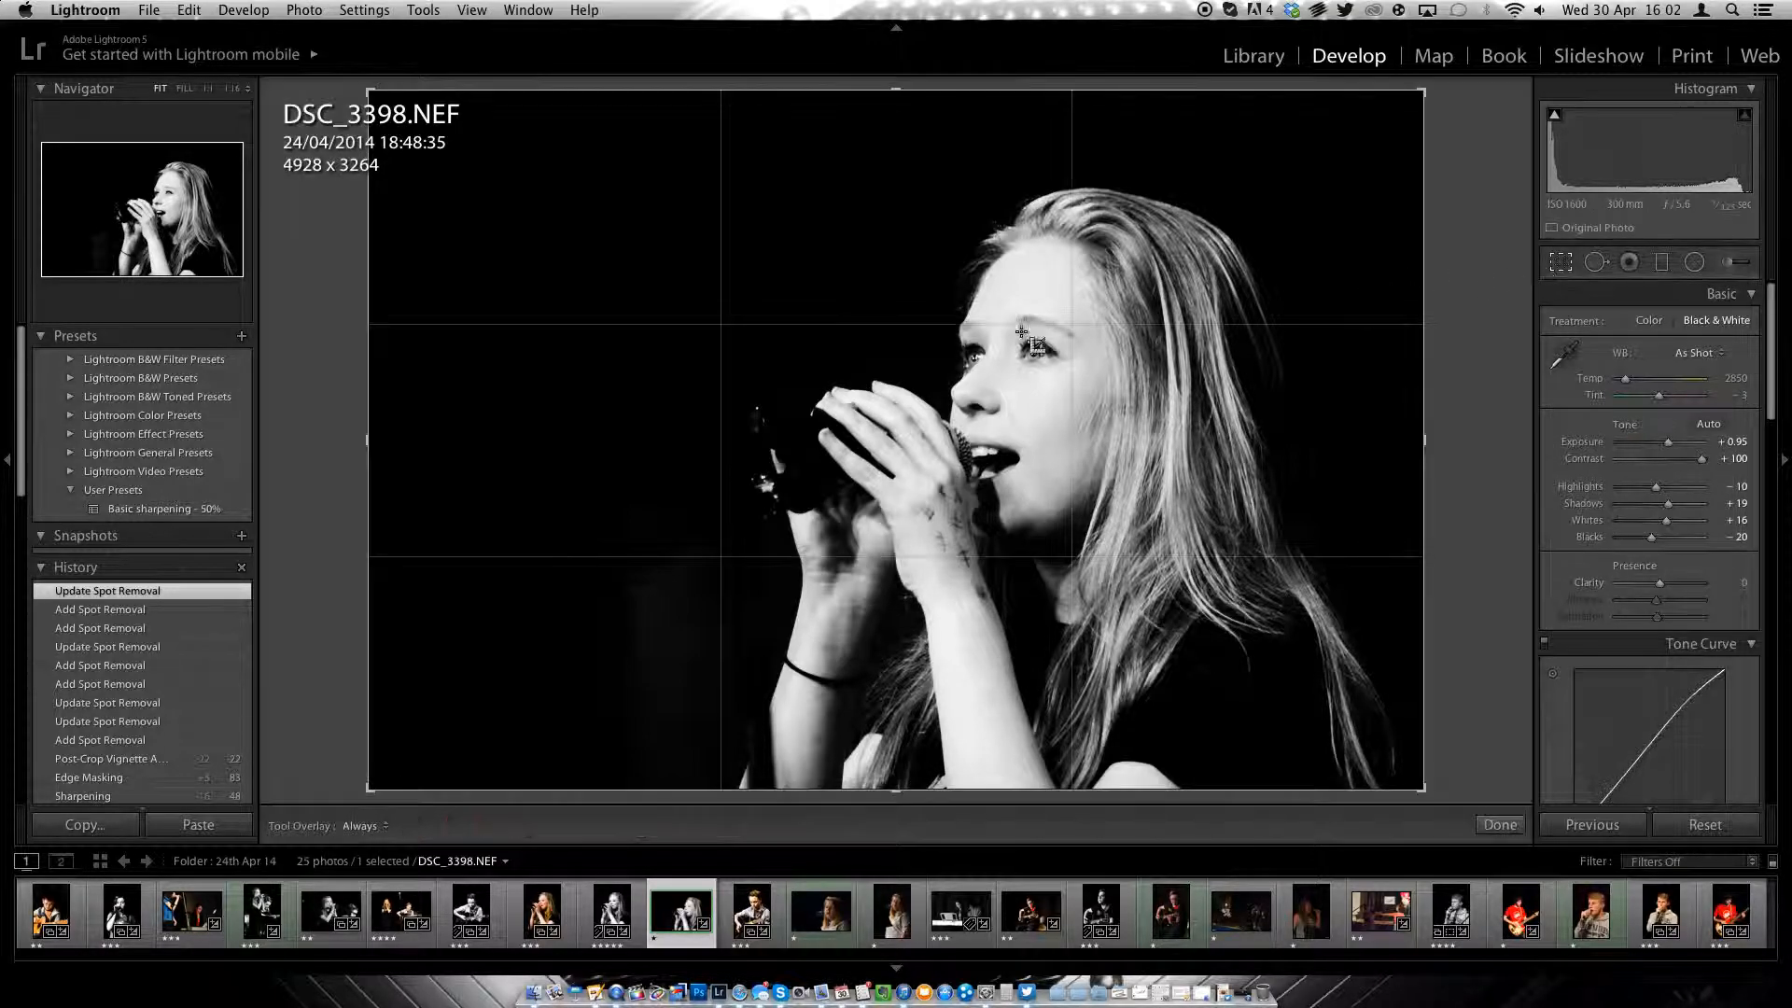
{"action": "left_click_drag", "start_coordinate": [368, 363], "coordinate": [388, 360]}
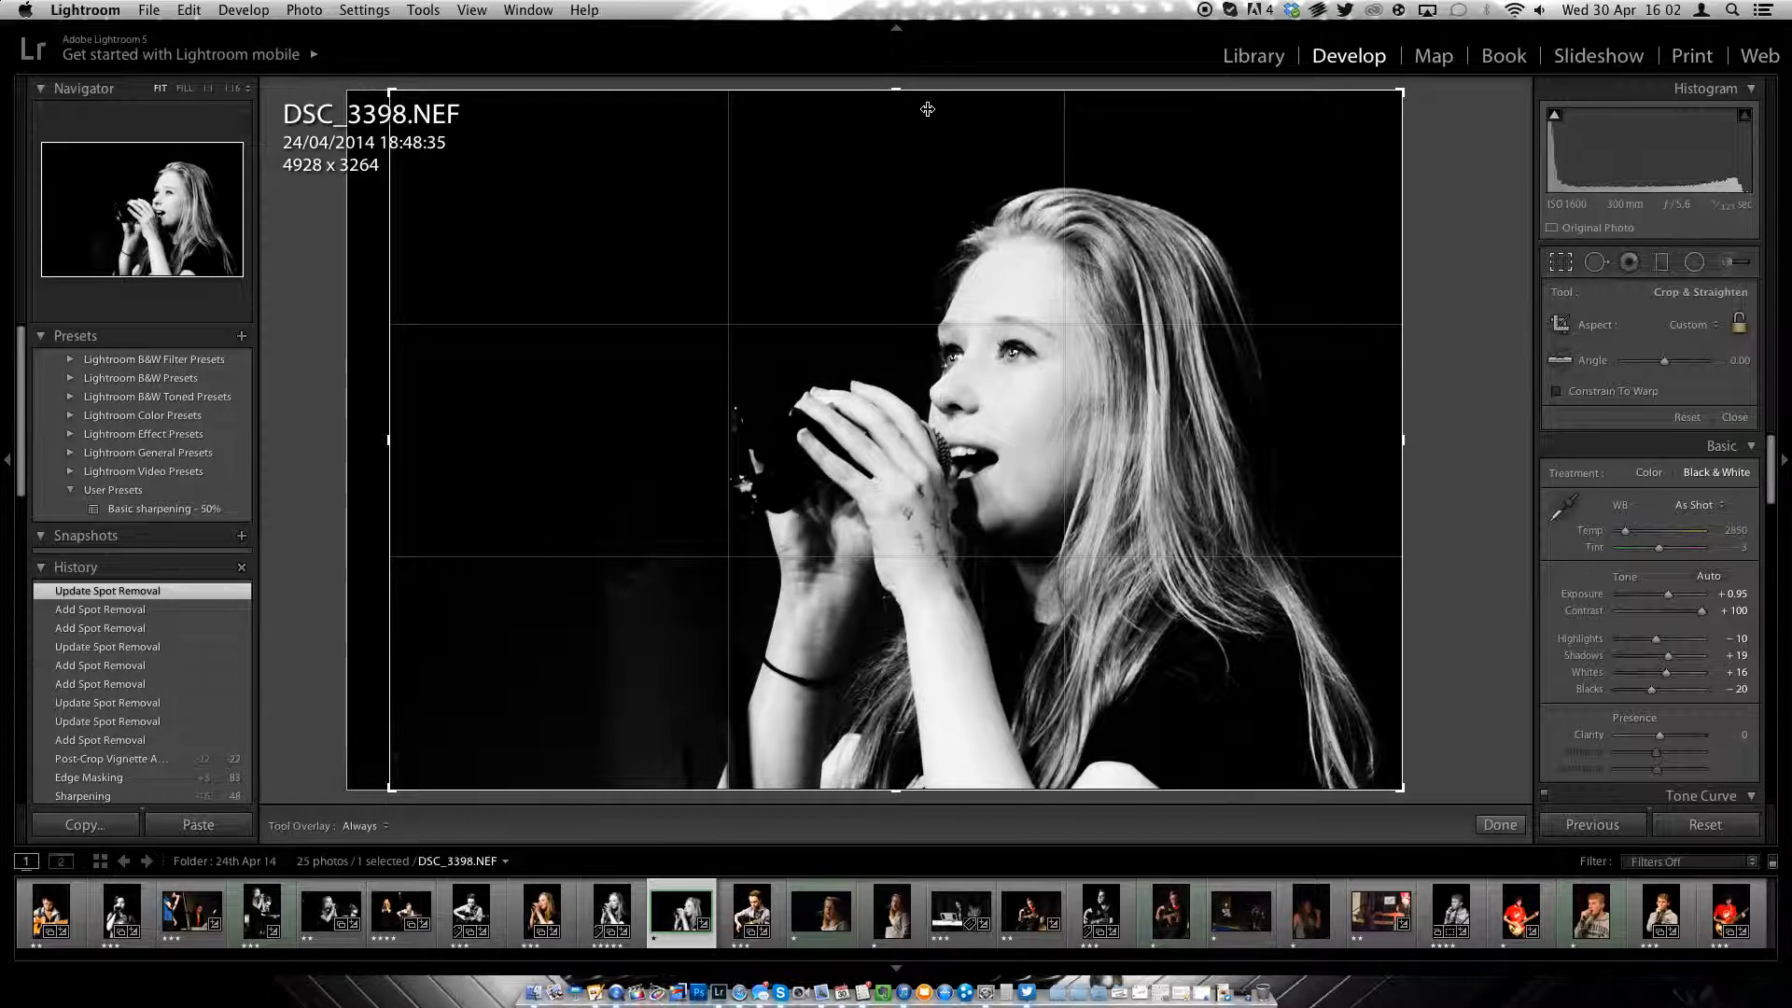
{"action": "left_click_drag", "start_coordinate": [903, 88], "coordinate": [903, 104]}
{"action": "left_click_drag", "start_coordinate": [1399, 431], "coordinate": [1386, 431]}
{"action": "left_click_drag", "start_coordinate": [401, 446], "coordinate": [427, 446]}
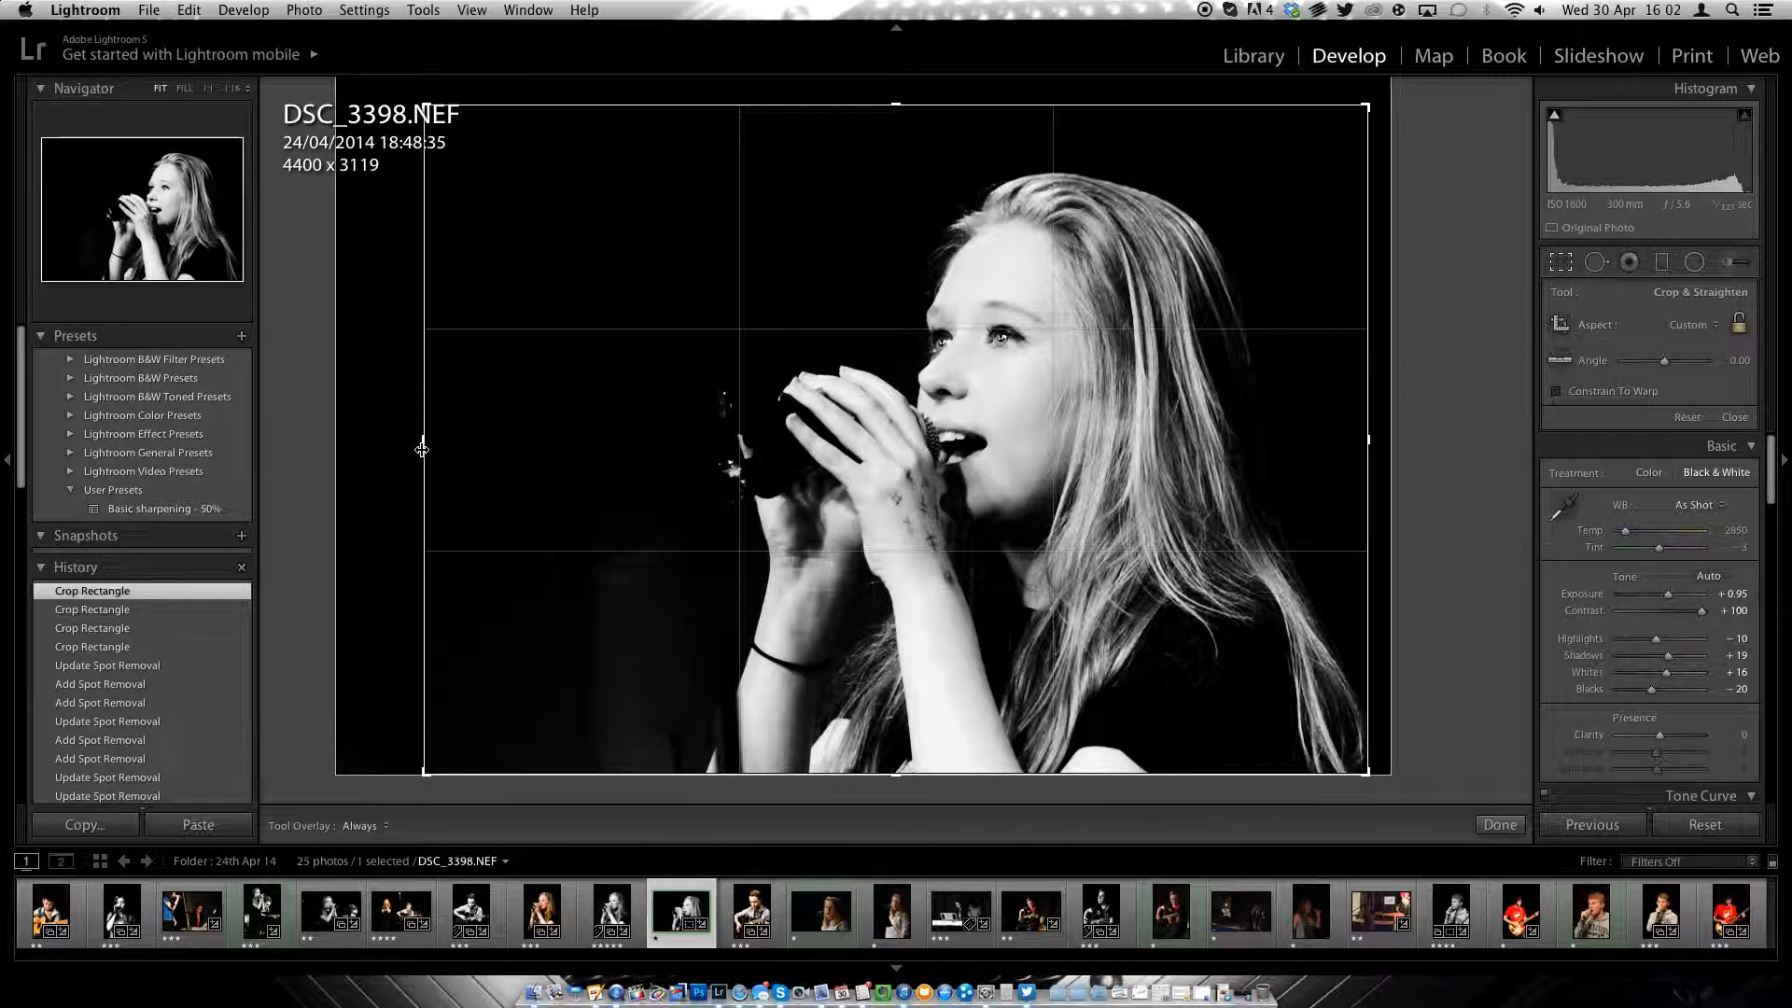
{"action": "left_click_drag", "start_coordinate": [899, 105], "coordinate": [900, 111]}
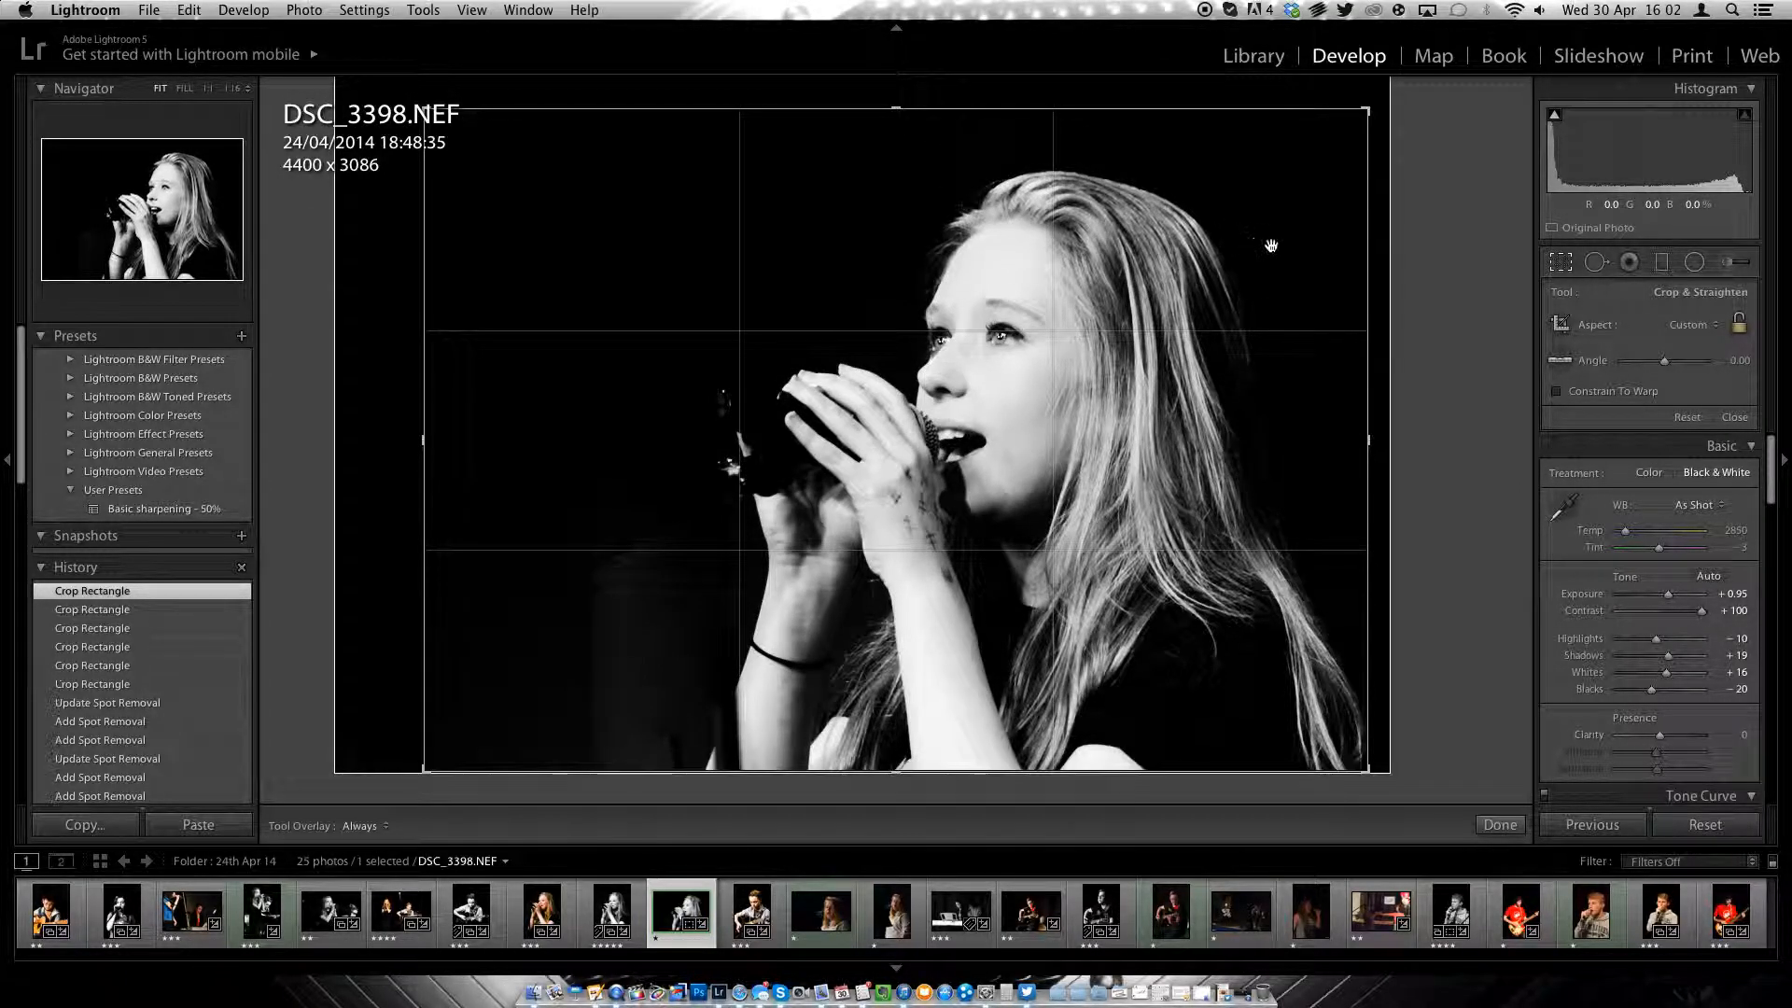
{"action": "left_click_drag", "start_coordinate": [1373, 254], "coordinate": [1383, 252]}
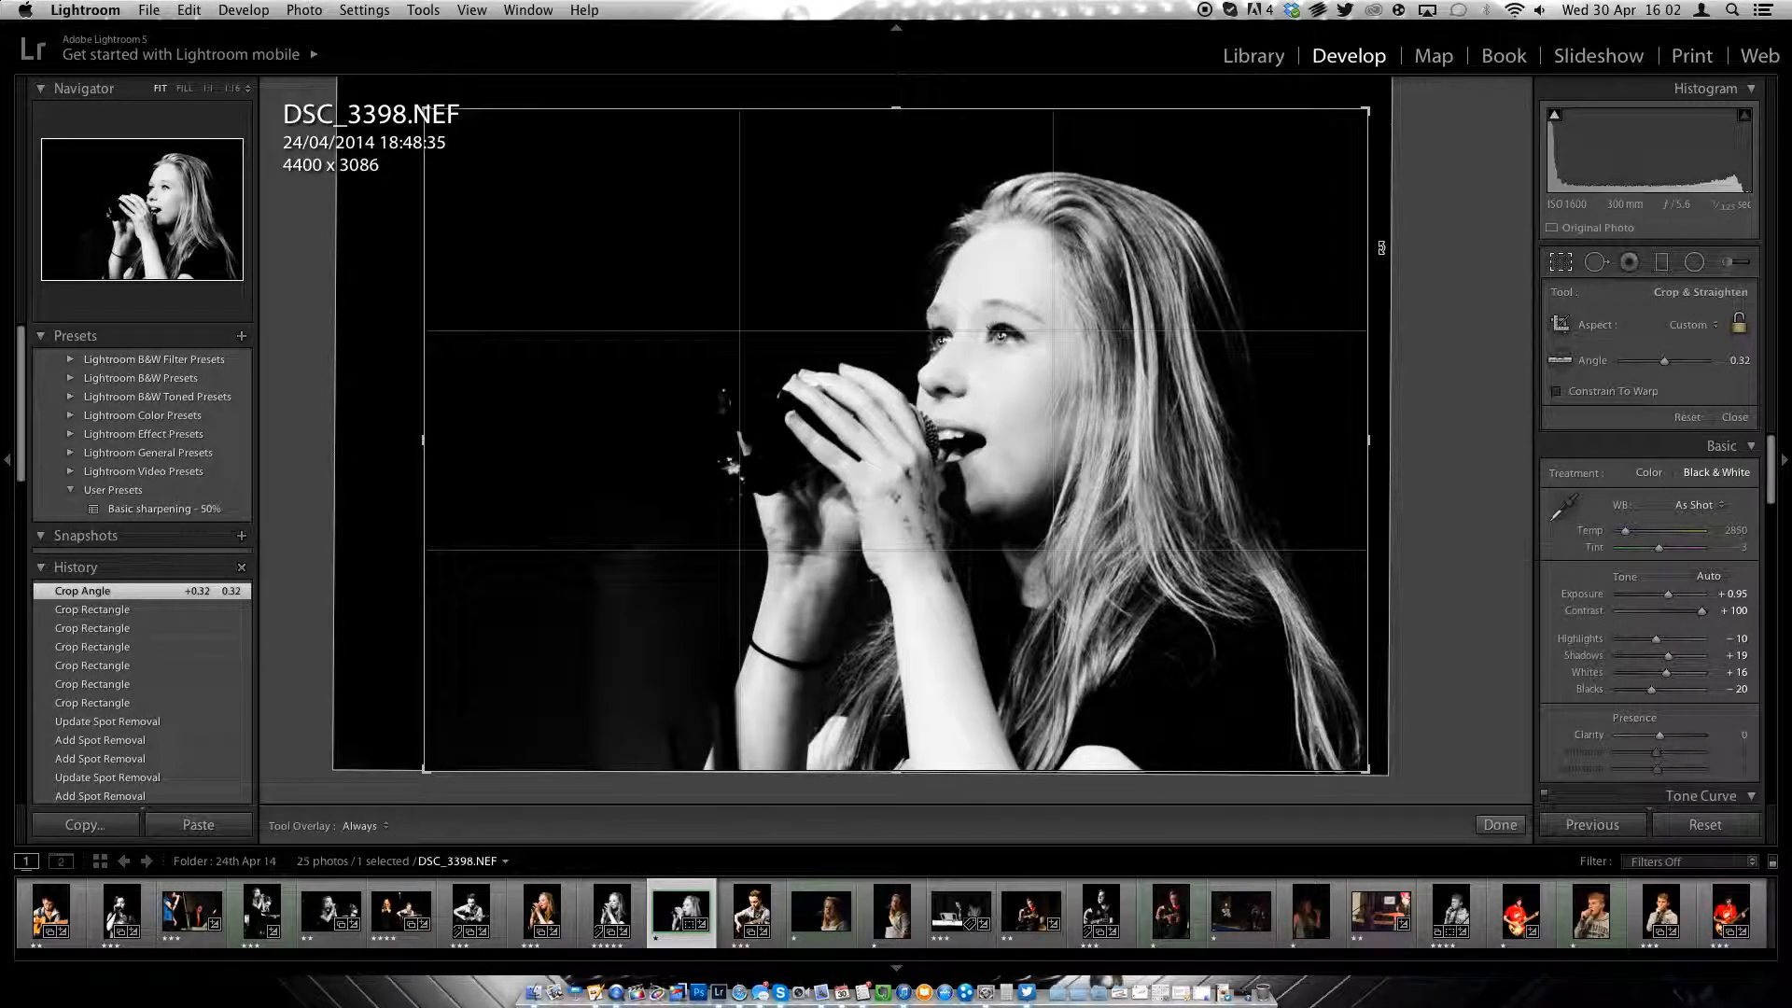
{"action": "key", "text": "Return"}
Step: Compare the cropped photo with its original version and set its rating to 4
{"action": "key", "text": "backslash"}
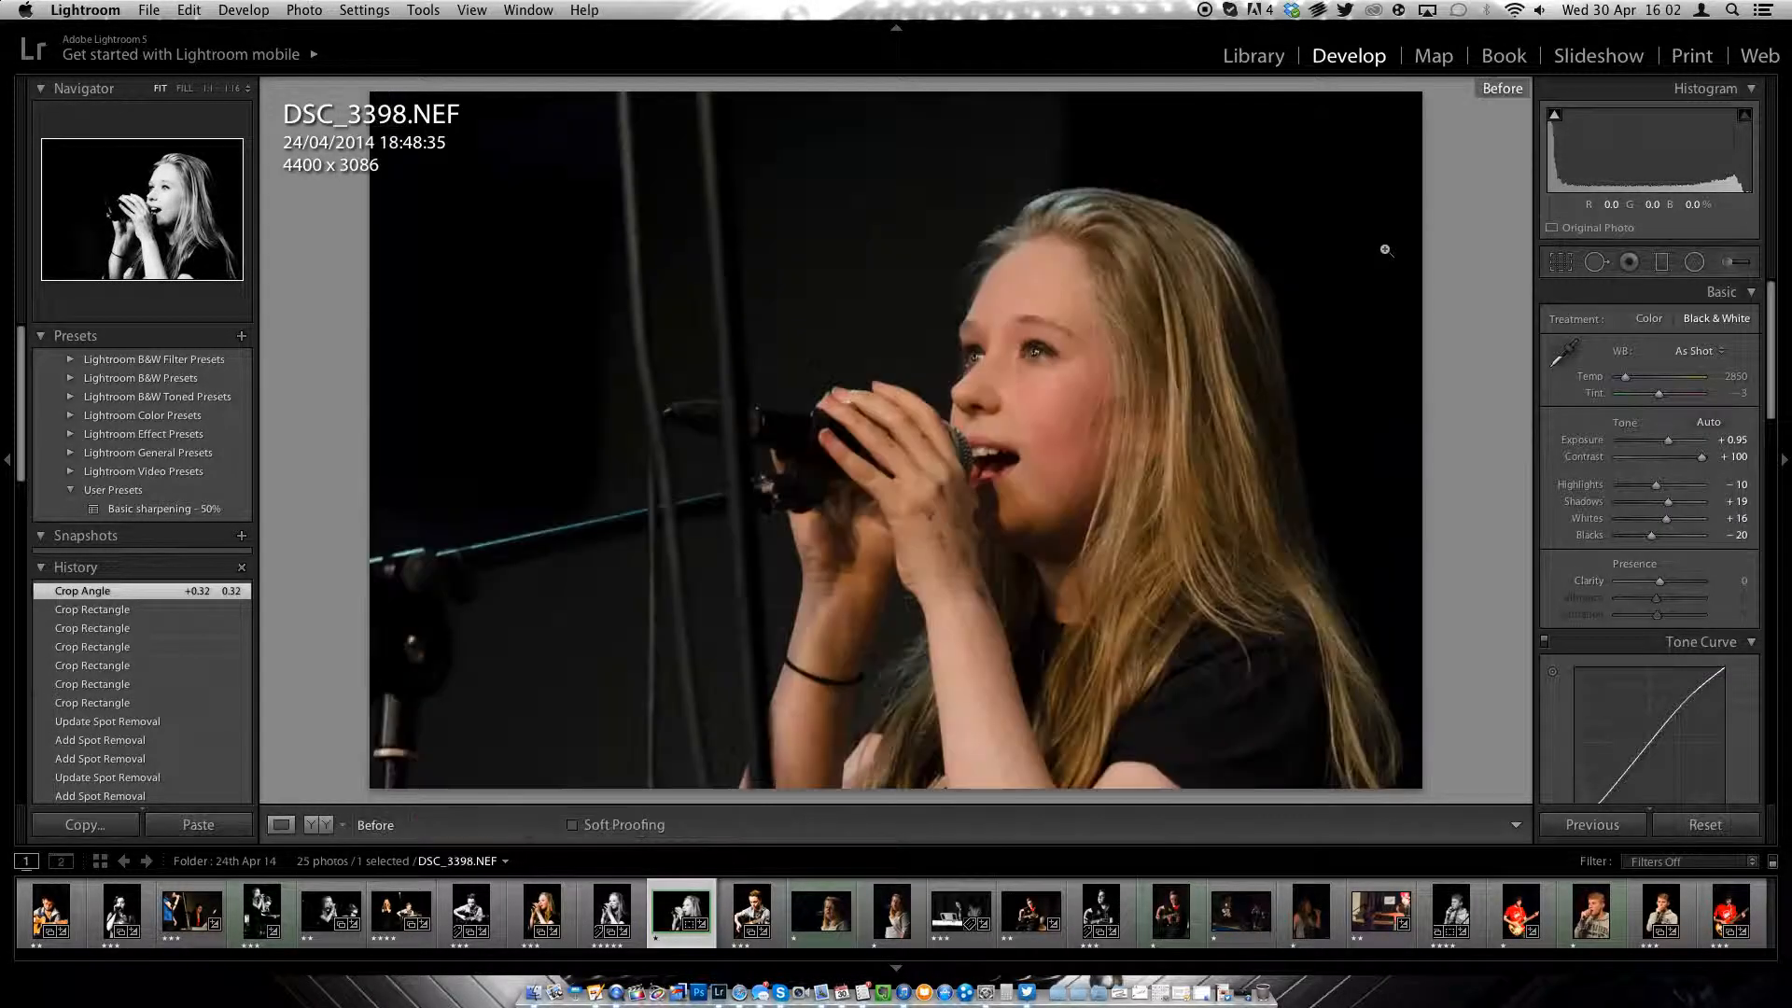
{"action": "key", "text": "backslash"}
{"action": "key", "text": "backslash"}
{"action": "key", "text": "backslash"}
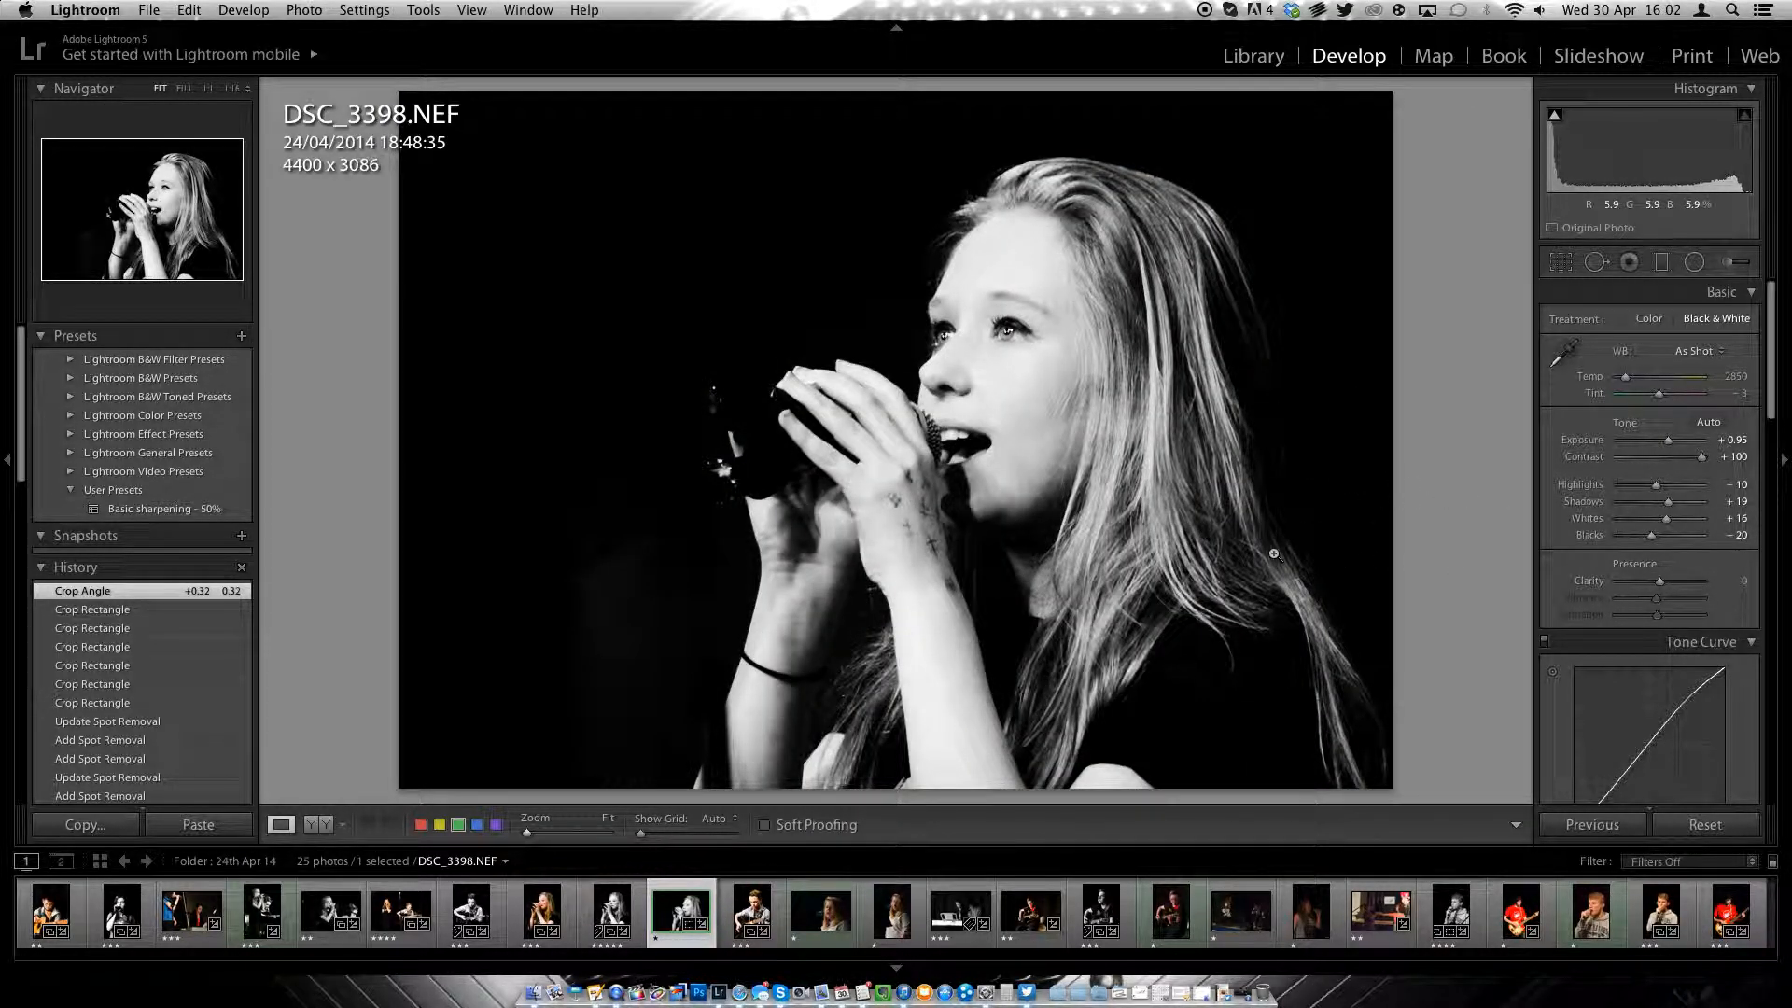
{"action": "key", "text": "4"}
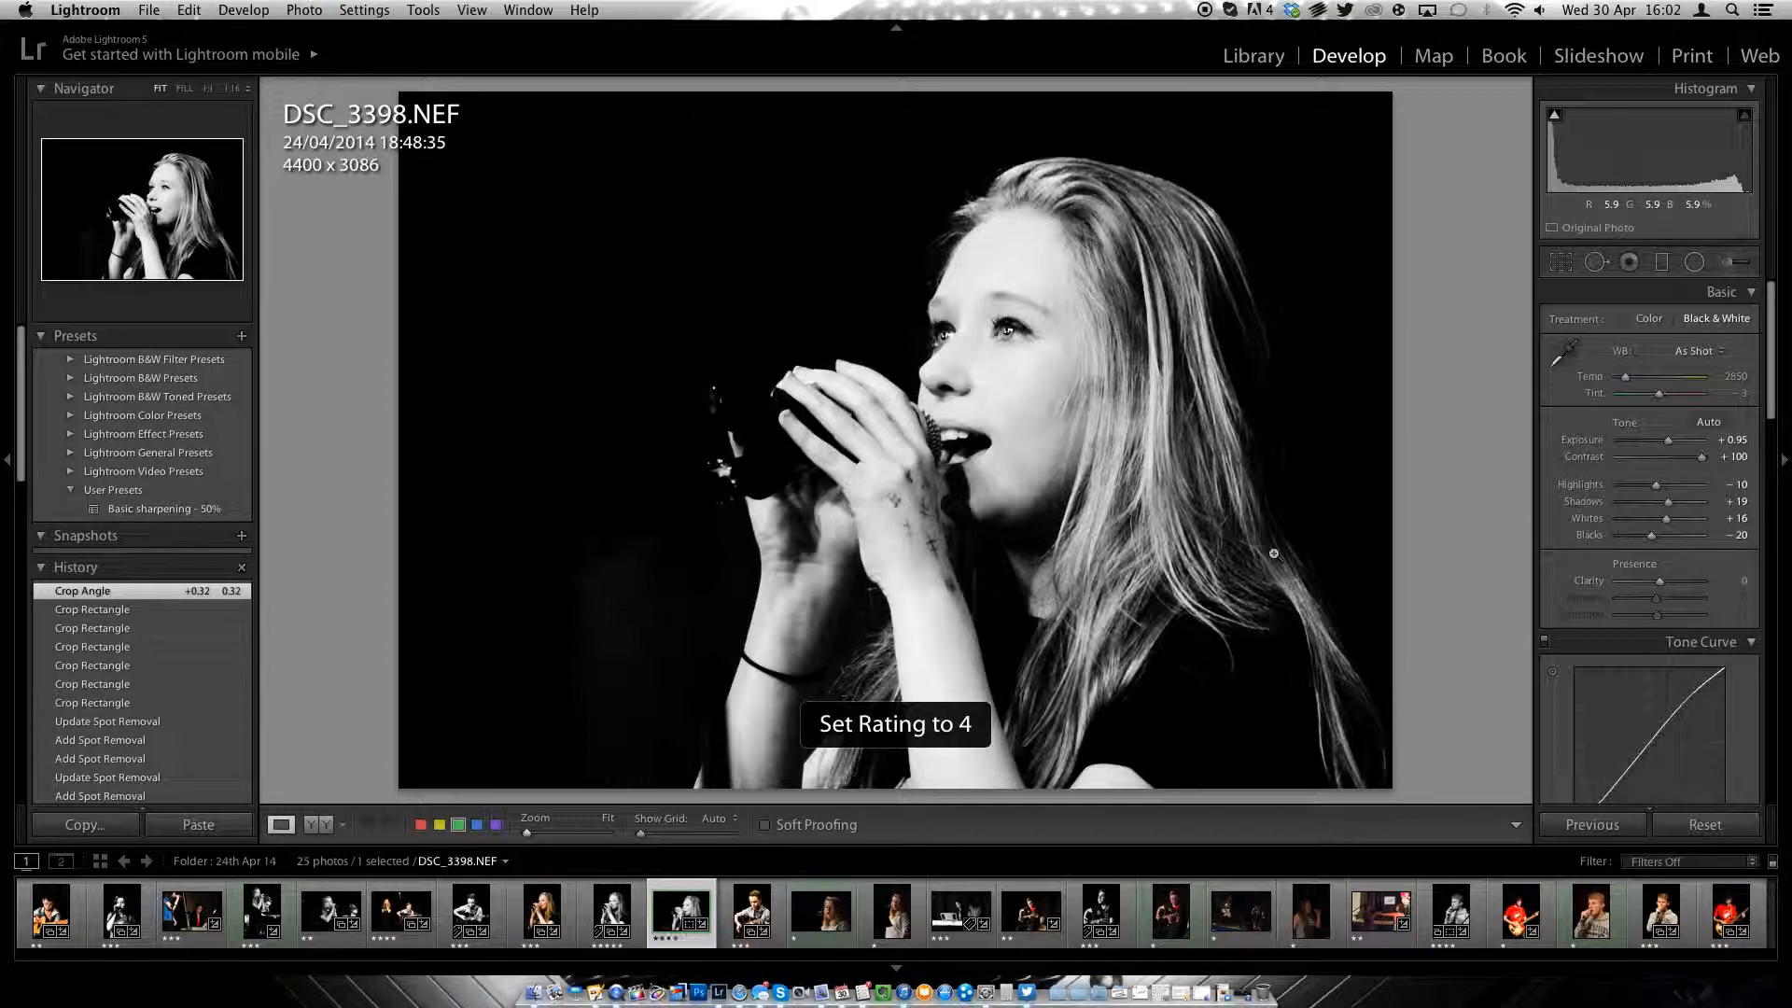
Step: Open DSC_3405.NEF from the filmstrip and set its exposure to +1.45
{"action": "left_click", "coordinate": [800, 898]}
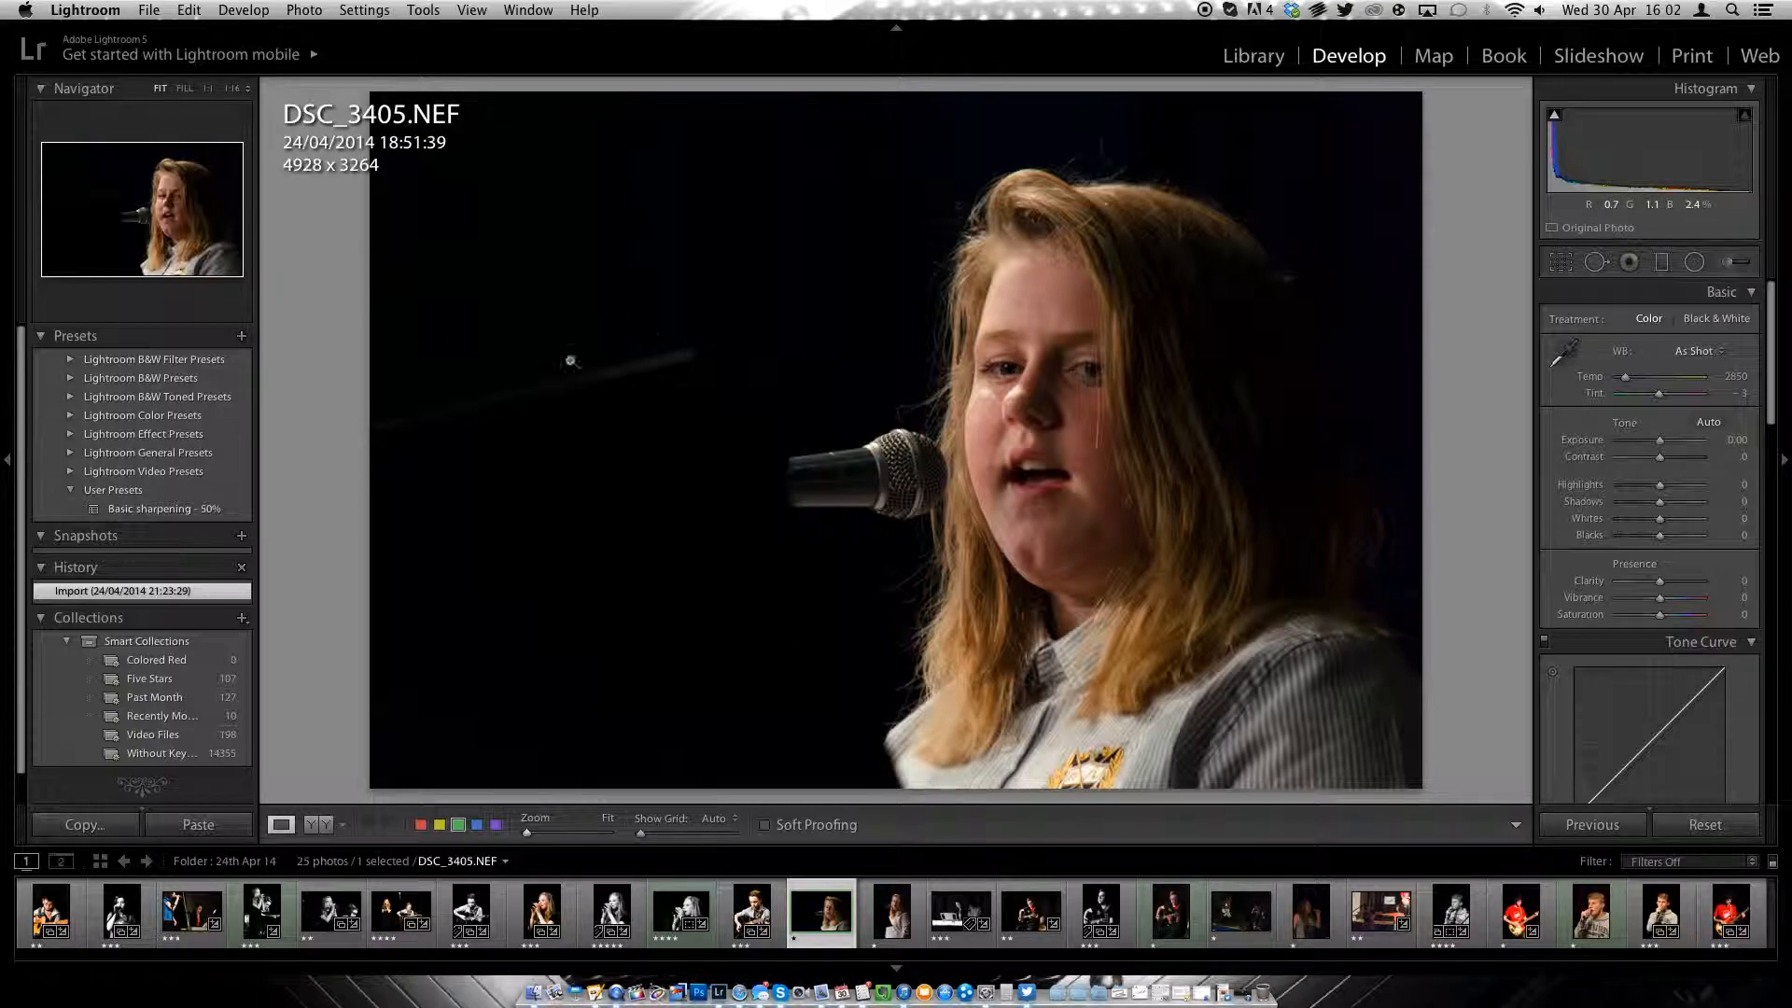
{"action": "left_click", "coordinate": [1705, 422]}
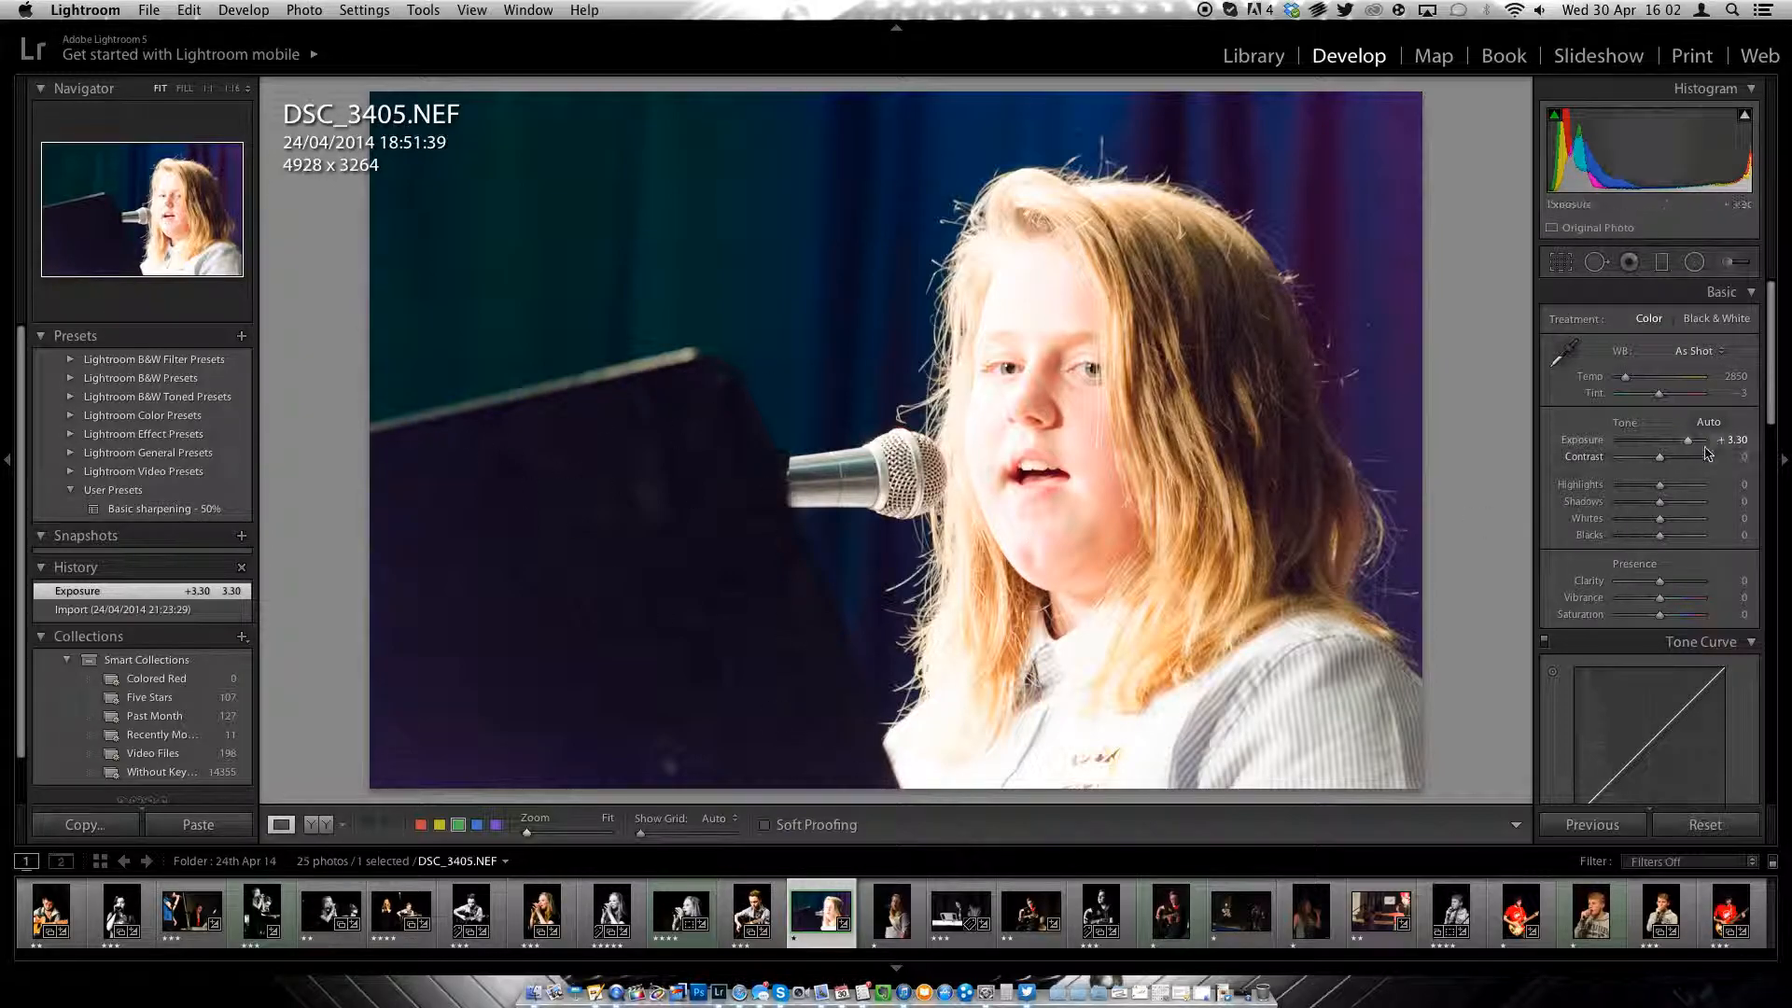
{"action": "left_click_drag", "start_coordinate": [1683, 451], "coordinate": [1670, 457]}
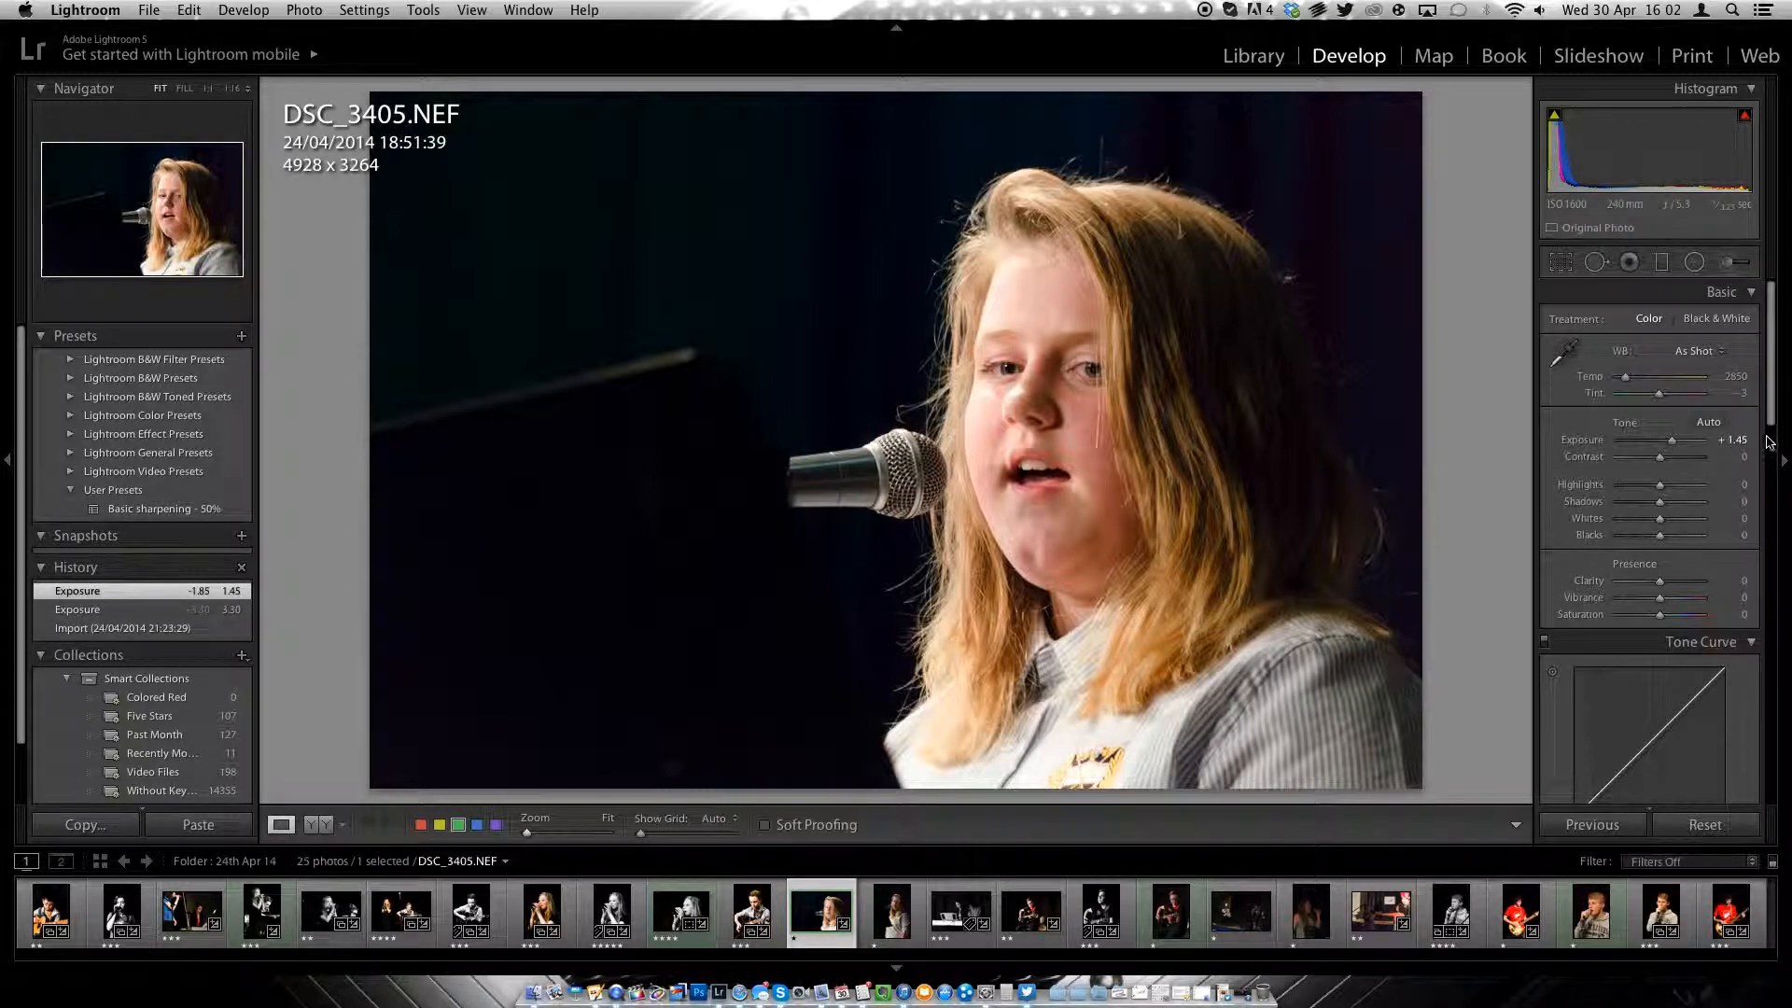
Step: Set the tone curve's point curve to Medium Contrast
{"action": "scroll", "coordinate": [1765, 494], "scroll_direction": "down", "scroll_amount": 5}
{"action": "scroll", "coordinate": [1764, 481], "scroll_direction": "up", "scroll_amount": 2}
{"action": "left_click", "coordinate": [1657, 558]}
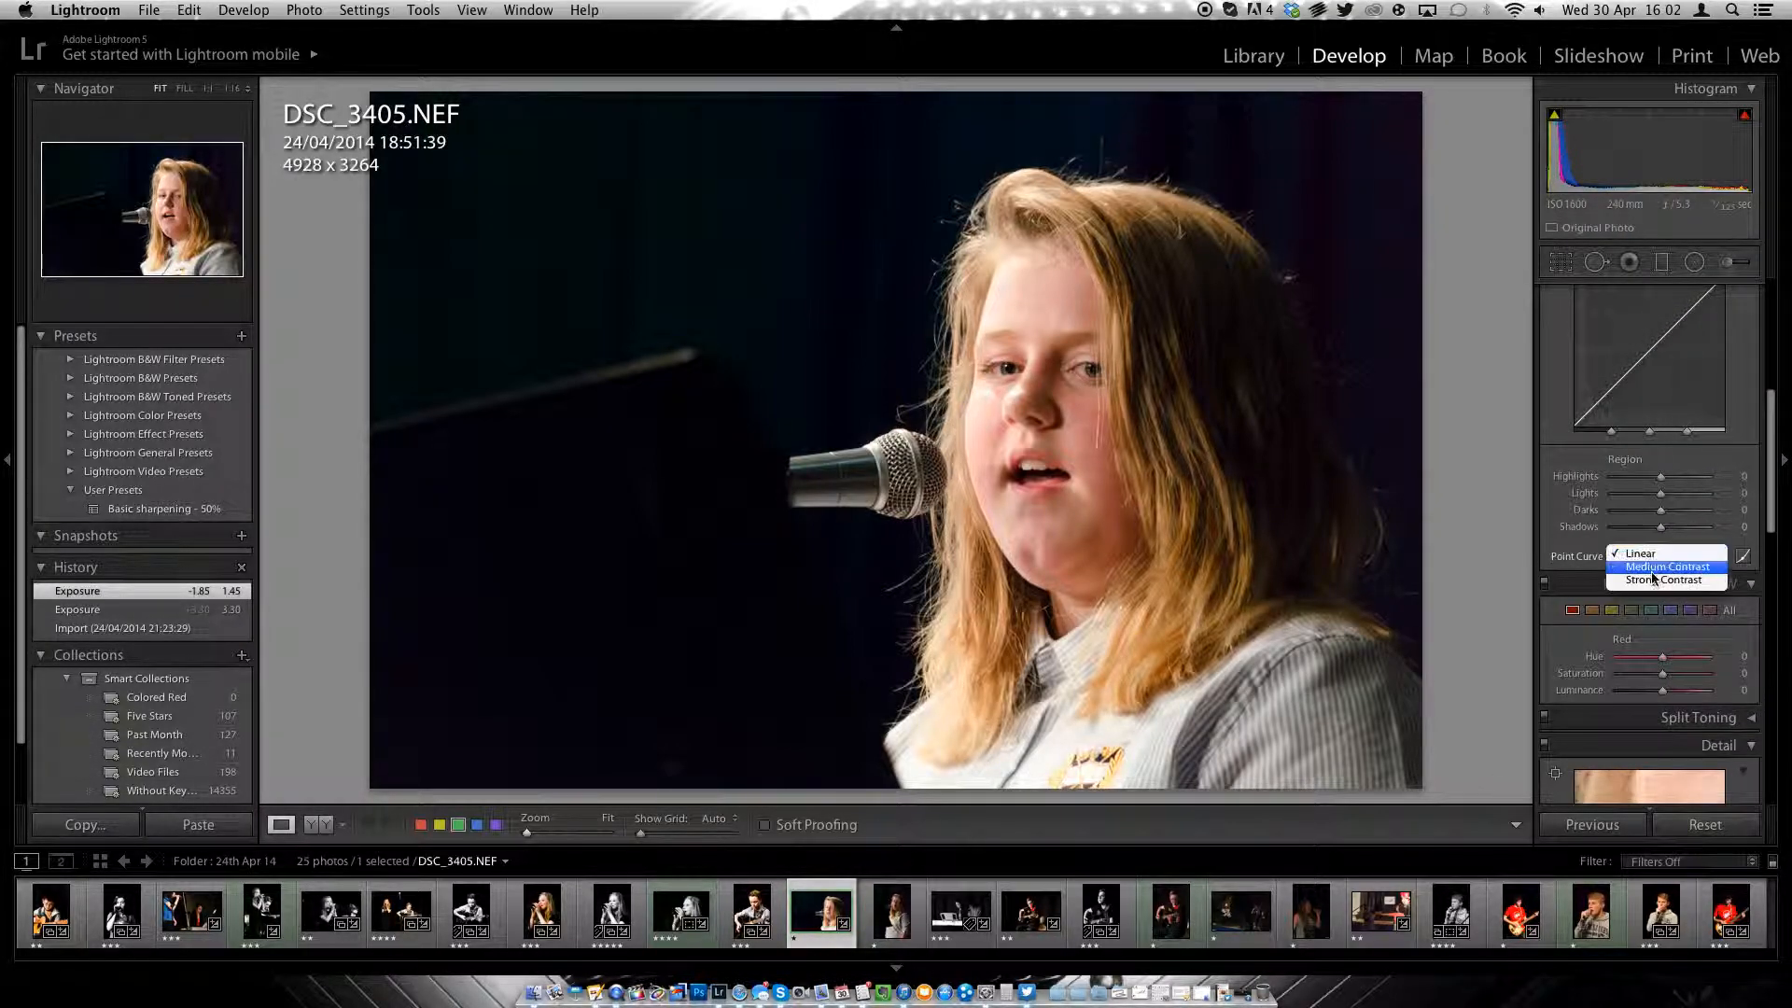
{"action": "left_click", "coordinate": [1668, 566]}
{"action": "left_click", "coordinate": [1657, 557]}
{"action": "left_click", "coordinate": [1668, 572]}
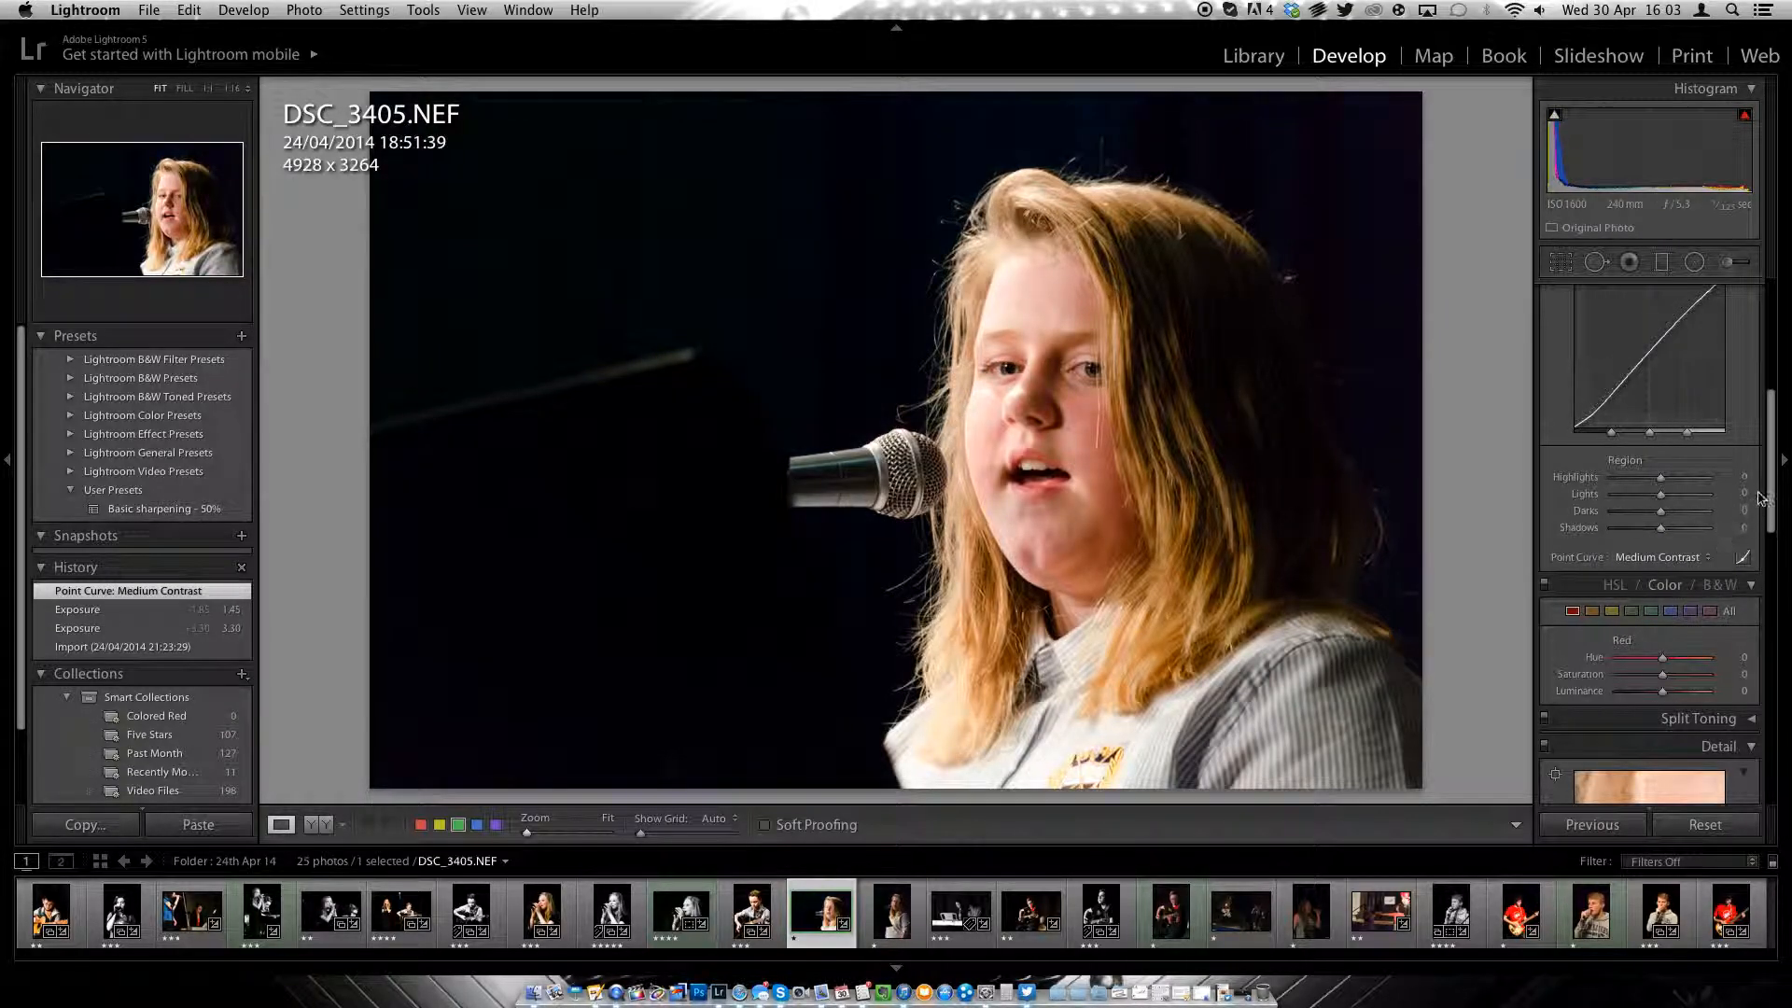
Step: Set contrast to +69, highlights -14, shadows +21, whites -13, blacks -27, clarity +3, vibrance -14 and saturation -5
{"action": "scroll", "coordinate": [1743, 439], "scroll_direction": "up", "scroll_amount": 5}
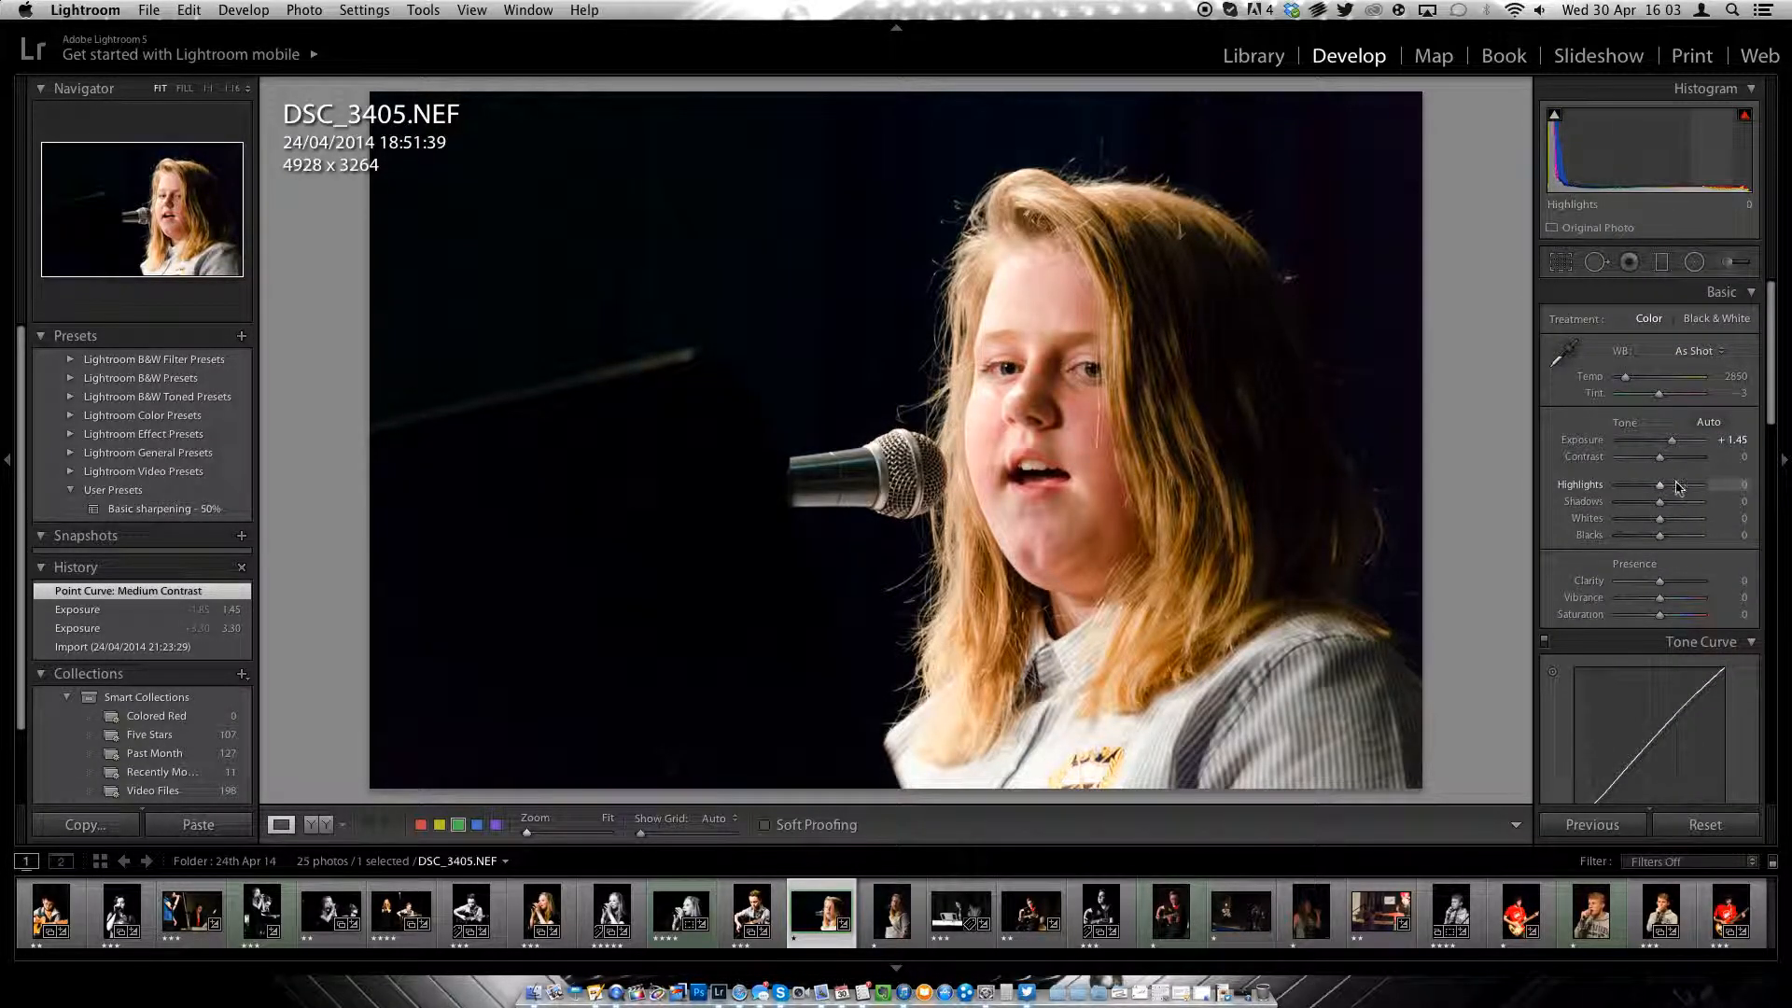
{"action": "left_click_drag", "start_coordinate": [1659, 457], "coordinate": [1670, 505]}
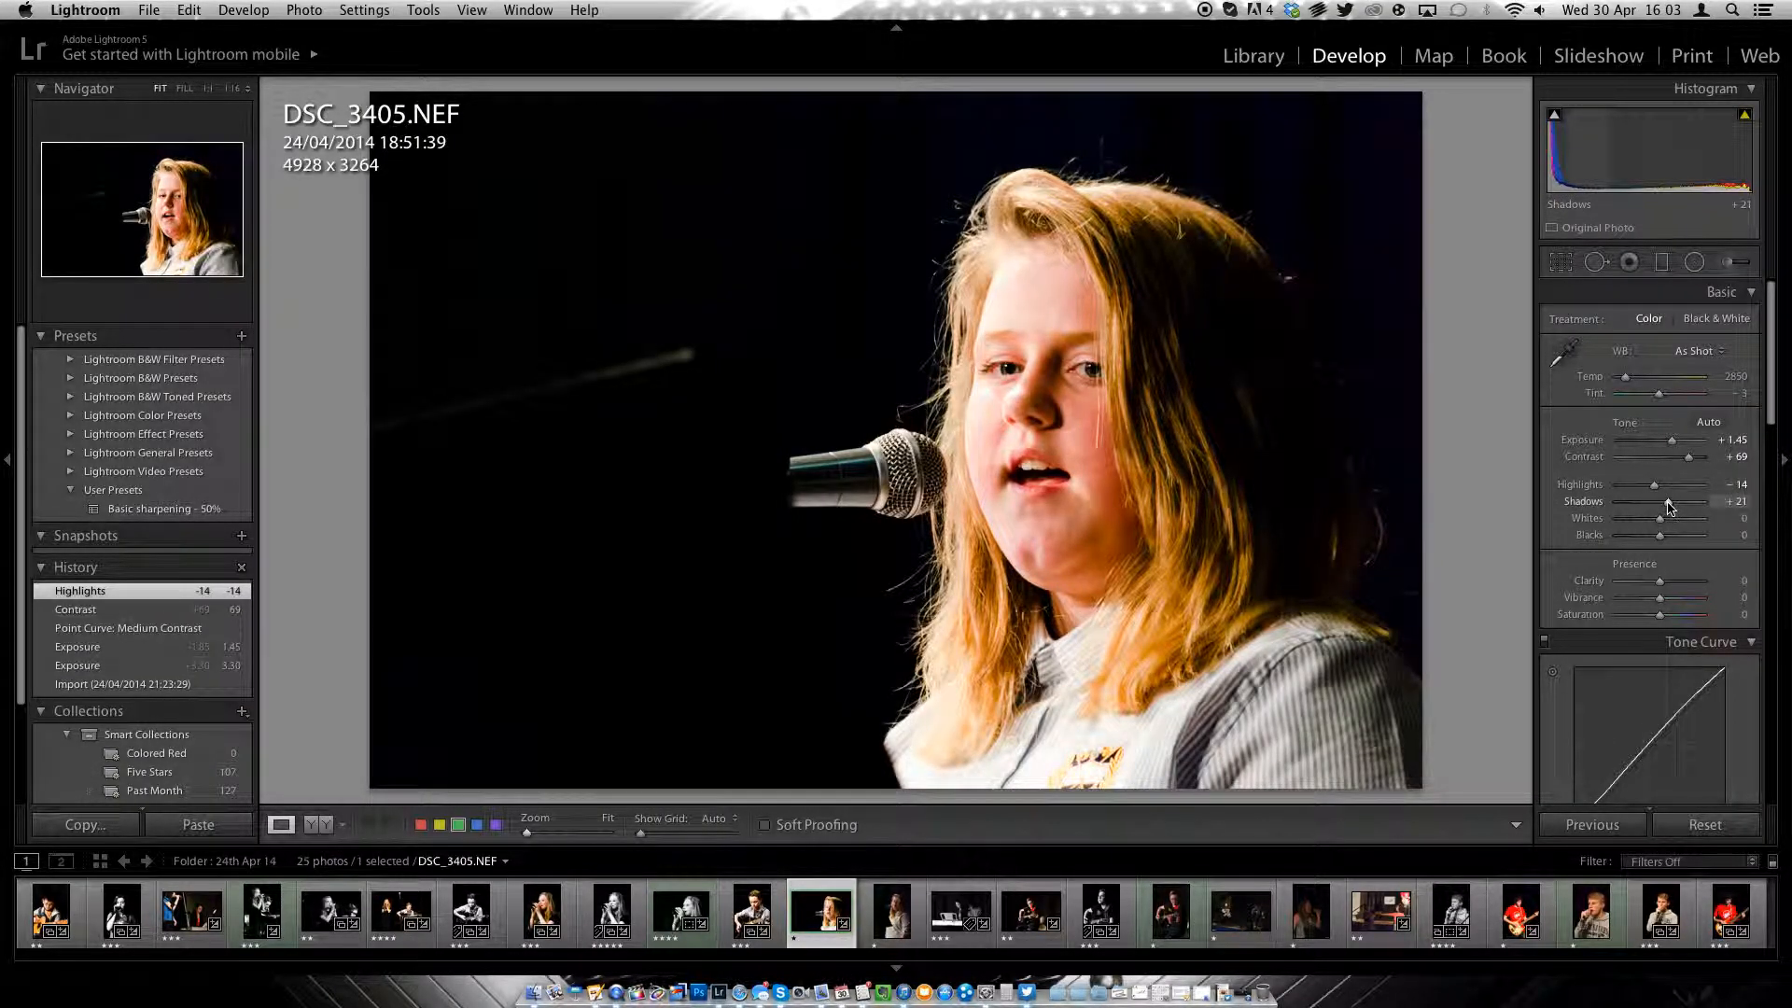
{"action": "left_click_drag", "start_coordinate": [1660, 535], "coordinate": [1647, 538]}
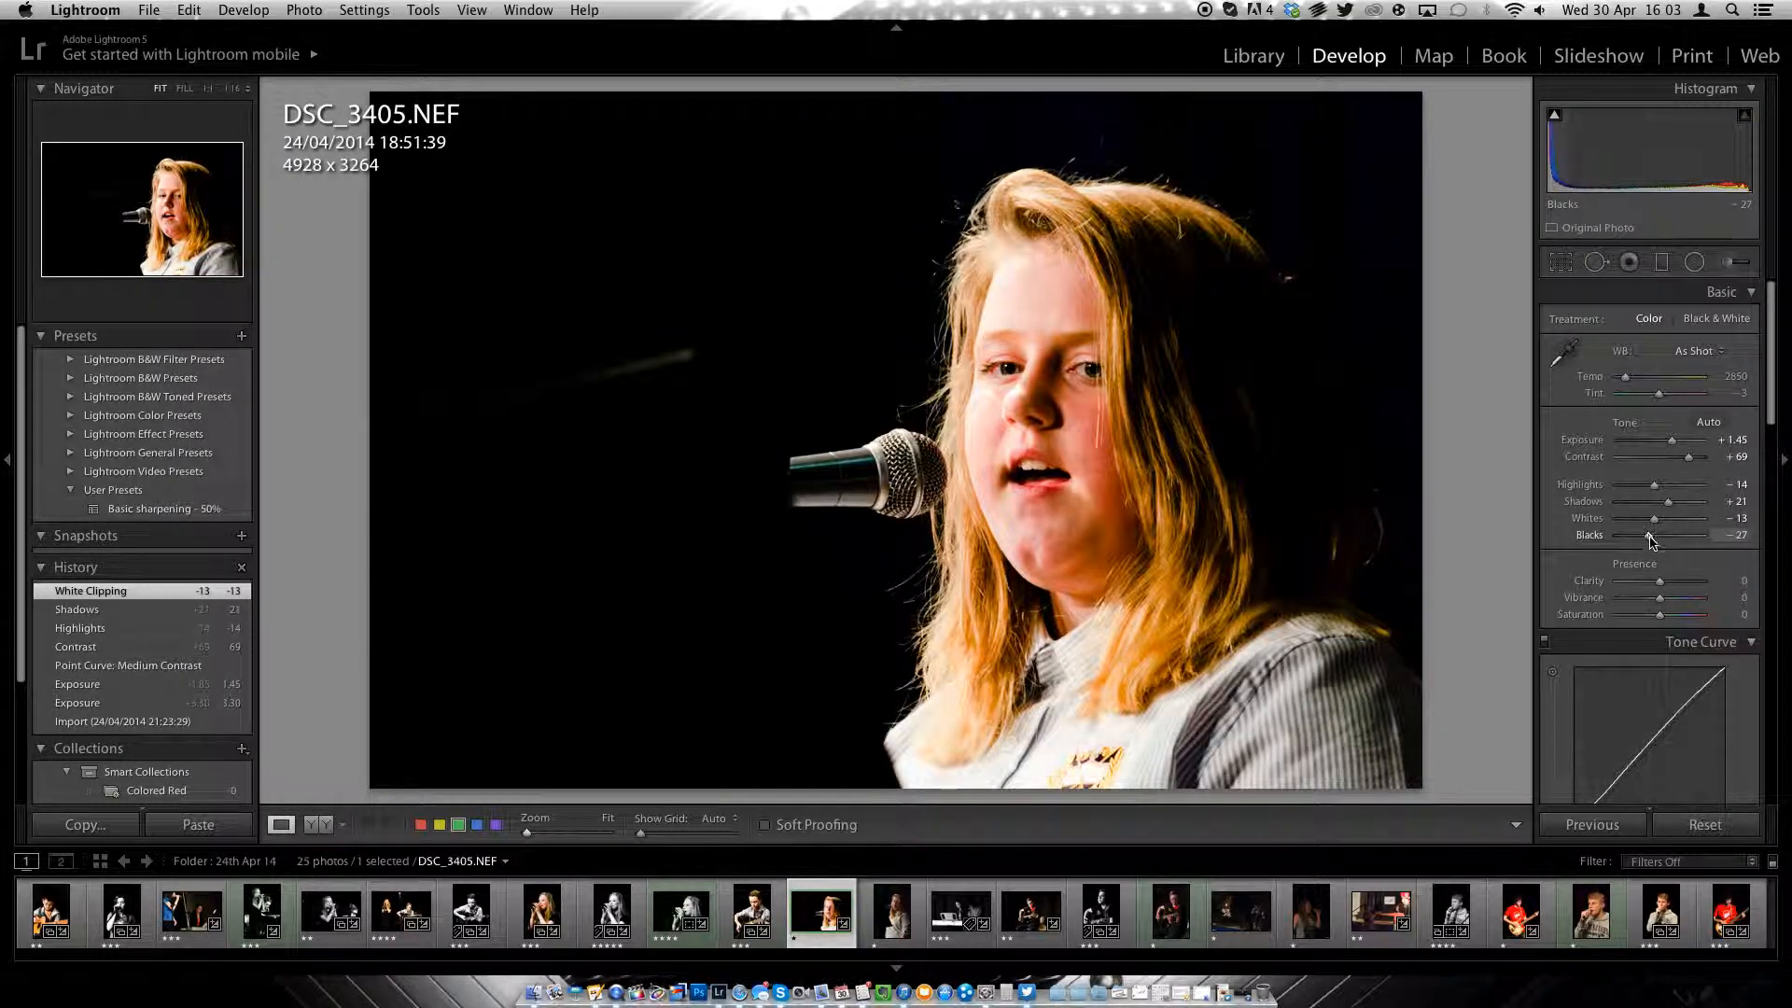
{"action": "left_click_drag", "start_coordinate": [1662, 585], "coordinate": [1660, 619]}
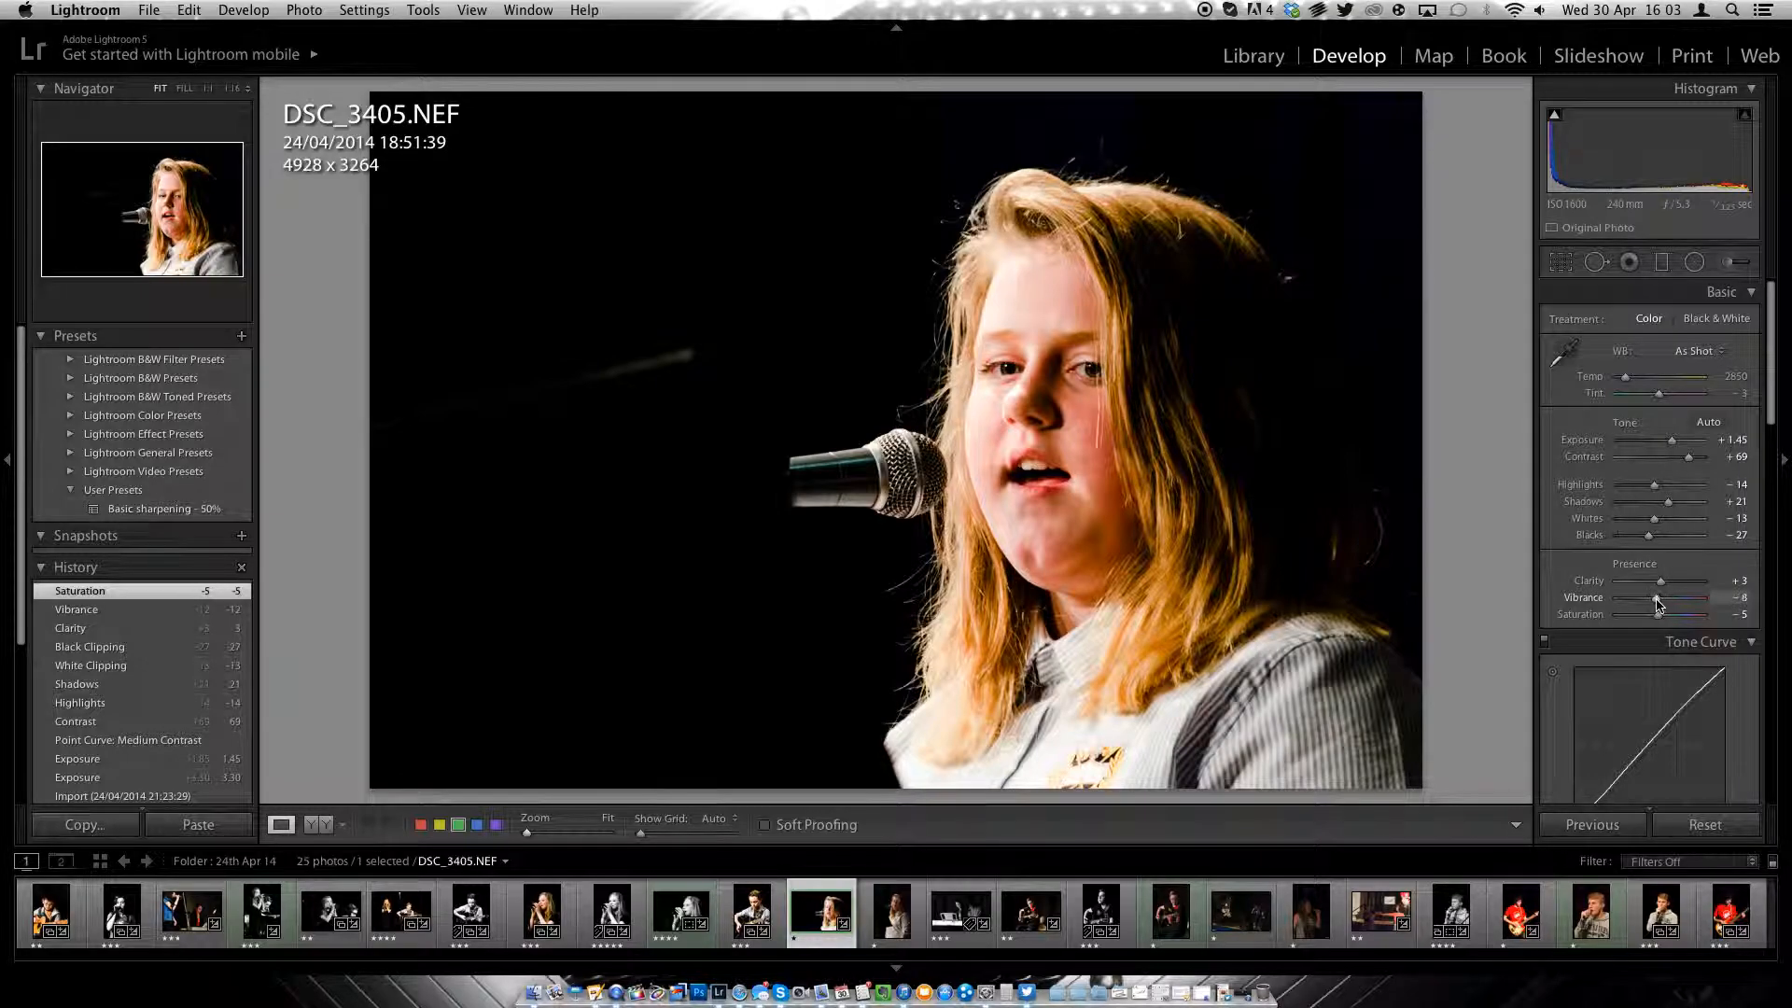
{"action": "left_click_drag", "start_coordinate": [1659, 605], "coordinate": [1647, 552]}
Step: Set sharpening to amount 74, radius 1.2, detail 47 and masking 70, and the post-crop vignette amount to -14
{"action": "scroll", "coordinate": [1767, 553], "scroll_direction": "down", "scroll_amount": 5}
{"action": "scroll", "coordinate": [1766, 553], "scroll_direction": "down", "scroll_amount": 3}
{"action": "left_click_drag", "start_coordinate": [1767, 546], "coordinate": [1767, 653]}
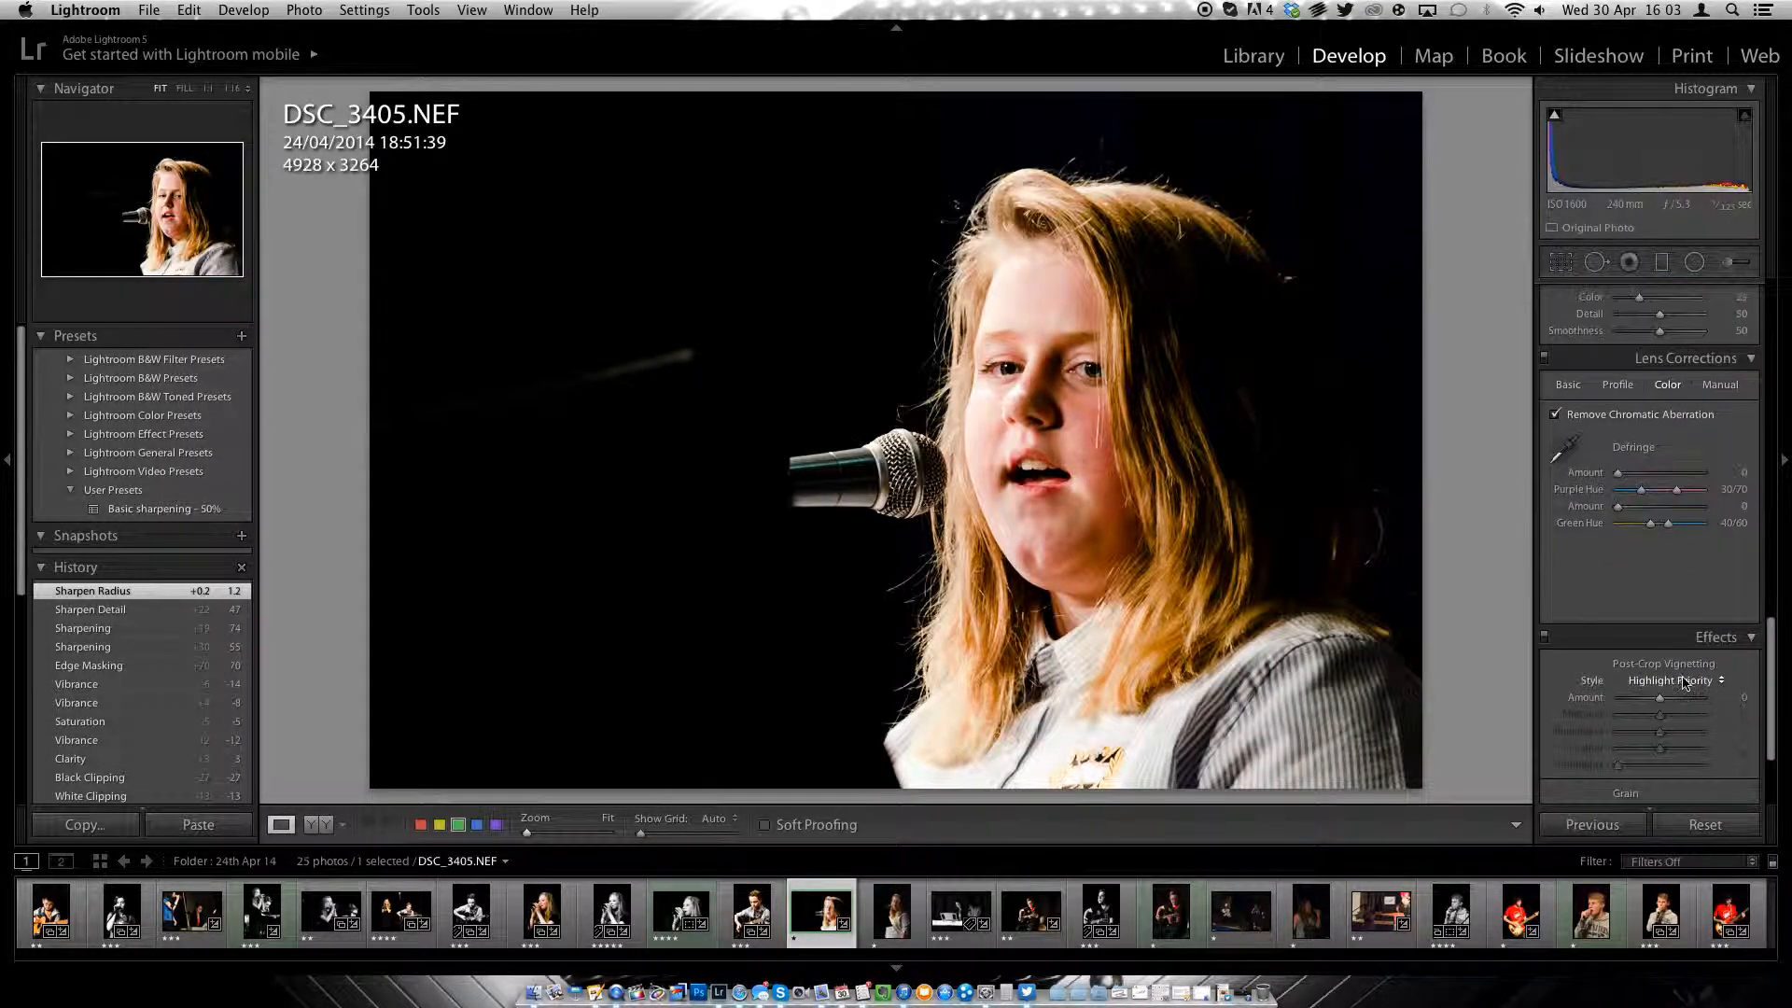
{"action": "left_click_drag", "start_coordinate": [1661, 699], "coordinate": [1654, 700]}
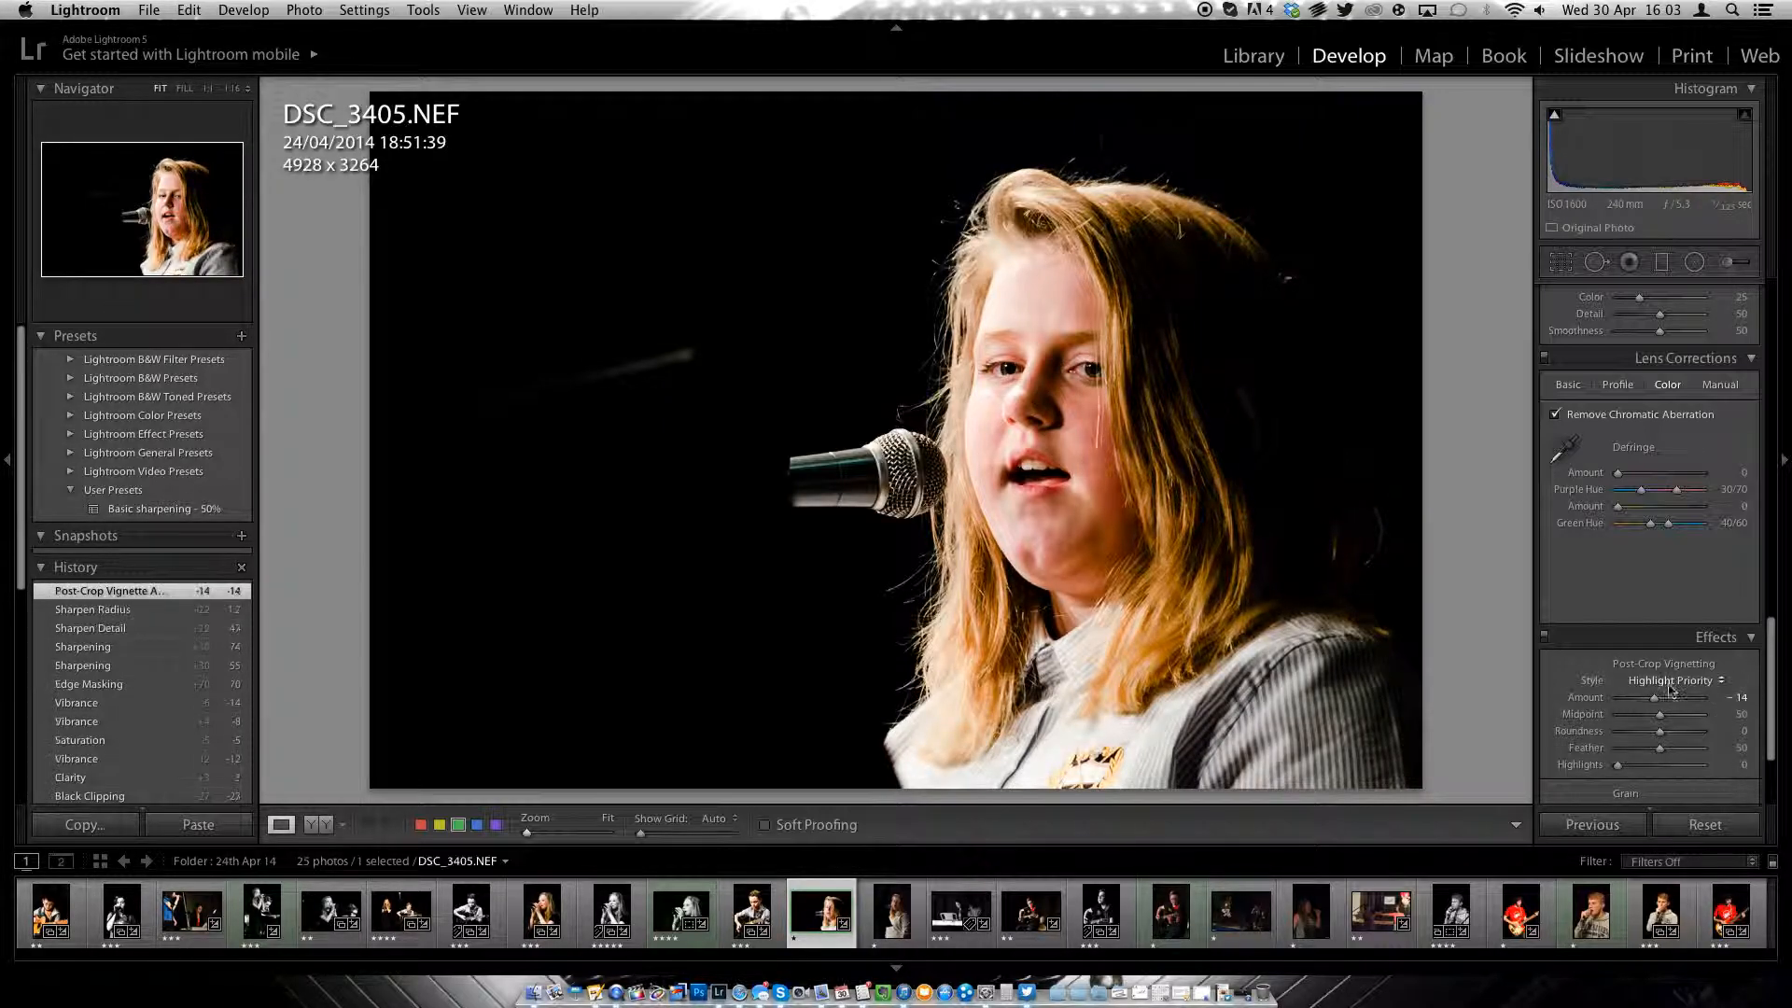
Step: Set the white balance temperature to 2830 and rate the photo 3
{"action": "left_click_drag", "start_coordinate": [1767, 676], "coordinate": [1770, 336]}
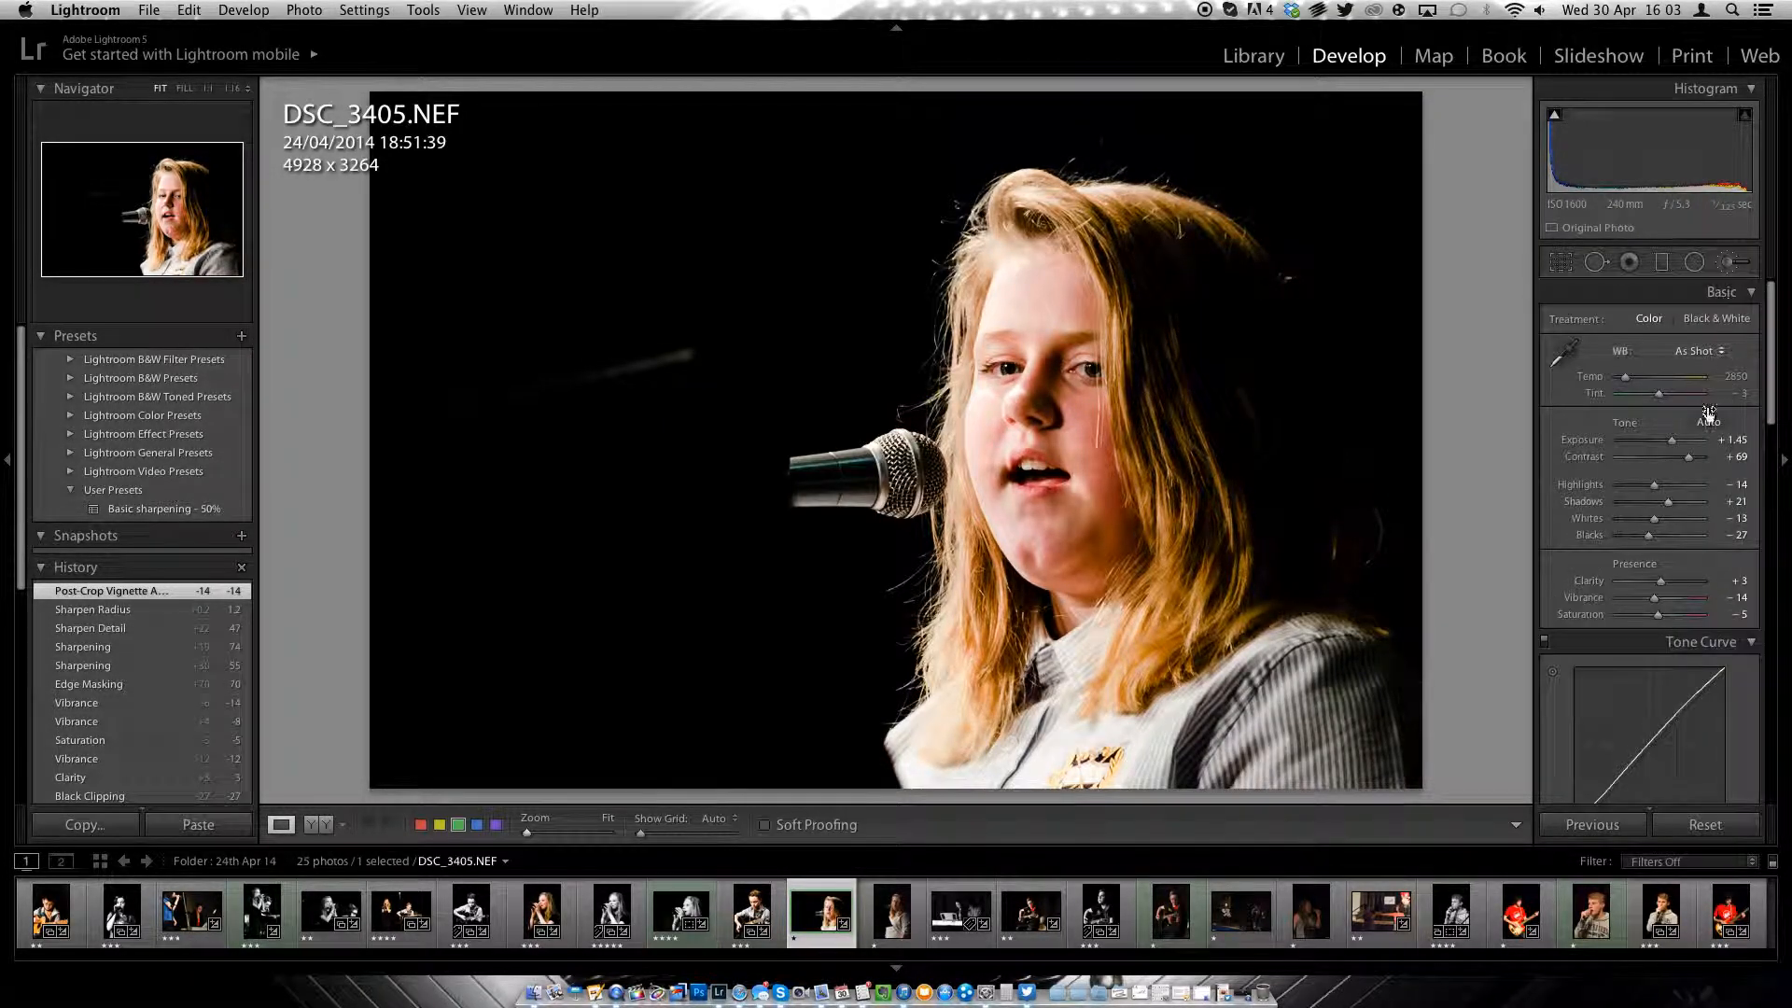
{"action": "left_click_drag", "start_coordinate": [1626, 384], "coordinate": [1631, 384]}
{"action": "left_click_drag", "start_coordinate": [1625, 381], "coordinate": [1623, 381]}
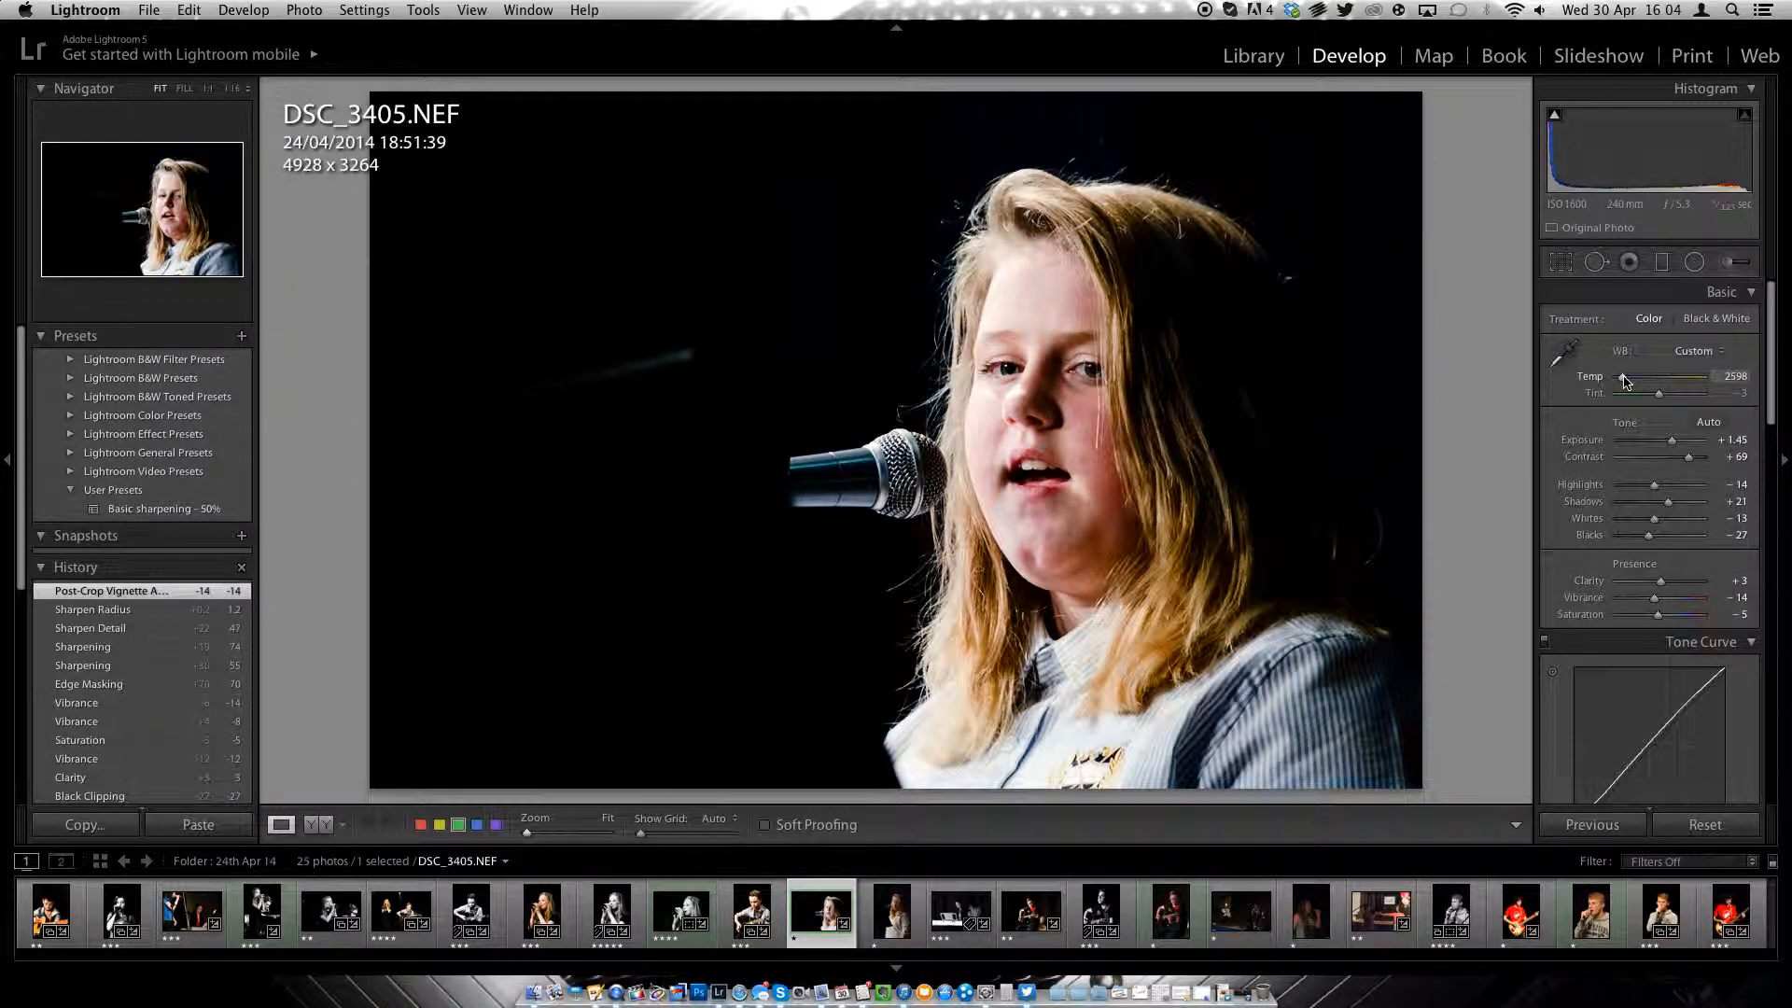
{"action": "left_click_drag", "start_coordinate": [1625, 381], "coordinate": [1625, 381]}
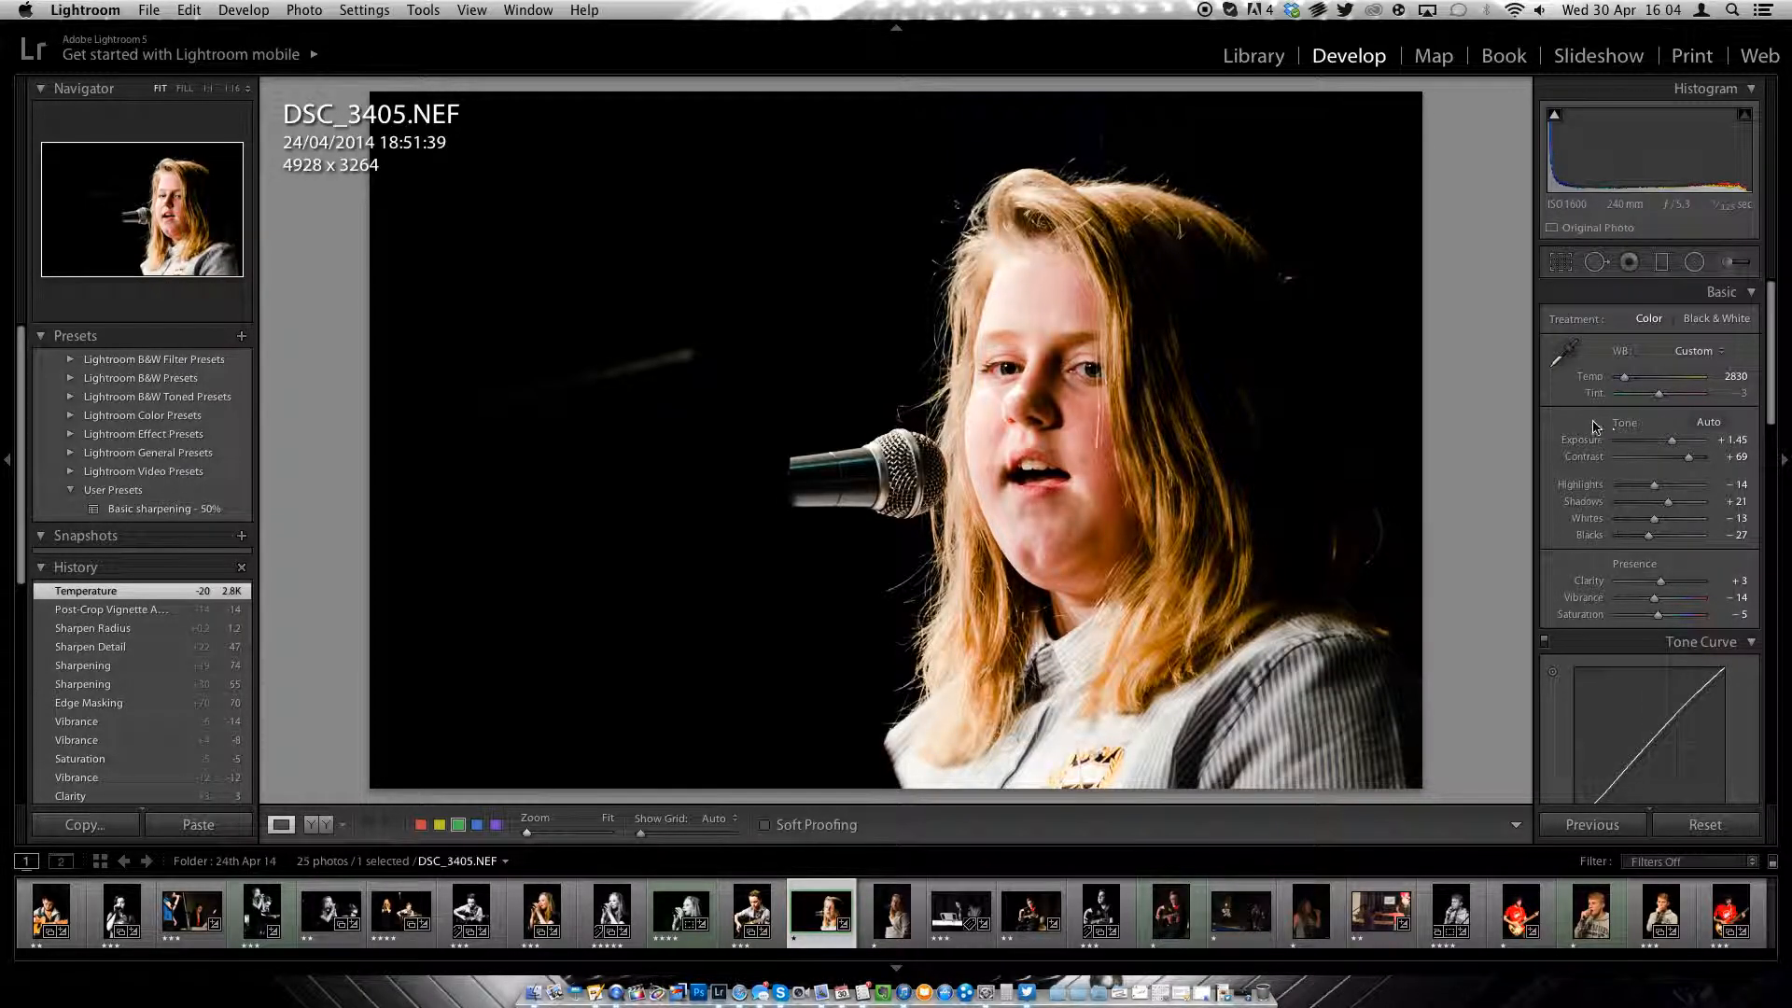
{"action": "key", "text": "3"}
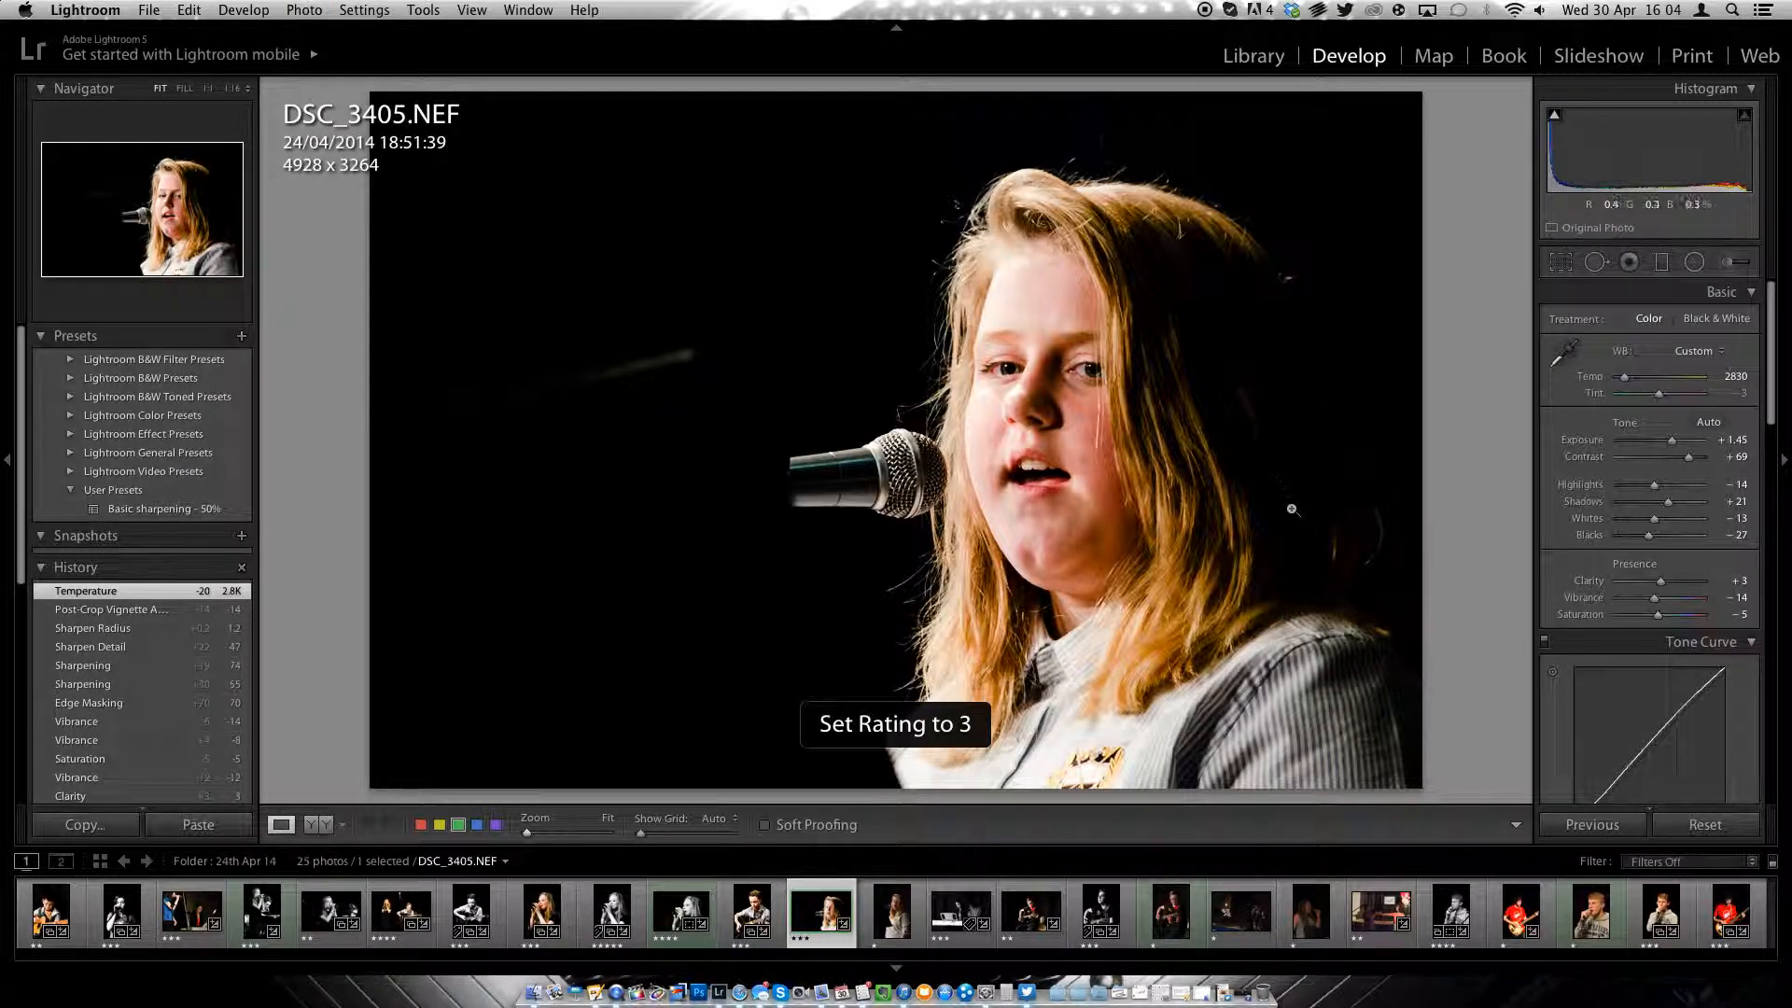
Step: Open DSC_3449.NEF from the filmstrip and set its exposure to +0.45 and contrast to +37
{"action": "left_click", "coordinate": [1171, 913]}
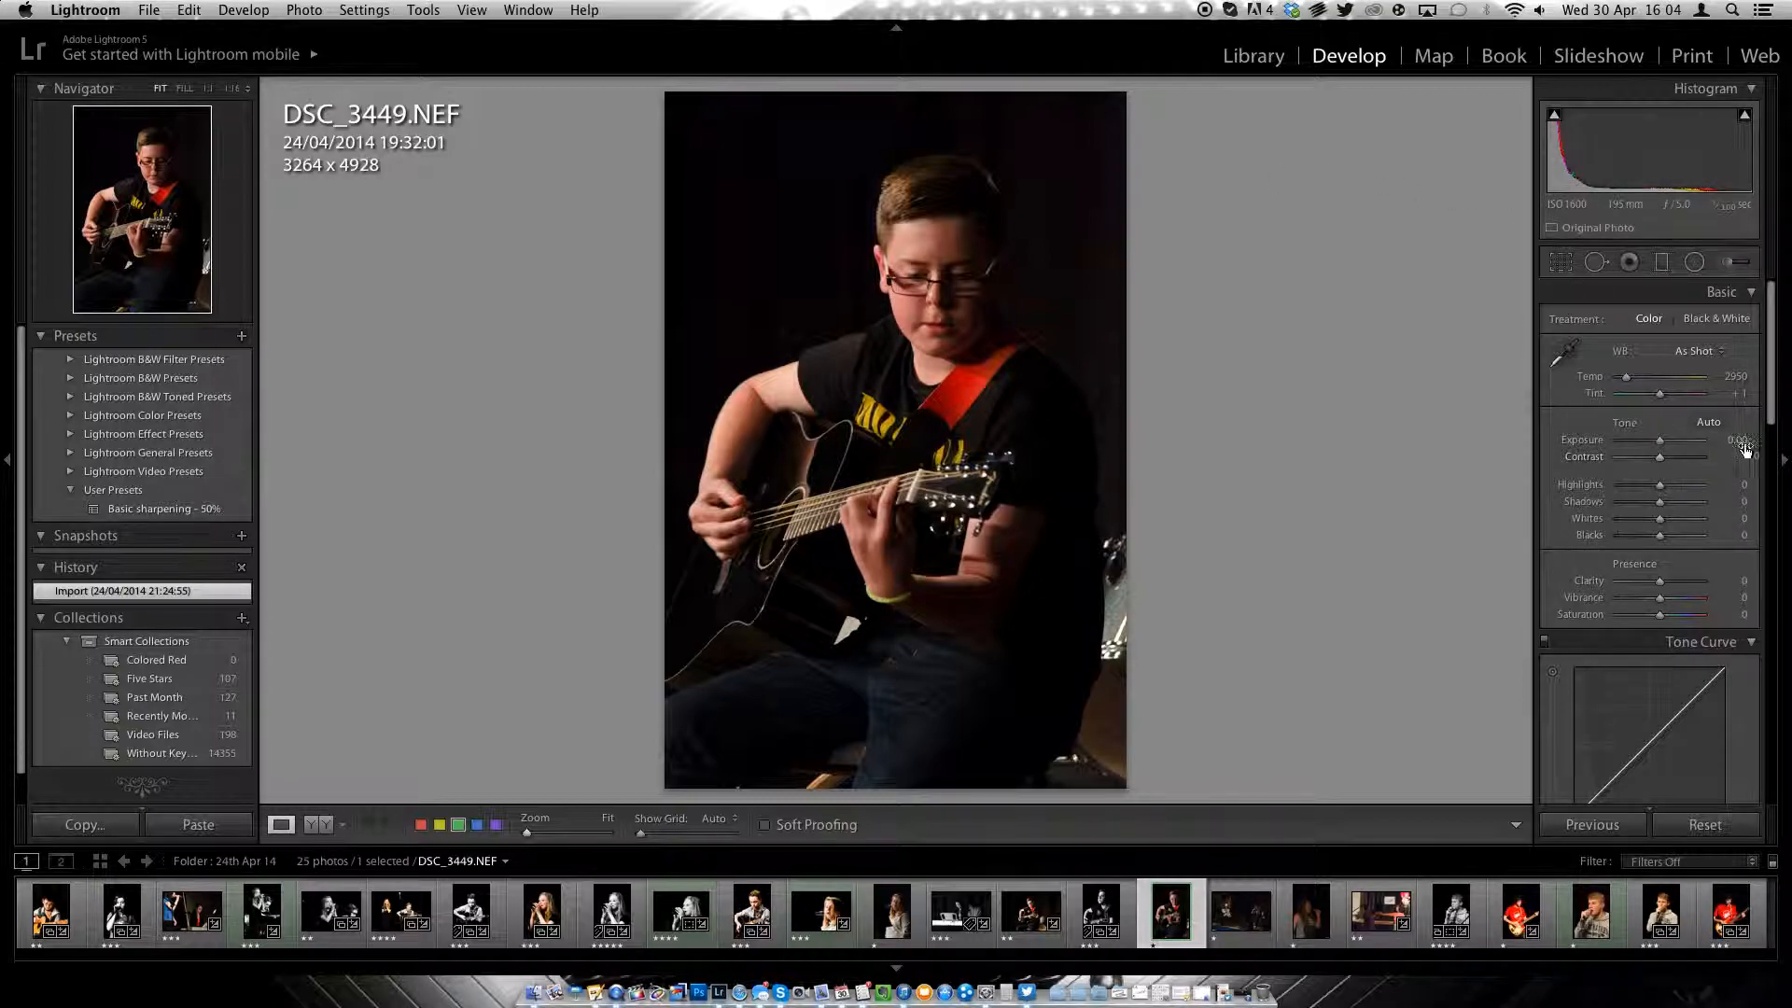
{"action": "left_click_drag", "start_coordinate": [1660, 440], "coordinate": [1673, 462]}
{"action": "left_click_drag", "start_coordinate": [1770, 493], "coordinate": [1772, 495]}
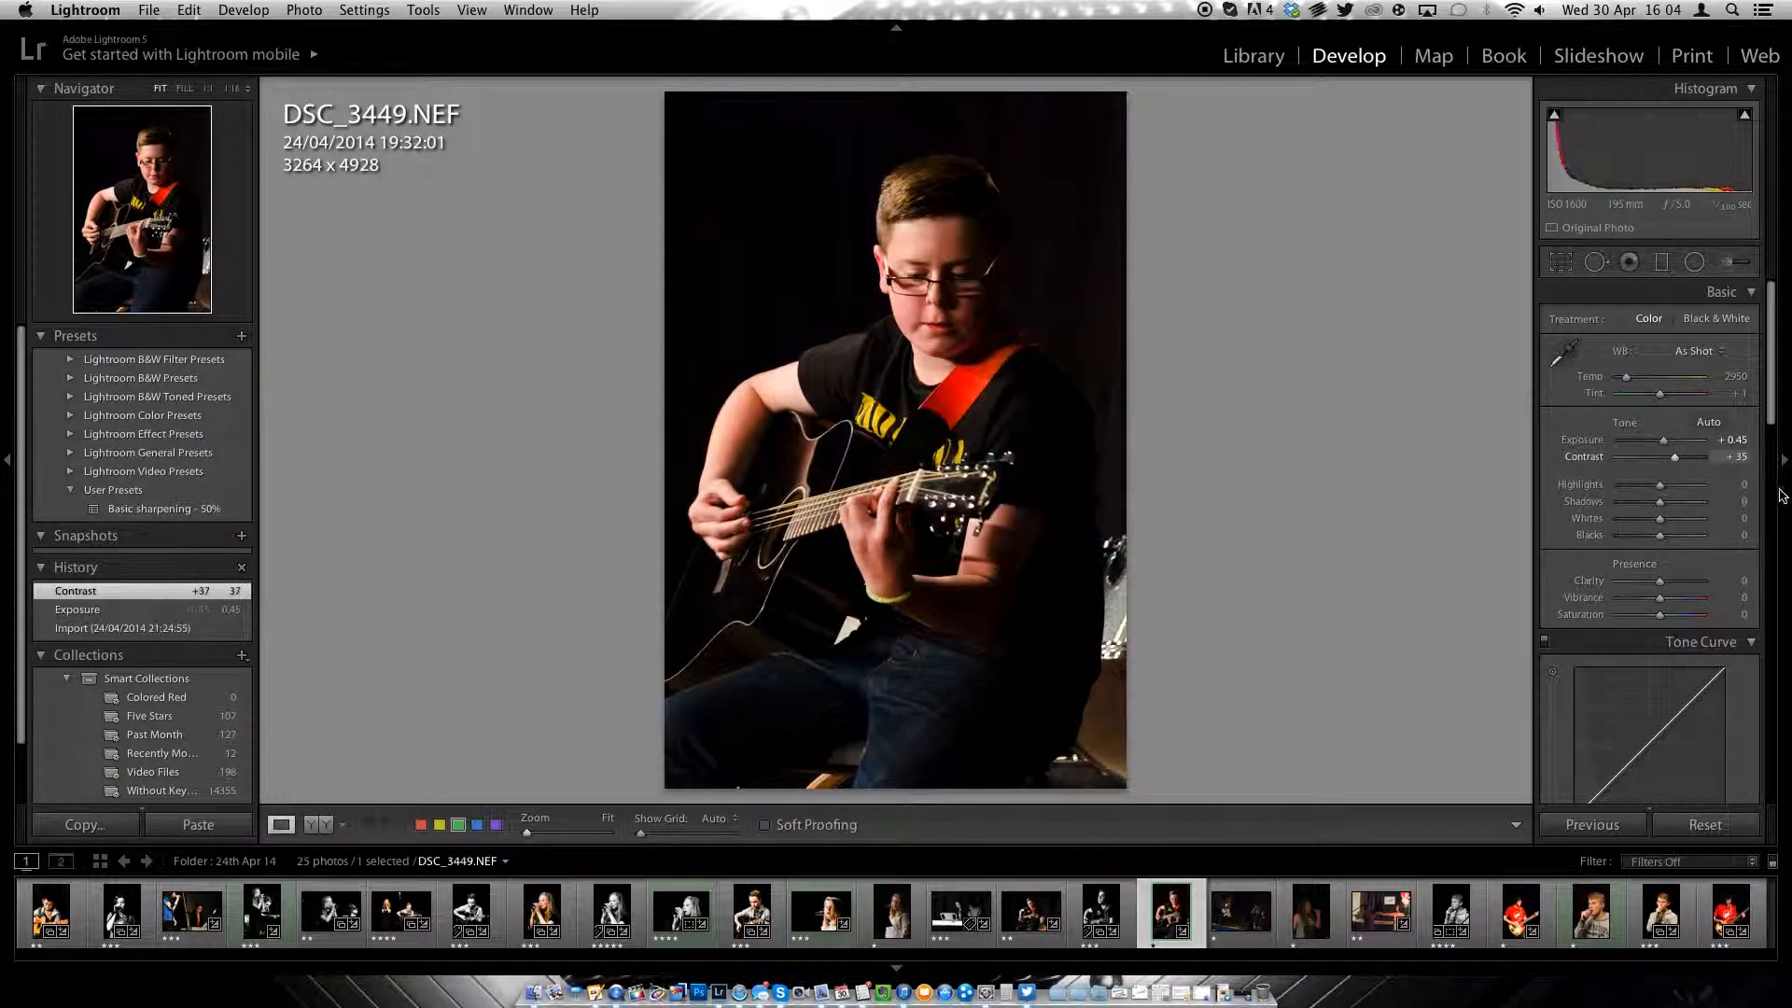
Step: Set the guitarist photo's point curve to Strong Contrast
{"action": "scroll", "coordinate": [1754, 560], "scroll_direction": "down", "scroll_amount": 5}
{"action": "left_click", "coordinate": [1660, 458]}
{"action": "left_click", "coordinate": [1648, 461]}
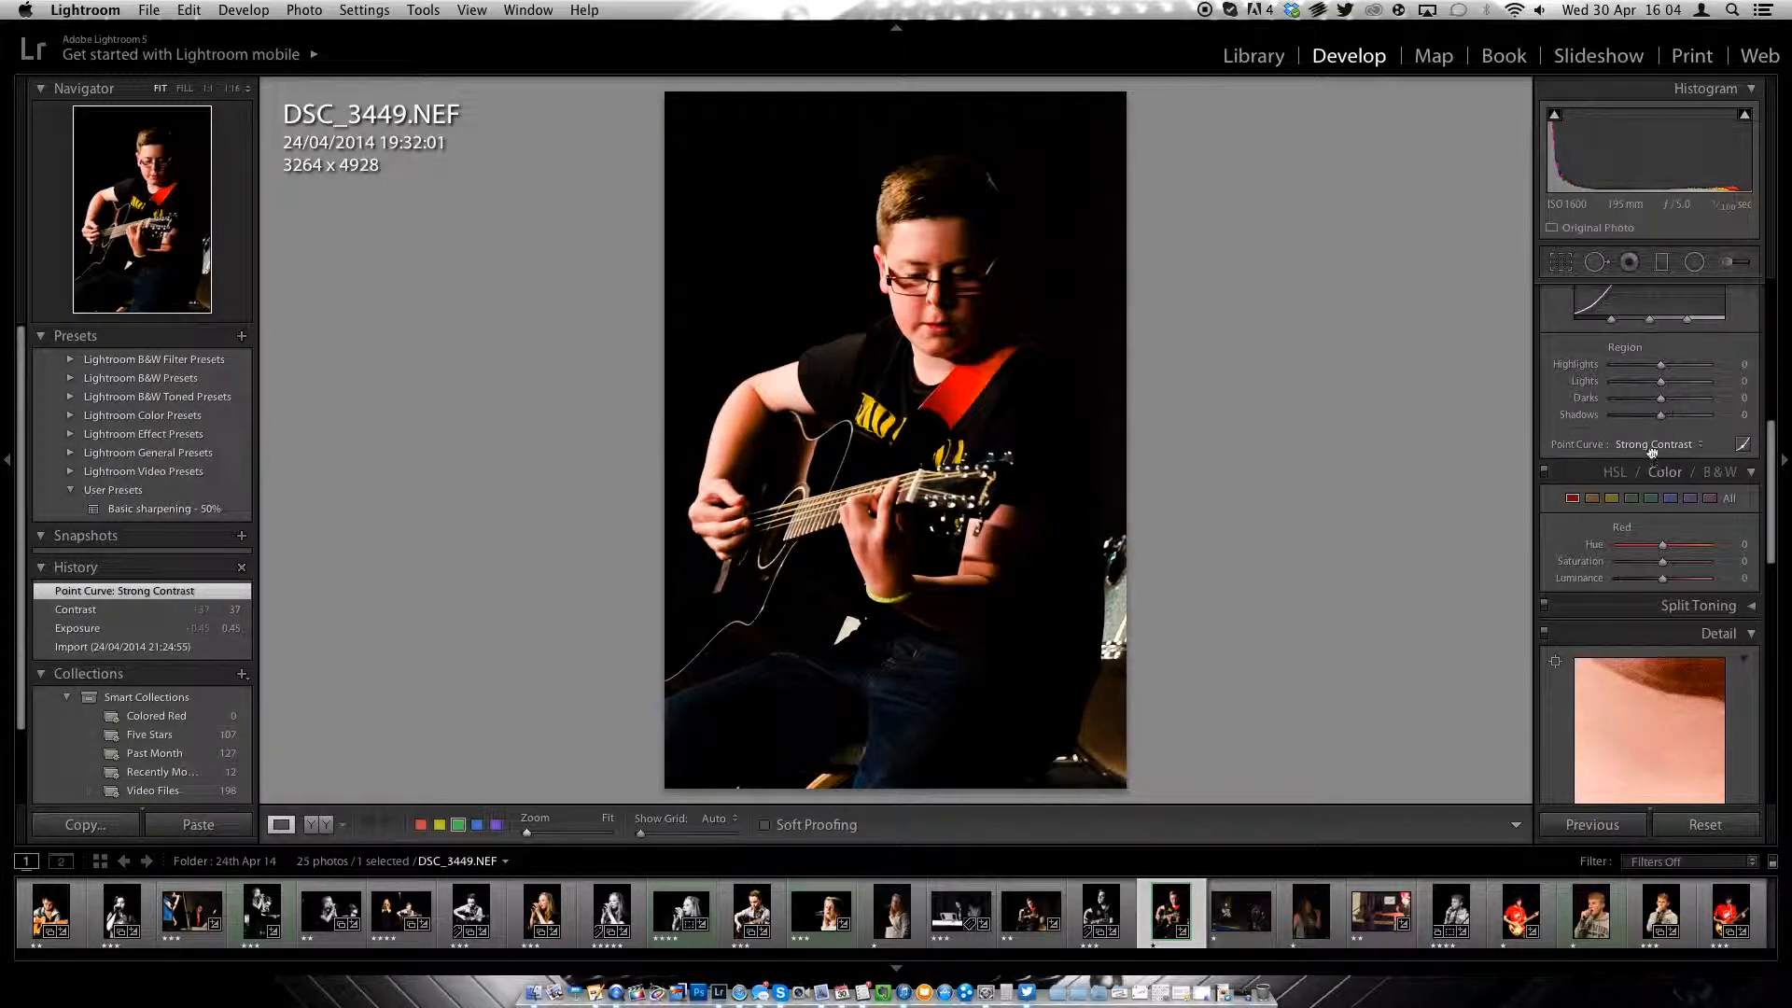
Step: Change the guitarist photo's point curve to Medium Contrast
{"action": "left_click", "coordinate": [1655, 441]}
{"action": "left_click", "coordinate": [1666, 422]}
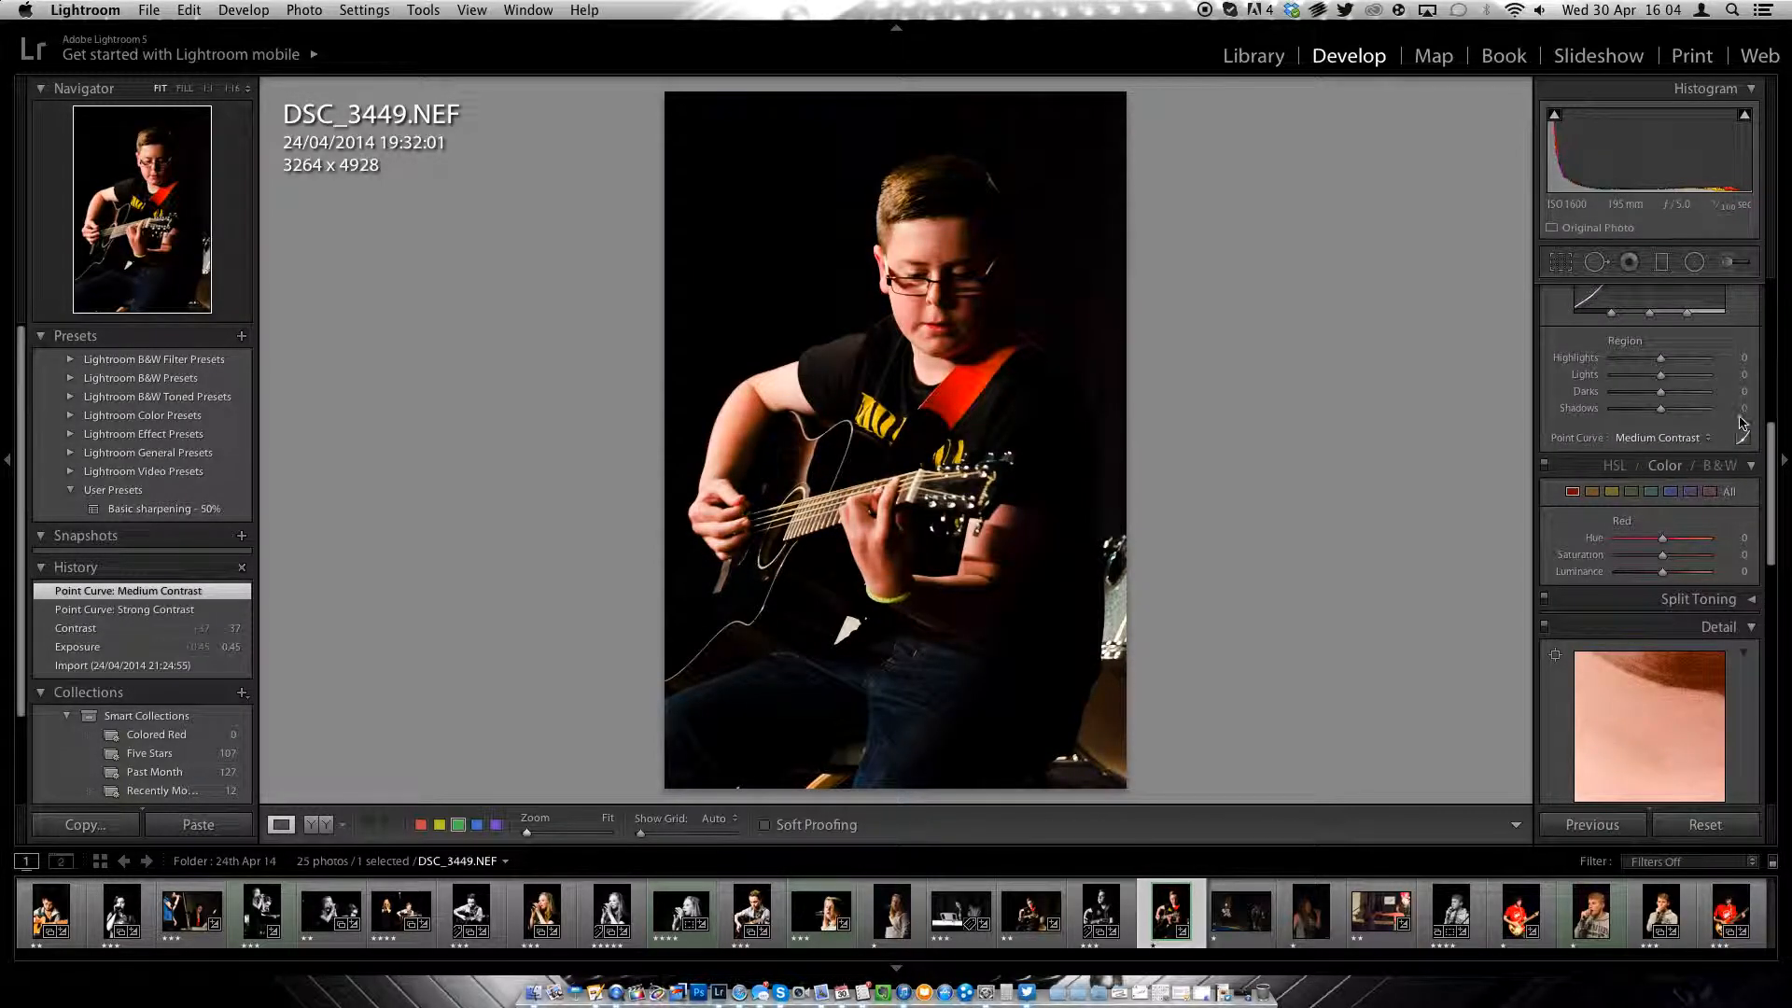
Step: Set exposure to +1.10, contrast +42, highlights -9, shadows -14, whites -5, blacks -46, clarity +7 and saturation -15 on the guitarist photo
{"action": "scroll", "coordinate": [1760, 312], "scroll_direction": "up", "scroll_amount": 5}
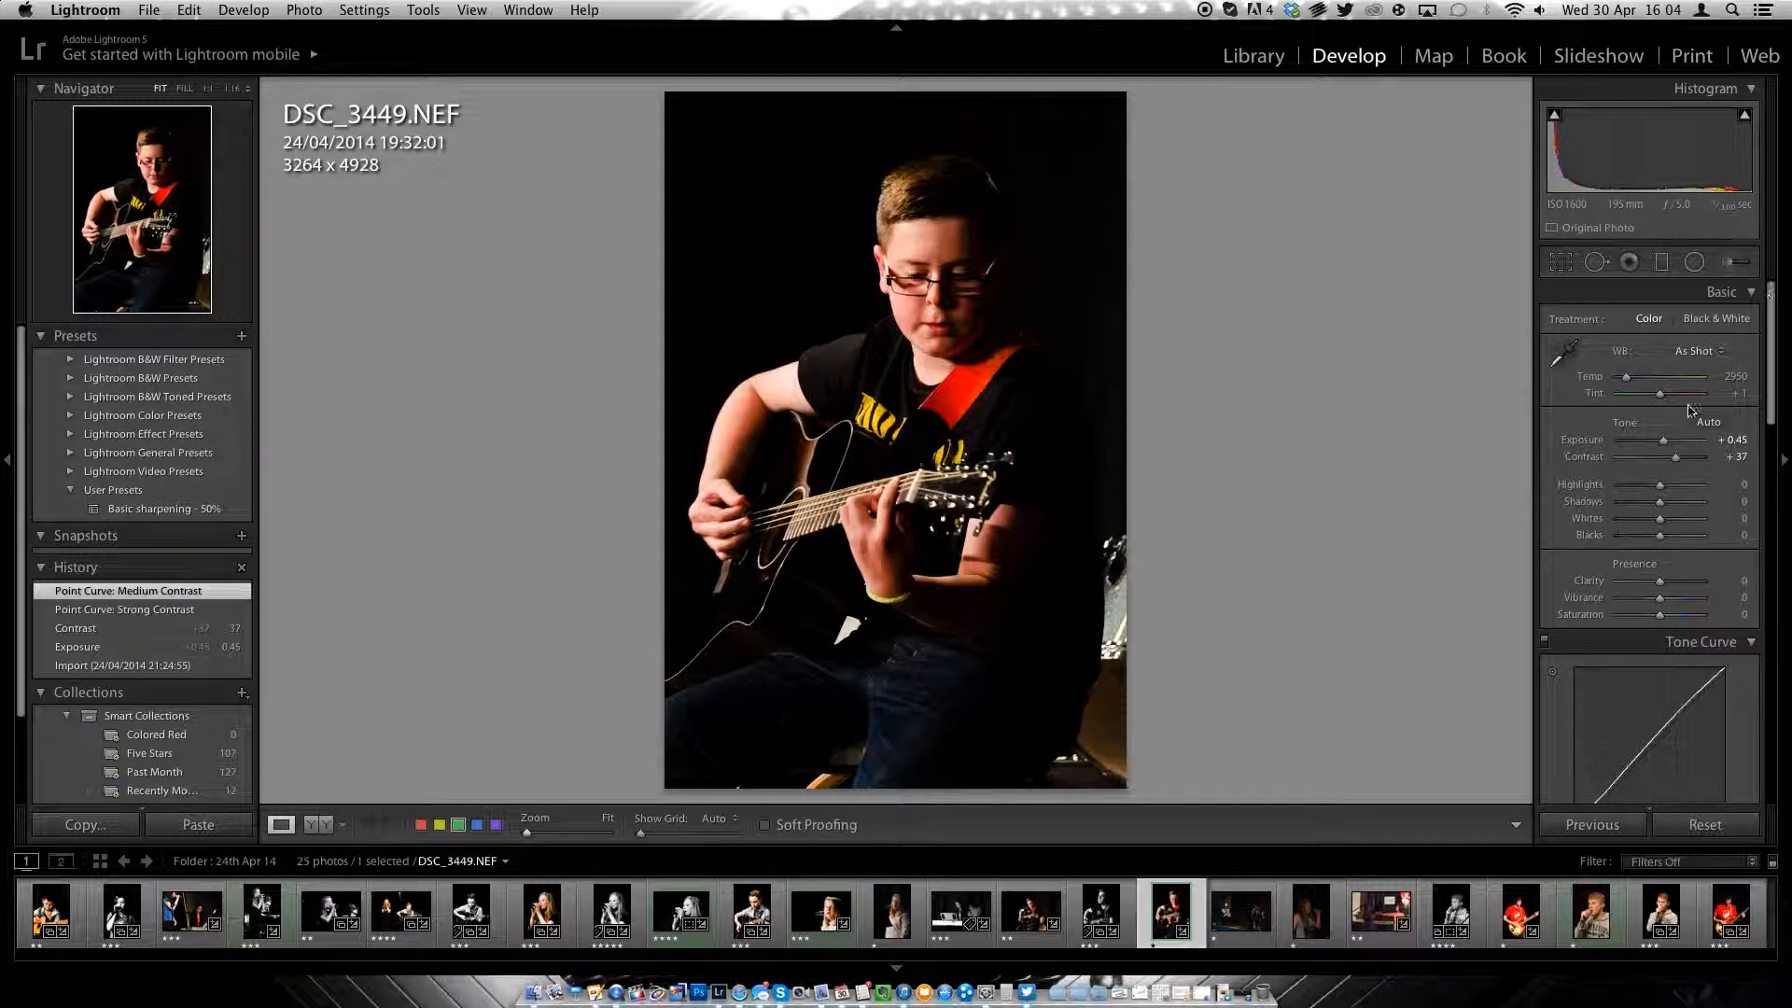
{"action": "left_click_drag", "start_coordinate": [1680, 461], "coordinate": [1644, 549]}
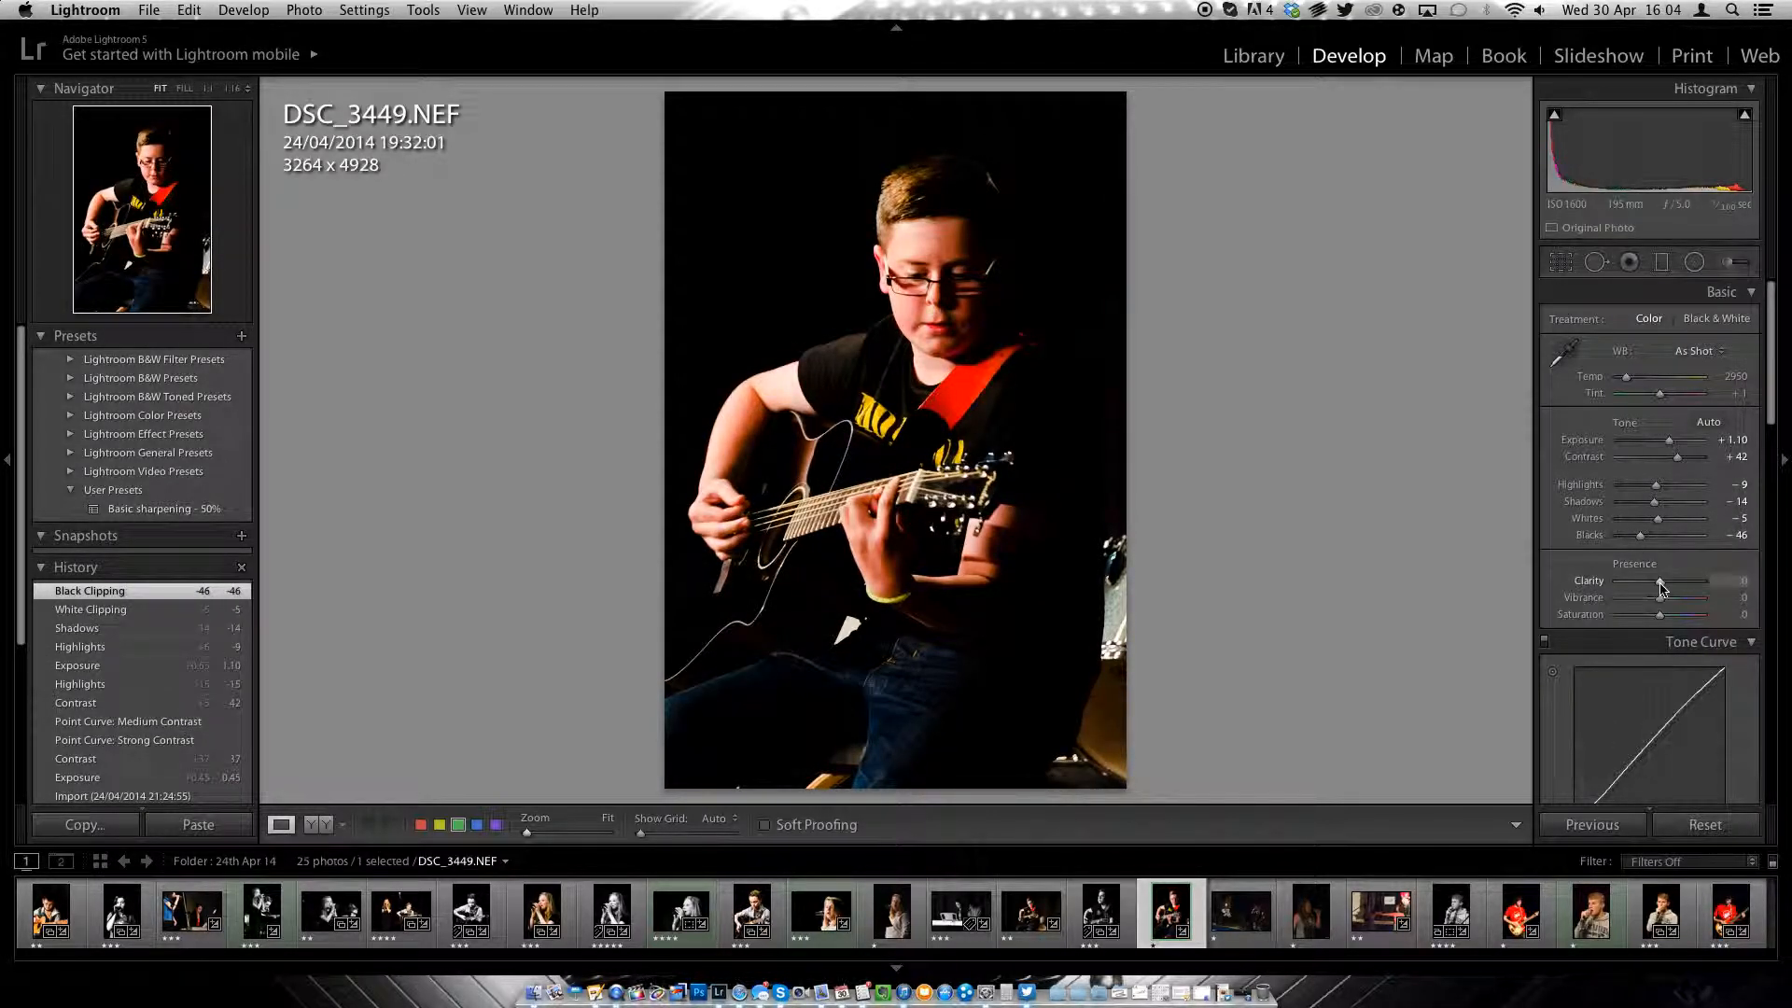
{"action": "left_click_drag", "start_coordinate": [1662, 583], "coordinate": [1664, 616]}
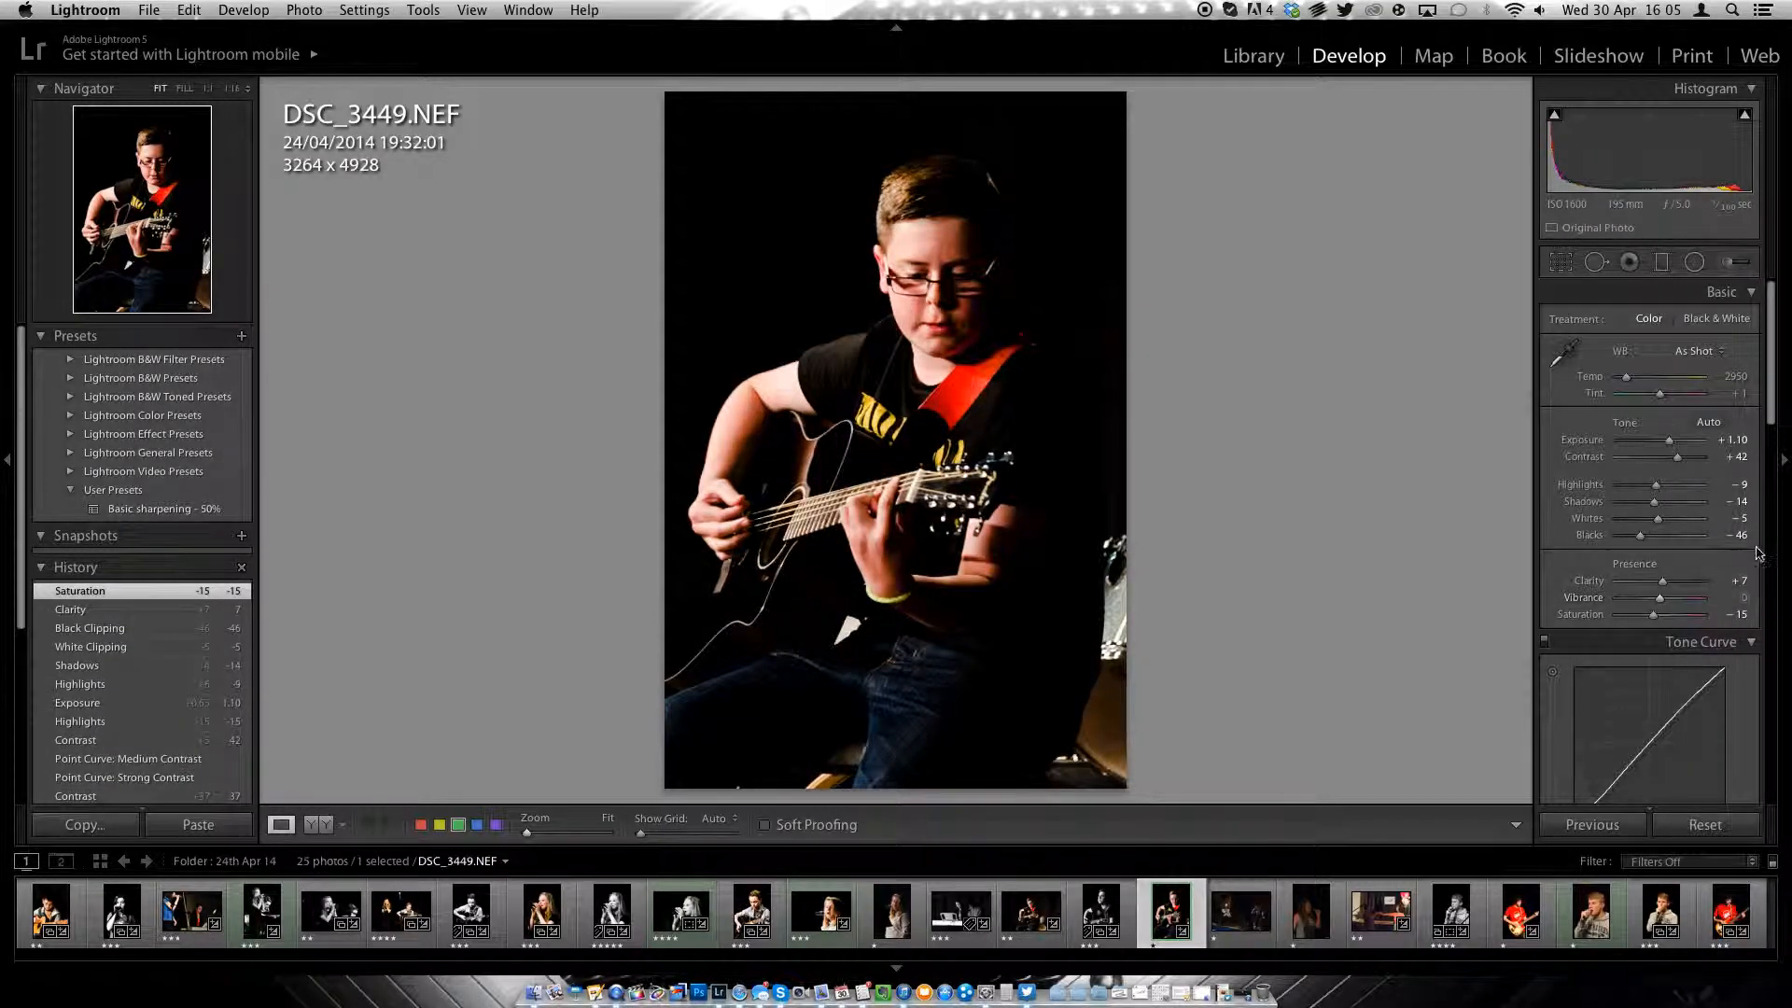
Step: Set the guitarist photo's sharpening to amount 72, radius 0.9, detail 46 and masking 54, and rate it 3
{"action": "scroll", "coordinate": [1662, 605], "scroll_direction": "down", "scroll_amount": 10}
{"action": "key", "text": "alt"}
{"action": "mouse_move", "coordinate": [1646, 588]}
{"action": "left_mouse_down"}
{"action": "mouse_move", "coordinate": [1667, 585]}
{"action": "mouse_move", "coordinate": [1638, 558]}
{"action": "mouse_move", "coordinate": [1672, 560]}
{"action": "mouse_move", "coordinate": [1649, 564]}
{"action": "left_mouse_up"}
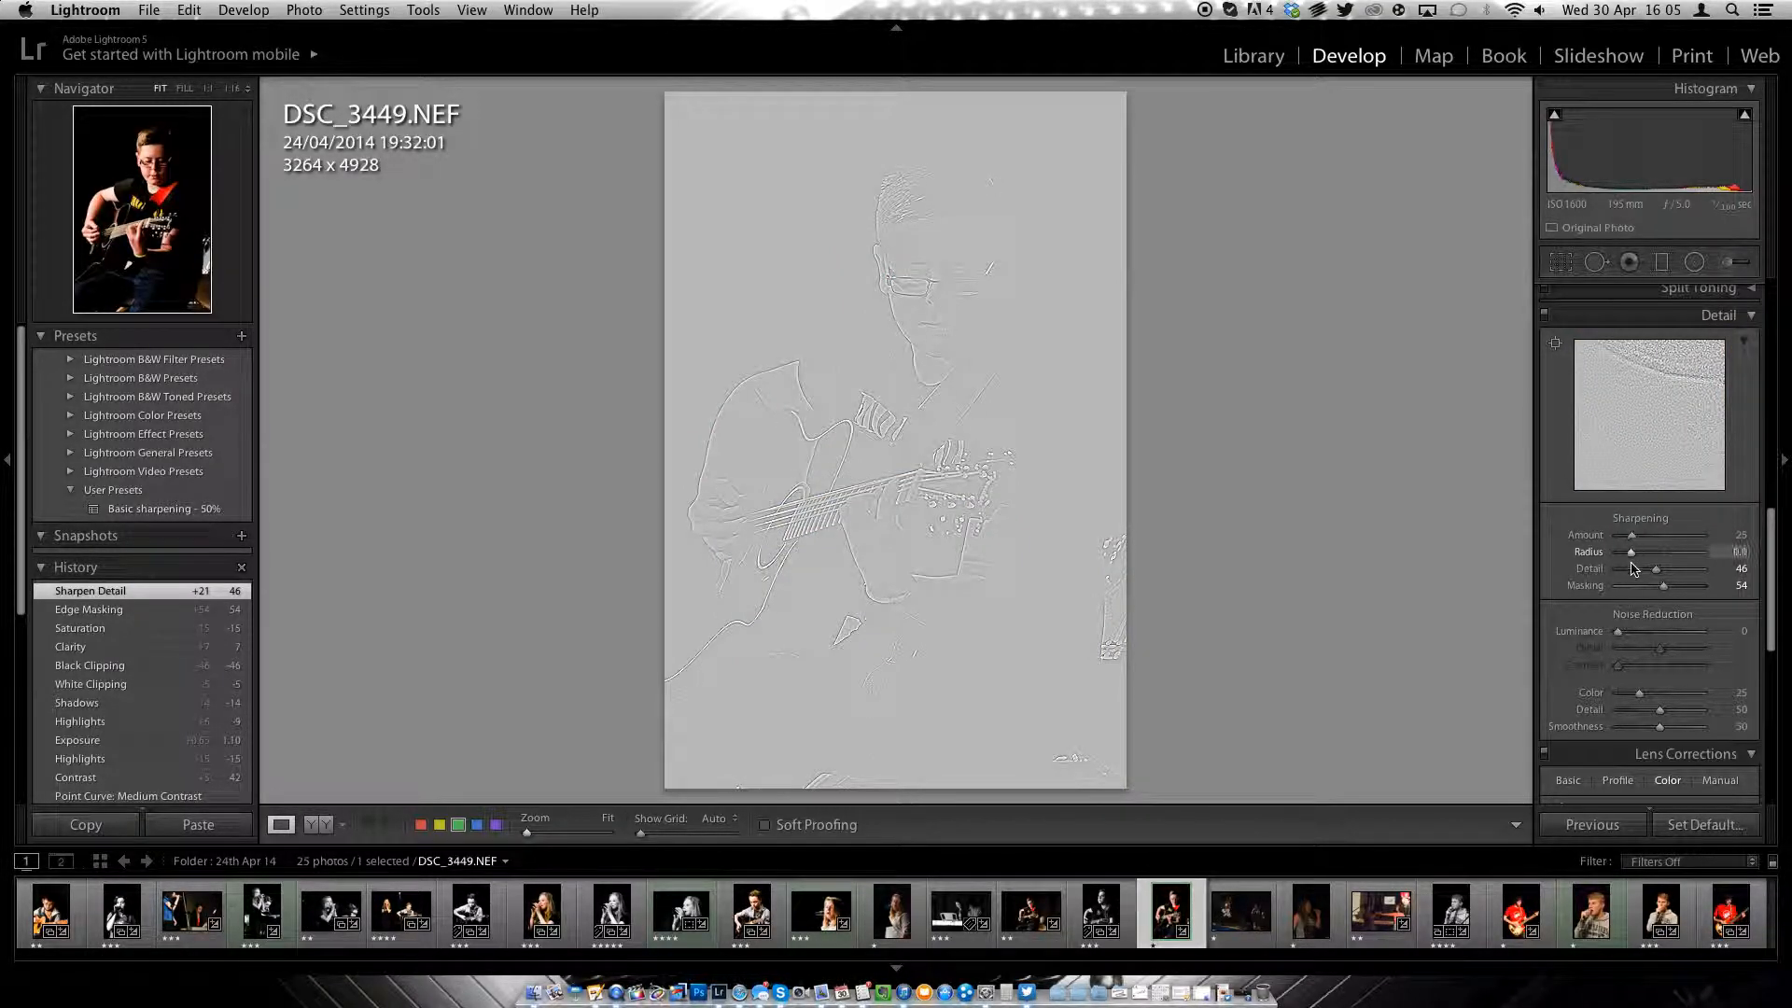
{"action": "left_click_drag", "start_coordinate": [1642, 564], "coordinate": [1664, 547]}
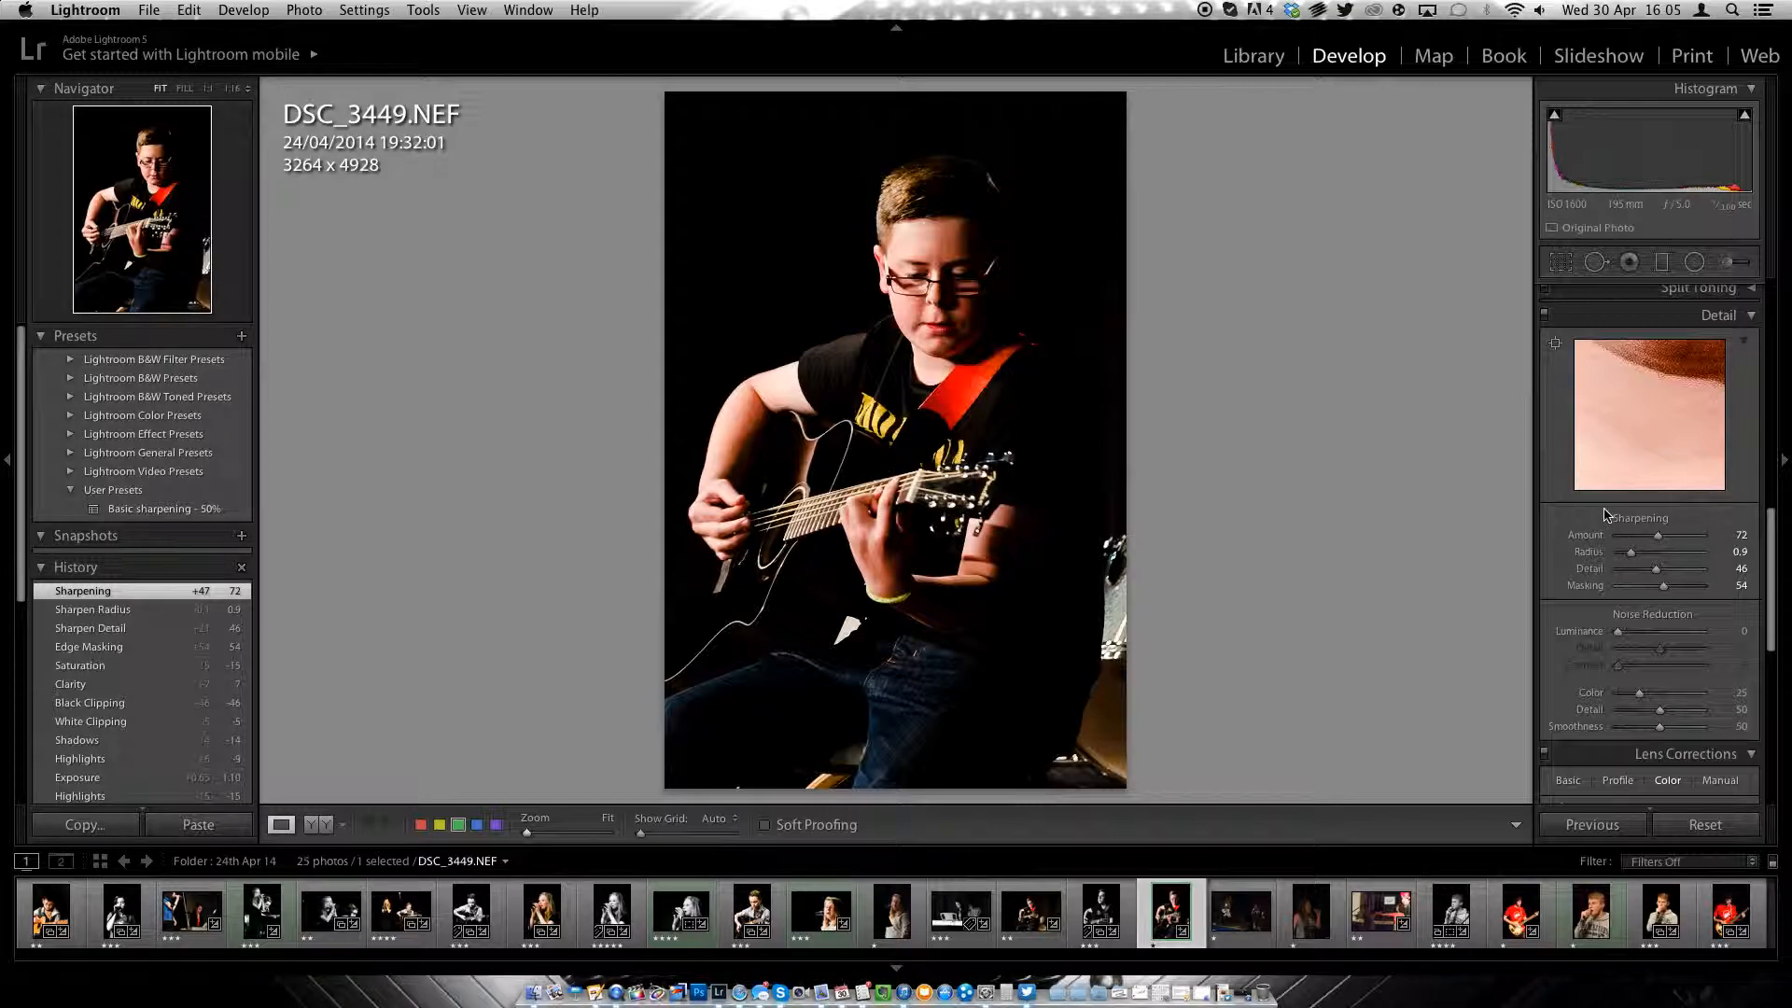
{"action": "key", "text": "3"}
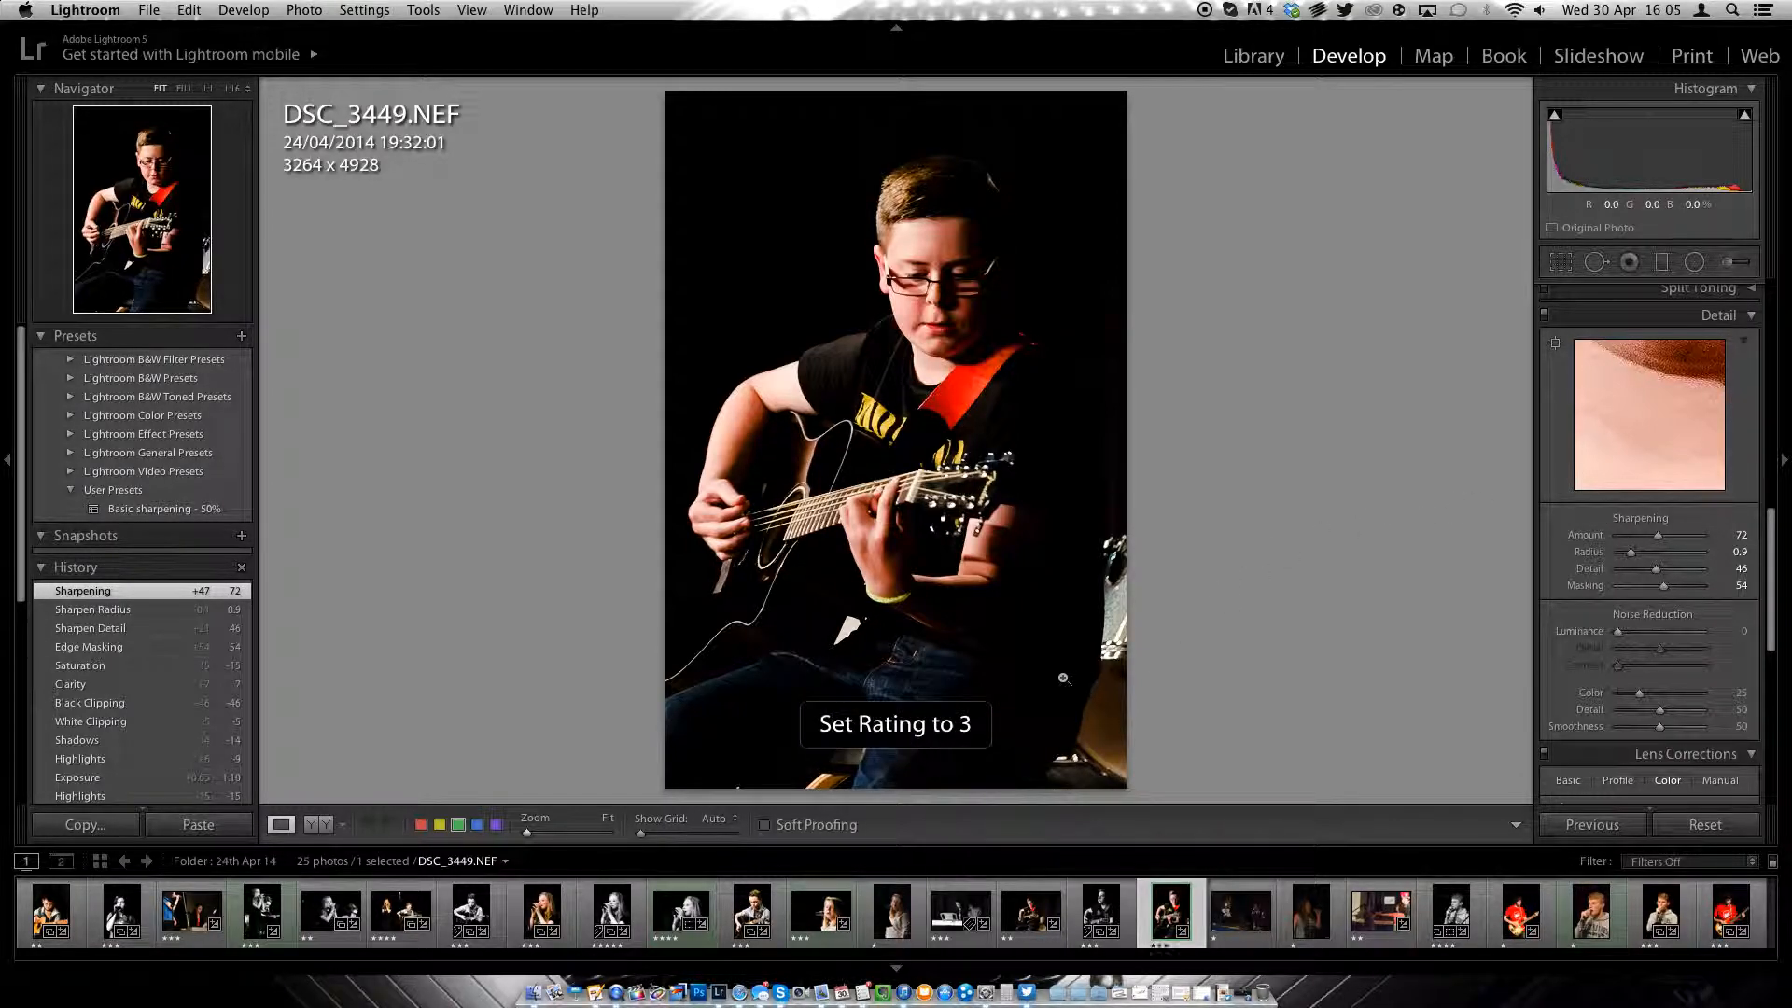
Step: Open DSC_3511.NEF from the filmstrip and heal the spot in the dark background at the photo's left edge
{"action": "scroll", "coordinate": [1766, 299], "scroll_direction": "up", "scroll_amount": 10}
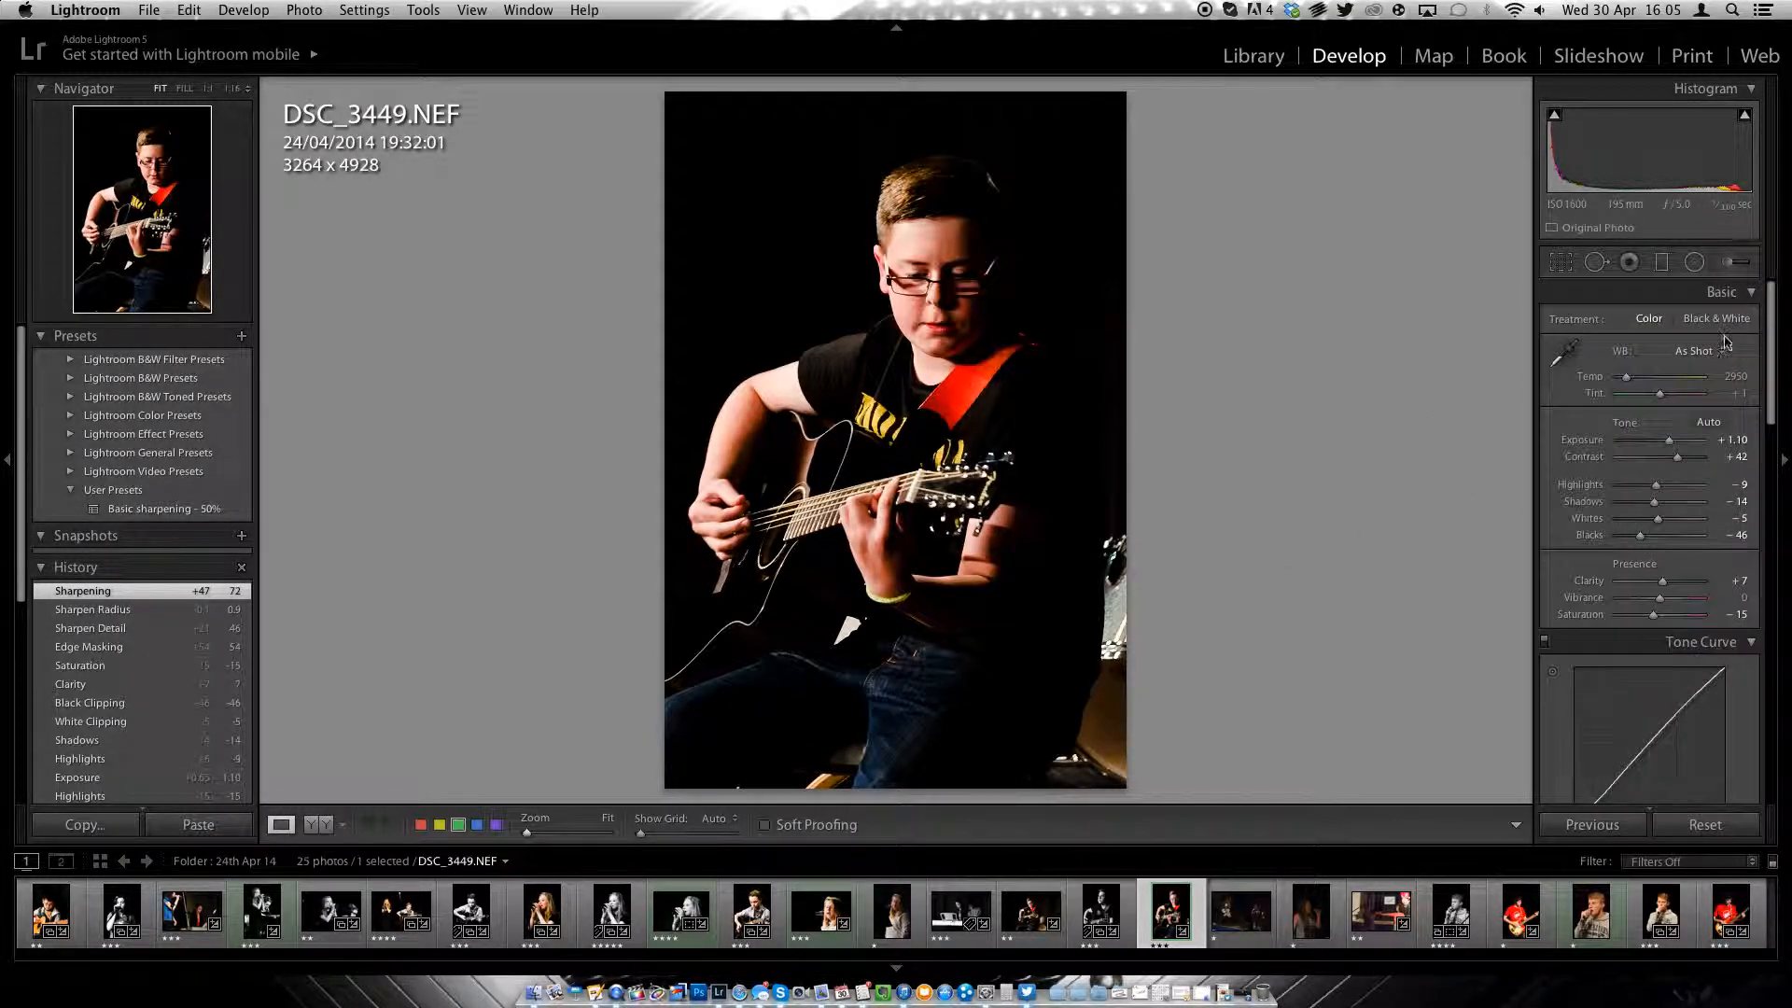
{"action": "left_click", "coordinate": [1586, 914]}
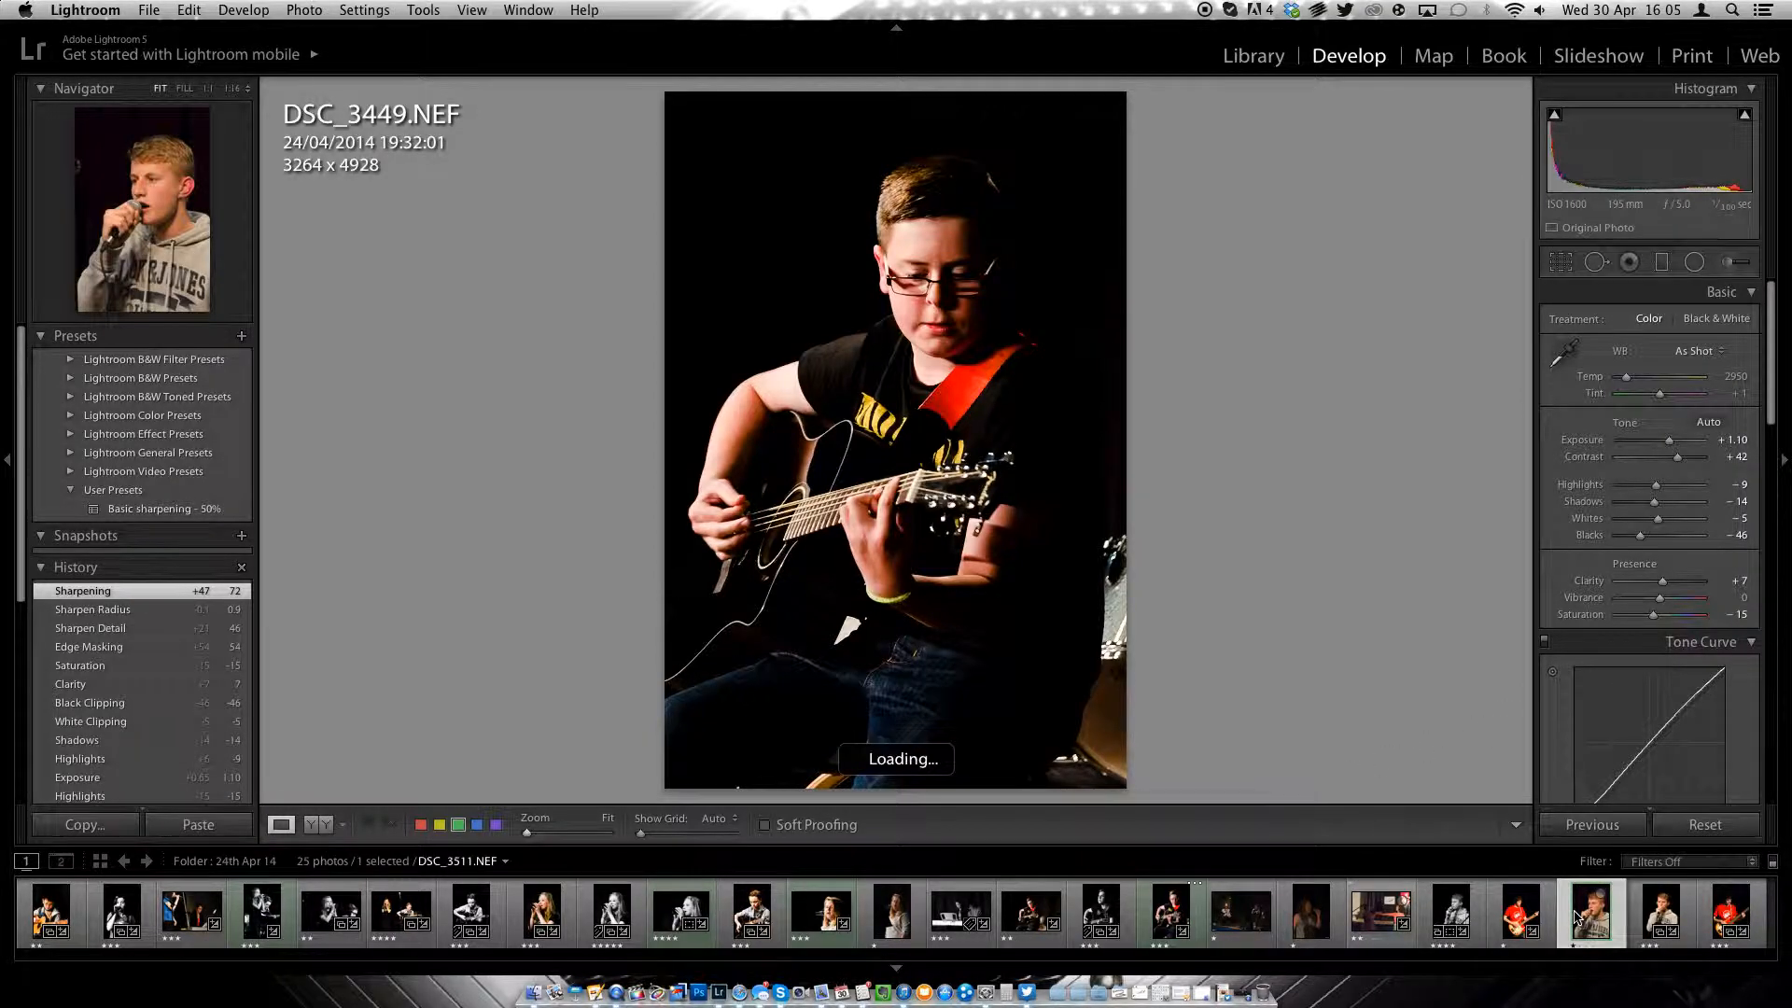
{"action": "left_click", "coordinate": [1596, 262]}
{"action": "mouse_move", "coordinate": [680, 272]}
{"action": "left_mouse_down"}
{"action": "mouse_move", "coordinate": [667, 319]}
{"action": "mouse_move", "coordinate": [697, 278]}
{"action": "left_mouse_up"}
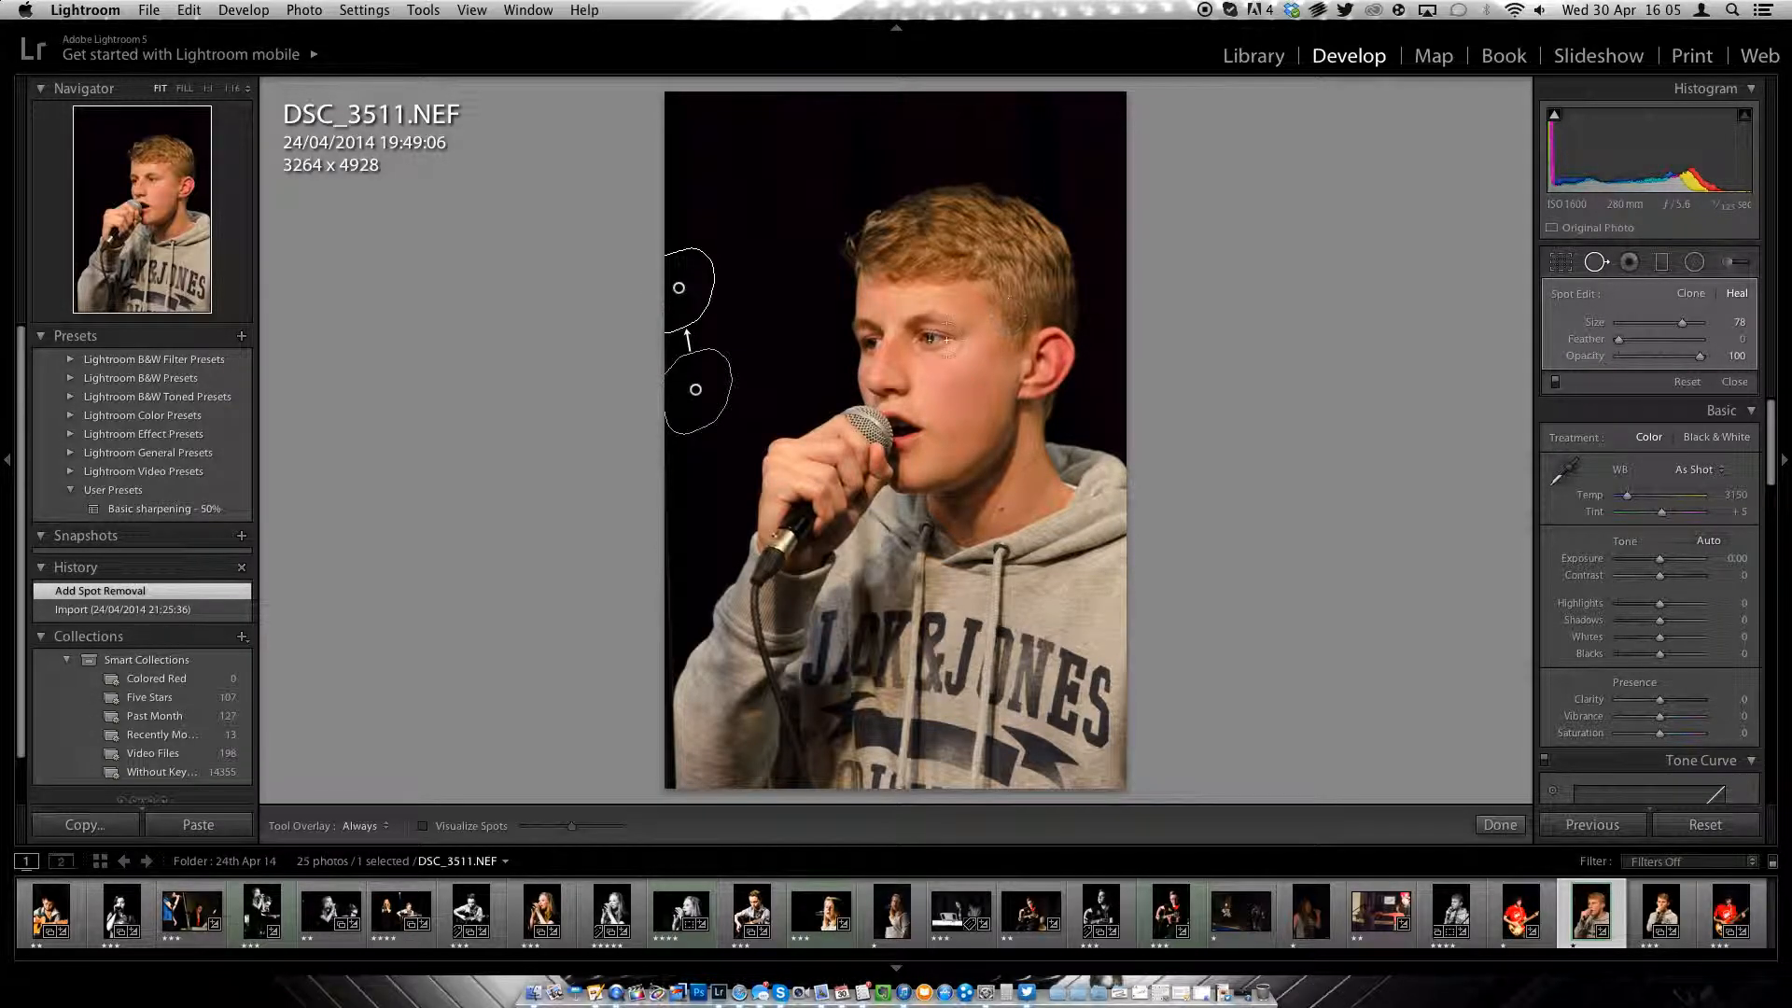
{"action": "key", "text": "Return"}
{"action": "key", "text": "q"}
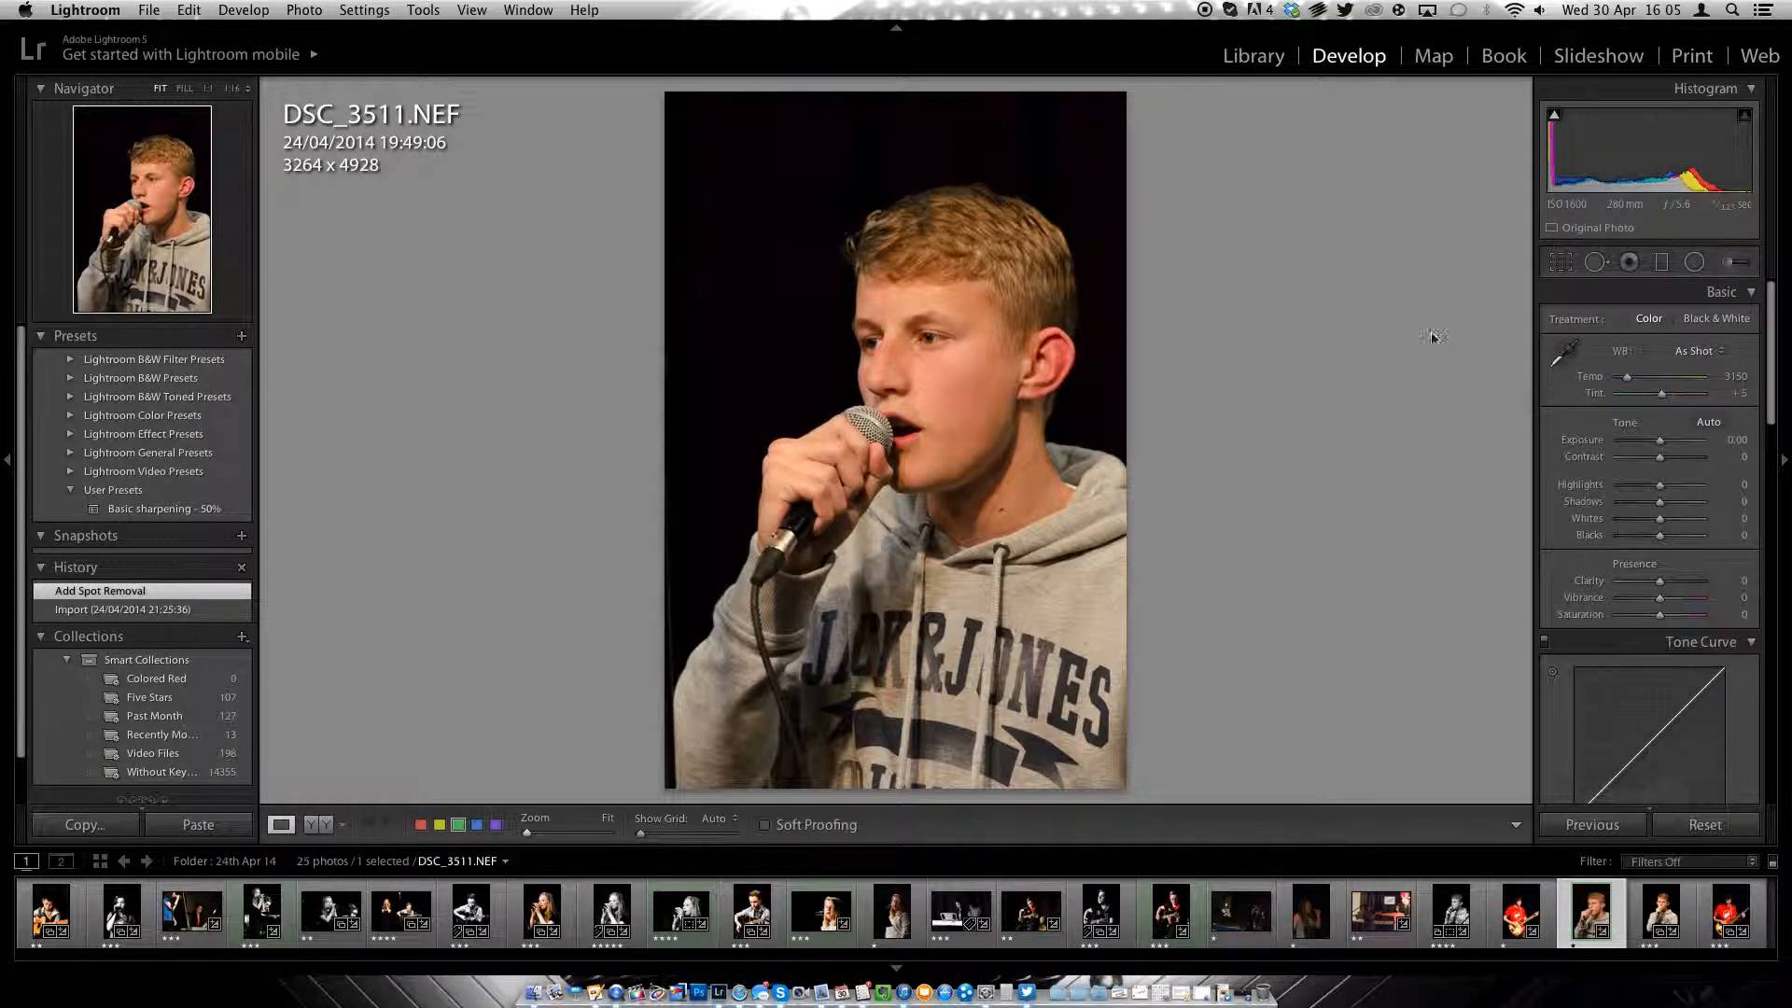
Step: Set the exposure of the singer in the hoodie to +0.70 and the contrast to +47
{"action": "left_click_drag", "start_coordinate": [1660, 441], "coordinate": [1667, 444]}
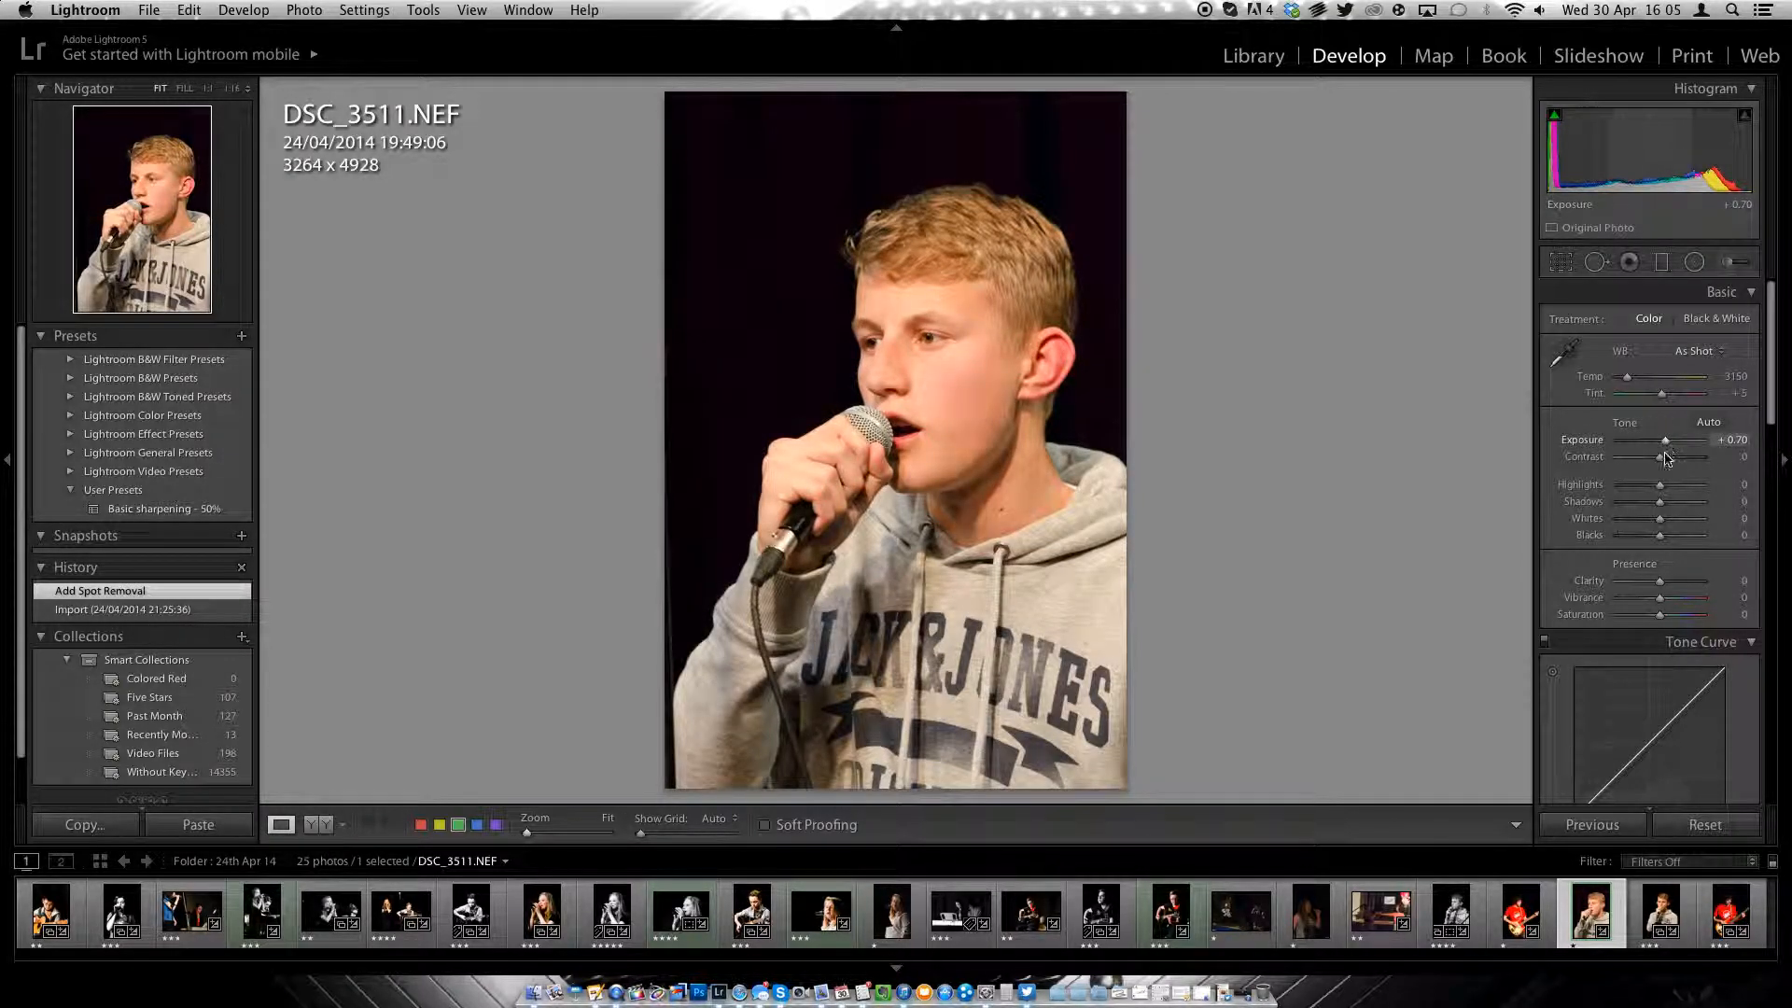
{"action": "left_click_drag", "start_coordinate": [1673, 460], "coordinate": [1681, 459]}
Step: Try the black and white treatment on the singer photo and return it to color
{"action": "left_click", "coordinate": [1712, 319]}
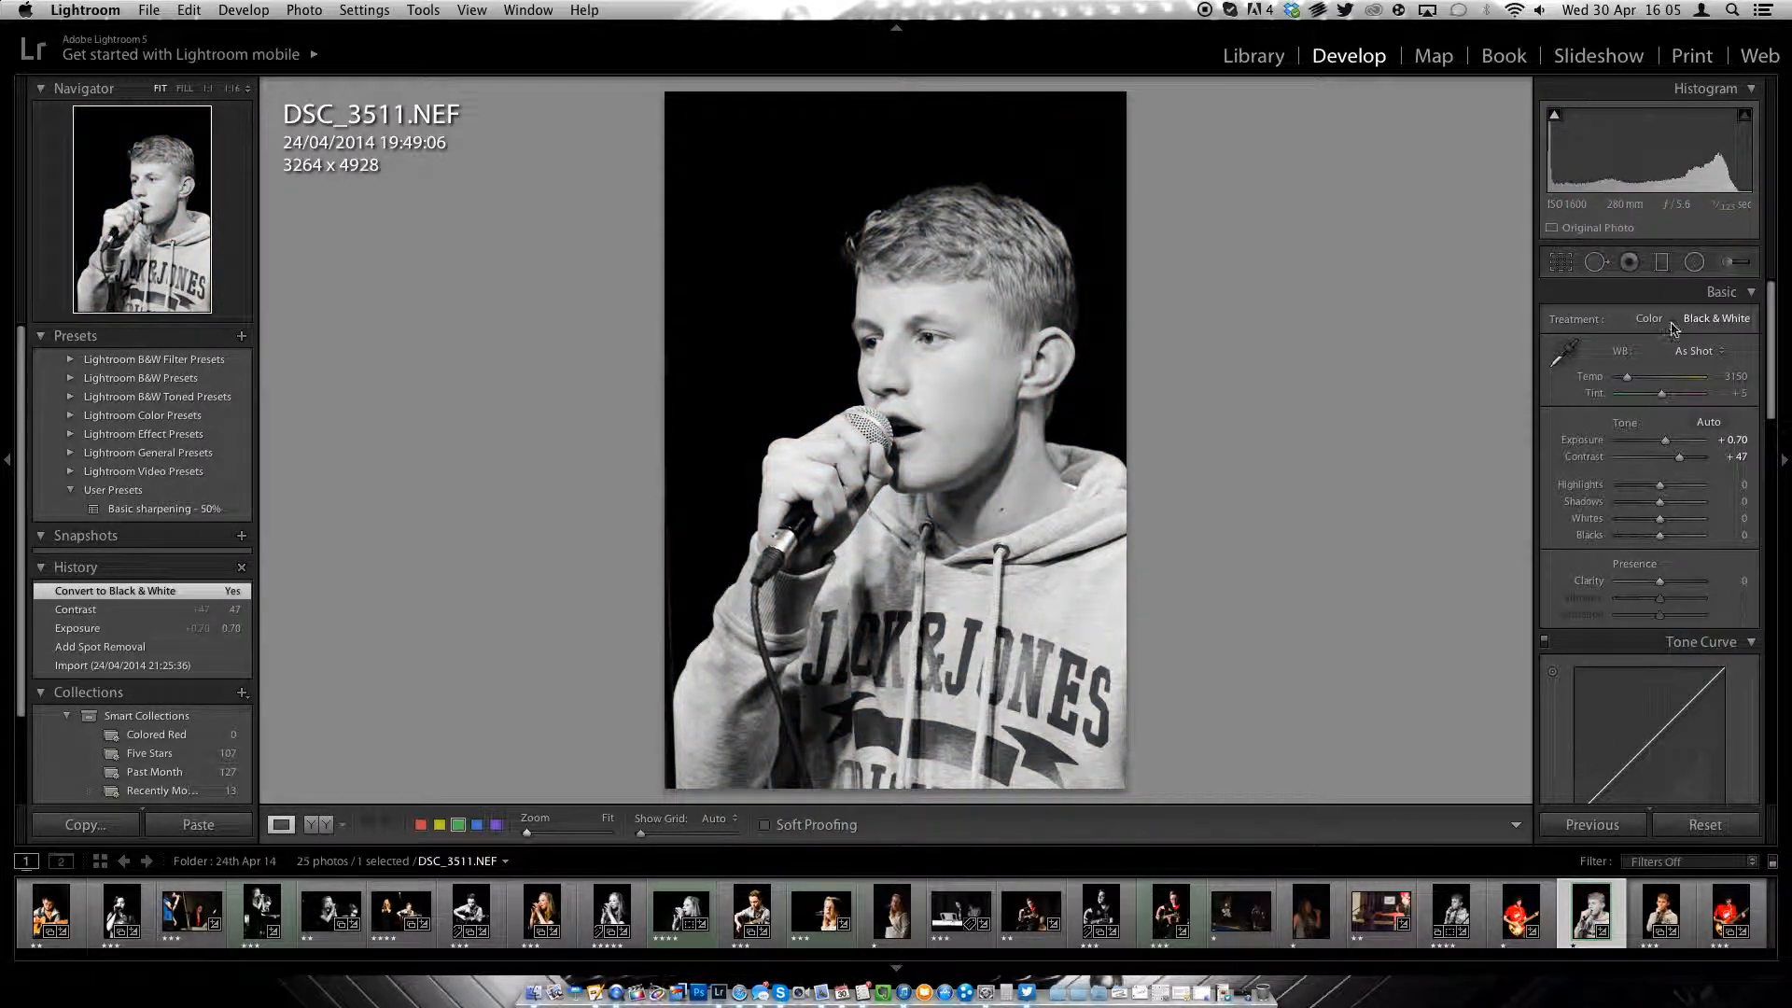
{"action": "left_click", "coordinate": [1652, 322]}
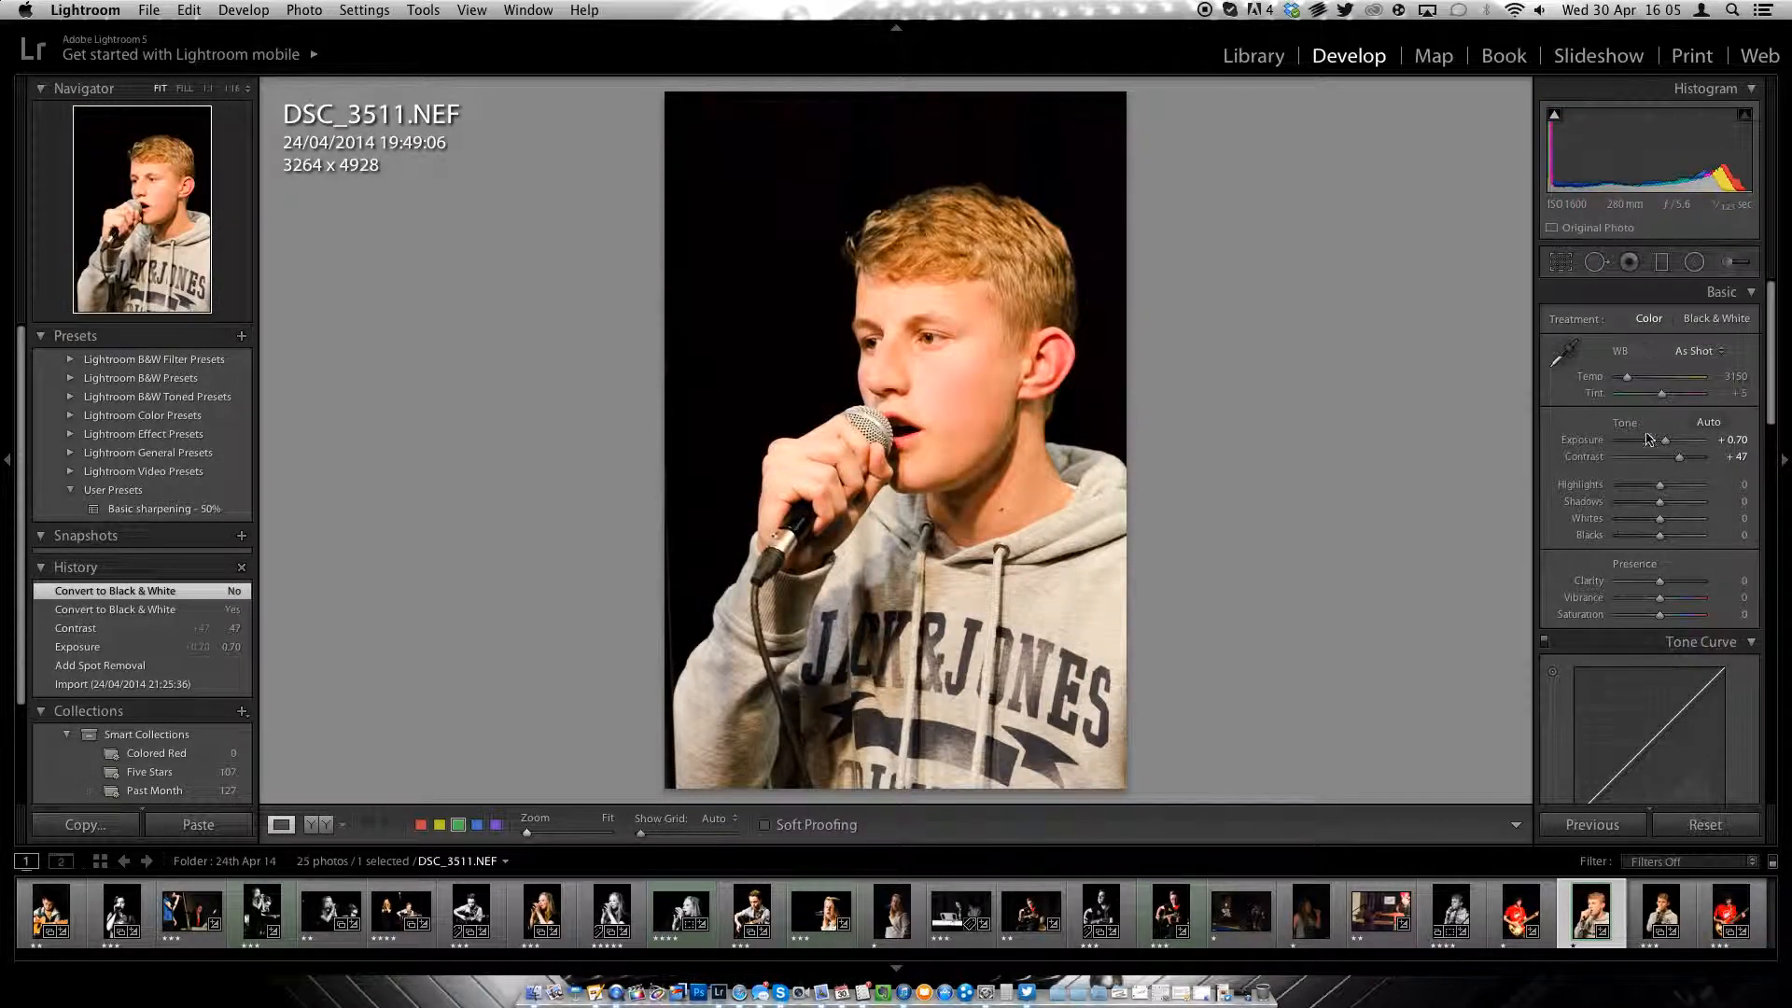
Step: Set highlights to +3, shadows +3, whites -9, blacks -76, clarity +5, vibrance +16 and saturation -22 on DSC_3511.NEF
{"action": "left_click_drag", "start_coordinate": [1661, 487], "coordinate": [1644, 546]}
{"action": "left_click", "coordinate": [1646, 504]}
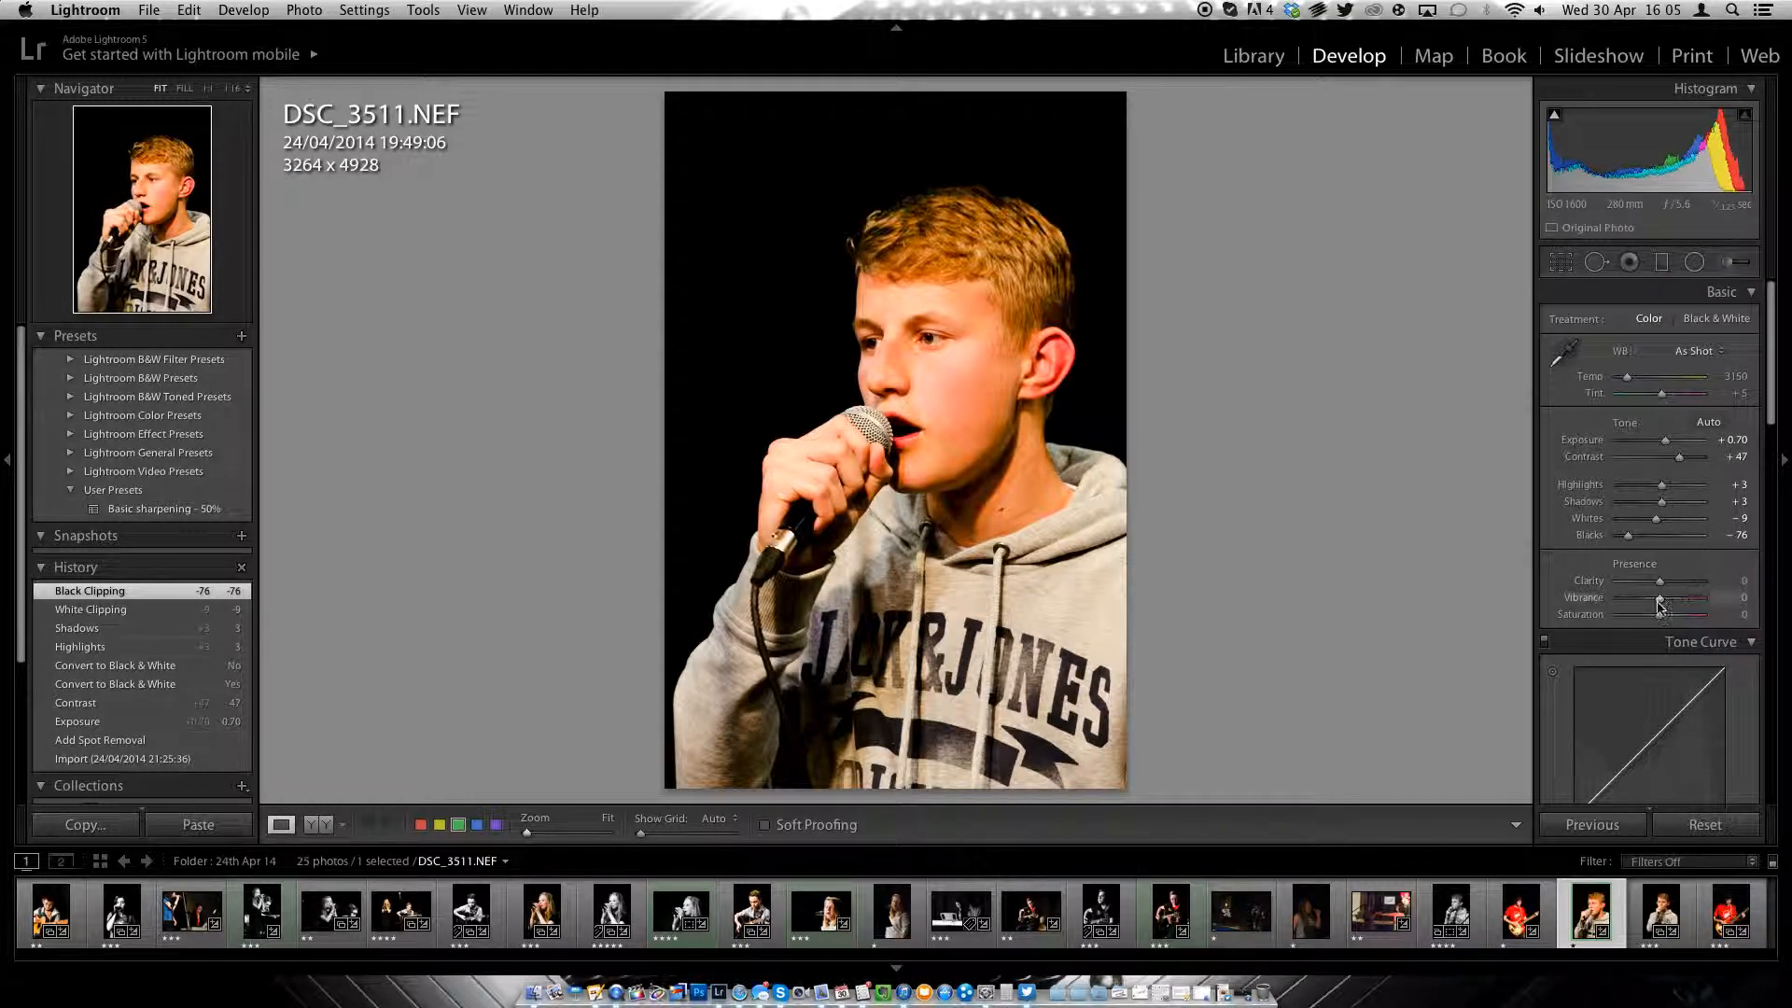
{"action": "mouse_move", "coordinate": [1659, 615]}
{"action": "left_mouse_down"}
{"action": "mouse_move", "coordinate": [1669, 584]}
{"action": "mouse_move", "coordinate": [1701, 595]}
{"action": "mouse_move", "coordinate": [1664, 588]}
{"action": "left_mouse_up"}
Step: Set sharpening to amount 76, radius 1.6, detail 49 and masking 78, and the post-crop vignette amount to -25
{"action": "left_click", "coordinate": [1771, 571]}
{"action": "left_click_drag", "start_coordinate": [1659, 590], "coordinate": [1676, 595]}
{"action": "mouse_move", "coordinate": [1677, 593]}
{"action": "left_mouse_down"}
{"action": "mouse_move", "coordinate": [1635, 541]}
{"action": "mouse_move", "coordinate": [1694, 578]}
{"action": "mouse_move", "coordinate": [1662, 581]}
{"action": "left_mouse_up"}
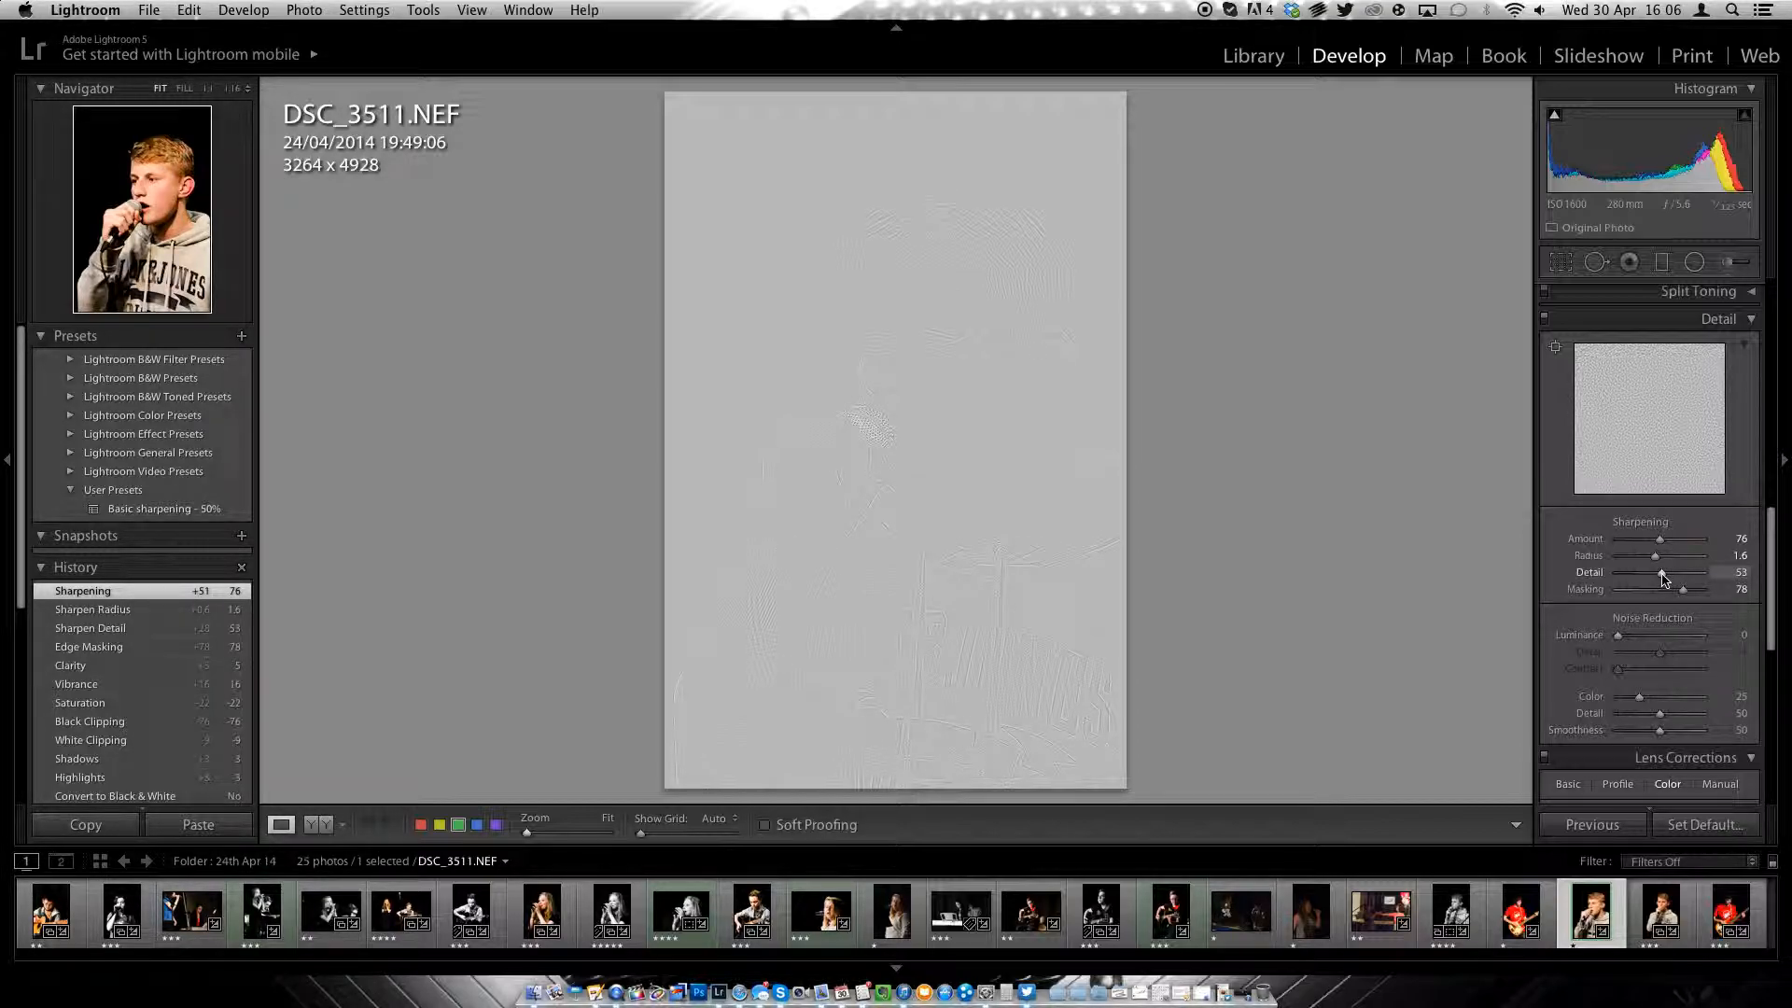
{"action": "left_click_drag", "start_coordinate": [1662, 581], "coordinate": [1661, 578]}
{"action": "left_click_drag", "start_coordinate": [1772, 597], "coordinate": [1773, 742]}
{"action": "left_click_drag", "start_coordinate": [1661, 550], "coordinate": [1653, 554]}
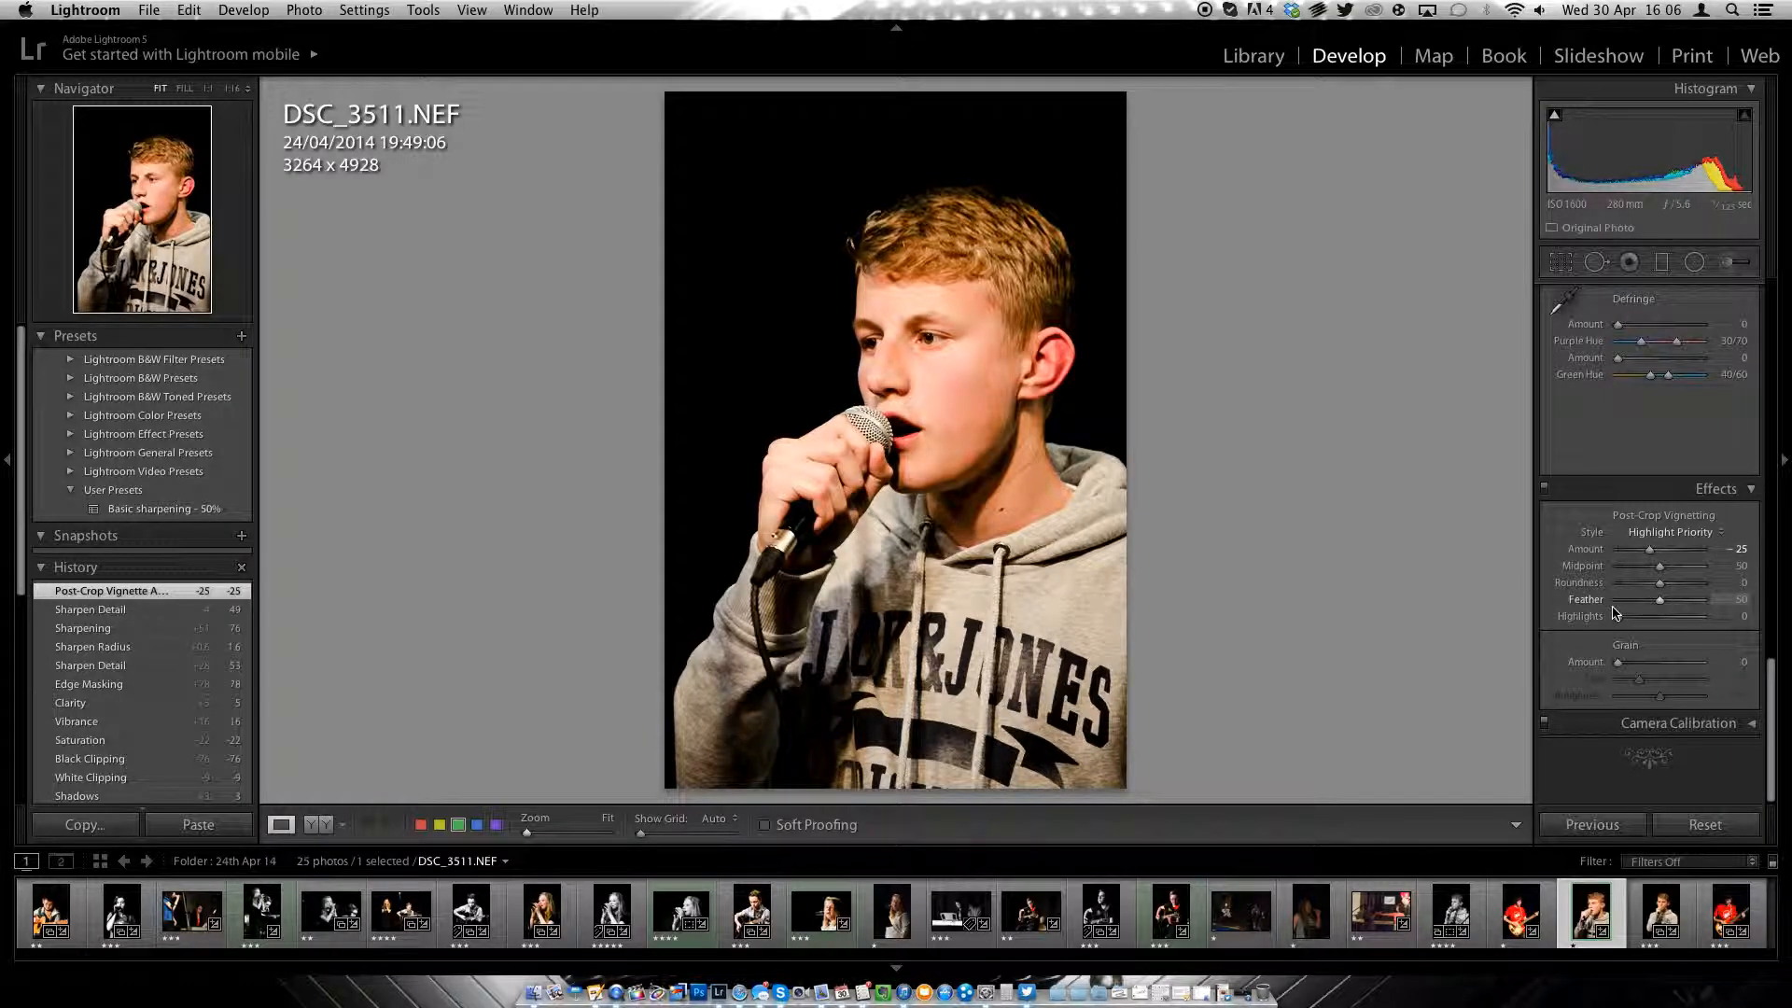
Step: Crop the singer photo slightly from its left and top edges to 3147 x 4744 and rate it 3
{"action": "left_click", "coordinate": [1560, 262]}
{"action": "left_click_drag", "start_coordinate": [662, 441], "coordinate": [672, 443]}
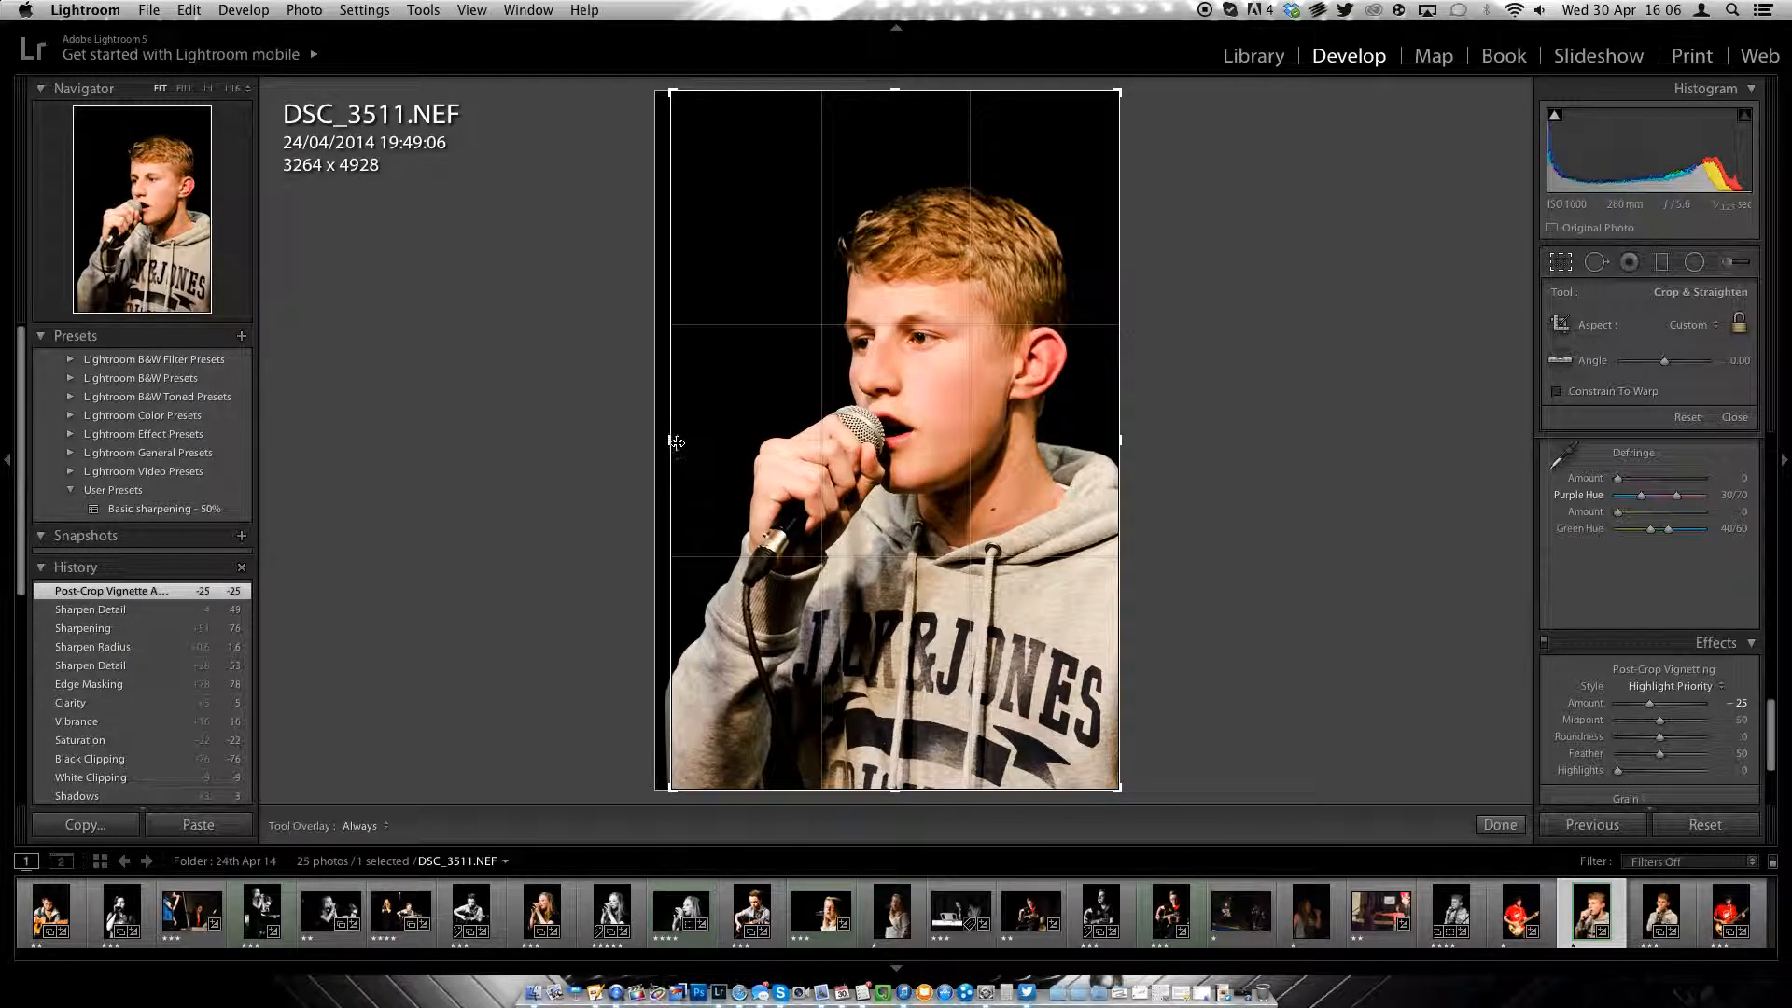
{"action": "left_click_drag", "start_coordinate": [894, 90], "coordinate": [888, 110]}
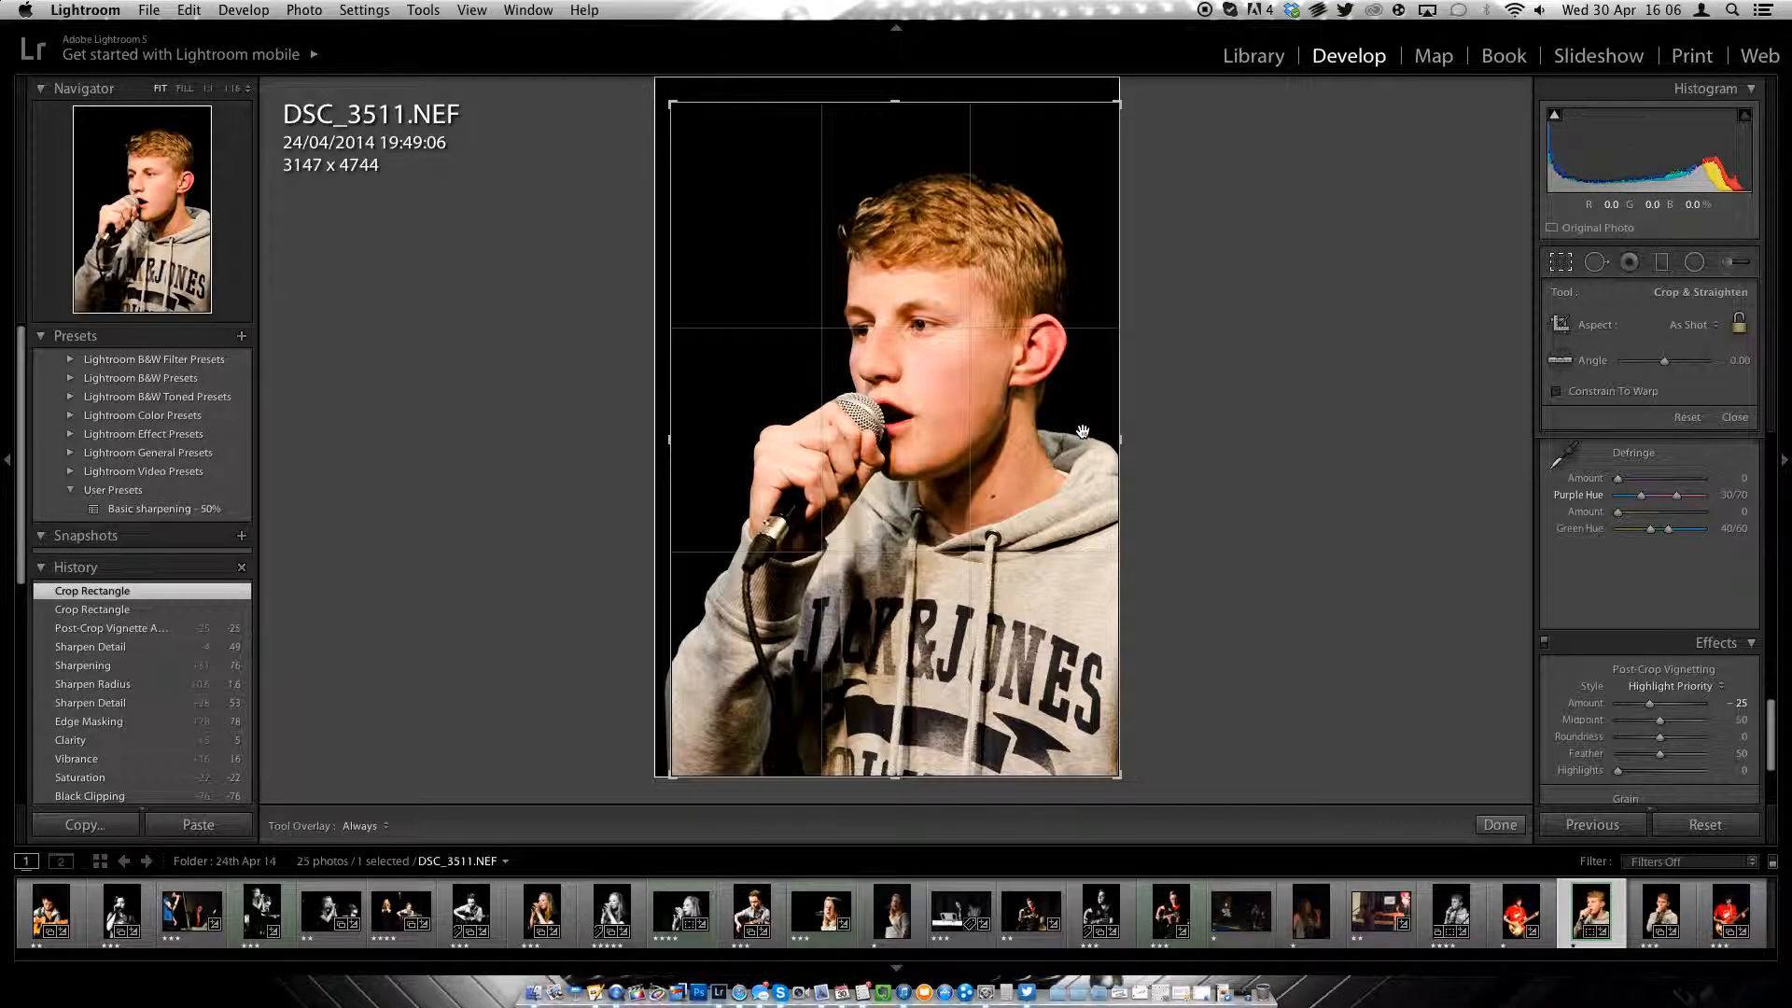
{"action": "key", "text": "r"}
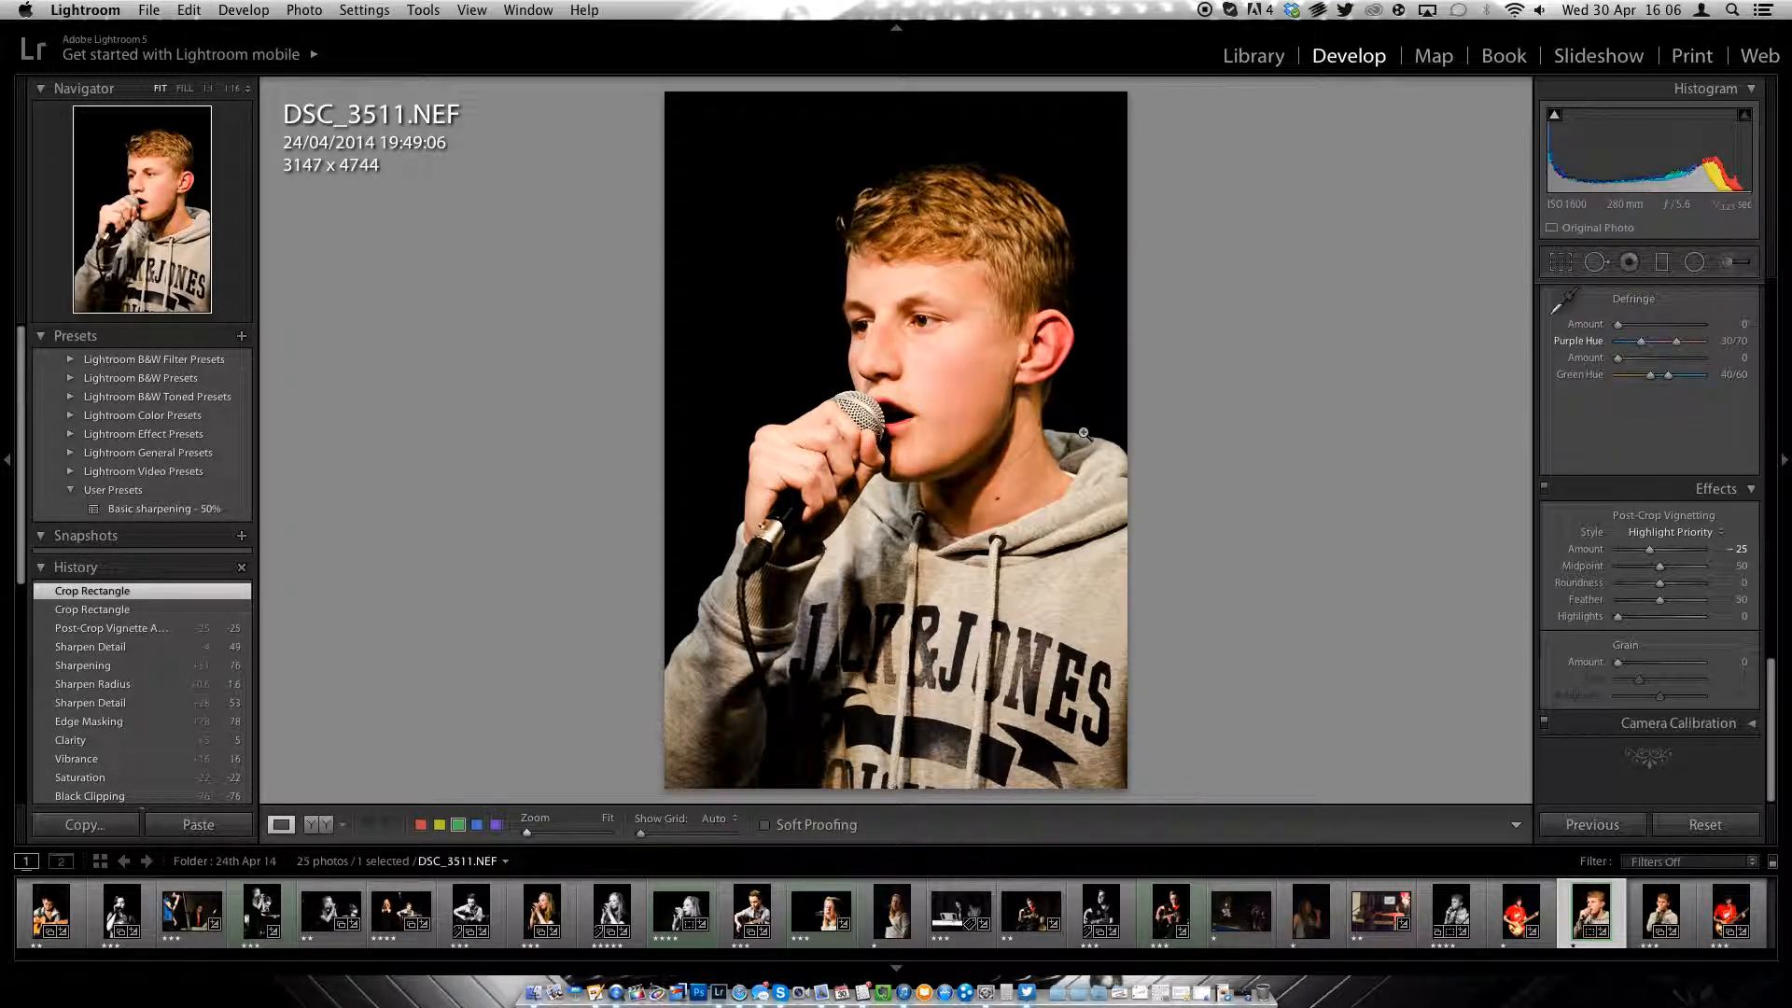
{"action": "key", "text": "3"}
Step: Open DSC_3376.NEF in Develop and compare its original and edited versions side by side
{"action": "key", "text": "e"}
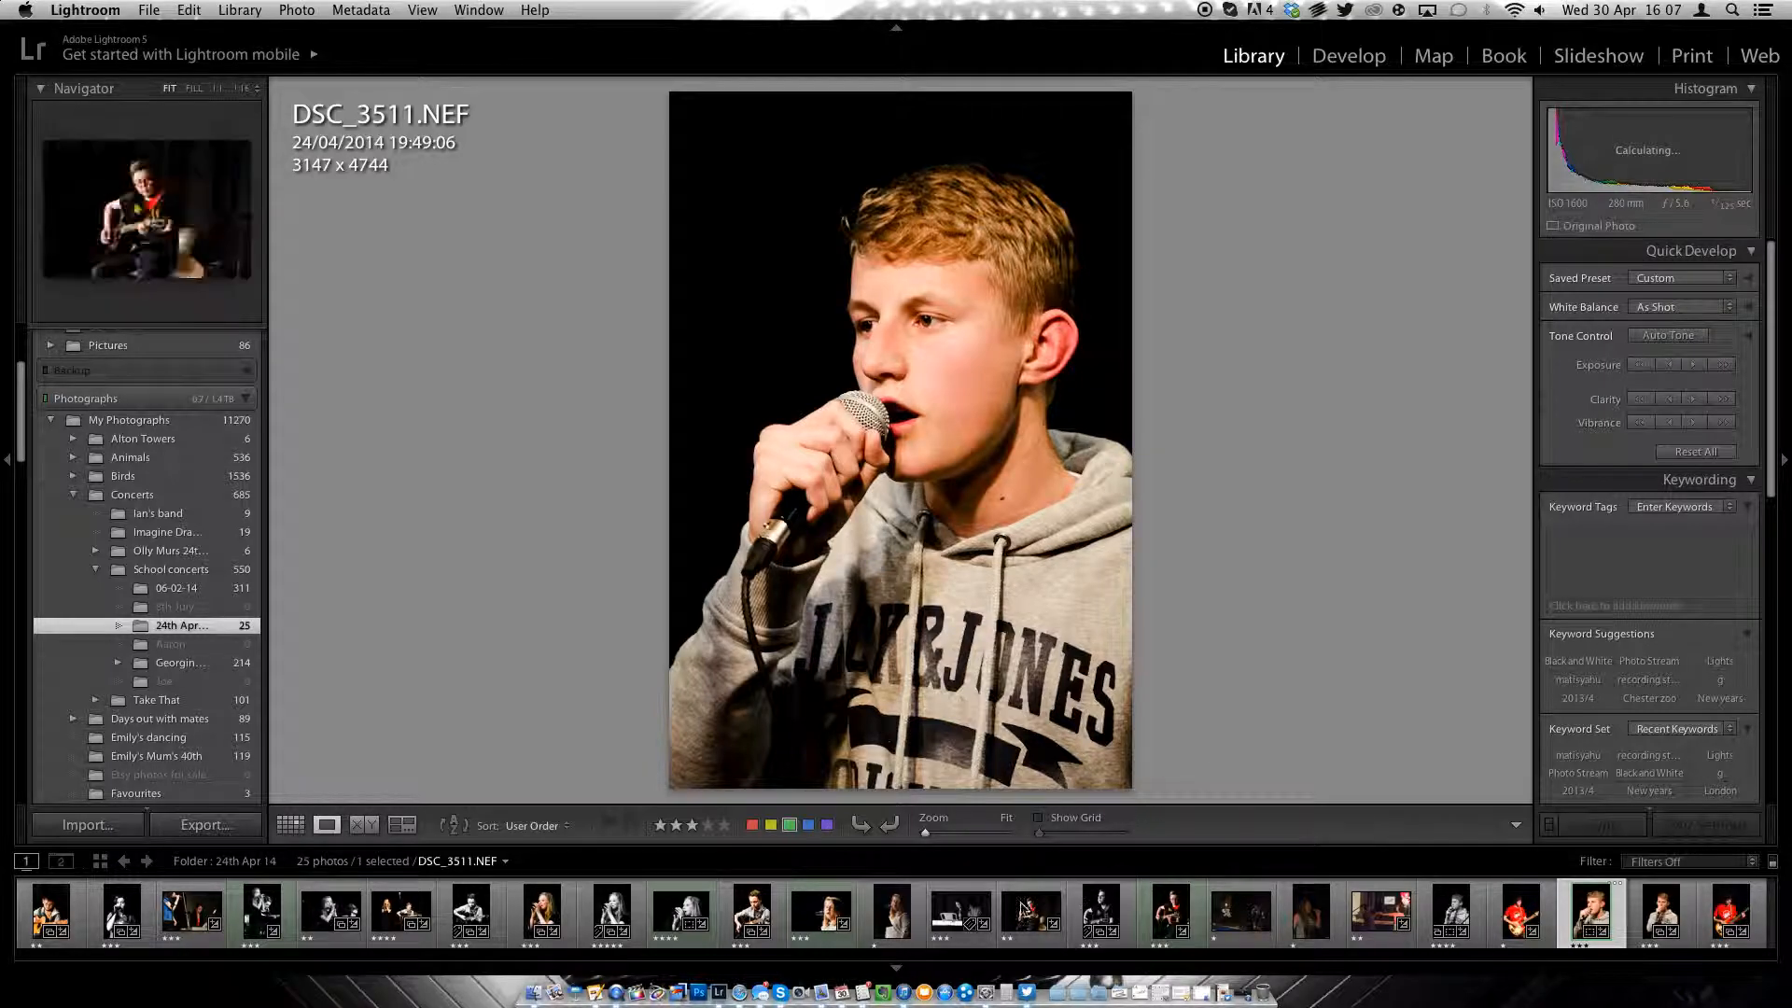
{"action": "left_click", "coordinate": [250, 928]}
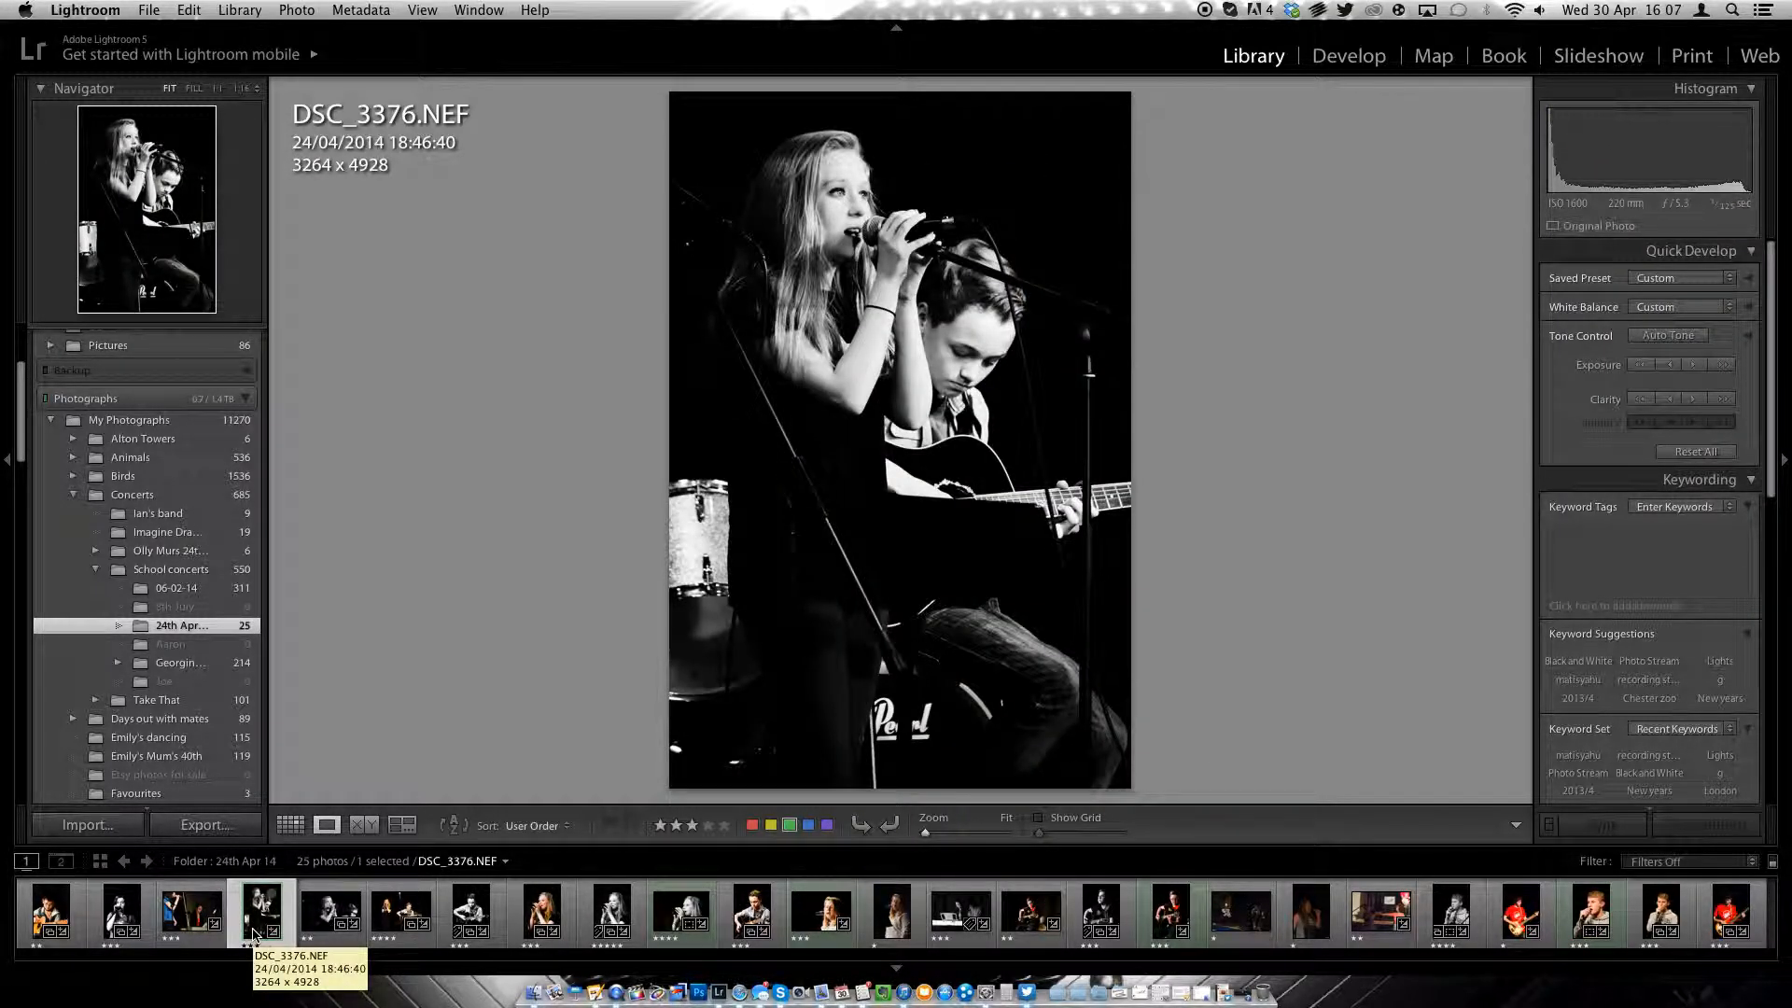
{"action": "key", "text": "d"}
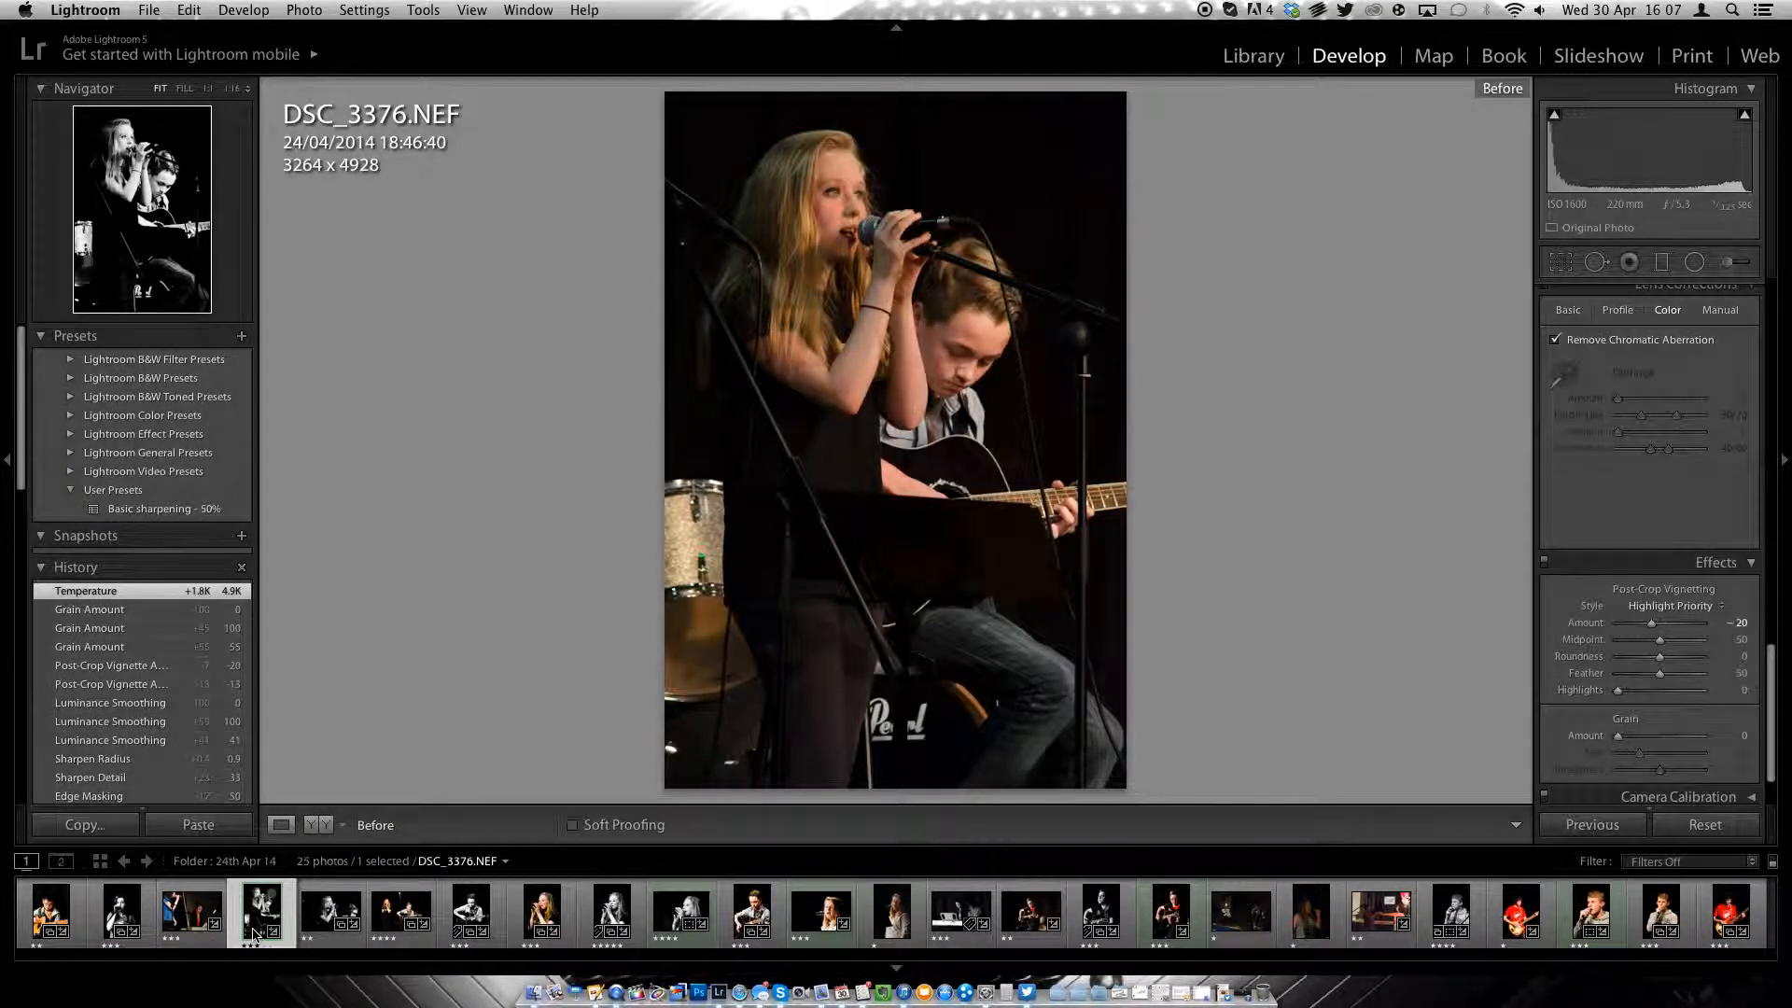
{"action": "key", "text": "backslash"}
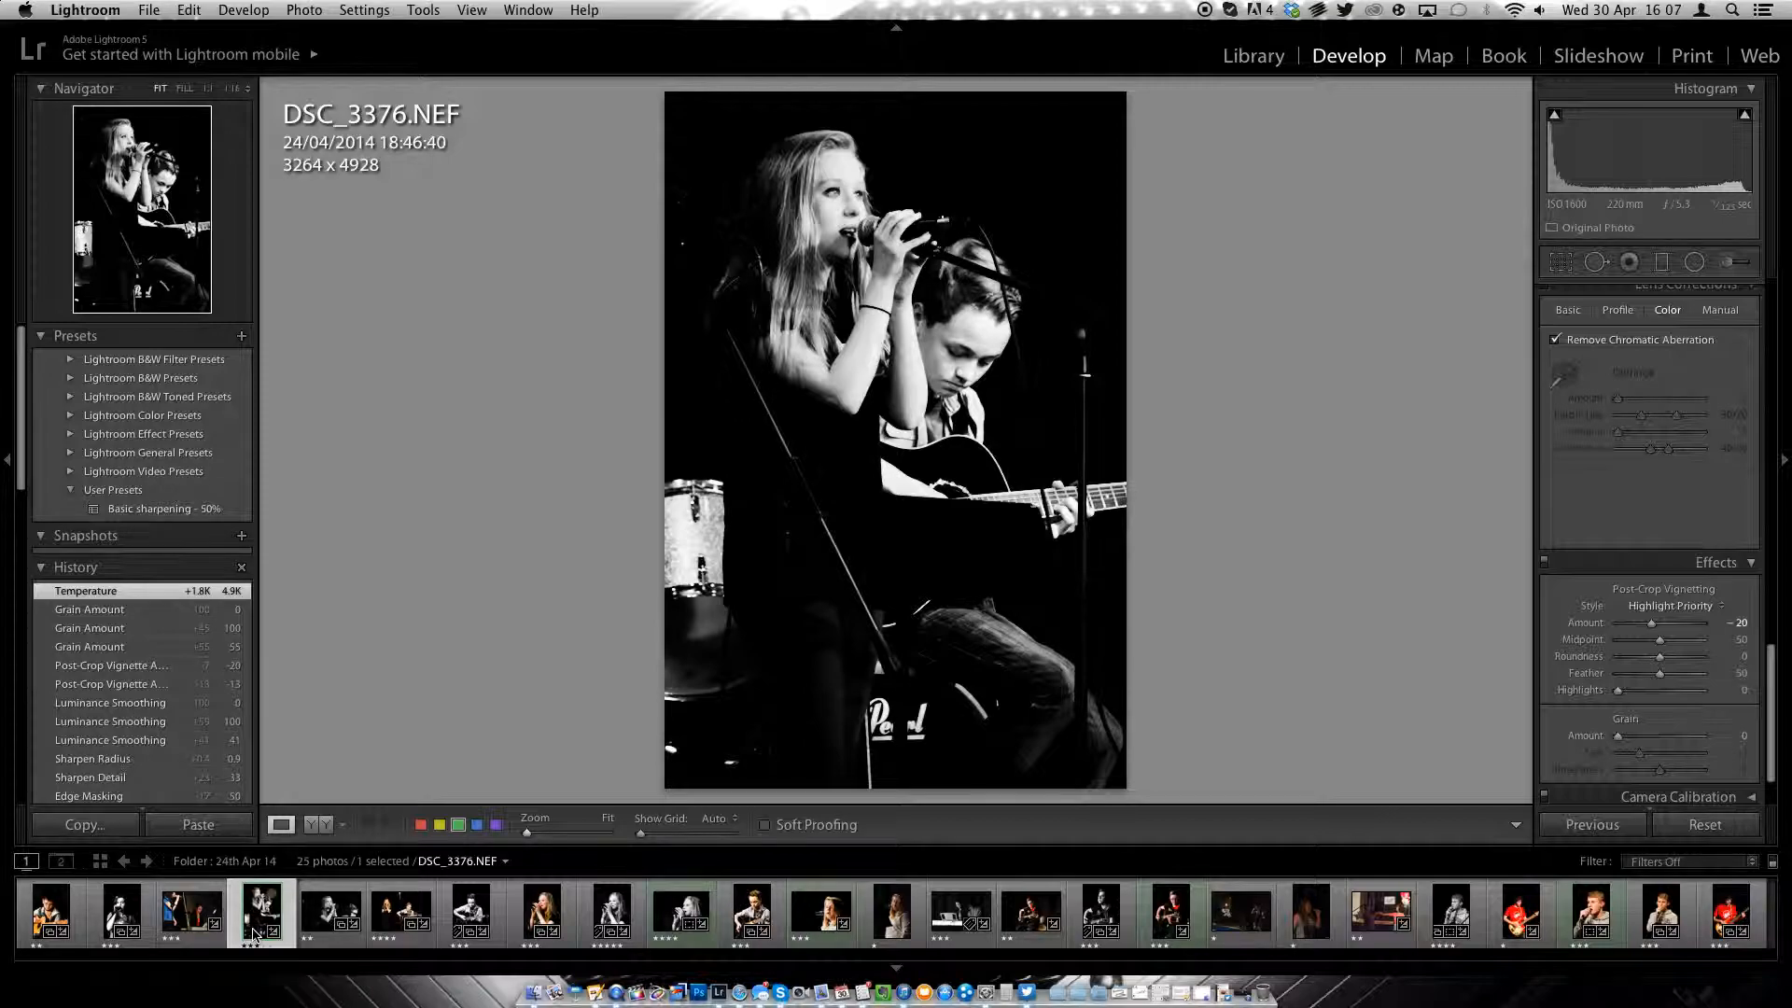
{"action": "key", "text": "y"}
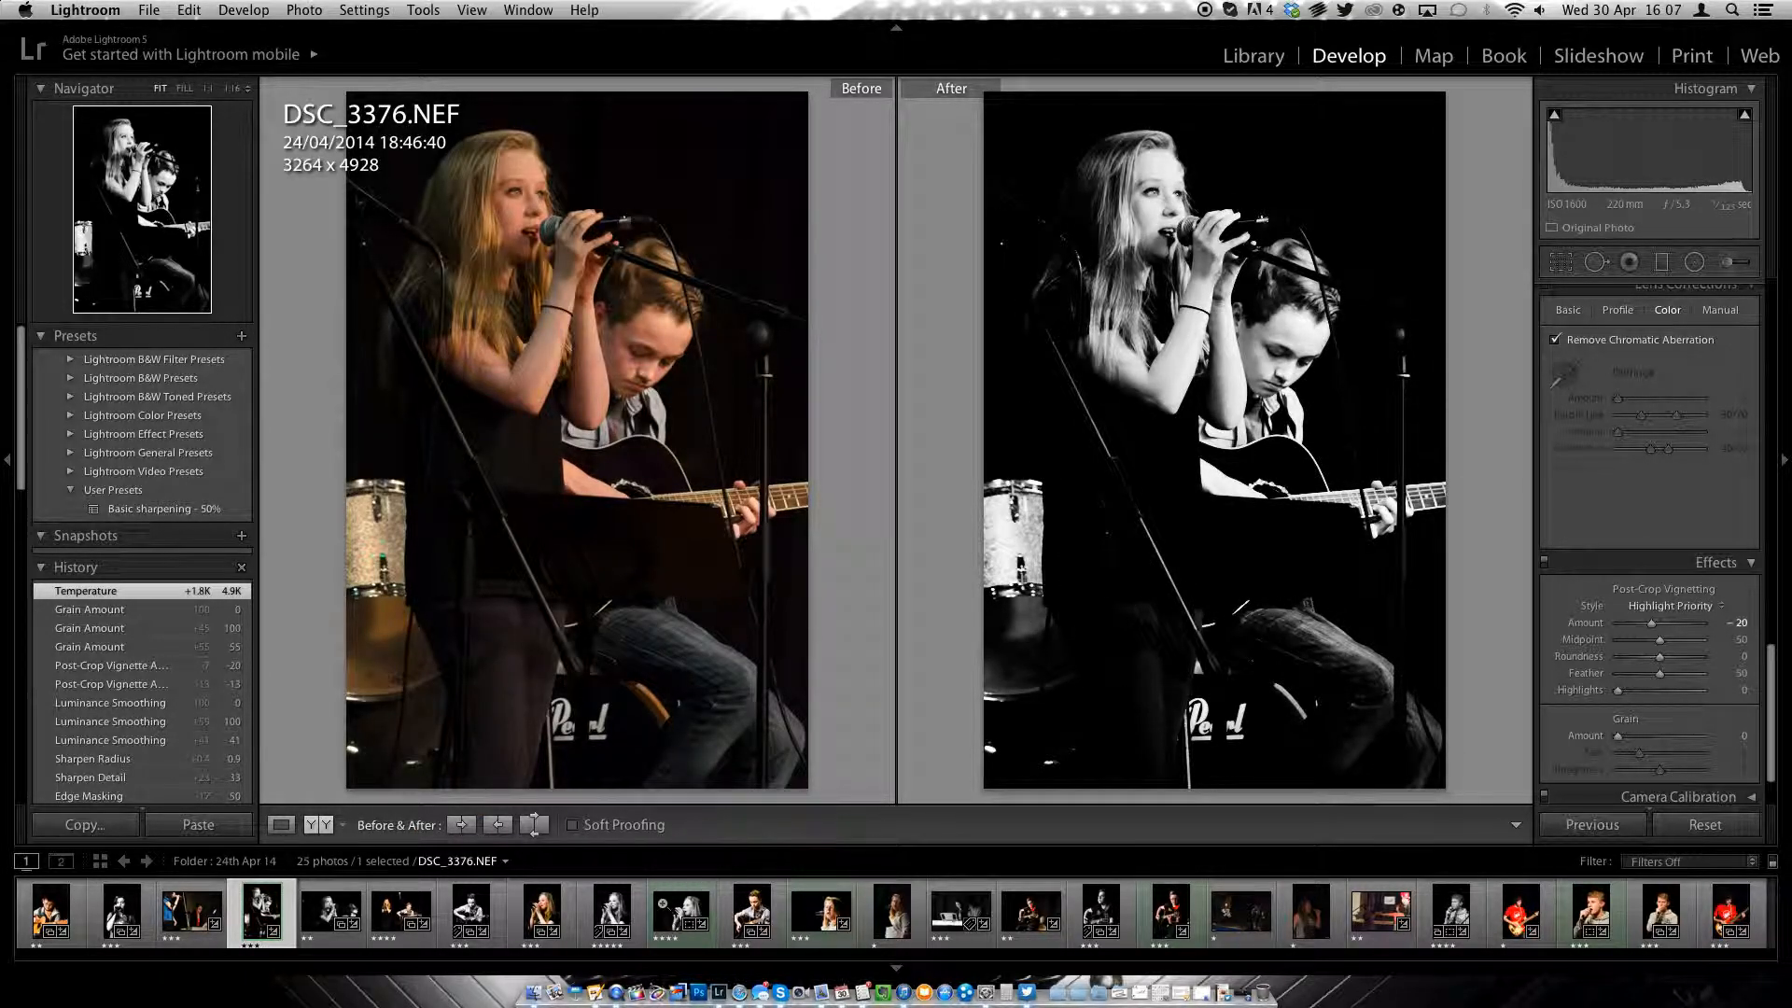
Step: Compare the before and after versions of DSC_3398.NEF, DSC_3405.NEF, DSC_3449.NEF and DSC_3511.NEF
{"action": "left_click", "coordinate": [666, 907]}
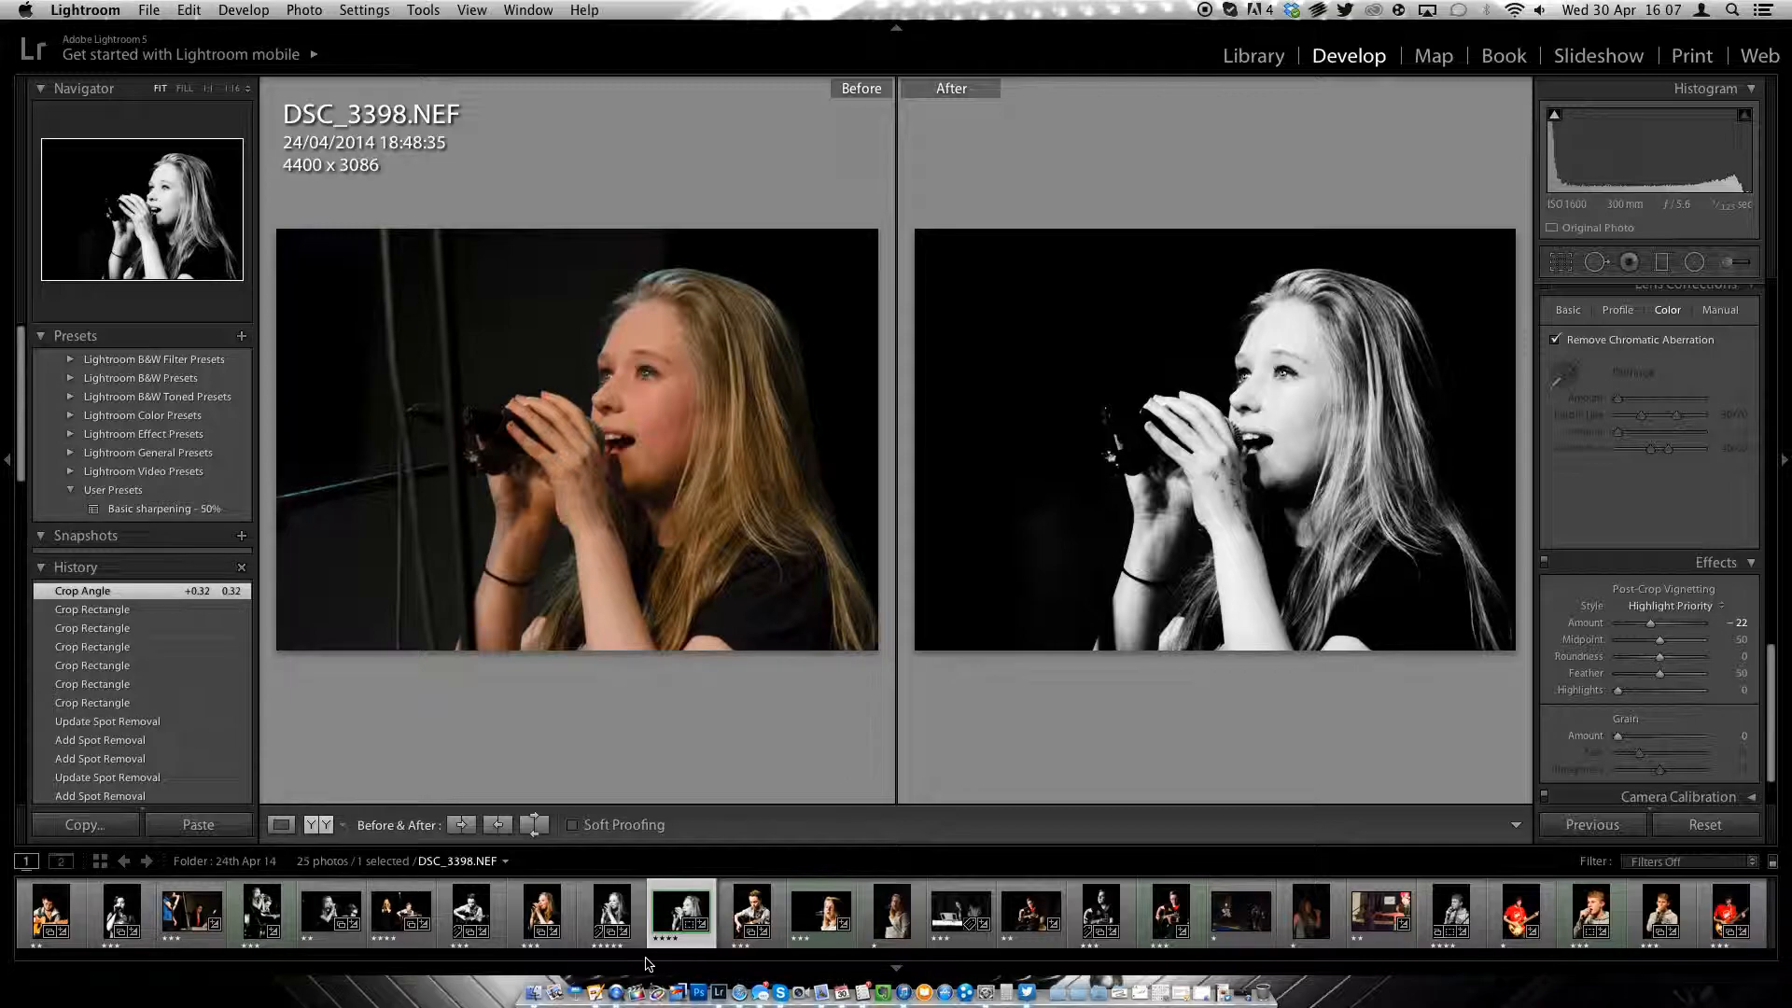
{"action": "left_click", "coordinate": [821, 917]}
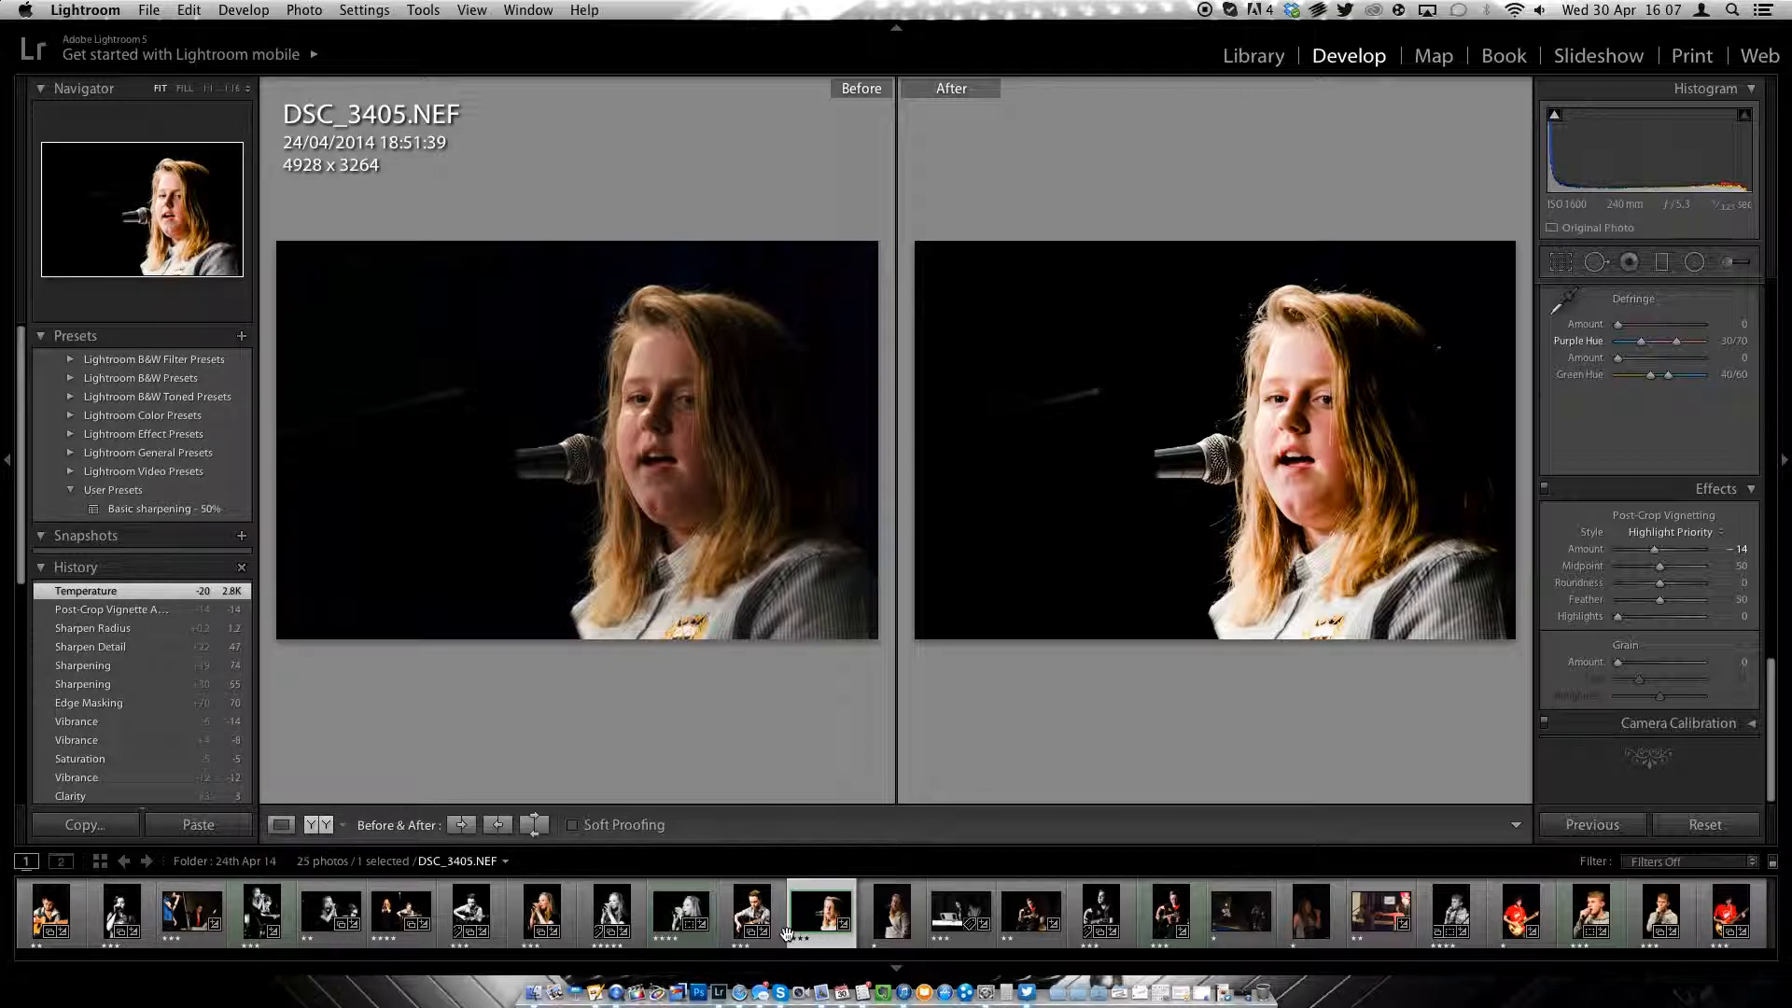
{"action": "left_click", "coordinate": [1157, 924]}
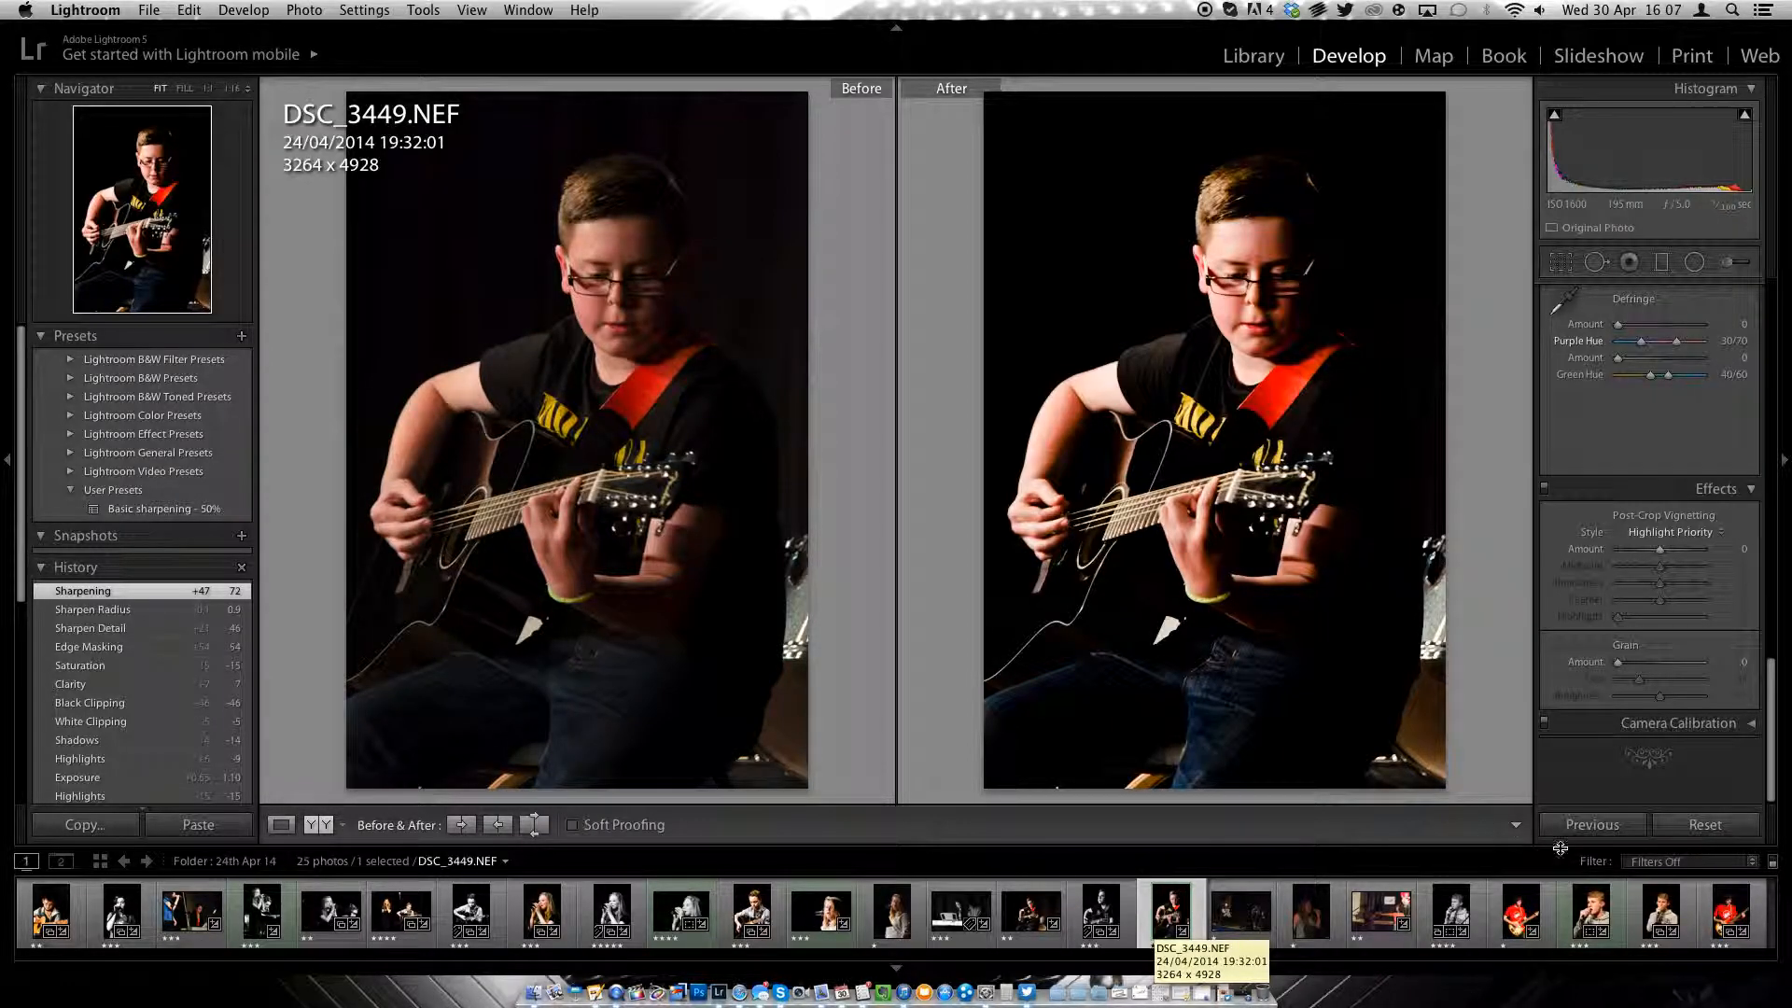
{"action": "left_click", "coordinate": [1575, 931]}
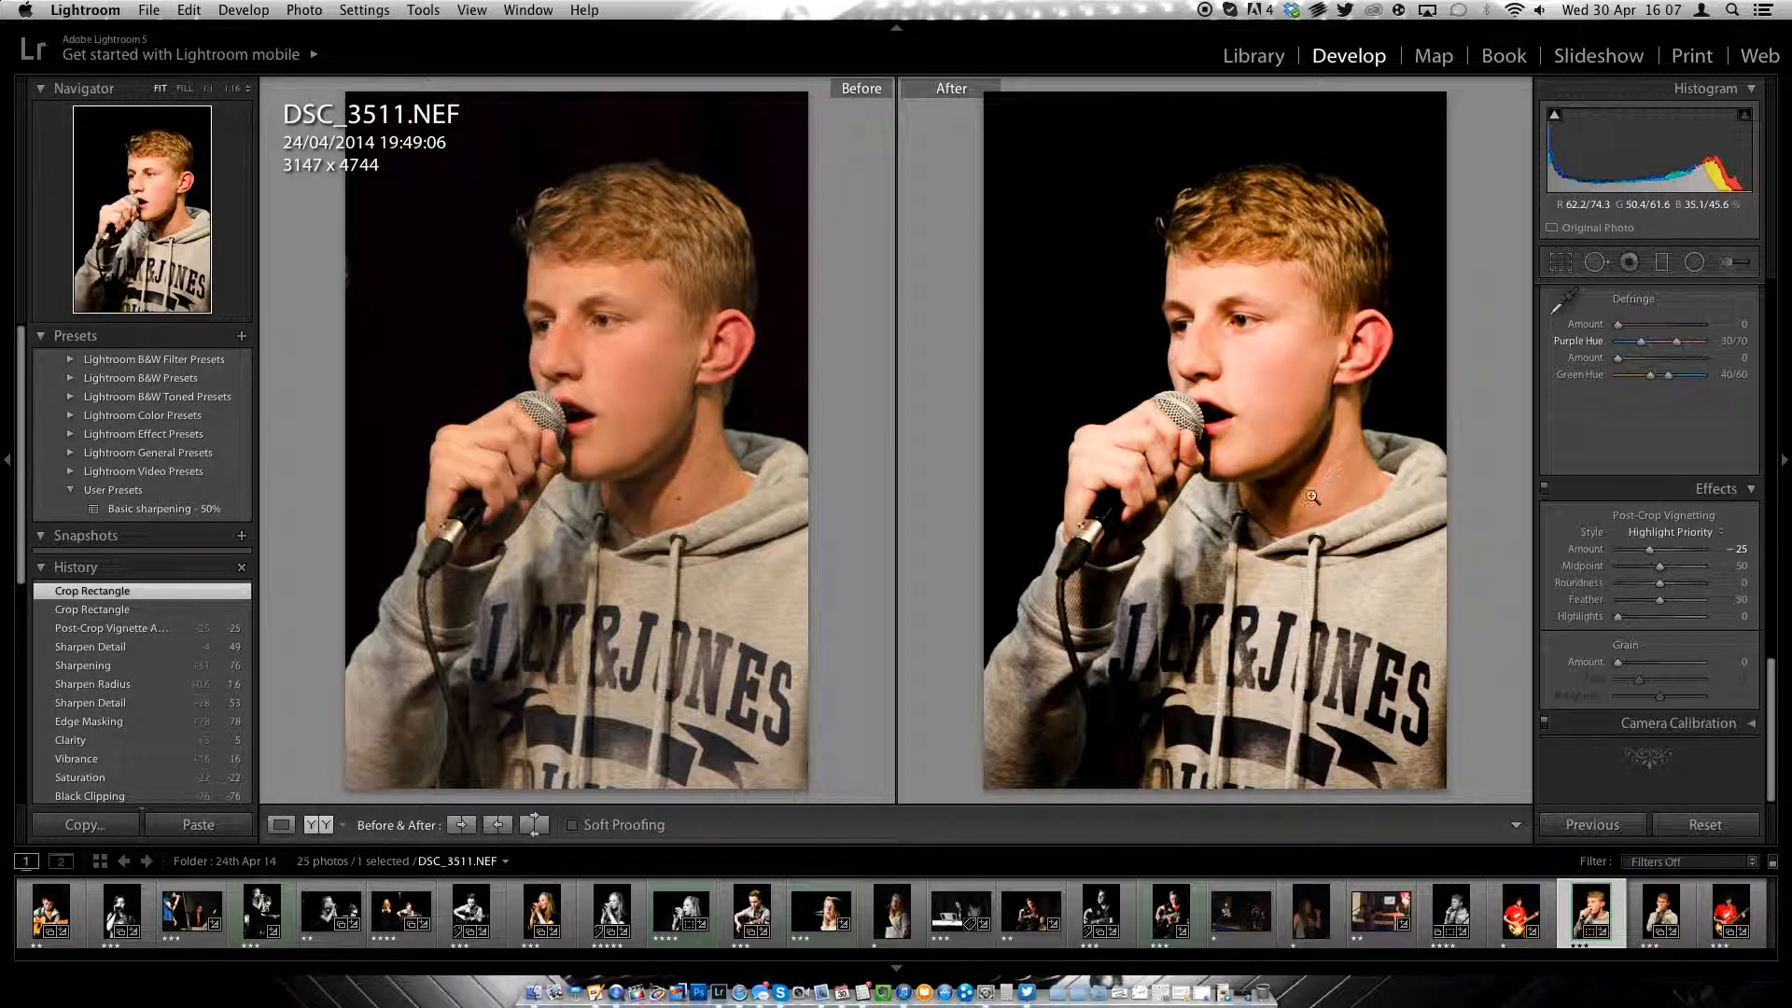
Step: Examine the singer's face in DSC_3511.NEF up close, leave the before/after comparison, and show the whole photo in the Library
{"action": "left_click", "coordinate": [1296, 367]}
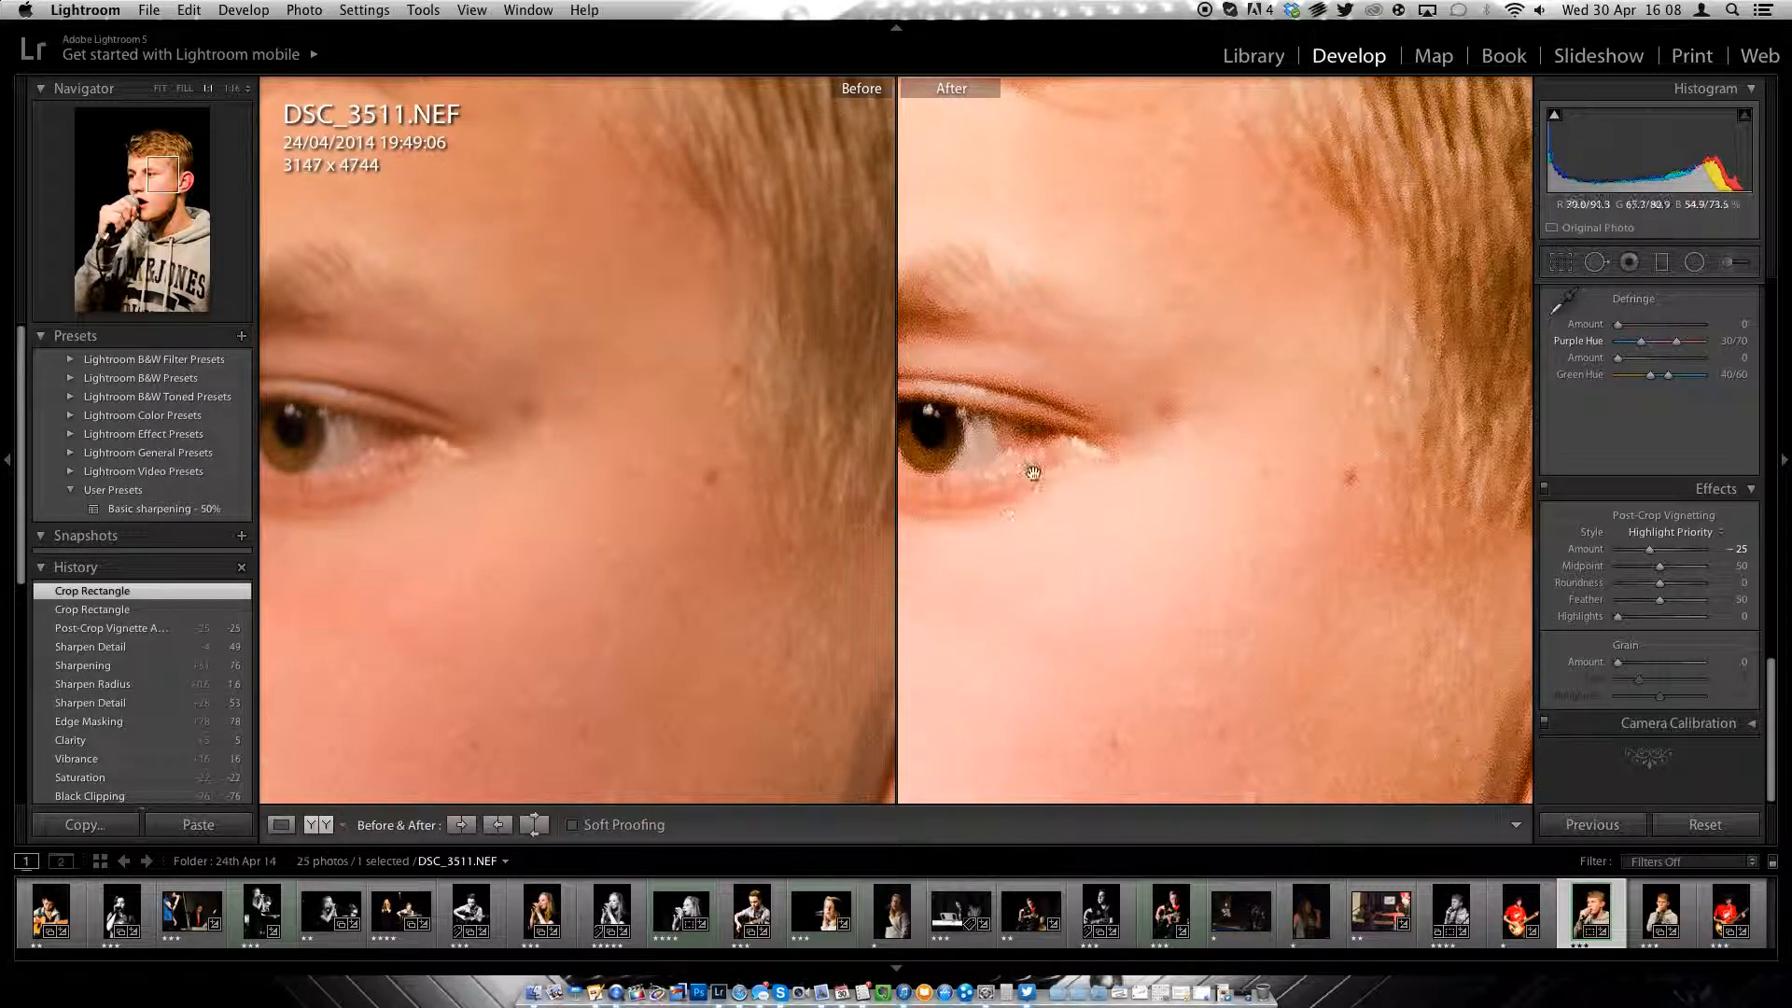
{"action": "key", "text": "y"}
{"action": "left_click_drag", "start_coordinate": [916, 424], "coordinate": [999, 383]}
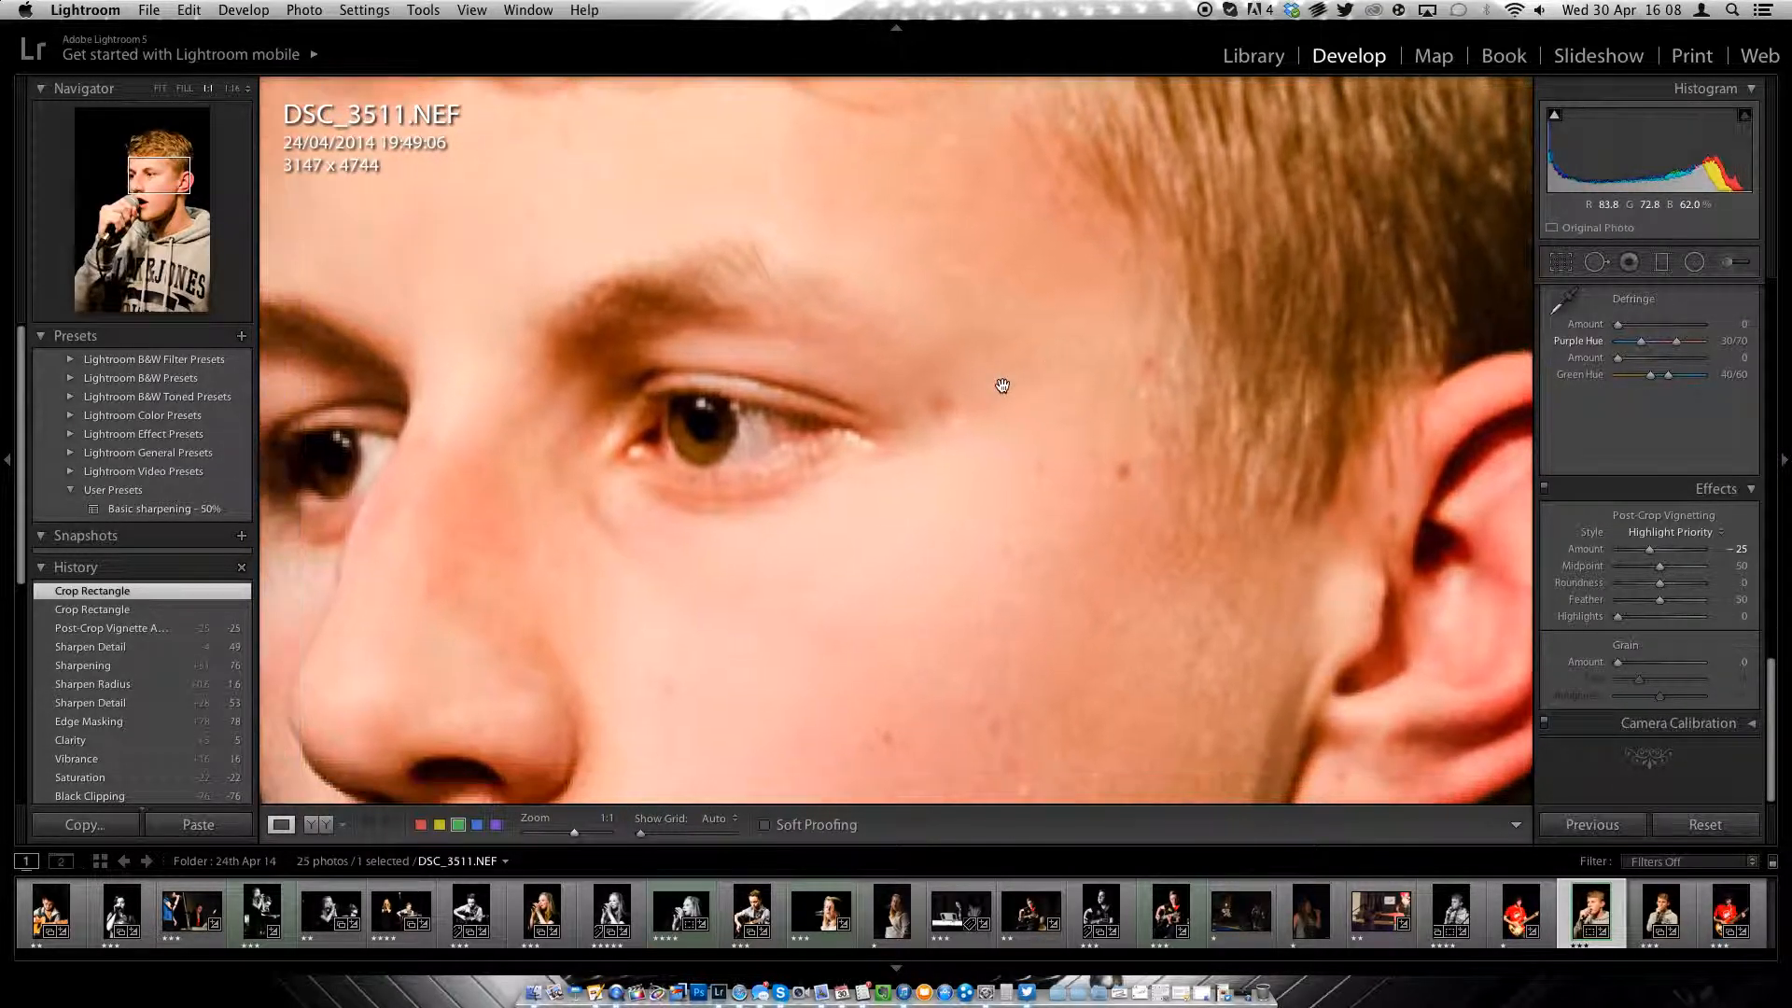
{"action": "mouse_move", "coordinate": [1072, 473]}
{"action": "left_mouse_down"}
{"action": "mouse_move", "coordinate": [1073, 519]}
{"action": "mouse_move", "coordinate": [1061, 489]}
{"action": "left_mouse_up"}
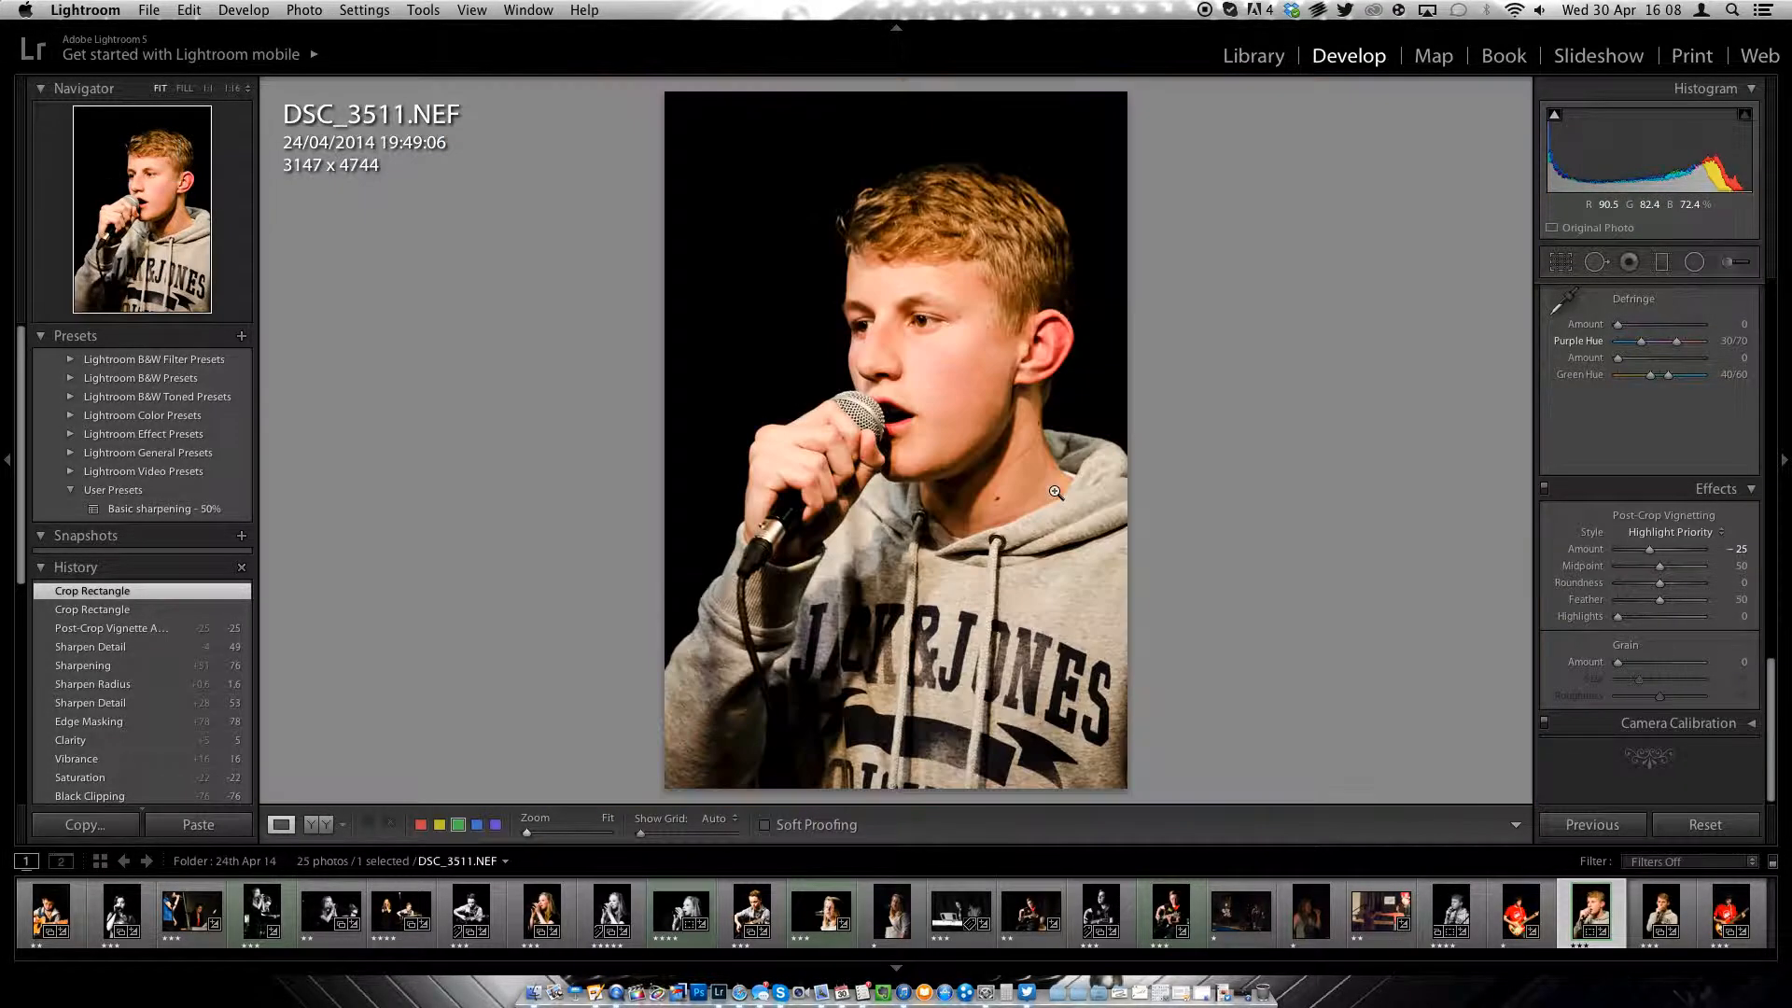
{"action": "left_click", "coordinate": [1061, 489]}
{"action": "left_click", "coordinate": [1770, 285]}
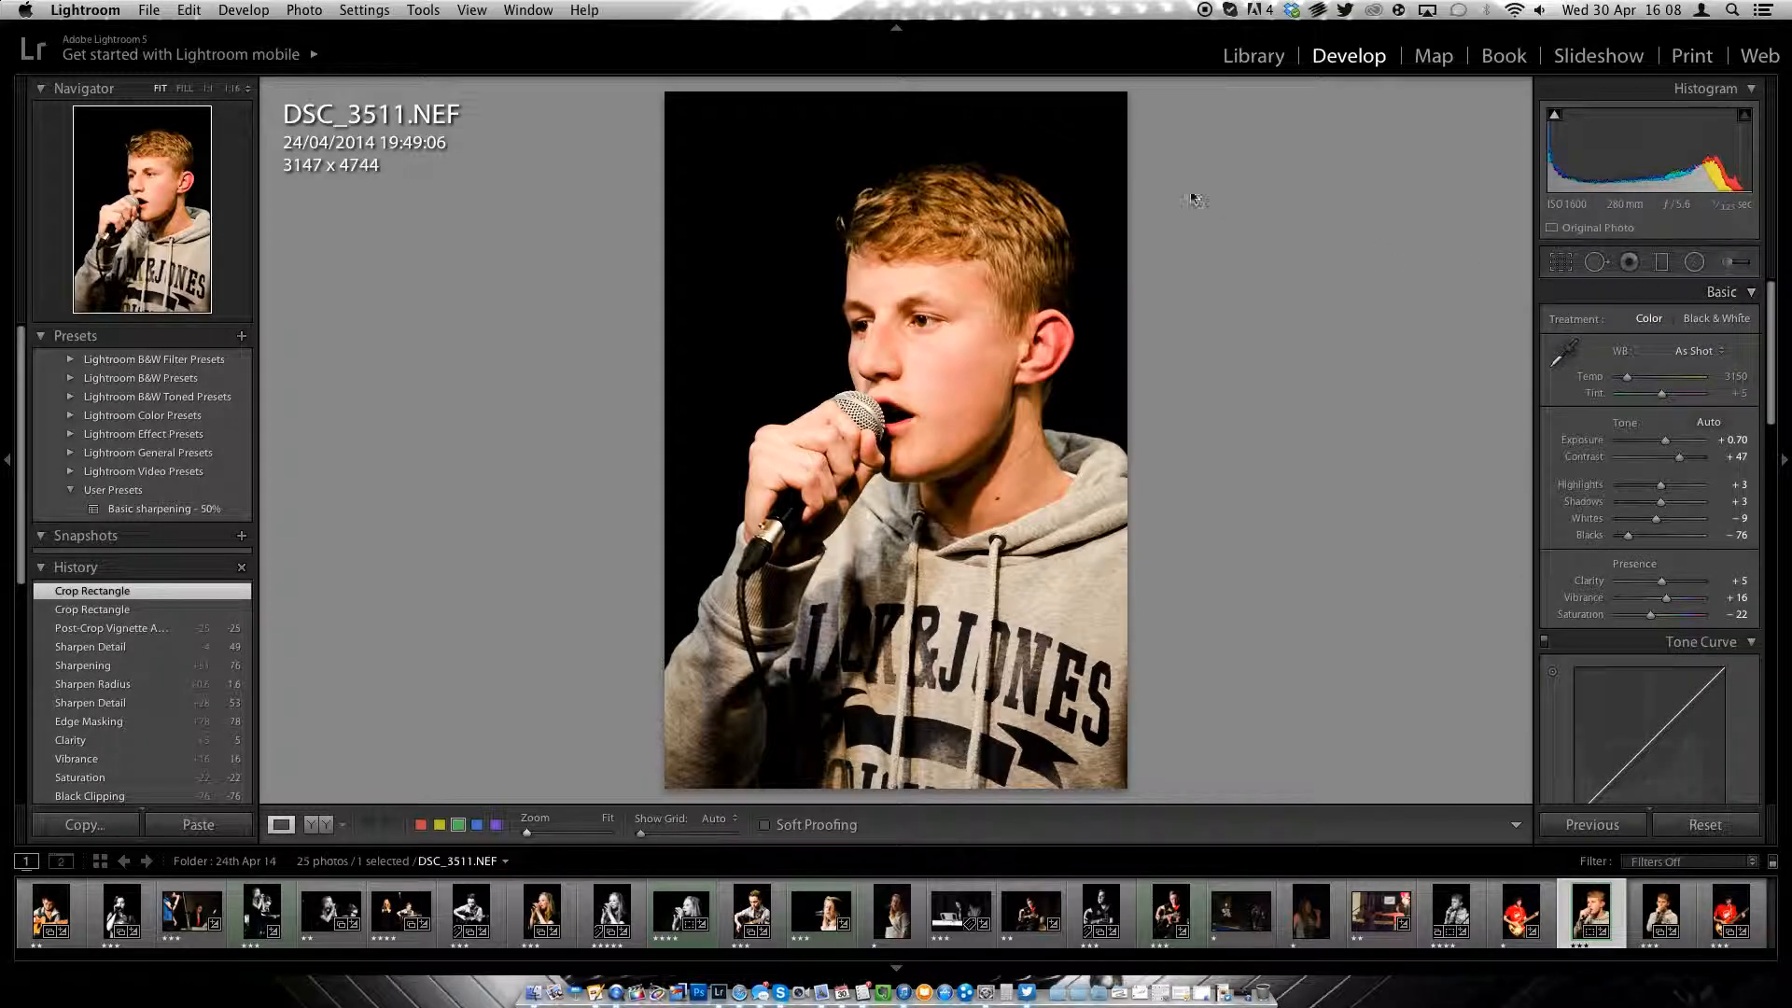
{"action": "key", "text": "e"}
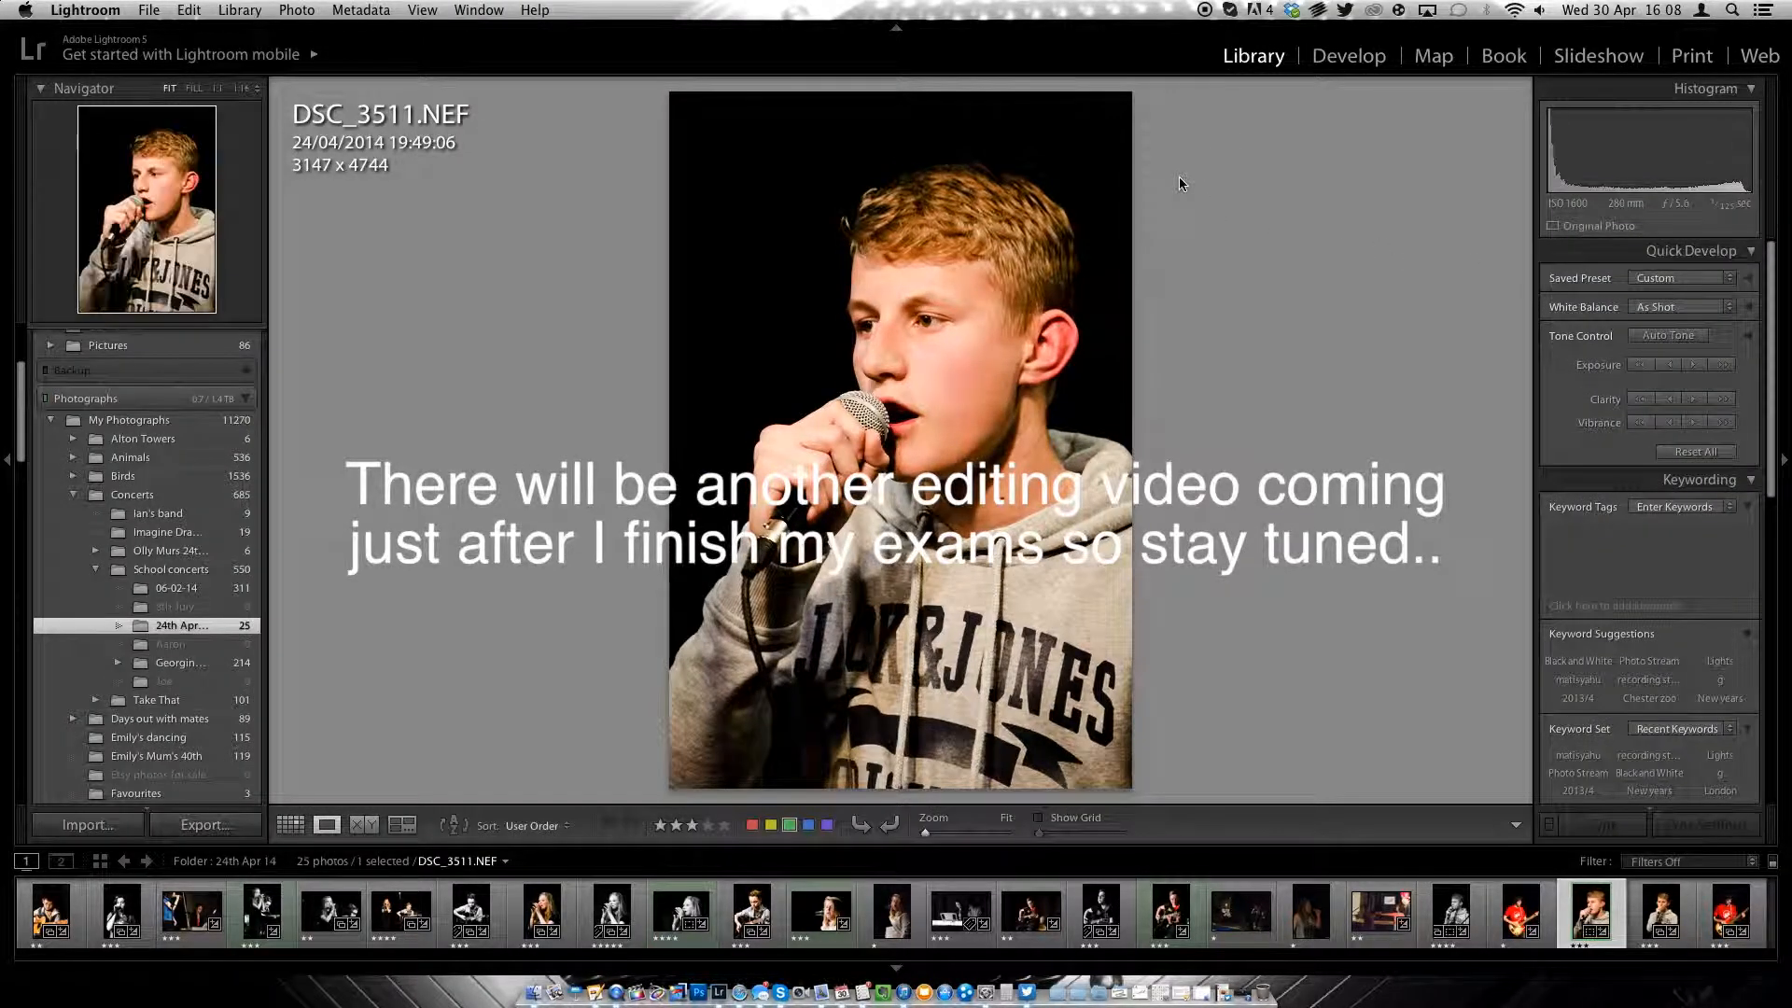